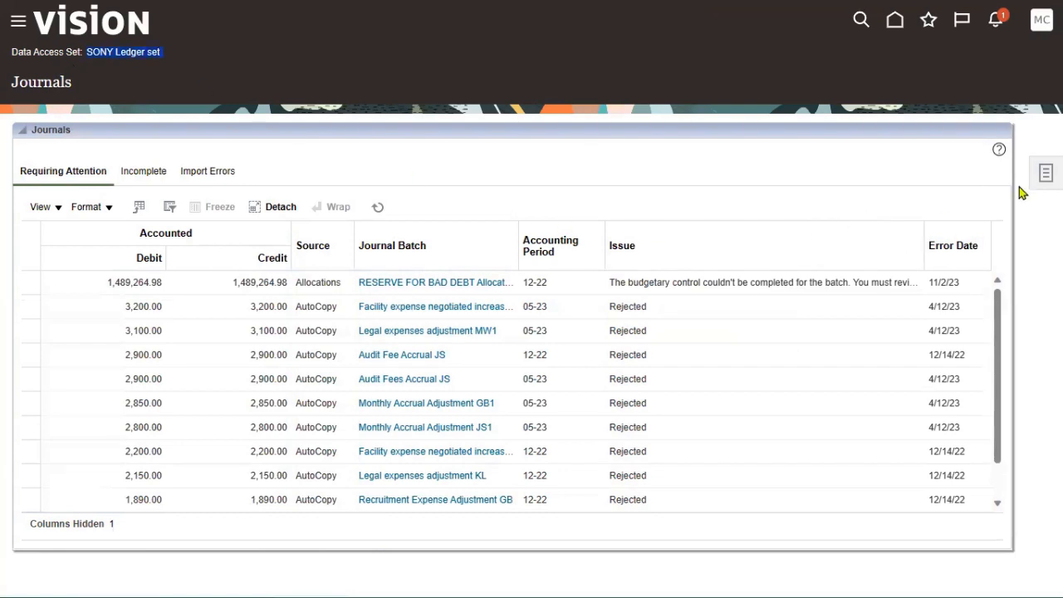
Step: Start a new journal and enter RTL-1 as both the journal batch name and the batch description
left_click(1045, 173)
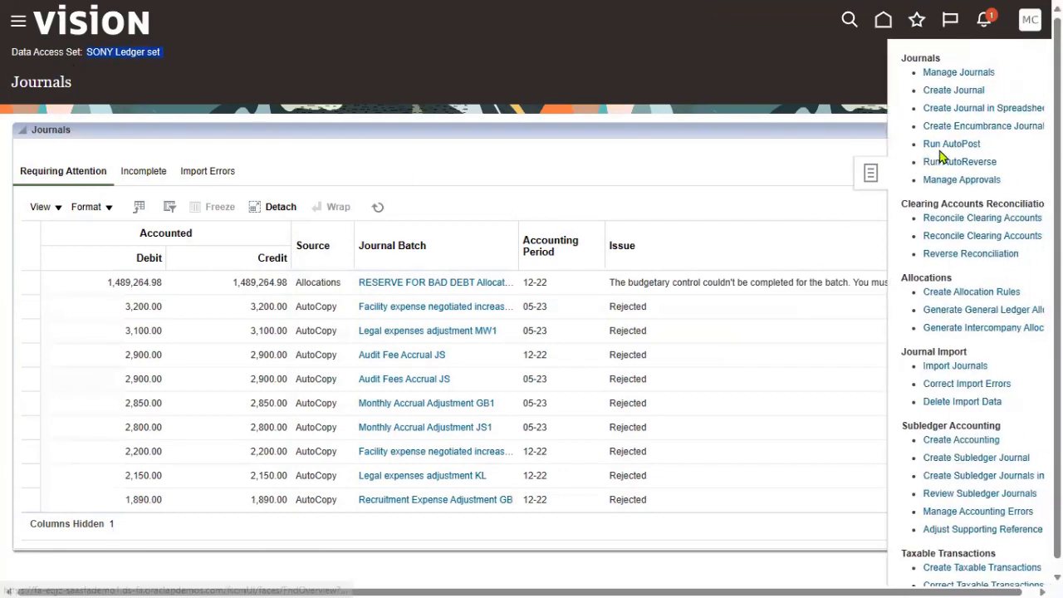
left_click(960, 97)
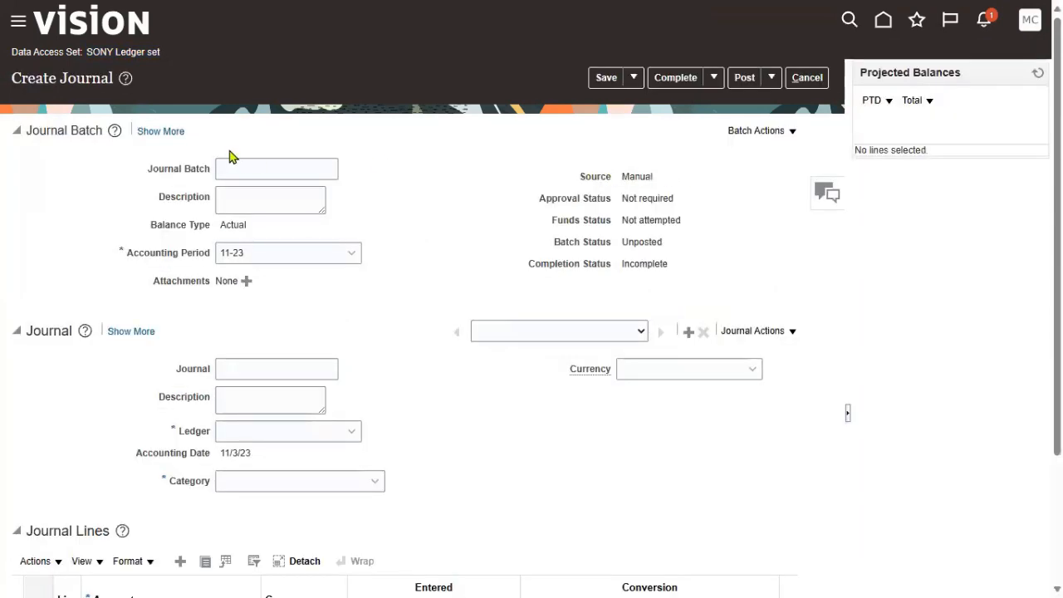
left_click(249, 167)
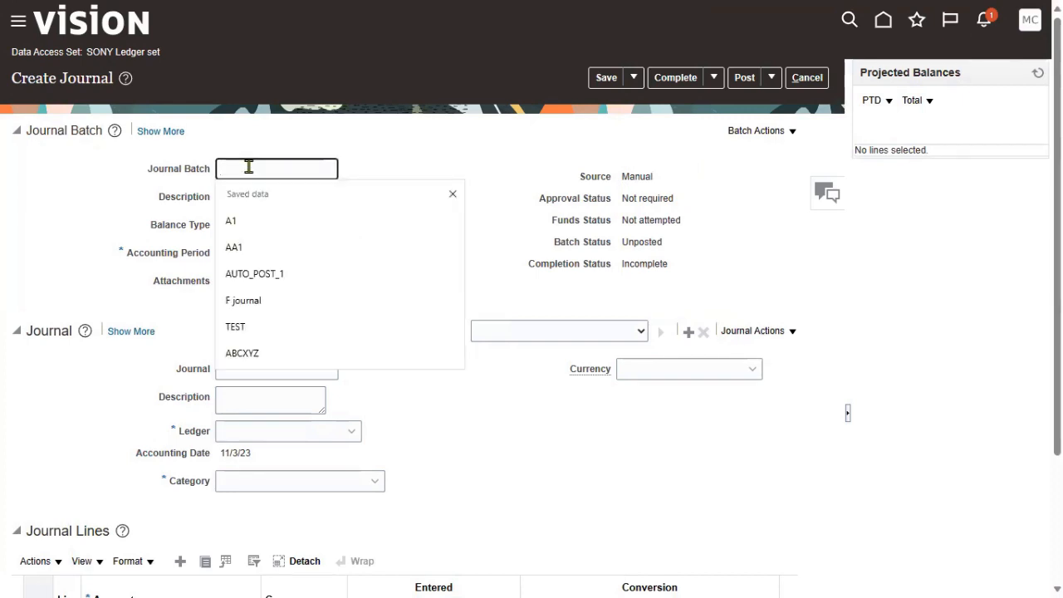
type("RTL")
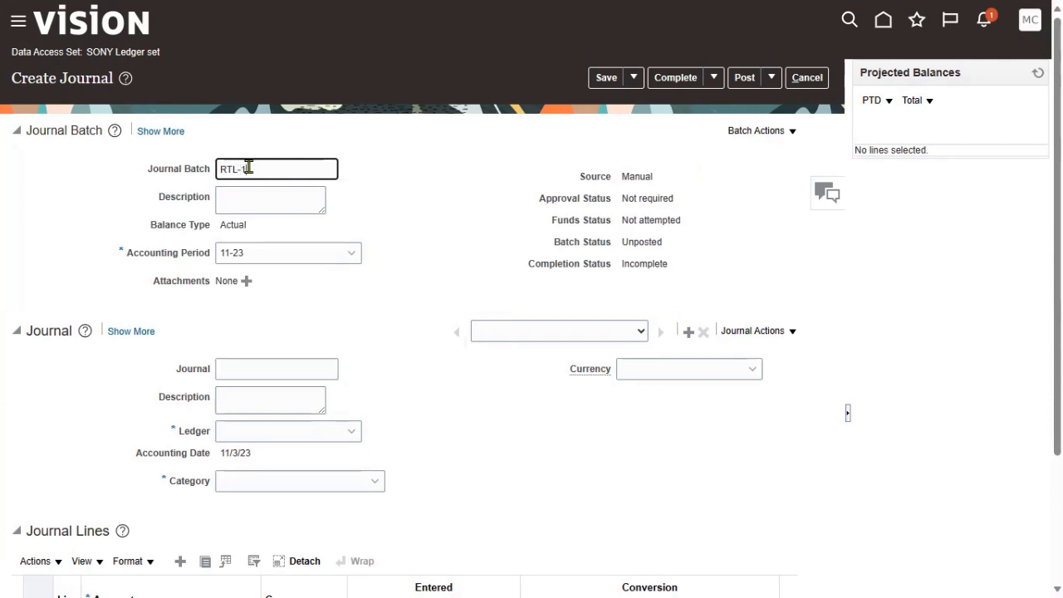
type("-1")
key("ctrl+a")
key("ctrl+c")
key("Tab")
key("ctrl+v")
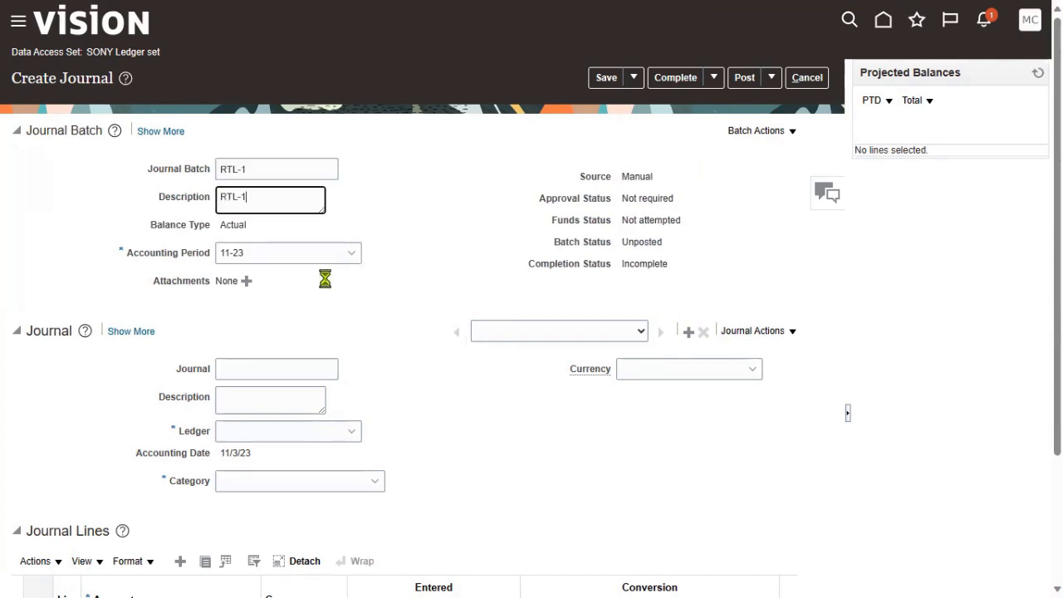
Step: Enter RTL-1 as the journal's name and description
left_click(286, 369)
key("ctrl+v")
key("Tab")
key("ctrl+v")
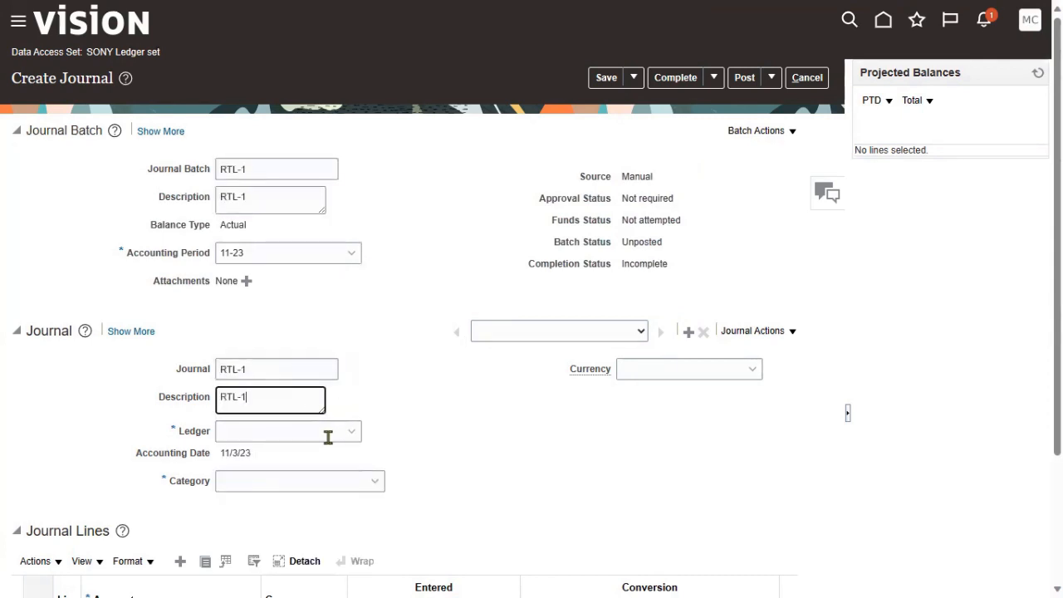
Step: Set the journal's ledger to US Primary Ledger and its category to Adjustment
left_click(328, 434)
left_click(309, 464)
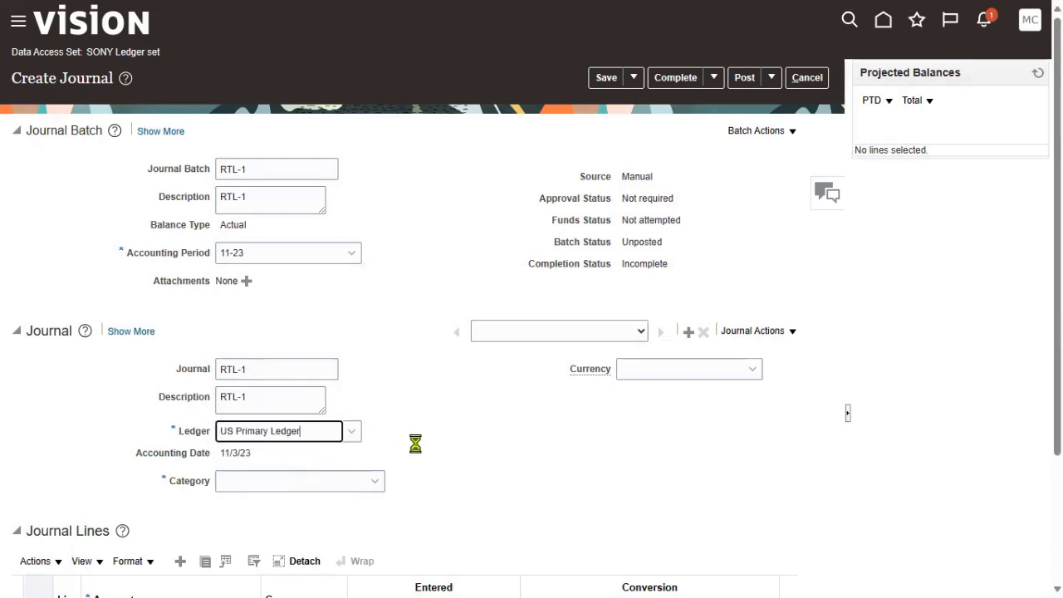
scroll(415, 444, "down", 2)
left_click(343, 315)
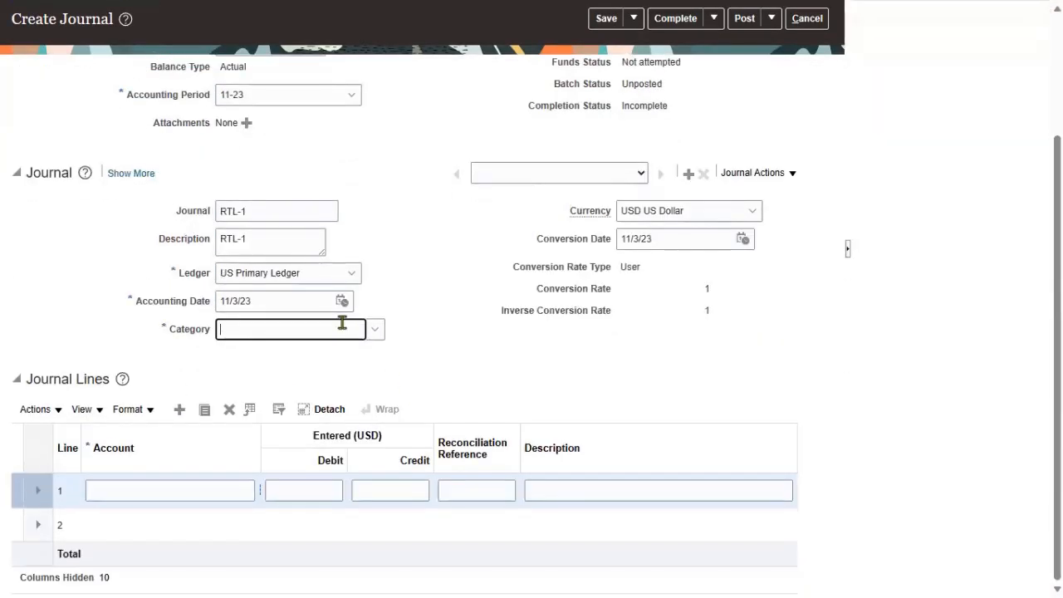
left_click(374, 330)
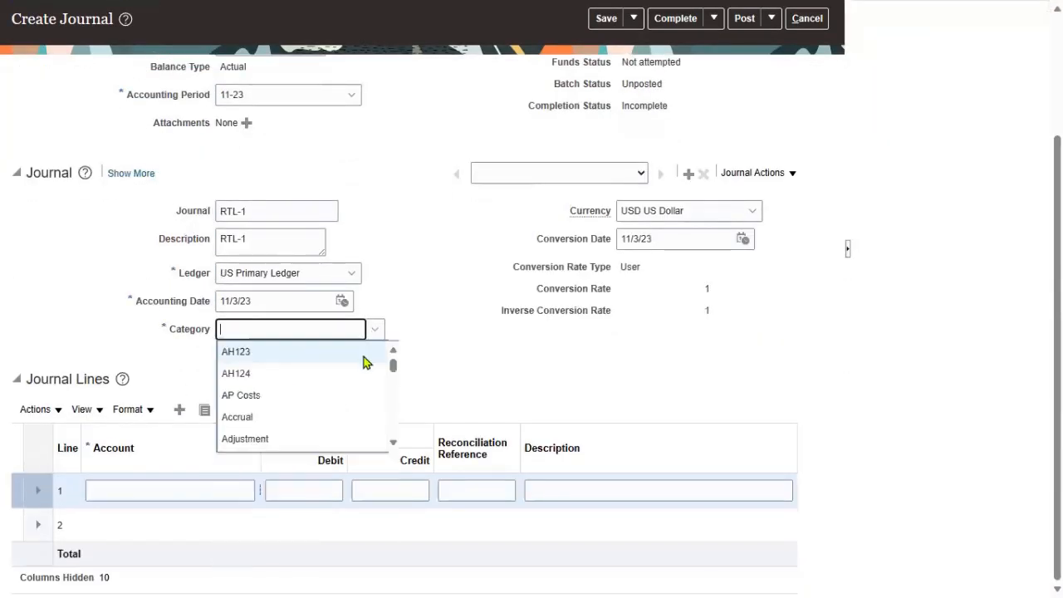
scroll(289, 418, "down", 1)
left_click(284, 405)
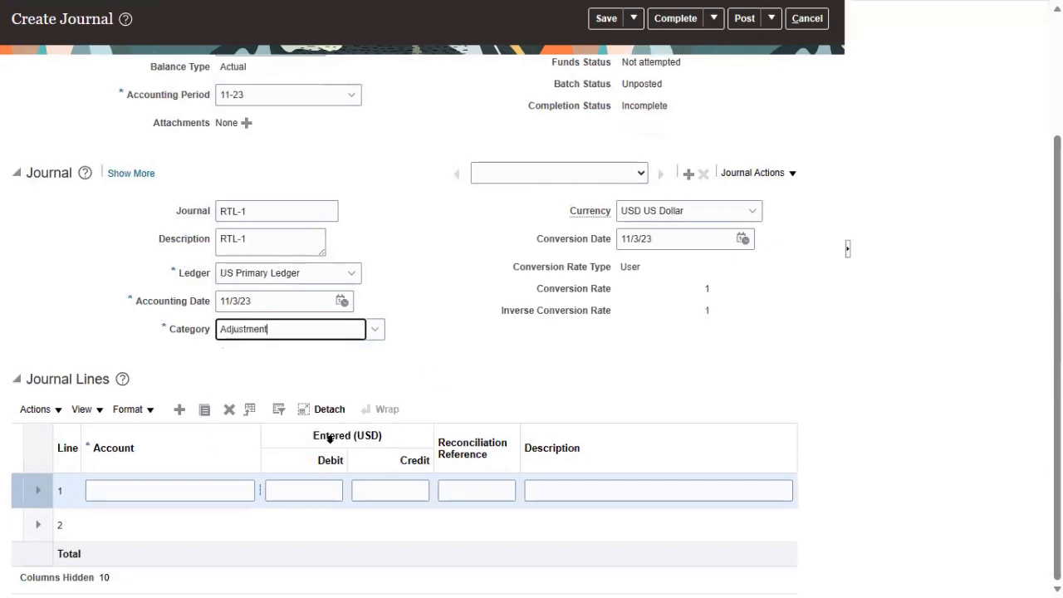
Step: On journal line 1, choose account segment 11104 HDFC Account and enter a debit of 100
left_click(243, 490)
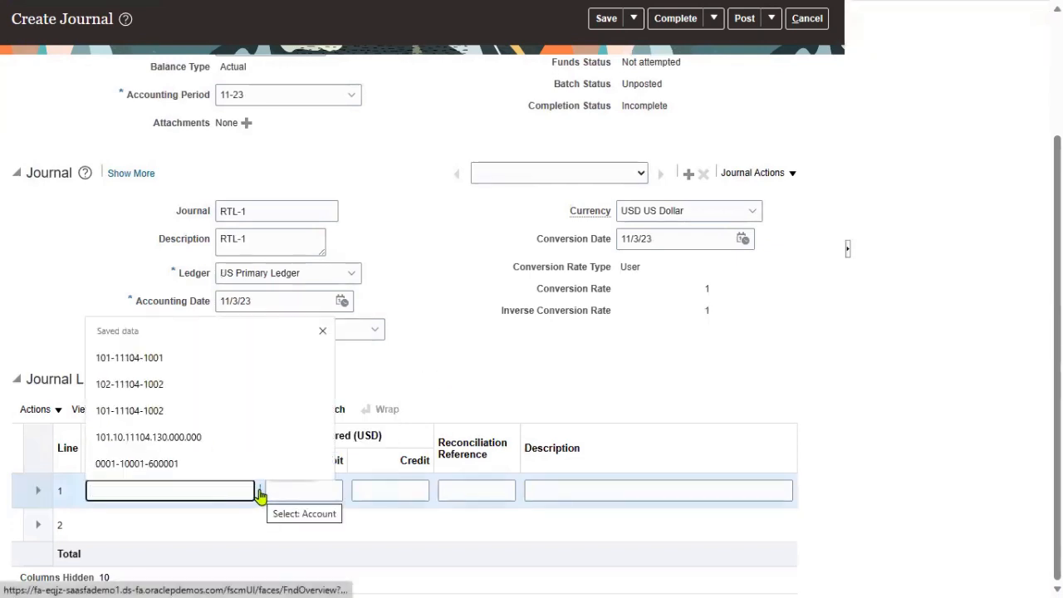
left_click(260, 495)
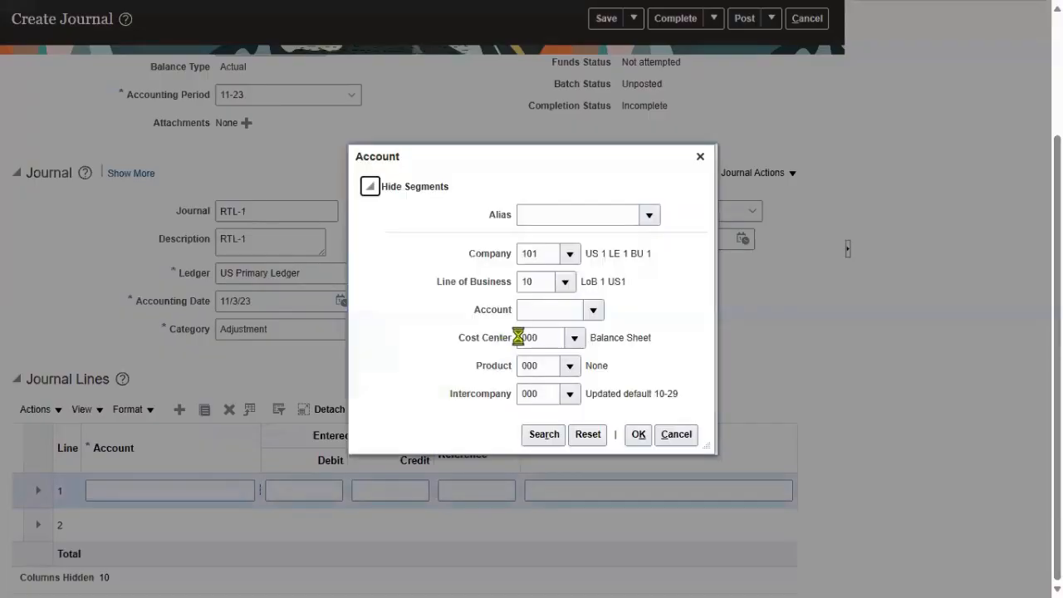
left_click(548, 311)
left_click(593, 309)
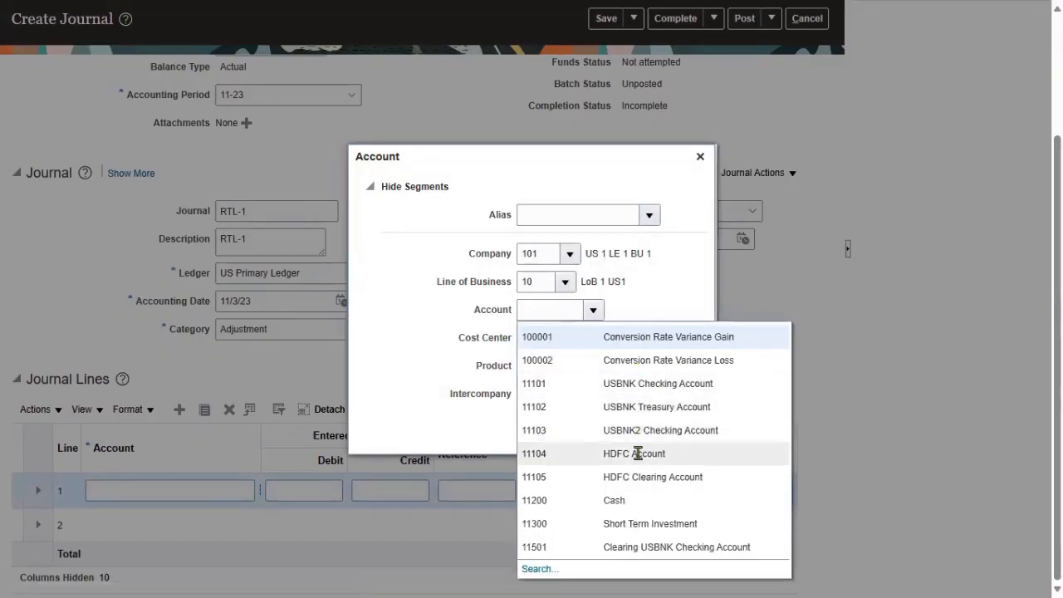
left_click(638, 452)
left_click(639, 434)
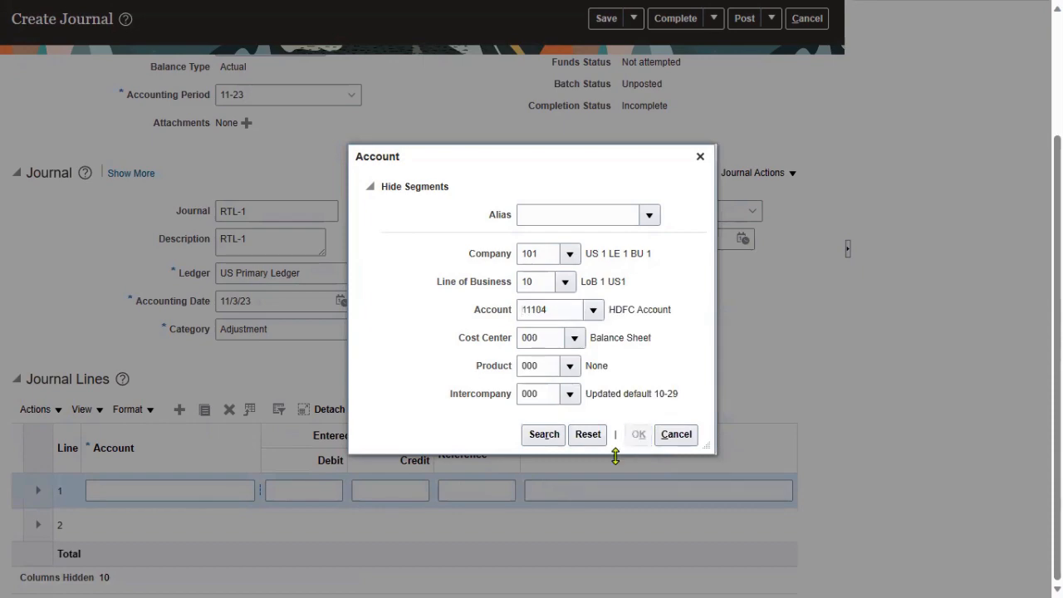
left_click(322, 490)
type("1")
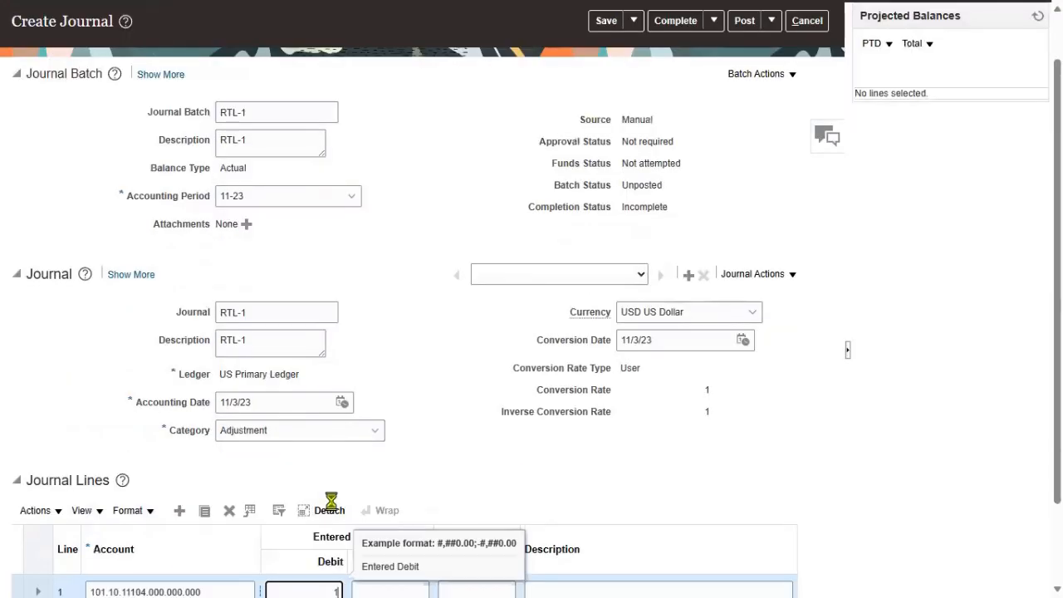
scroll(436, 490, "down", 2)
type("00")
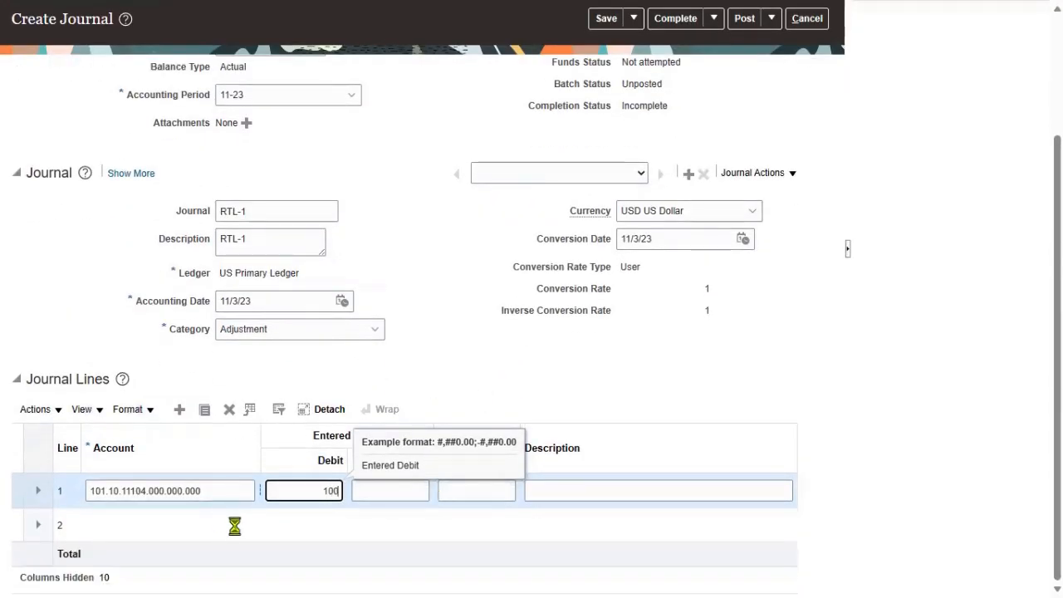
Step: On journal line 2, choose account segment 11200 Cash and enter a credit of 100
left_click(232, 534)
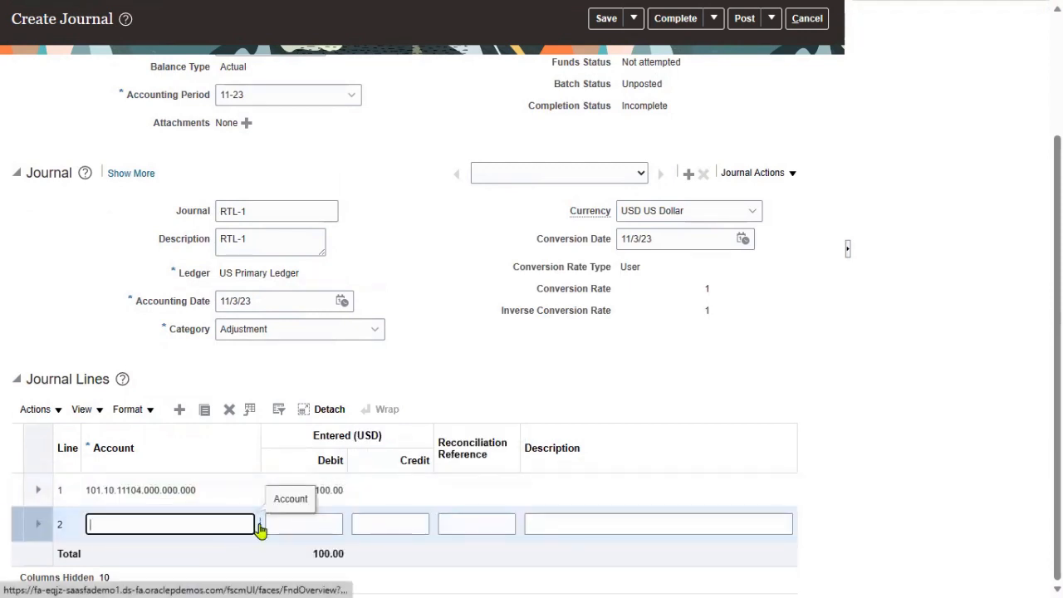
left_click(260, 525)
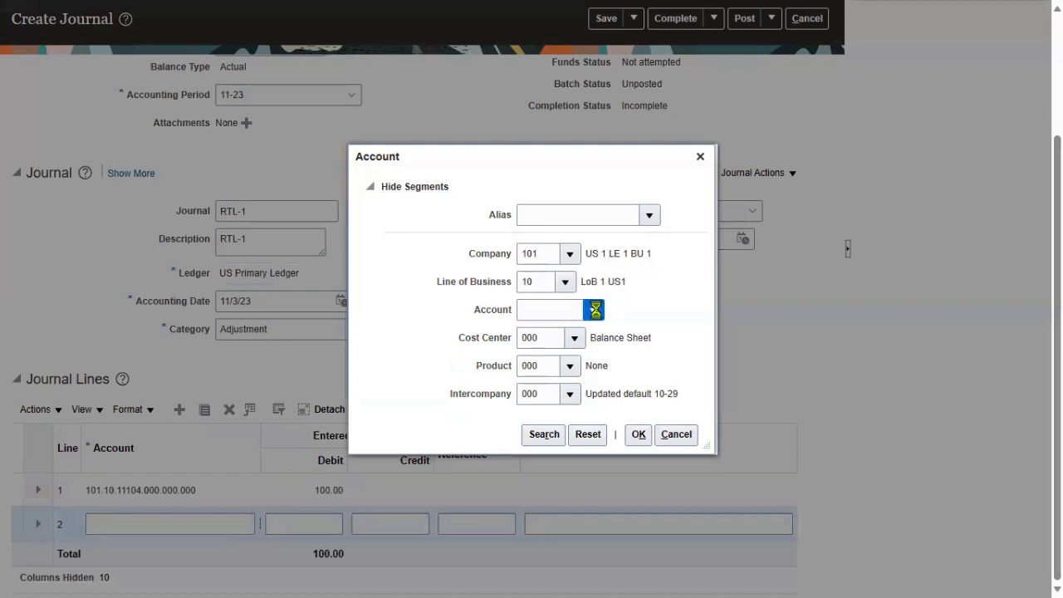
left_click(593, 309)
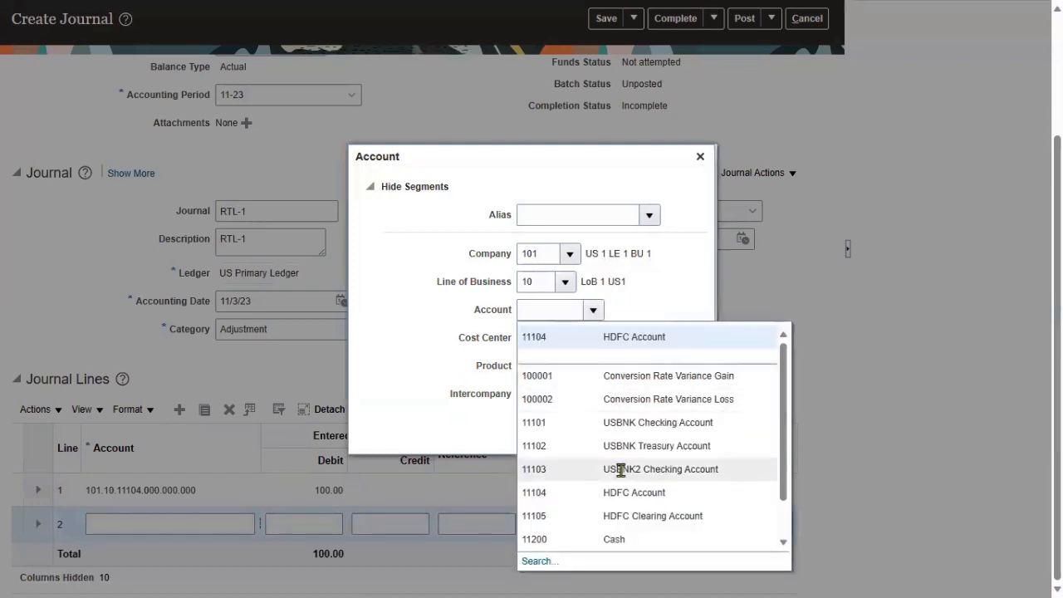
left_click(615, 539)
left_click(645, 436)
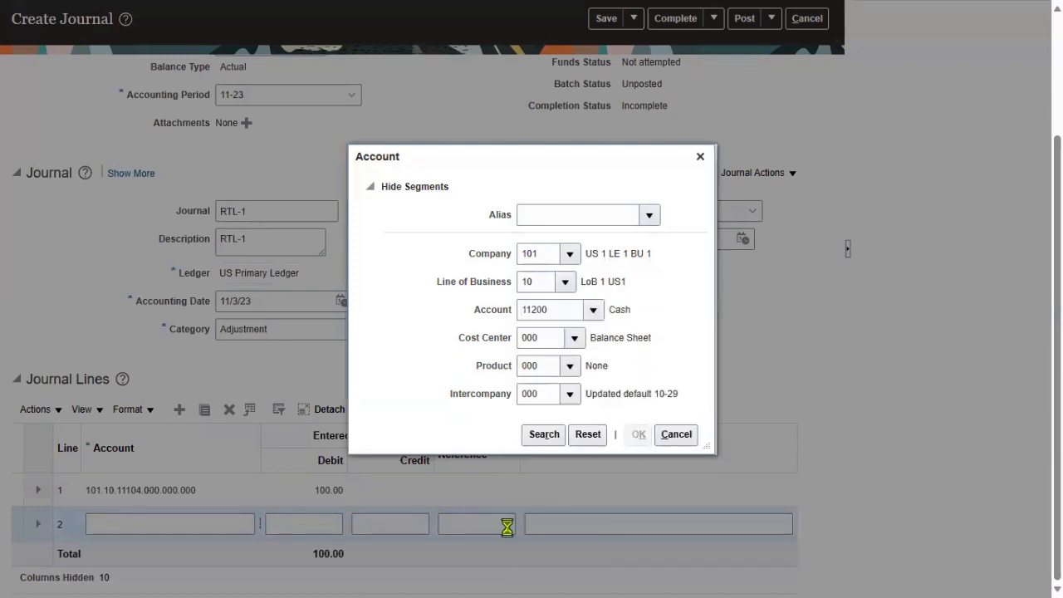
left_click(408, 524)
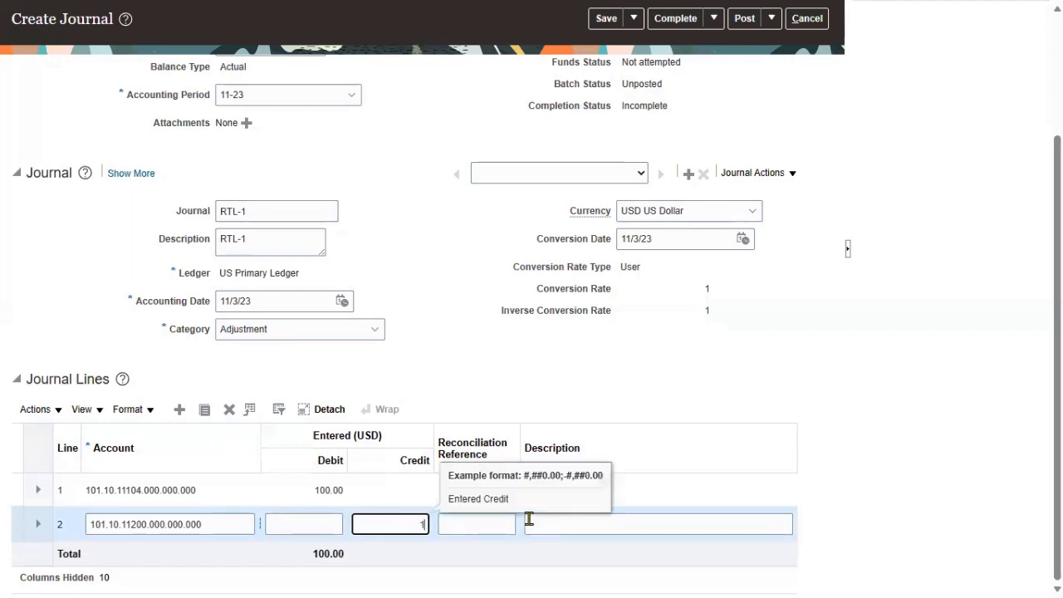
type("100")
left_click(603, 347)
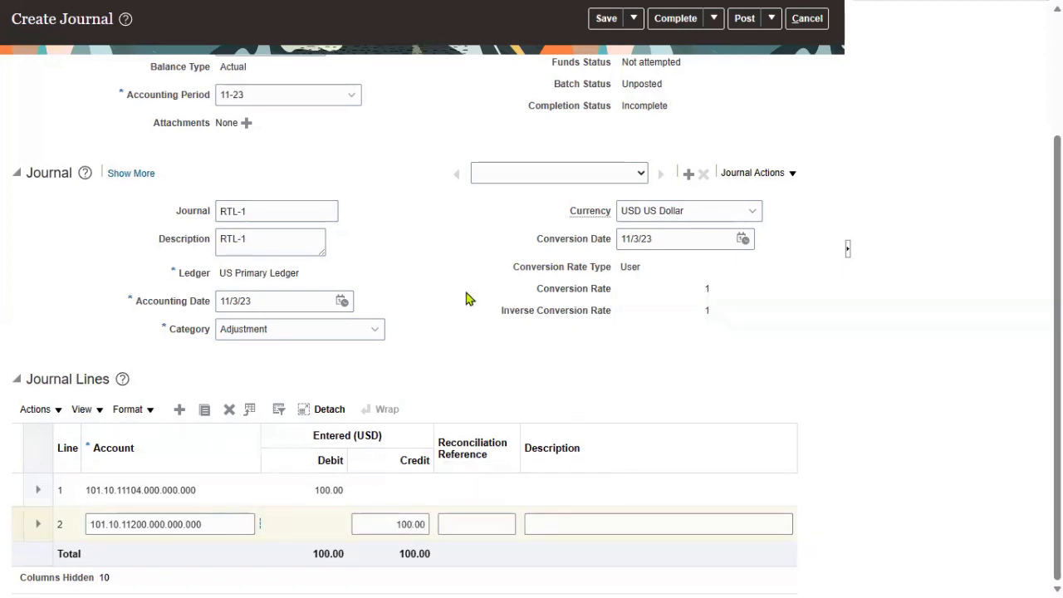
Step: Save the RTL-1 journal and mark its batch as complete
scroll(465, 296, "up", 3)
left_click(601, 82)
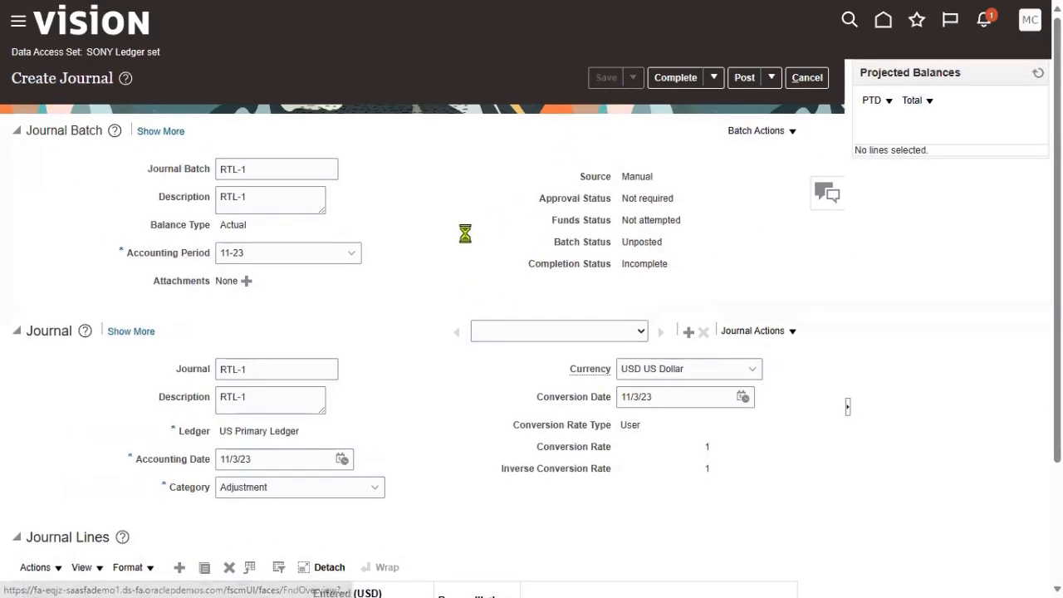
left_click(691, 79)
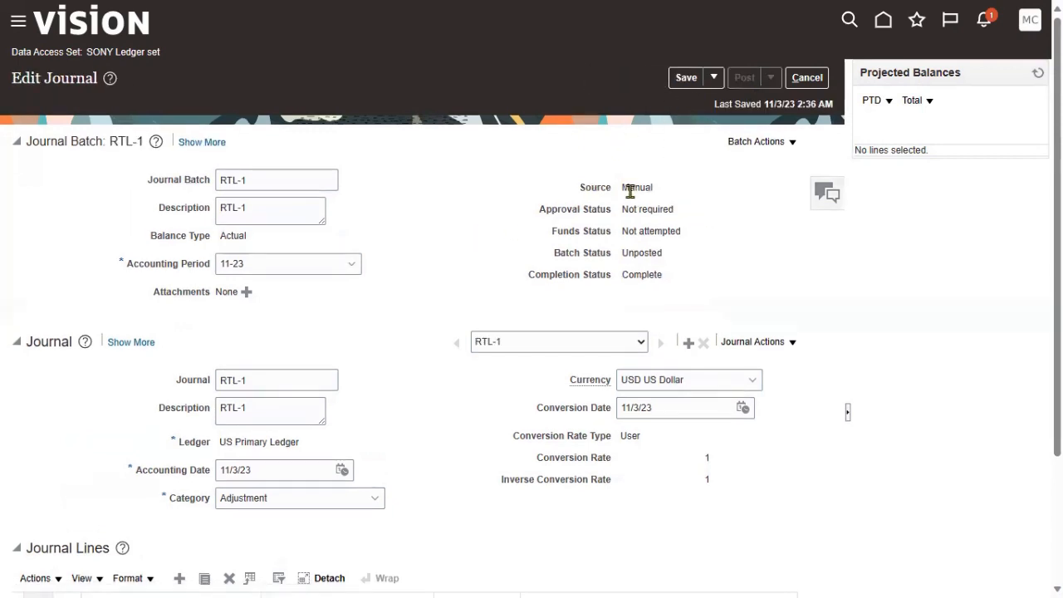
Step: Review the journal batch's statuses, accounting period and ledger
left_click_drag(624, 186, 683, 235)
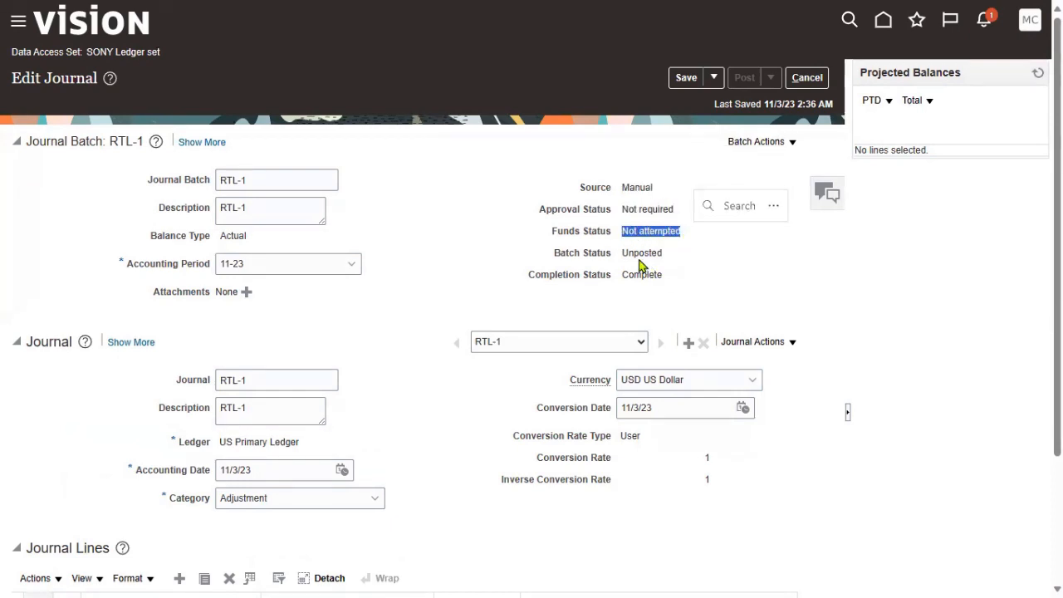
left_click(717, 135)
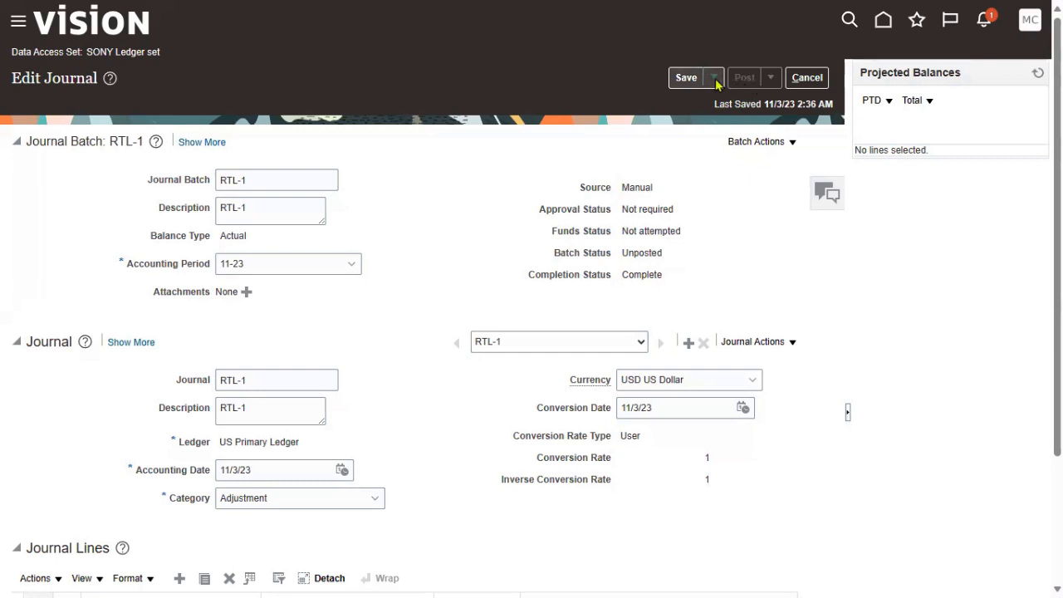
left_click(714, 77)
left_click(697, 105)
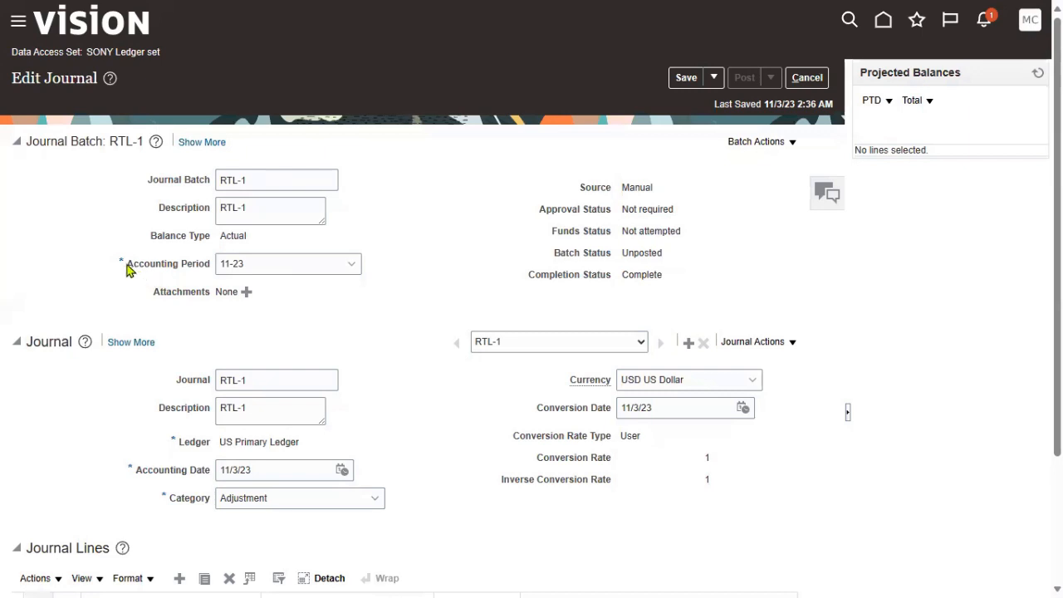
left_click_drag(126, 266, 234, 276)
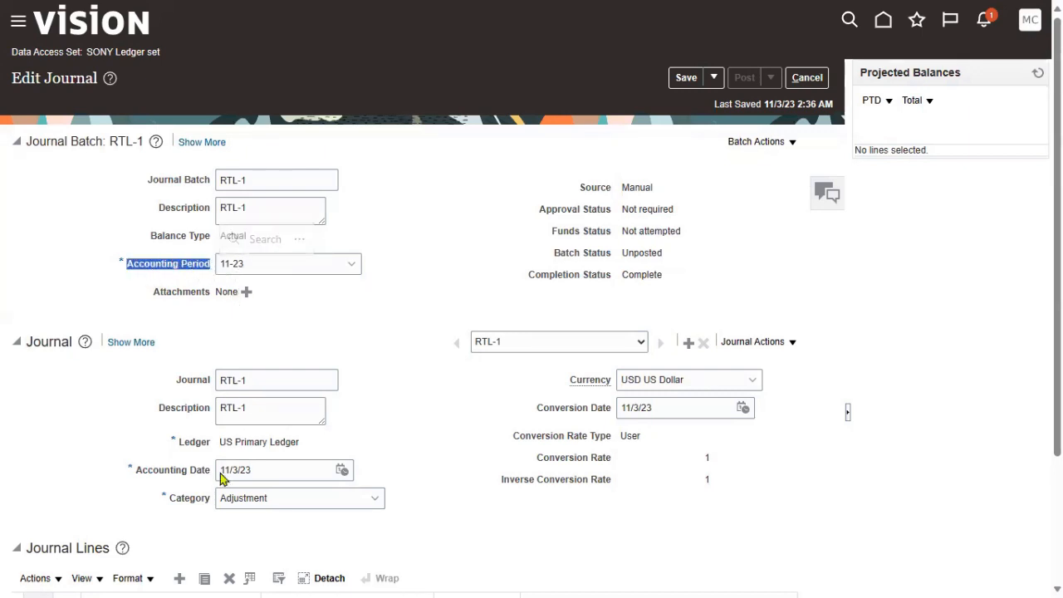
left_click_drag(220, 442, 304, 451)
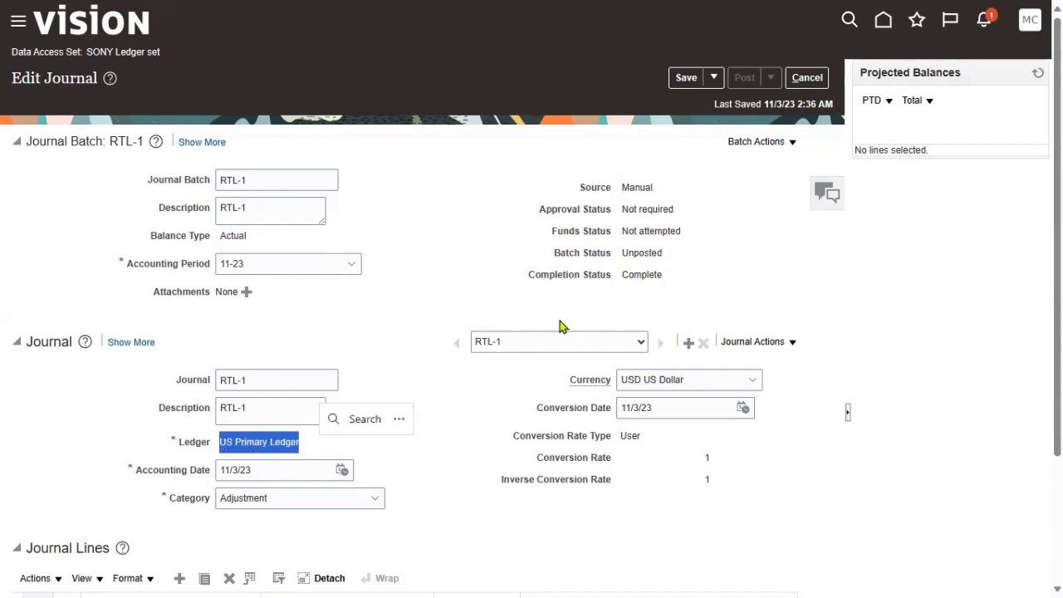
Step: Save and close the journal, and go to the Period Close page under General Accounting
left_click(714, 77)
left_click(711, 104)
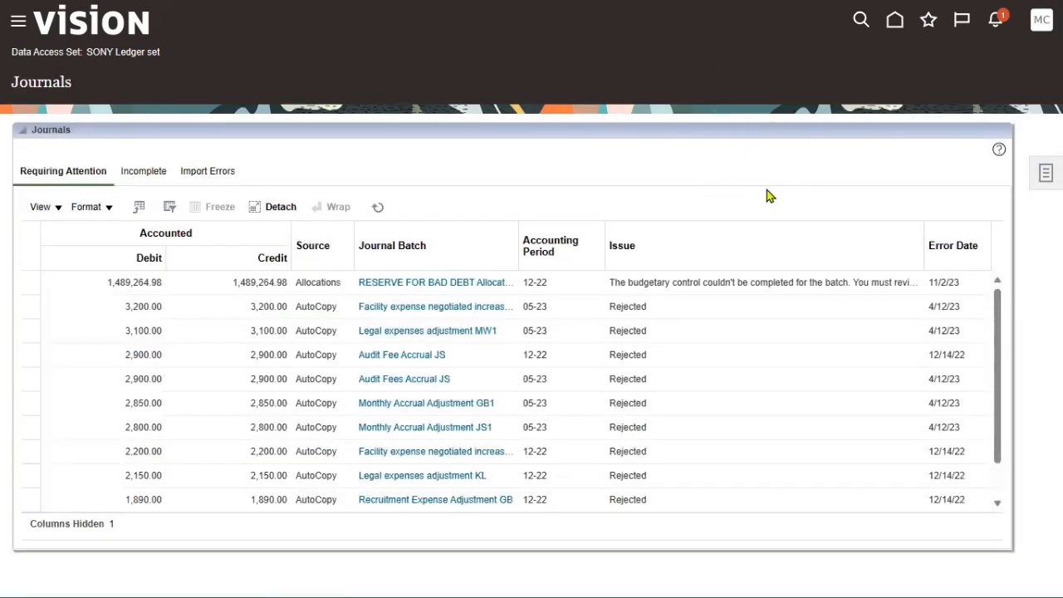
left_click(19, 23)
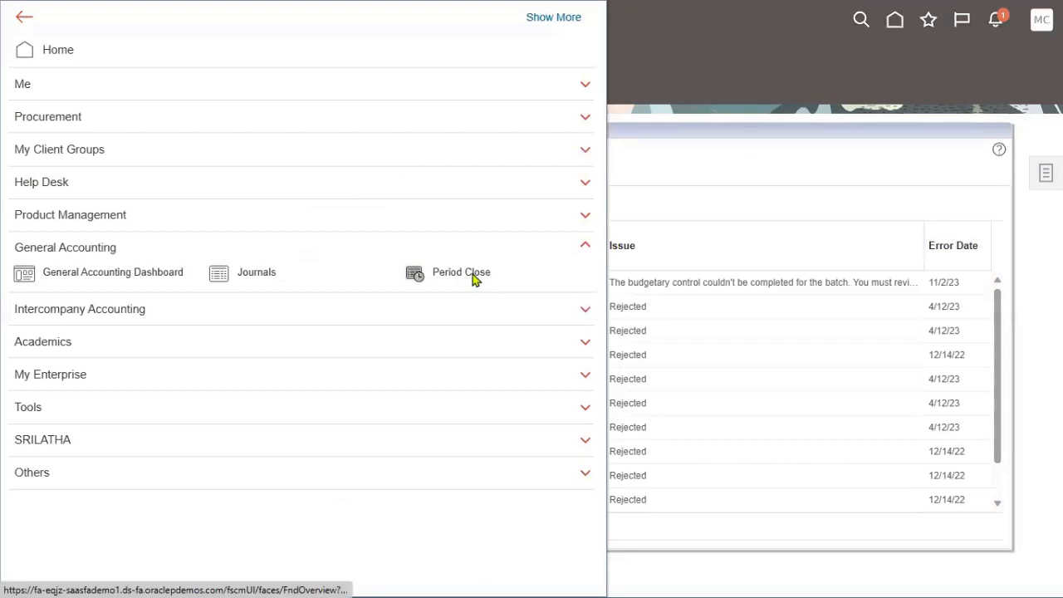
left_click(472, 275)
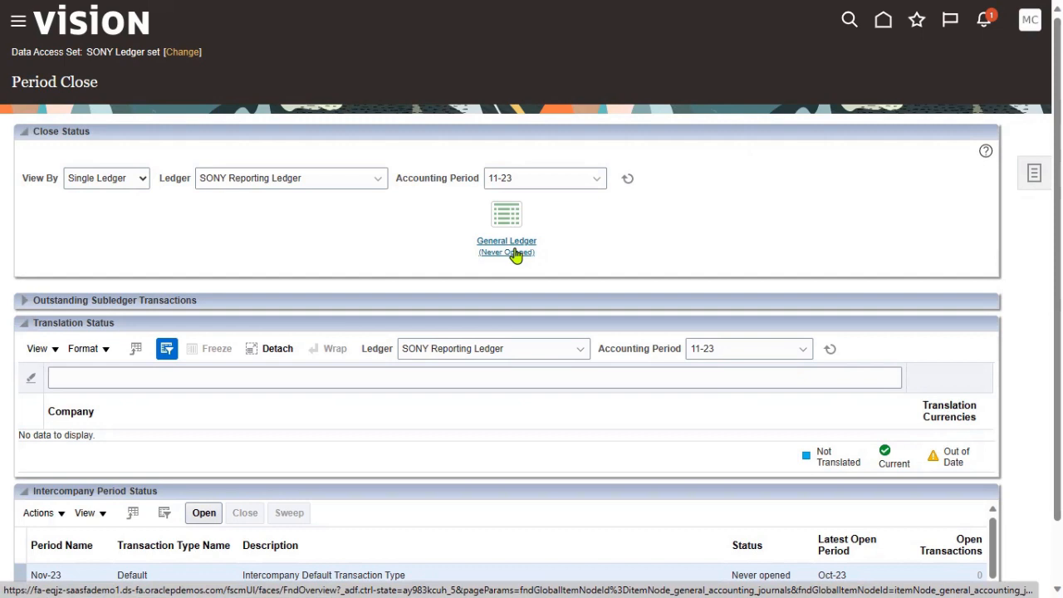
Step: Switch the close status to US Primary Ledger and open its General Ledger accounting period statuses
left_click(379, 180)
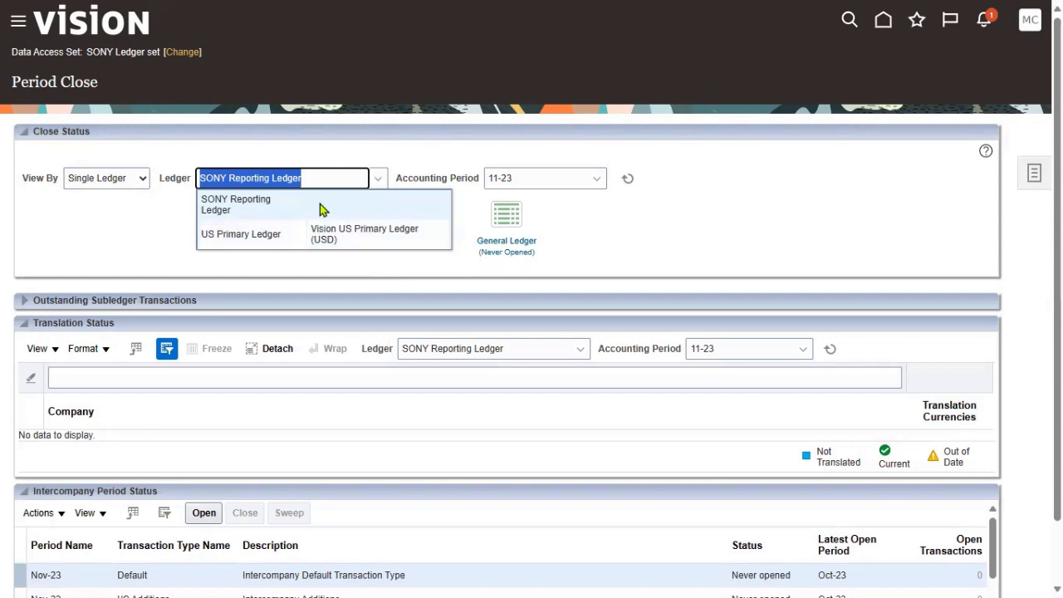
left_click(316, 238)
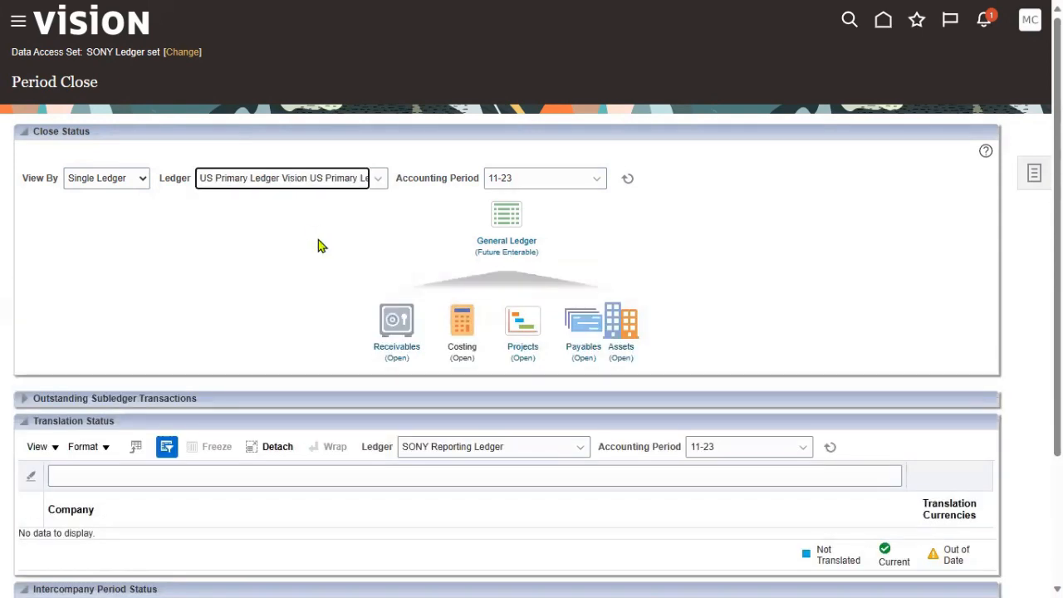
left_click(505, 245)
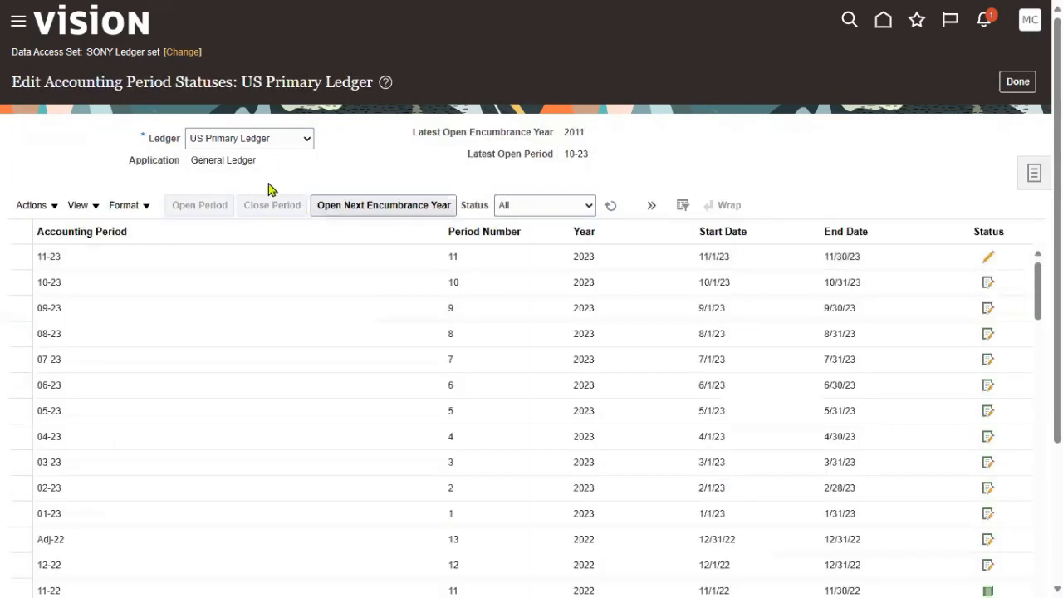
Step: Open the 11-23 accounting period for US Primary Ledger and note the submitted process
left_click(217, 249)
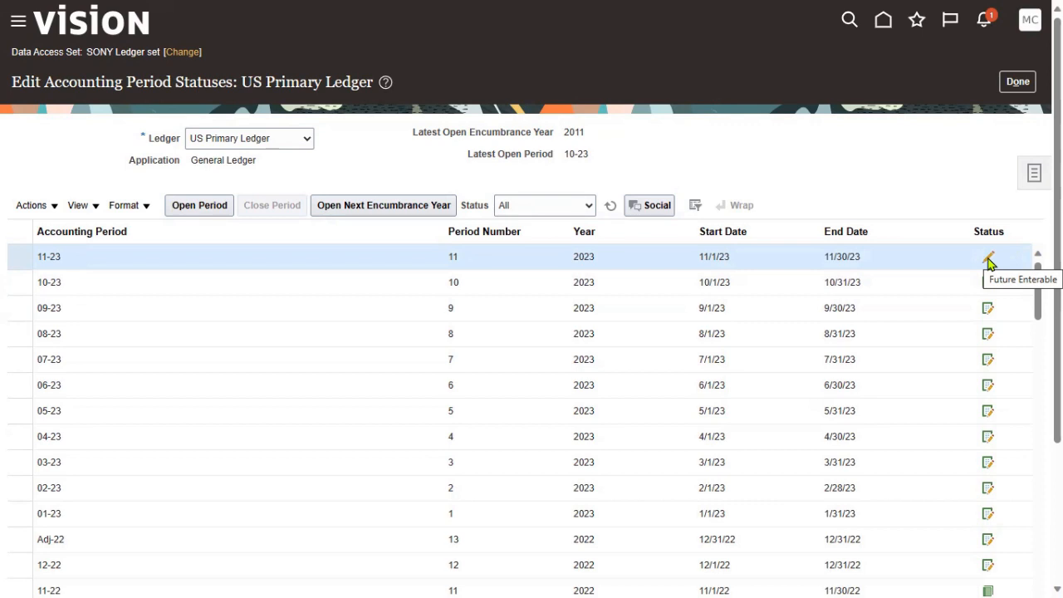
left_click(183, 208)
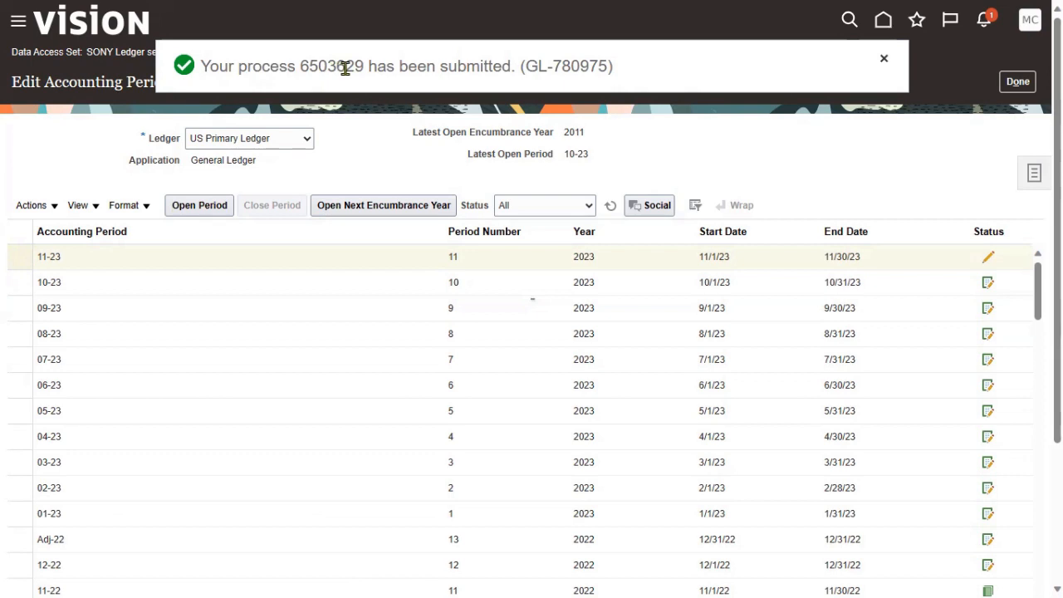
left_click_drag(369, 67, 511, 68)
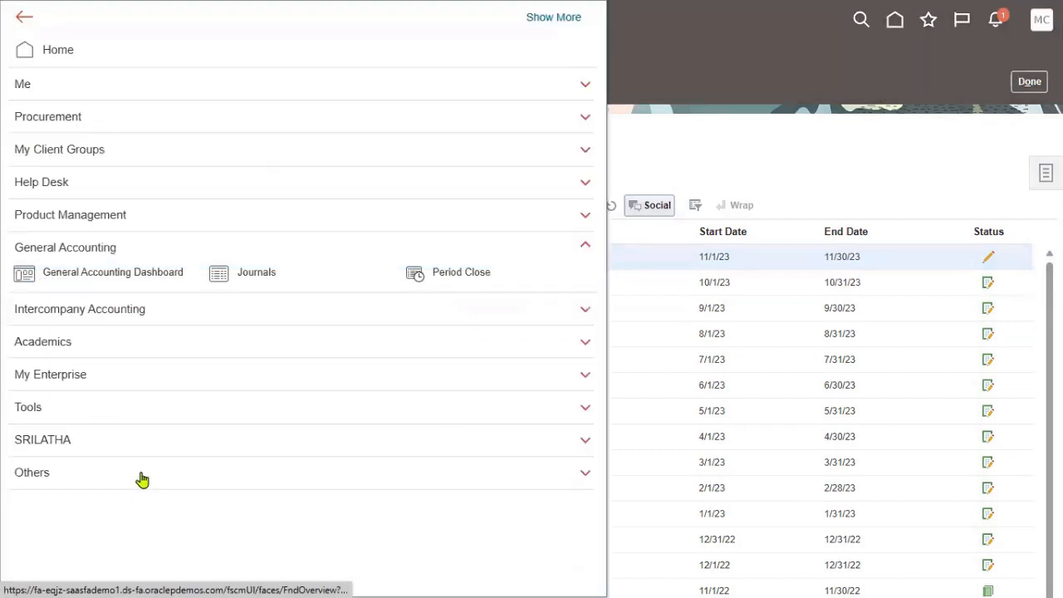
Step: Refresh the accounting period statuses until the opening of the 11-23 period has been processed
left_click(92, 407)
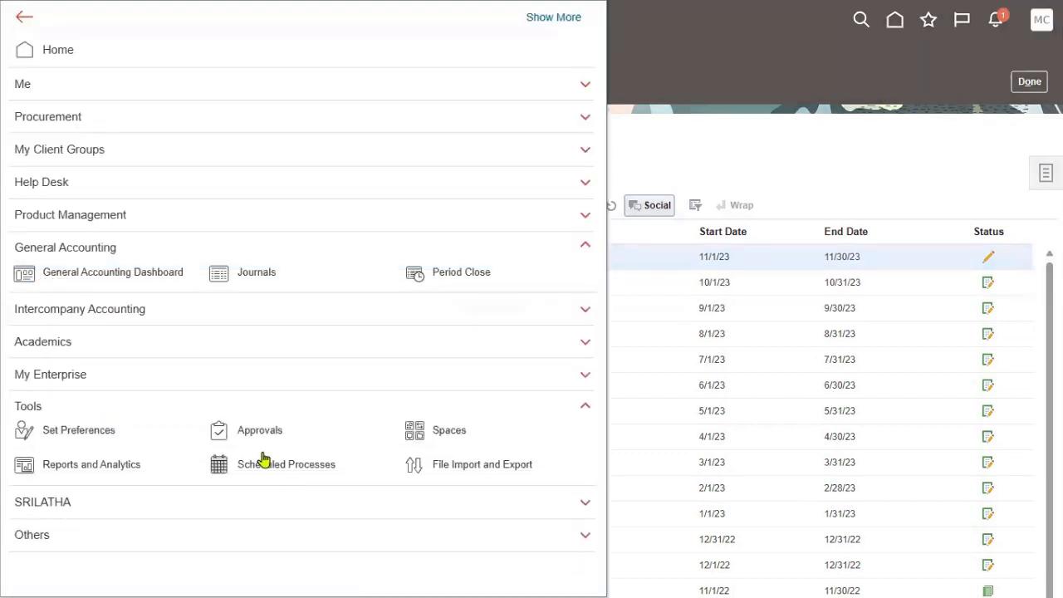
left_click(807, 174)
left_click(610, 205)
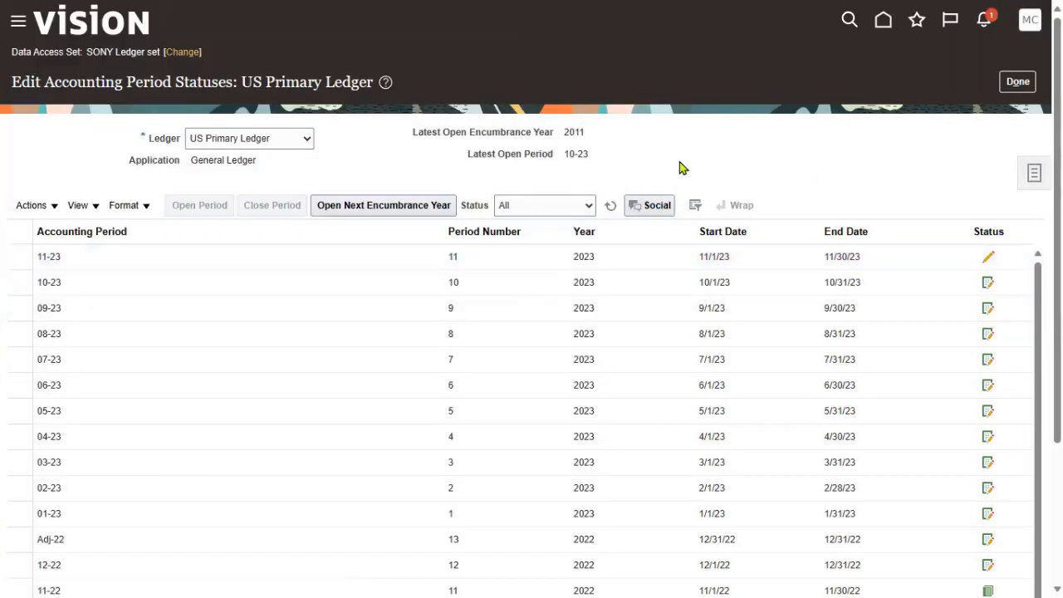
left_click(612, 206)
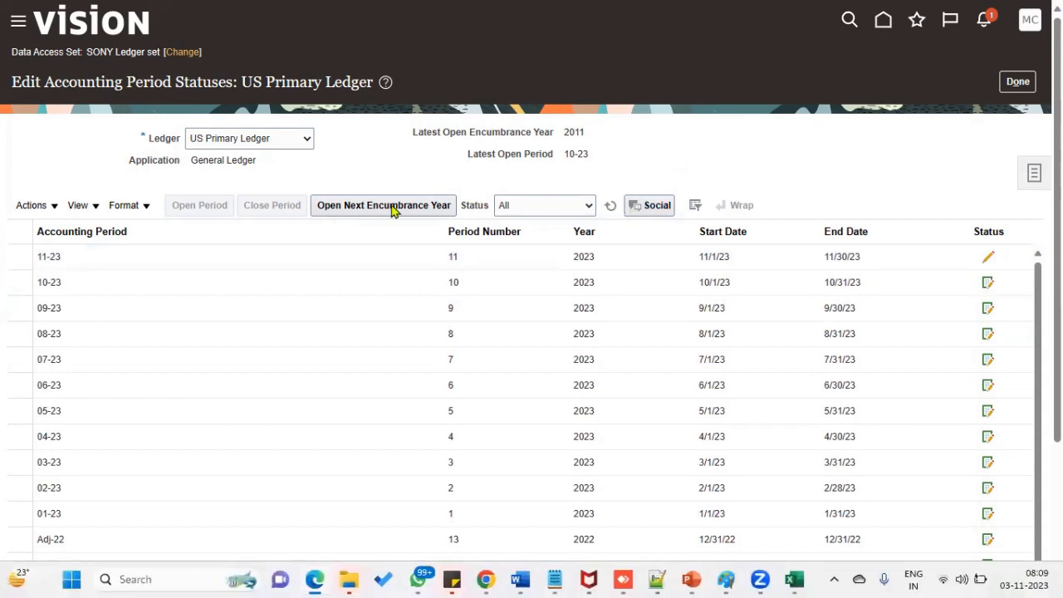
left_click(610, 205)
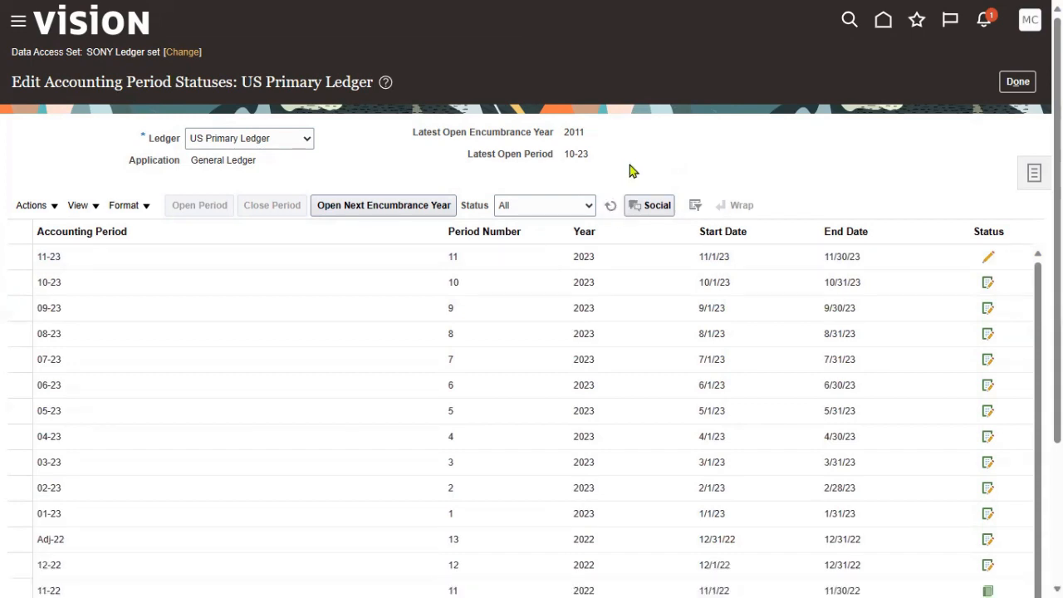
left_click(613, 205)
left_click(611, 208)
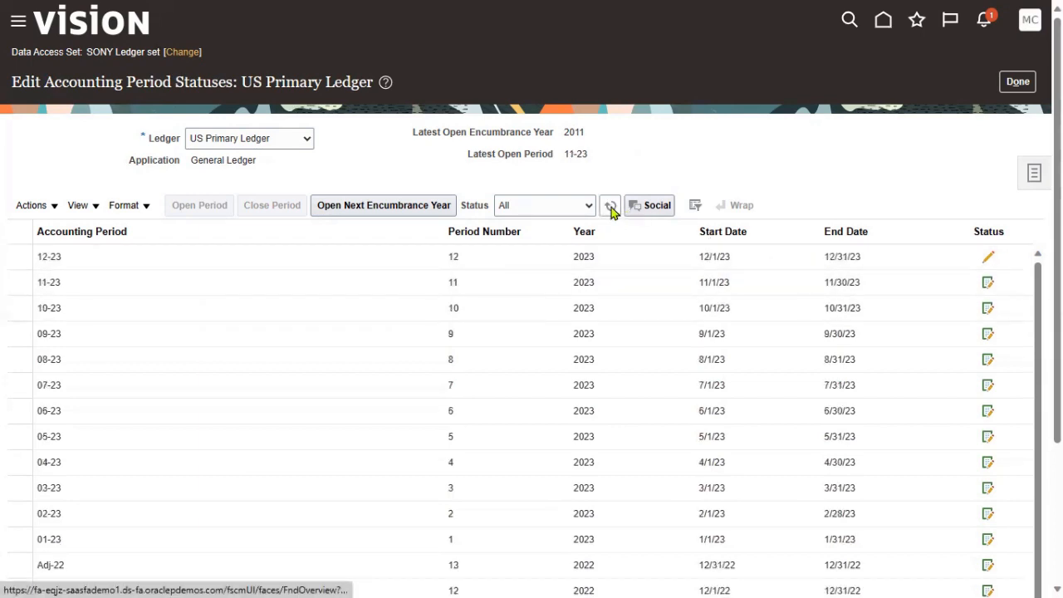
Step: Check the statuses of periods 11-23 and 12-23, and return to Period Close to view the selectable ledgers
left_click(227, 278)
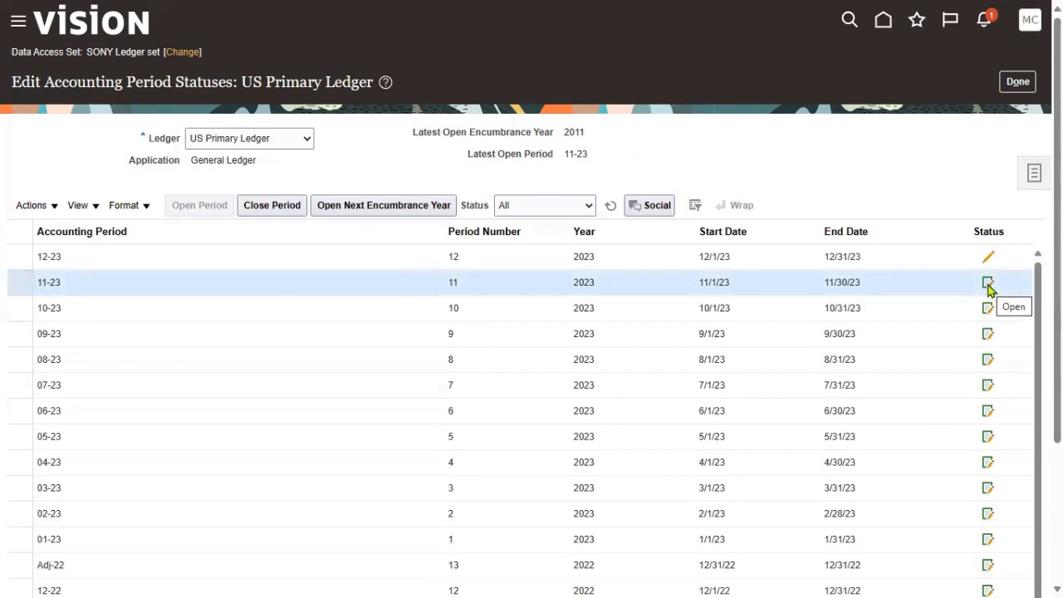
left_click(367, 257)
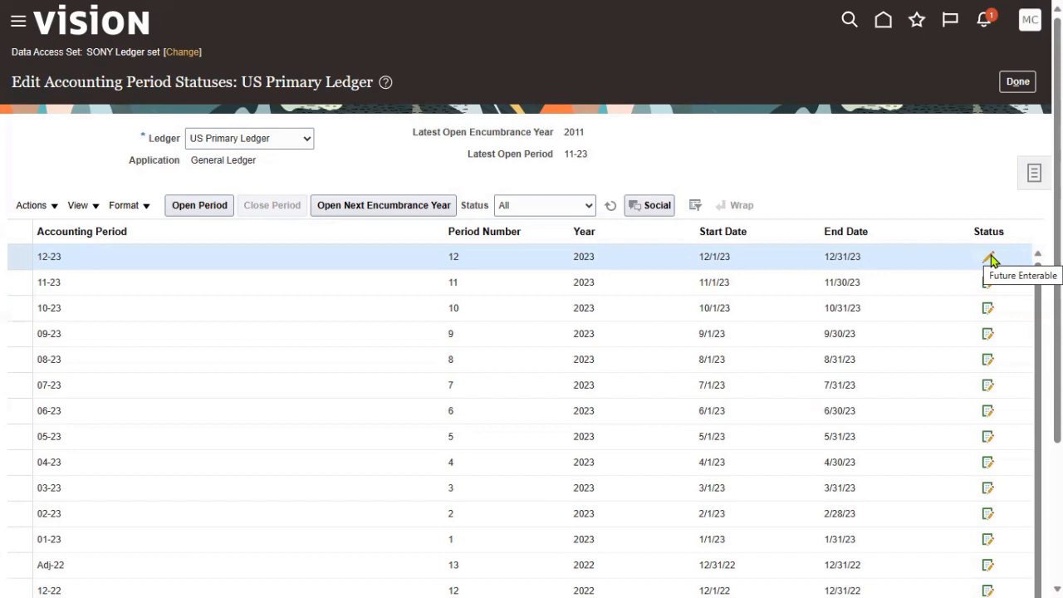
left_click(1018, 82)
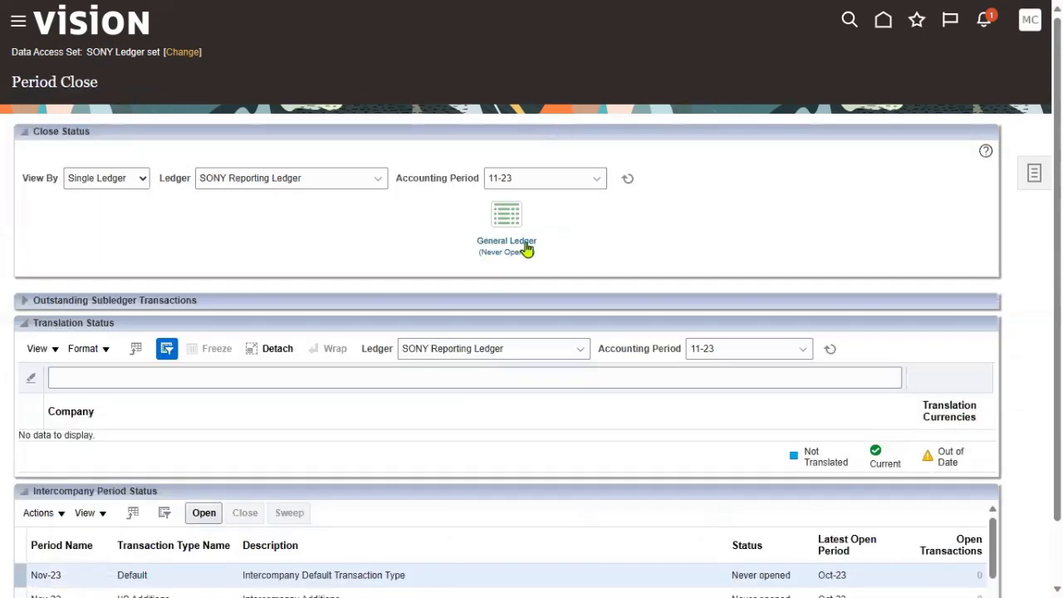
left_click(378, 184)
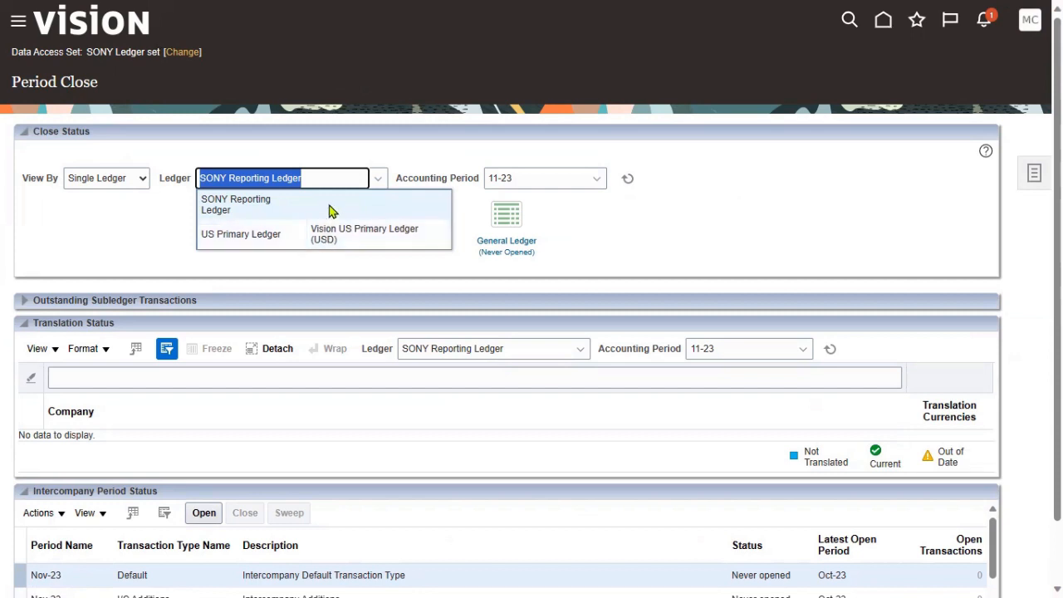
left_click(131, 240)
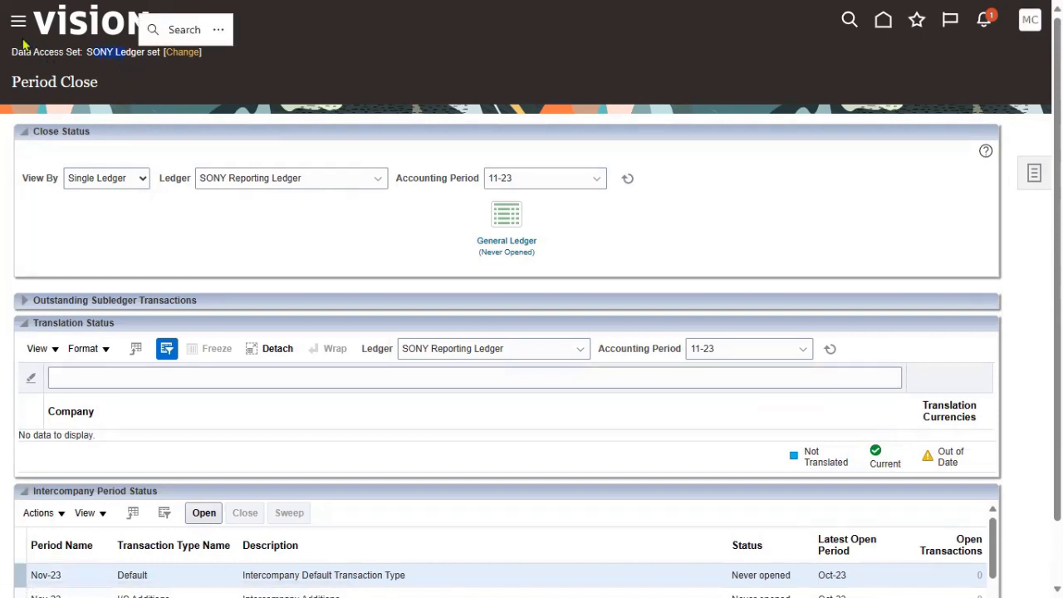
Step: Go to the Manage Journals page under General Accounting journals
left_click(19, 21)
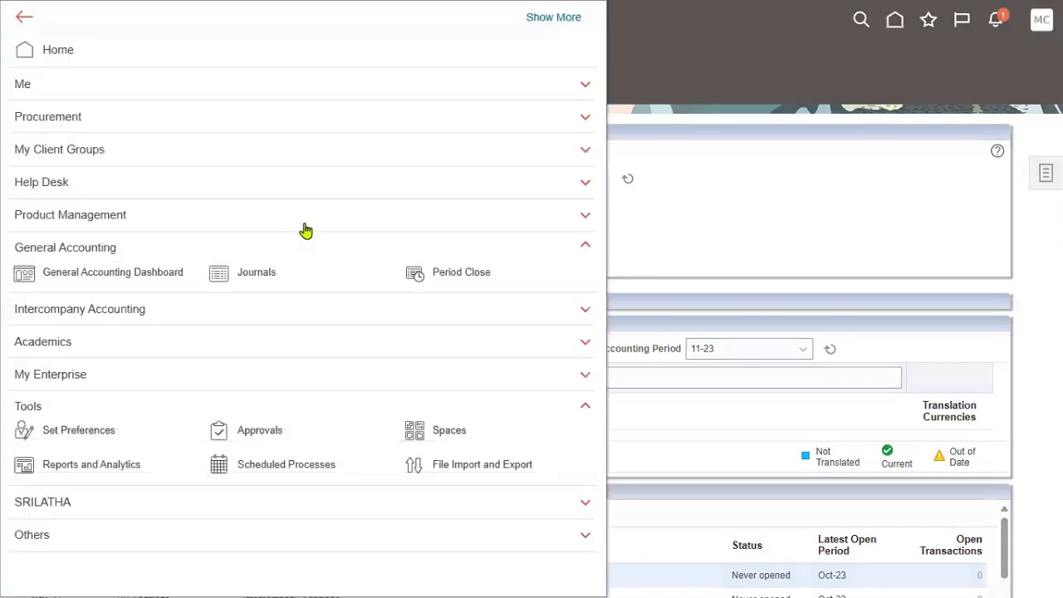
left_click(264, 284)
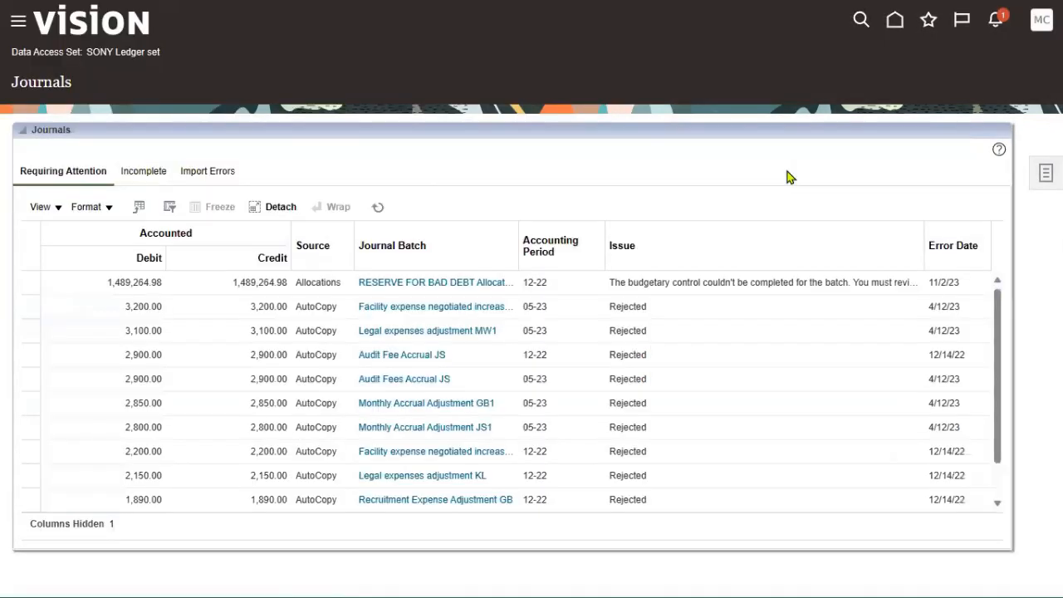
left_click(1046, 172)
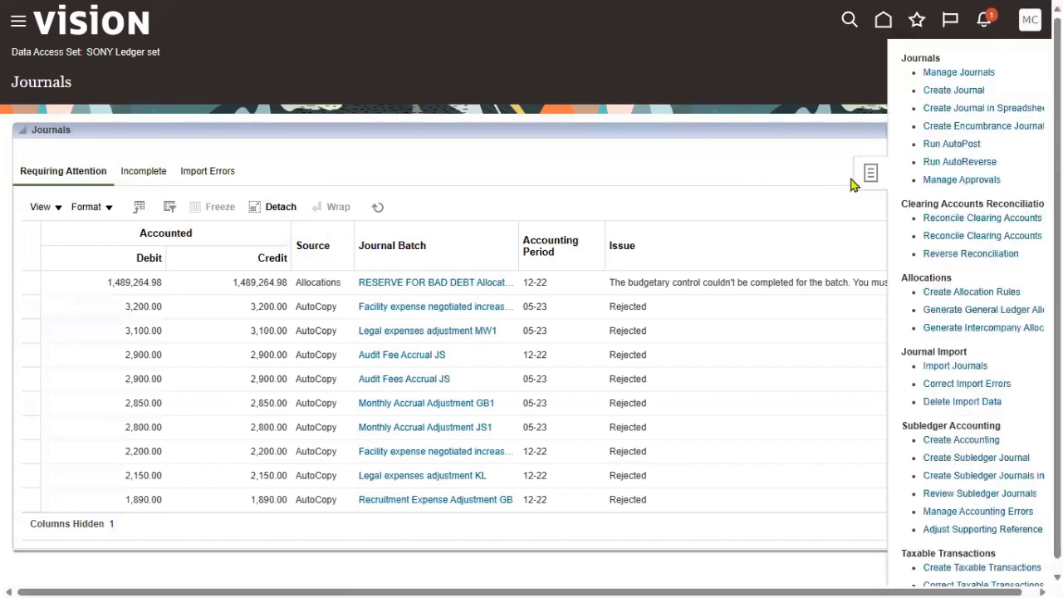
left_click(959, 75)
Step: Search for journals starting with RTL-1, changing the accounting period filter so that it covers 11-23
left_click(480, 185)
type("RTL-1")
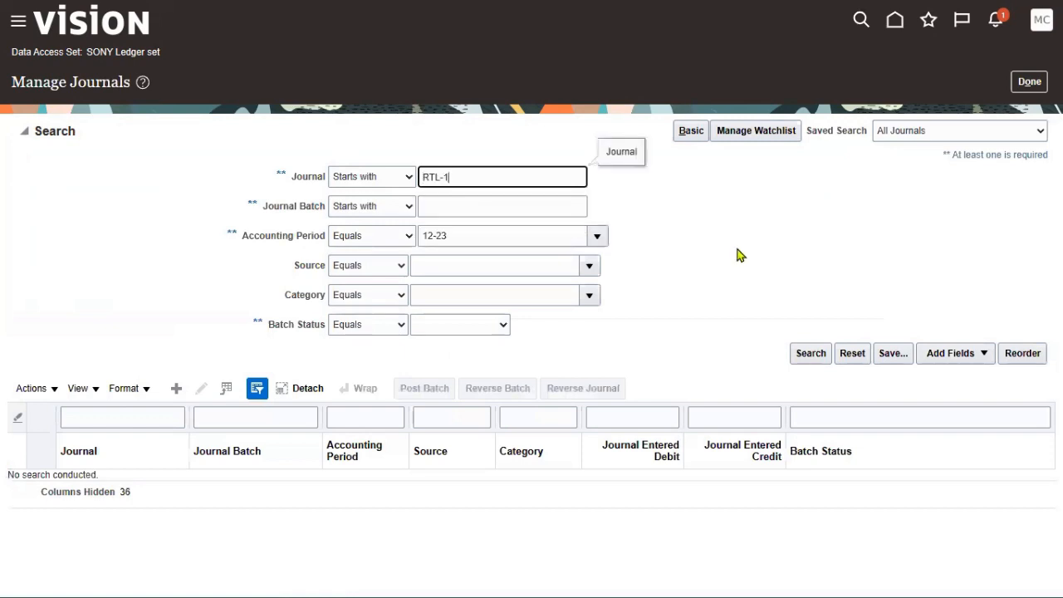
left_click(596, 236)
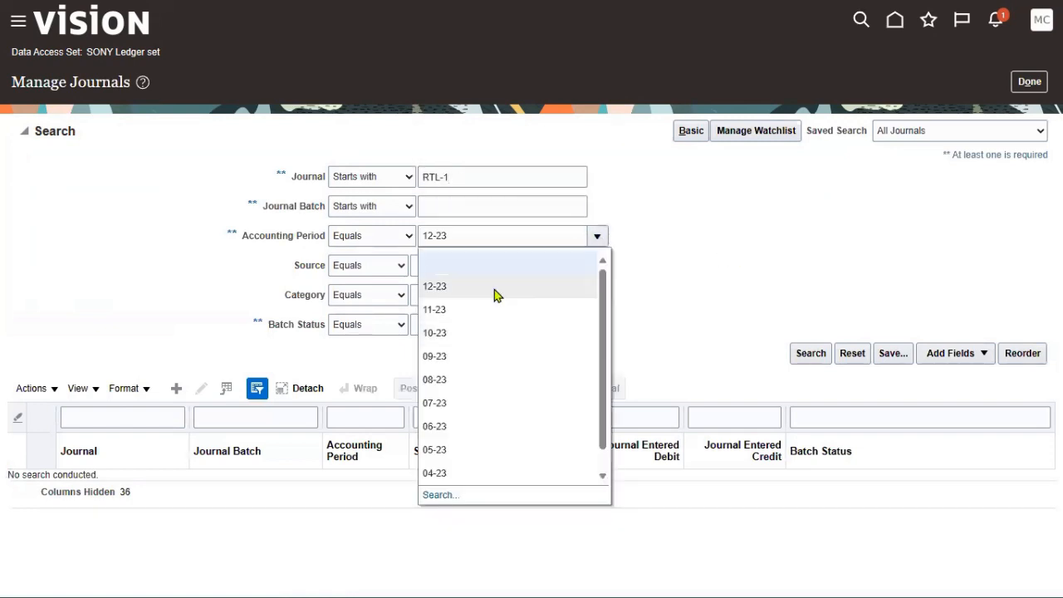
left_click(498, 283)
left_click(808, 358)
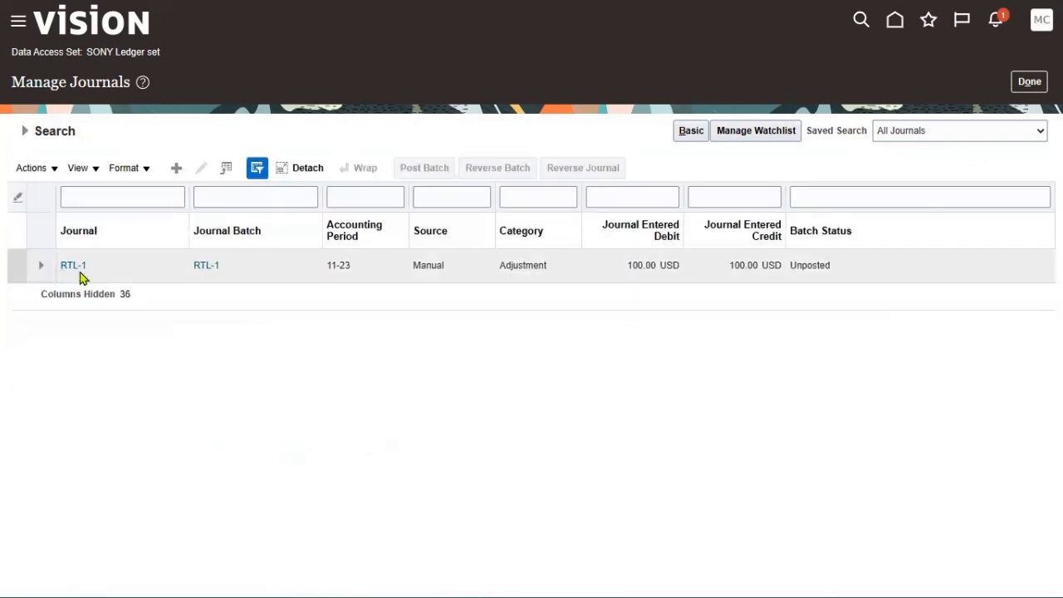
Step: Open the RTL-1 journal, check its accounting period, and submit its batch for posting
left_click(81, 269)
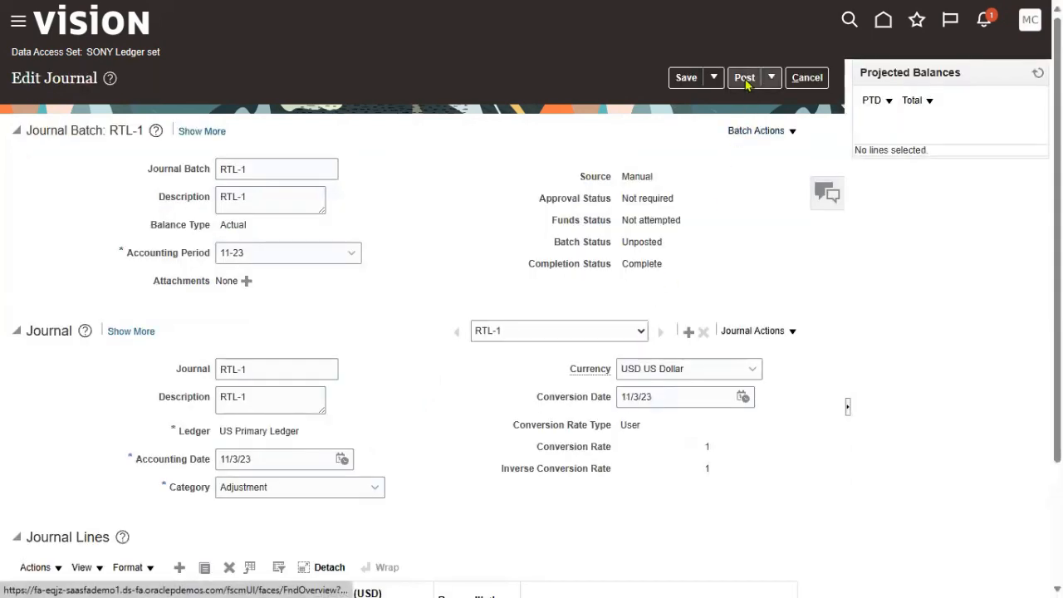
left_click_drag(126, 259, 213, 261)
left_click(707, 158)
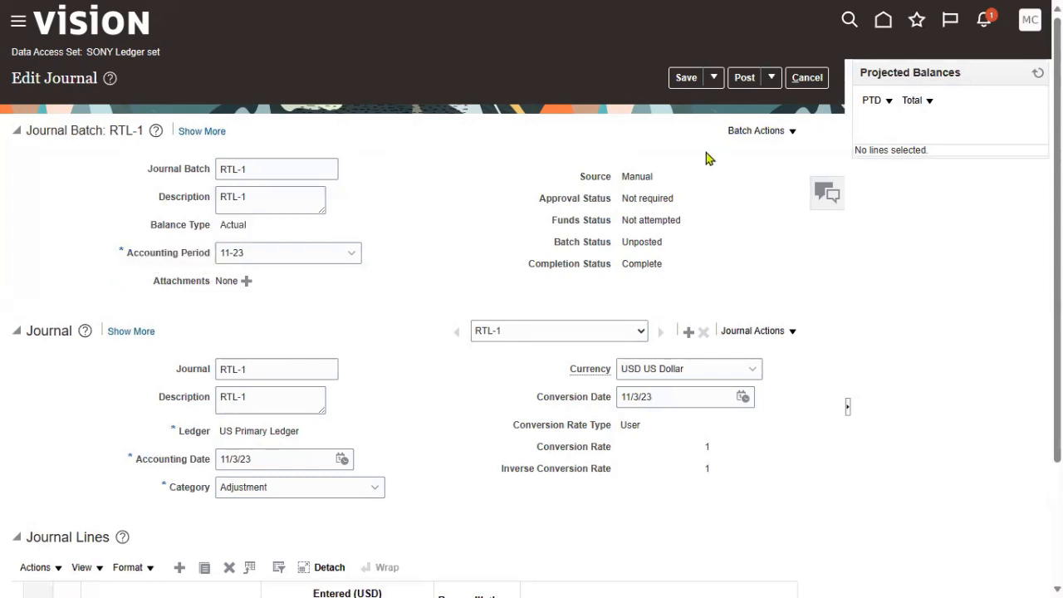
left_click(745, 78)
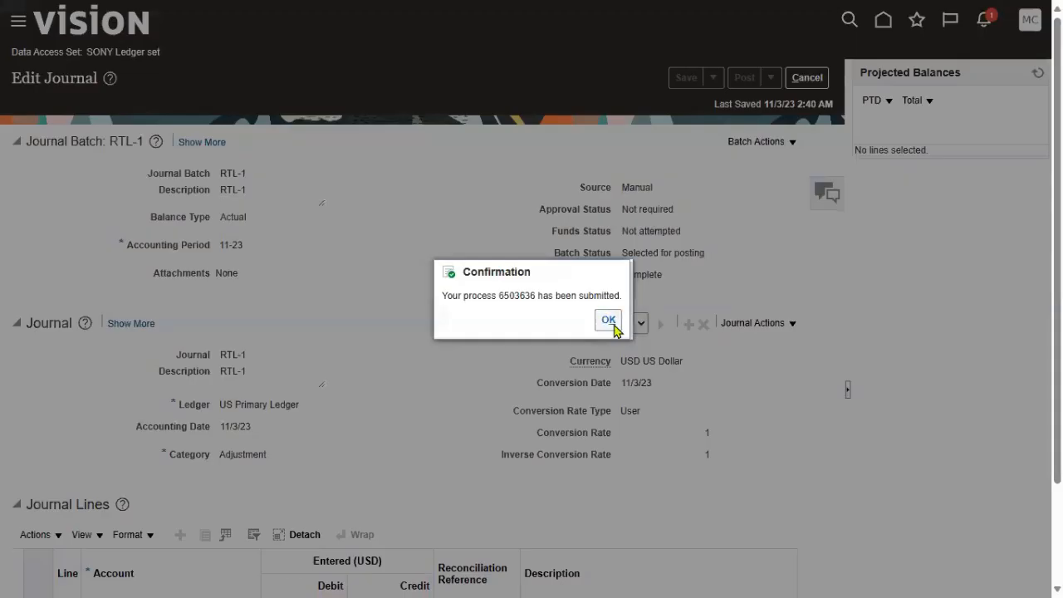
left_click(613, 324)
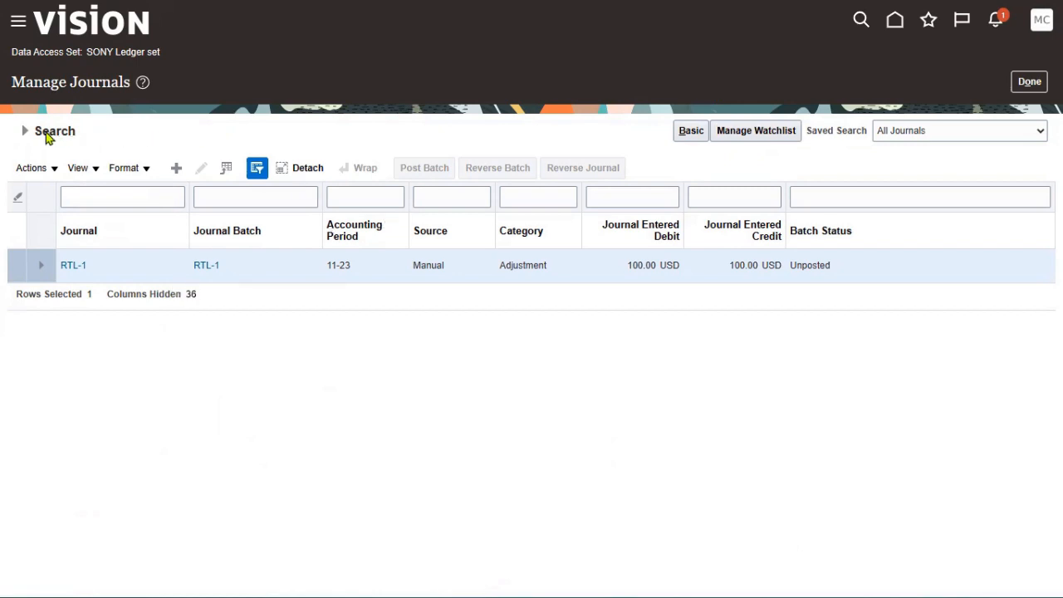
Step: Rerun the search to read the RTL-1 batch status, and show all columns in the journal results
left_click(25, 133)
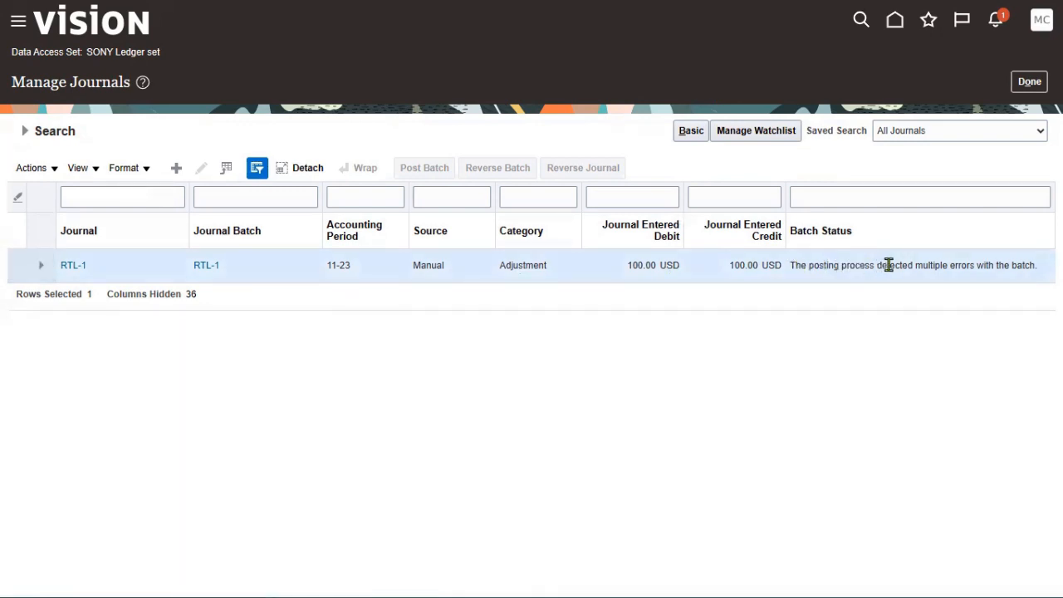
left_click_drag(889, 265, 1001, 265)
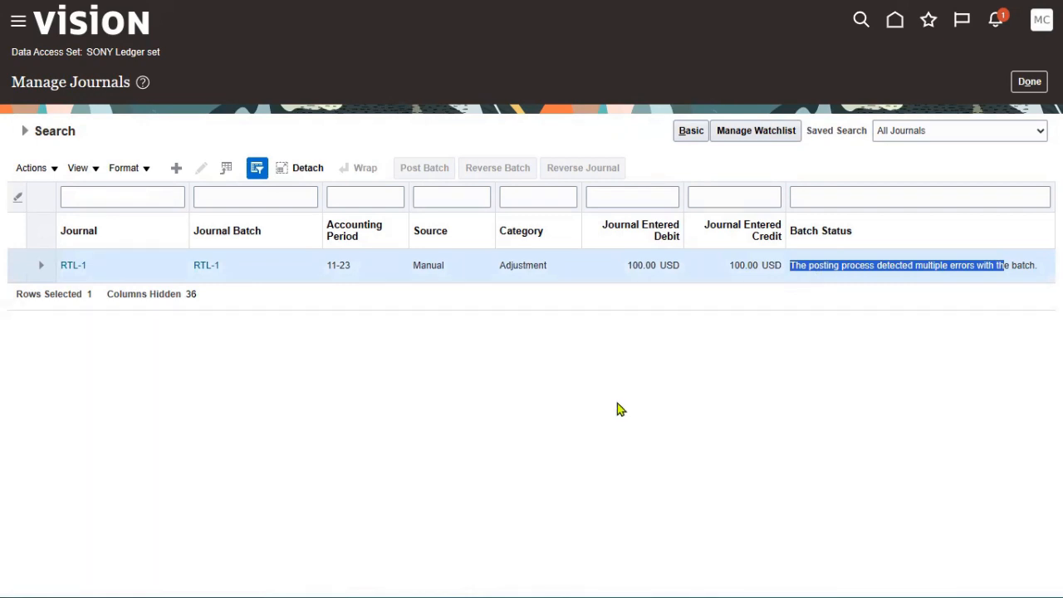
left_click(80, 168)
mouse_move(107, 219)
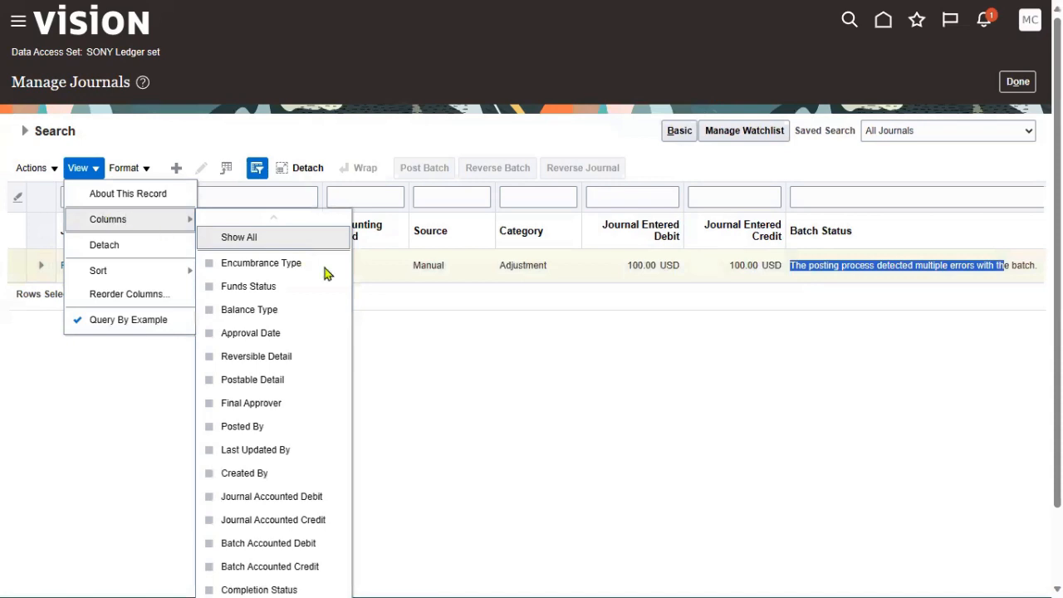
left_click(287, 242)
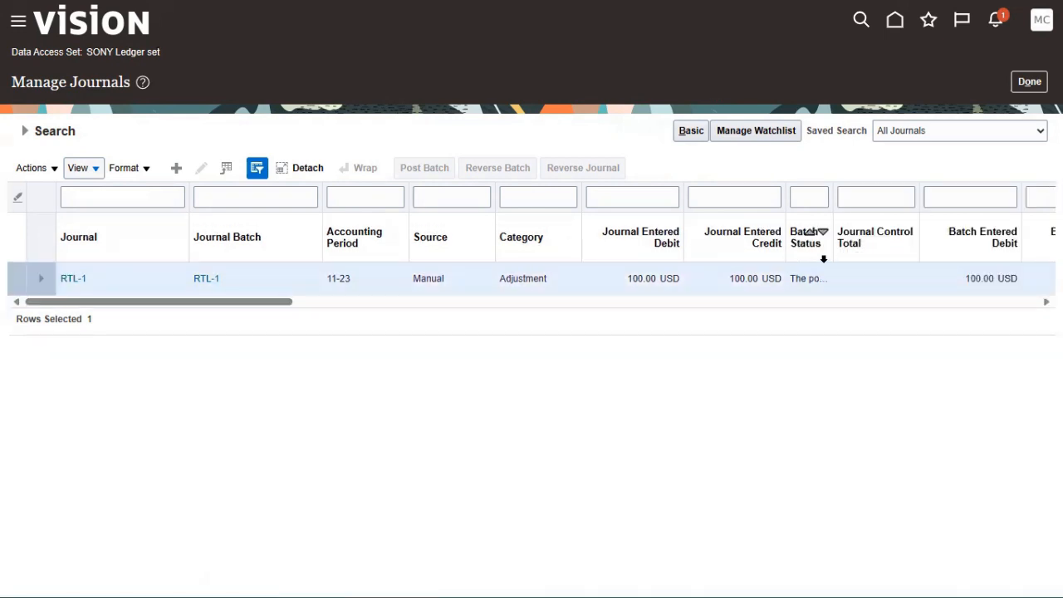
Step: Examine the added columns for RTL-1, widening the Funds Status column to read its full value
left_click(96, 170)
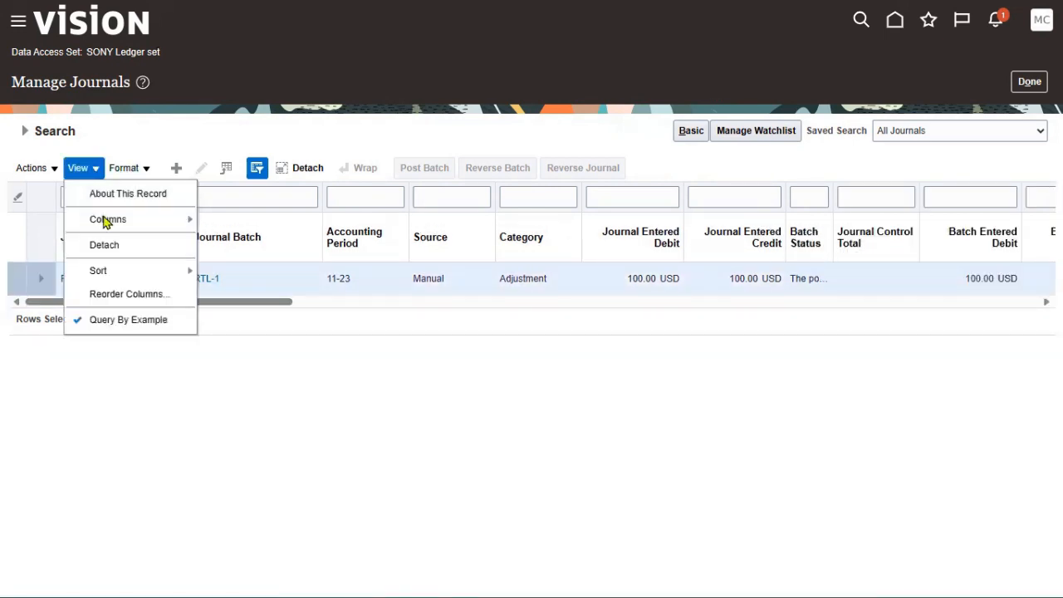
mouse_move(108, 220)
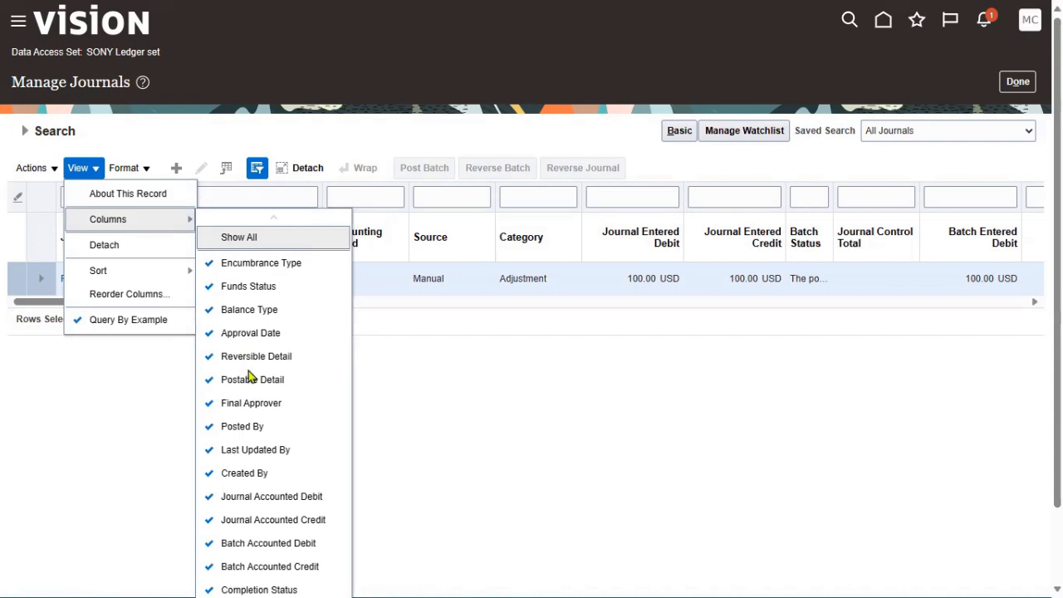
scroll(245, 374, "down", 5)
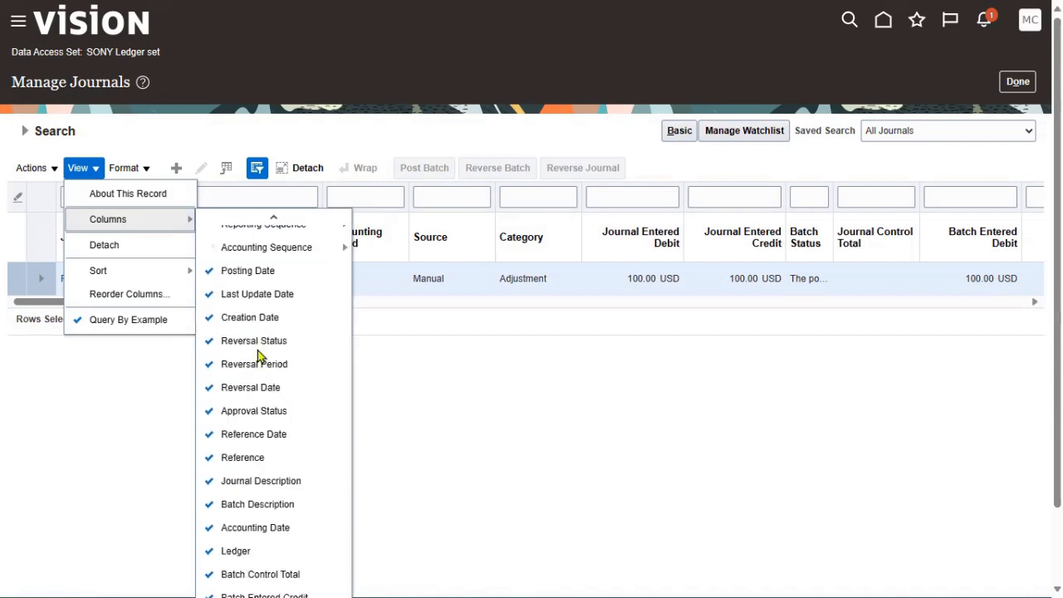
left_click(515, 351)
left_click_drag(237, 304, 570, 342)
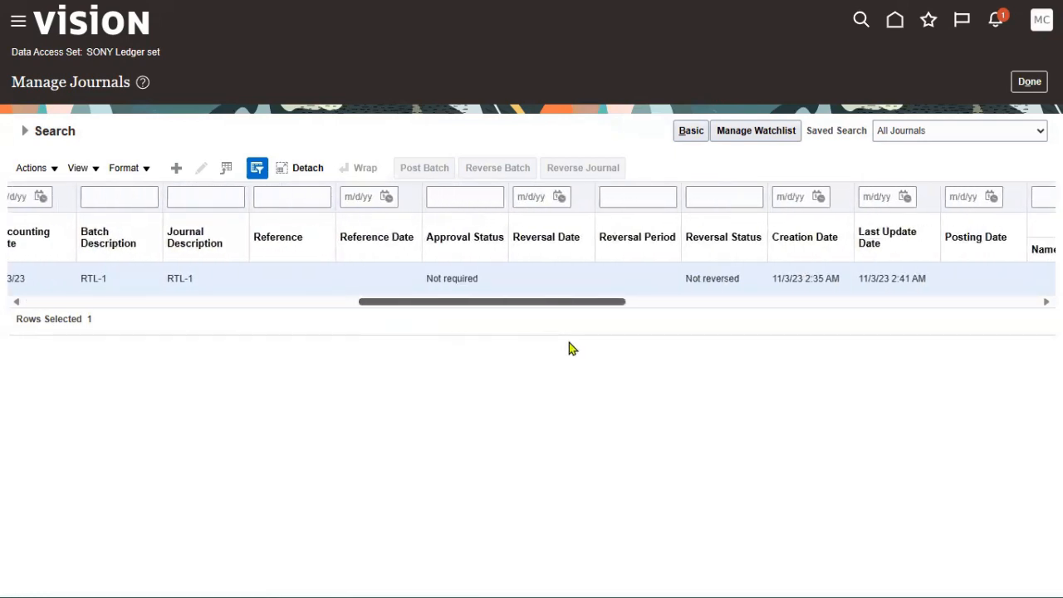
left_click_drag(571, 347, 1028, 372)
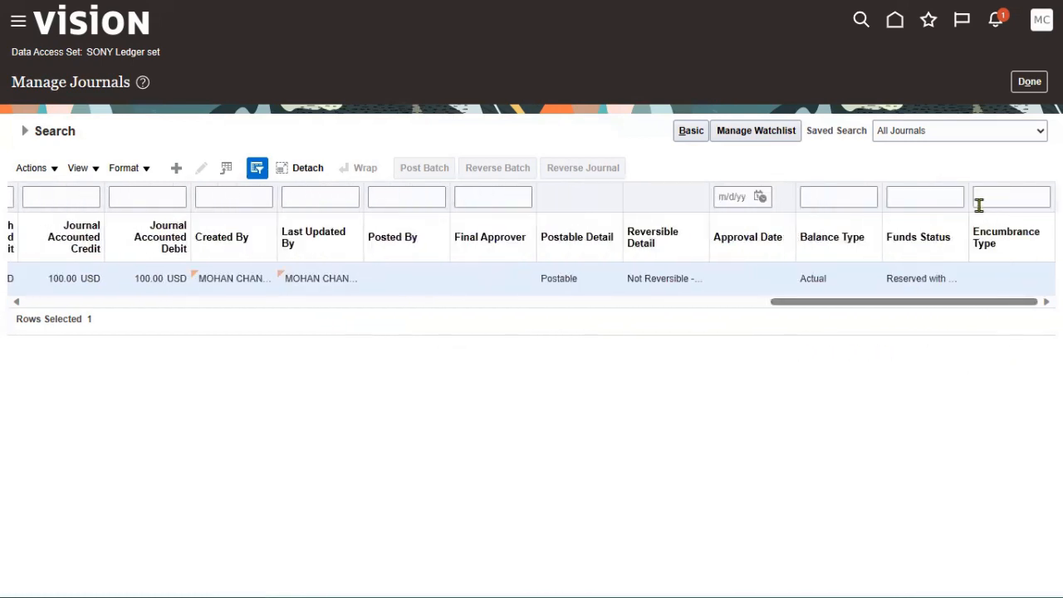
left_click_drag(968, 202, 1027, 209)
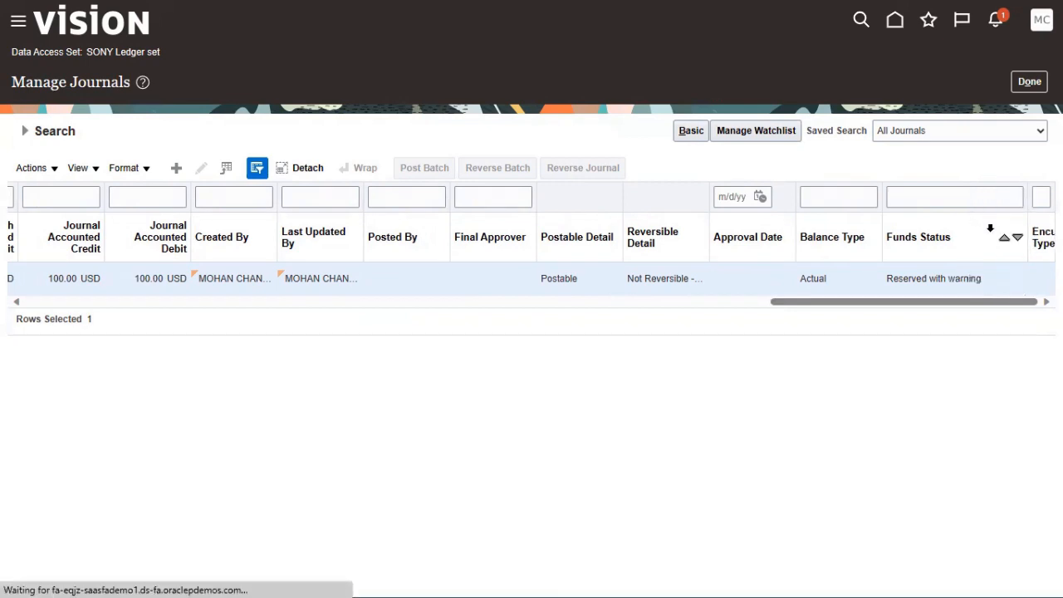
double_click(939, 279)
triple_click(924, 281)
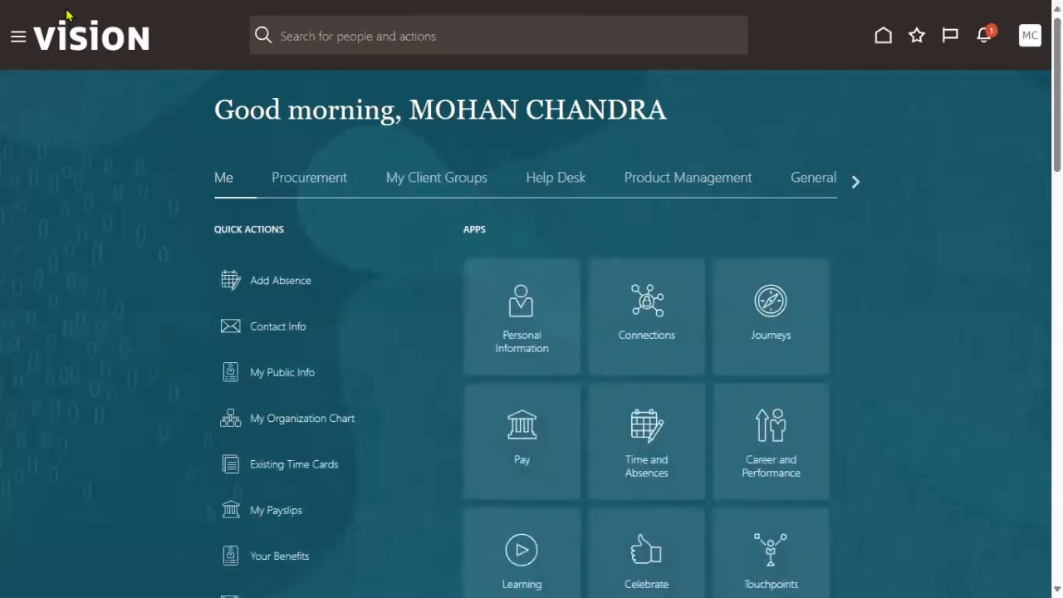
Step: Go to Scheduled Processes and select the Post Journals process to show its details
left_click(18, 37)
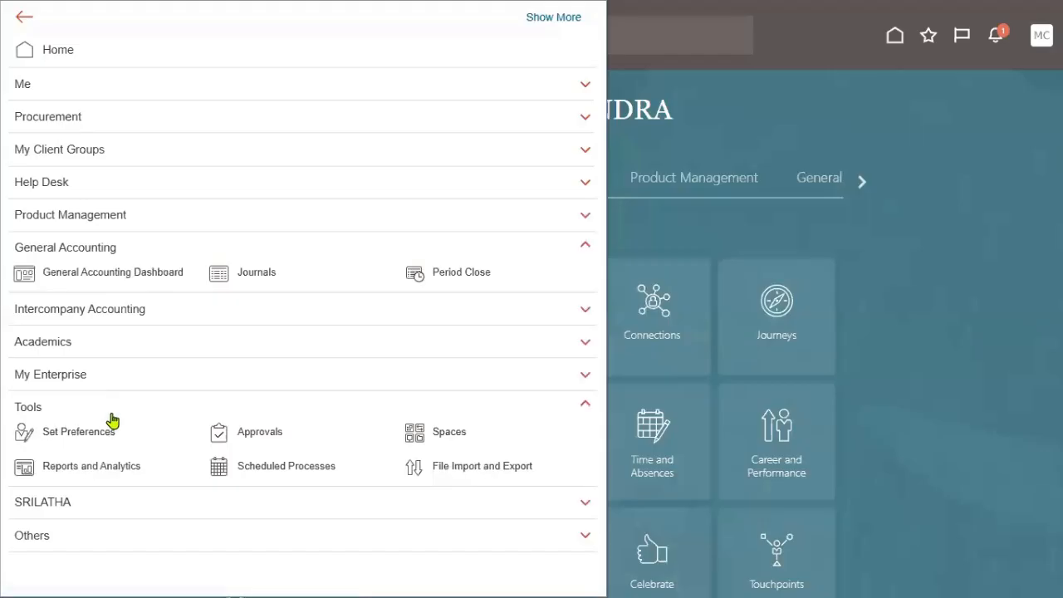
left_click(316, 473)
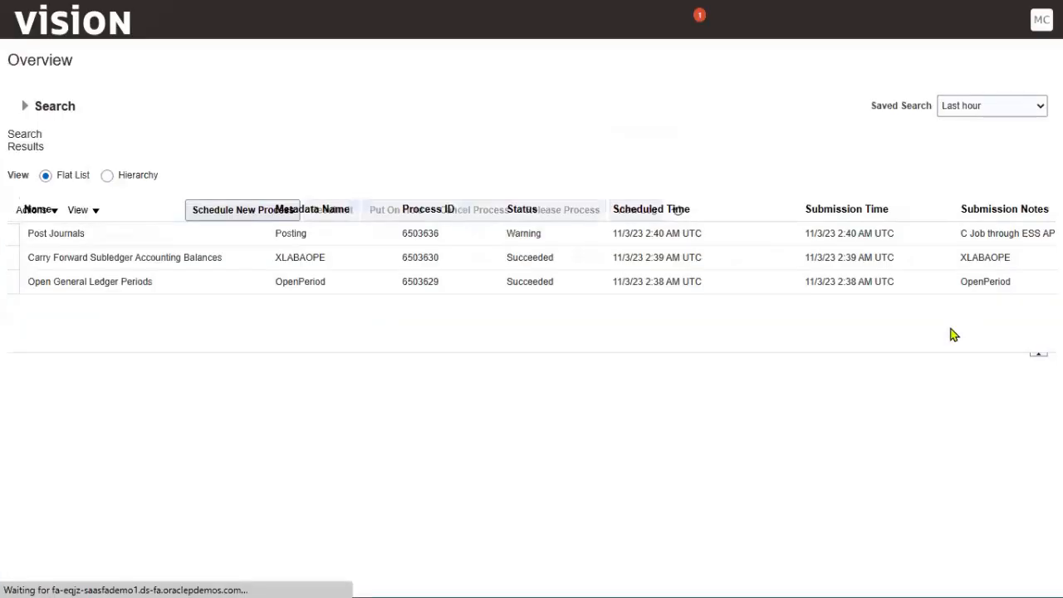
left_click(205, 263)
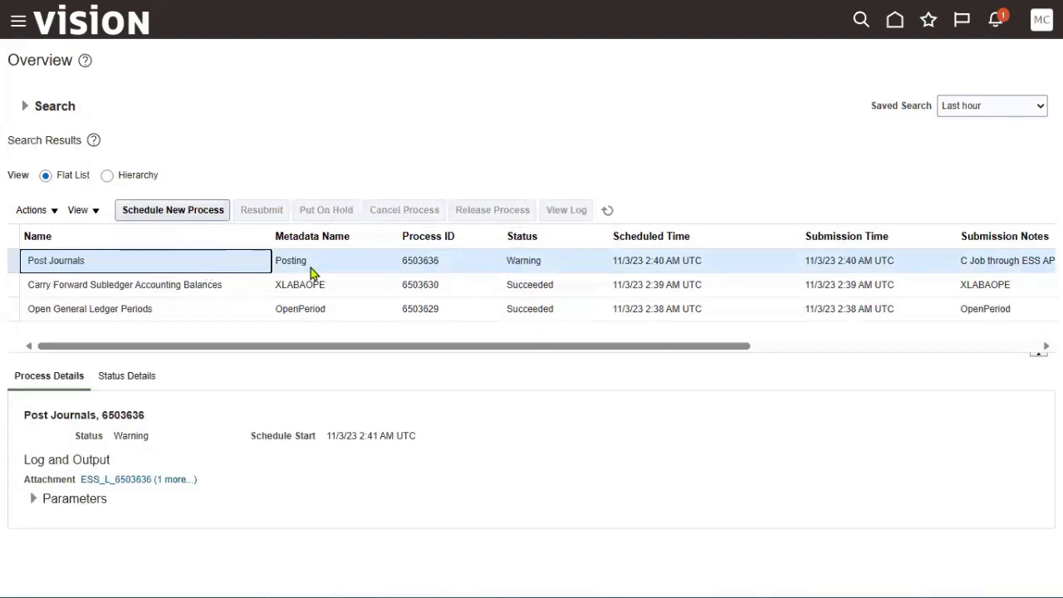
Step: Download 6503636.log from the Post Journals process attachments and open it in a maximized Notepad window
left_click(167, 481)
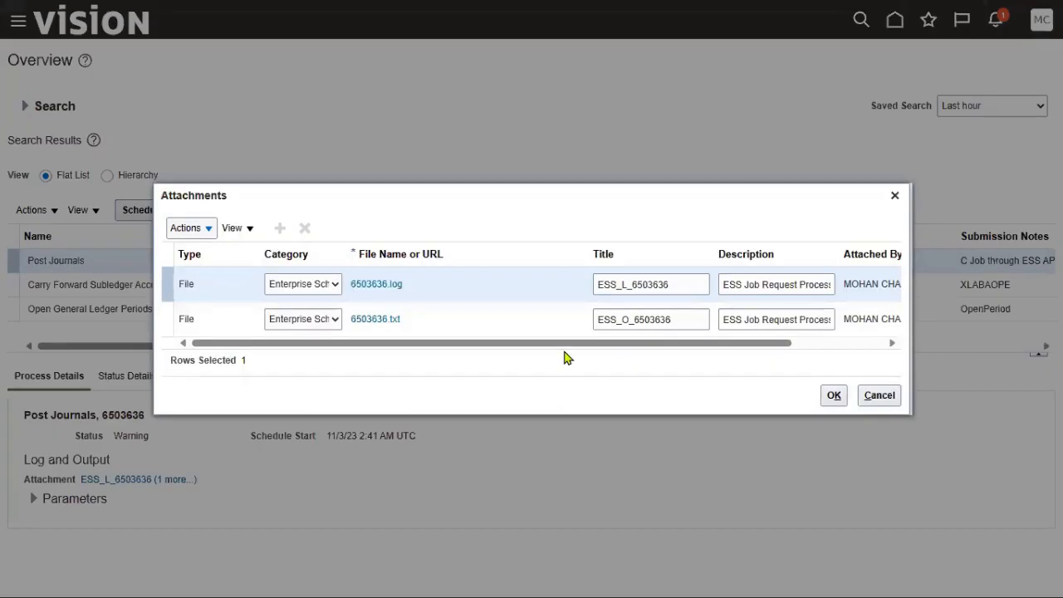
left_click(388, 288)
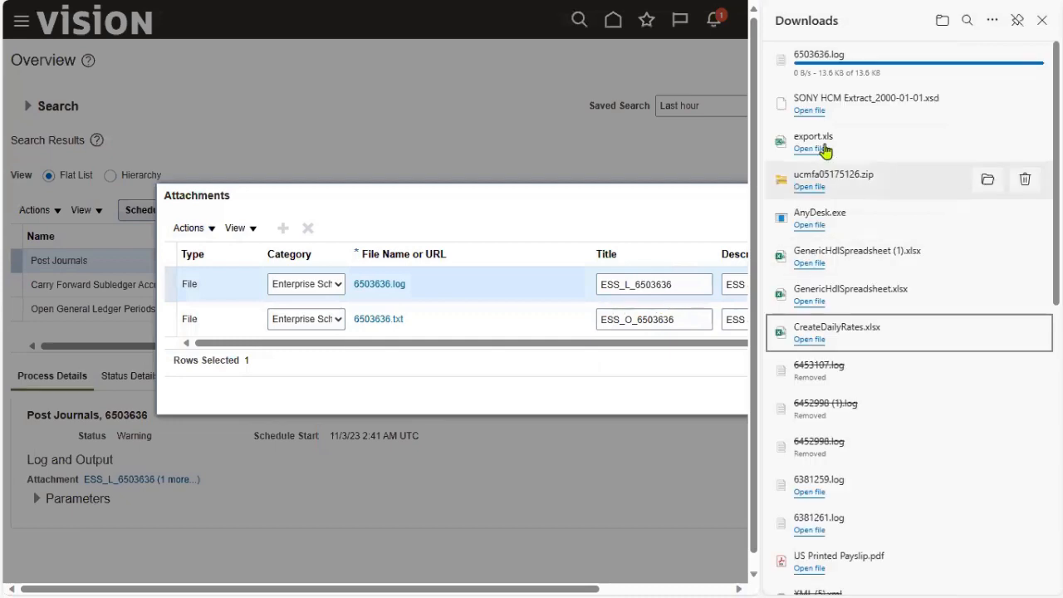
left_click(823, 70)
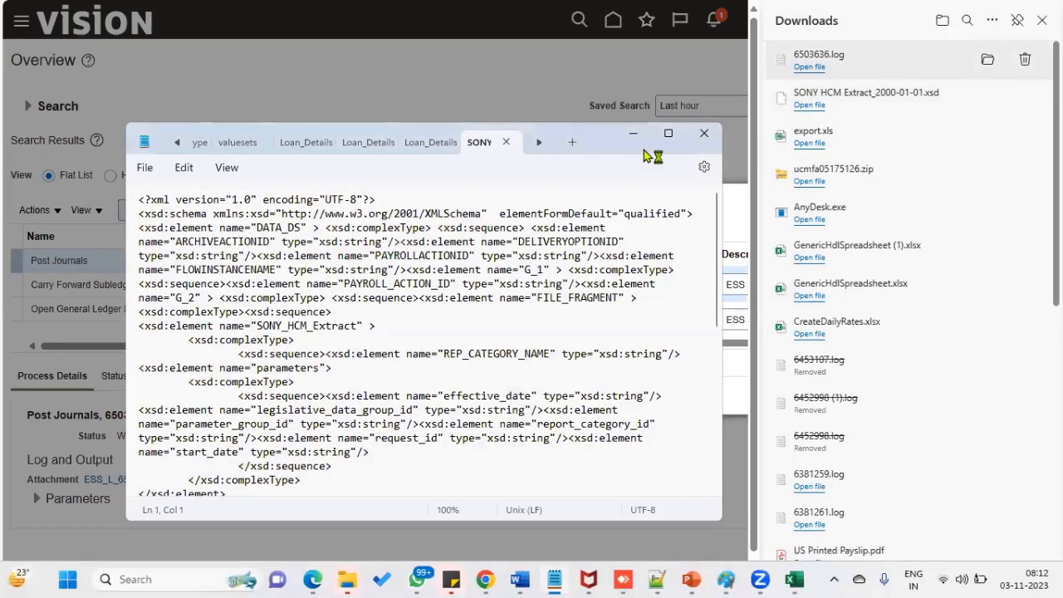
left_click(667, 135)
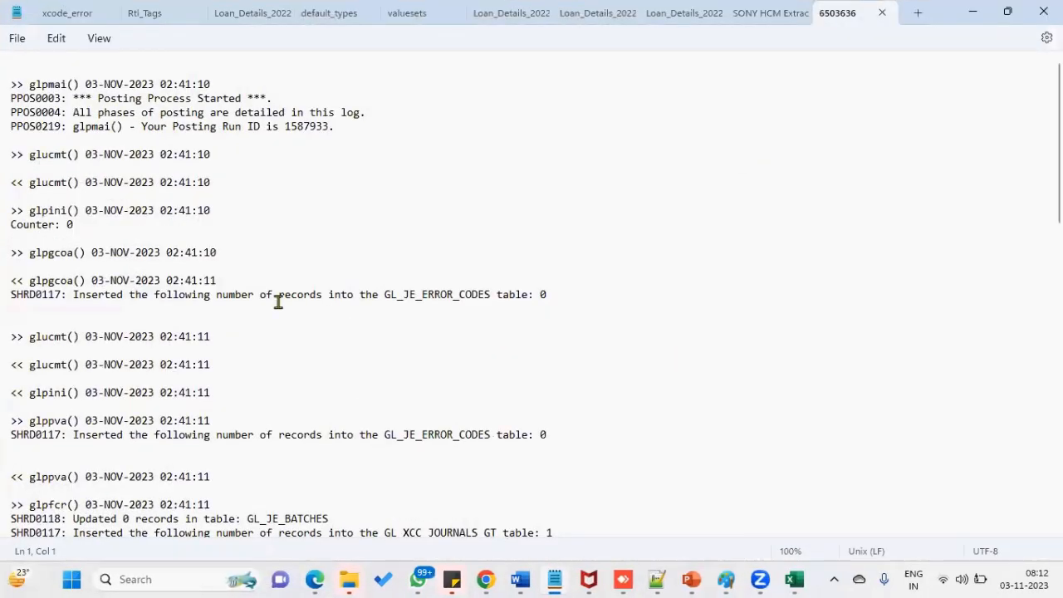
Step: Examine the posting log for records inserted into GL_JE_ERROR_CODES and other general ledger tables, looking for the cause of the posting problem
scroll(138, 207, "down", 1)
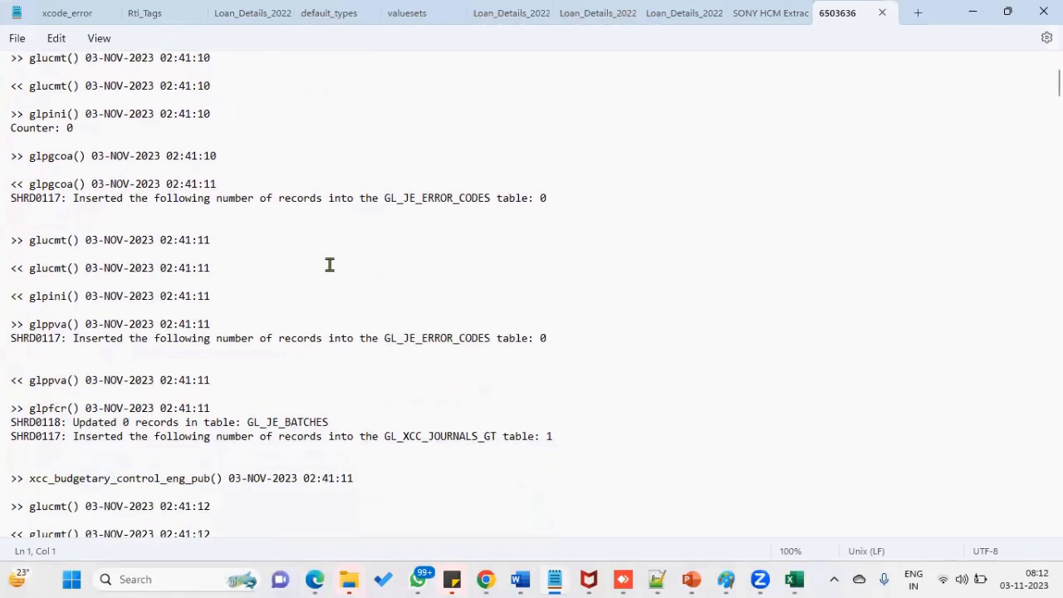
scroll(328, 222, "down", 2)
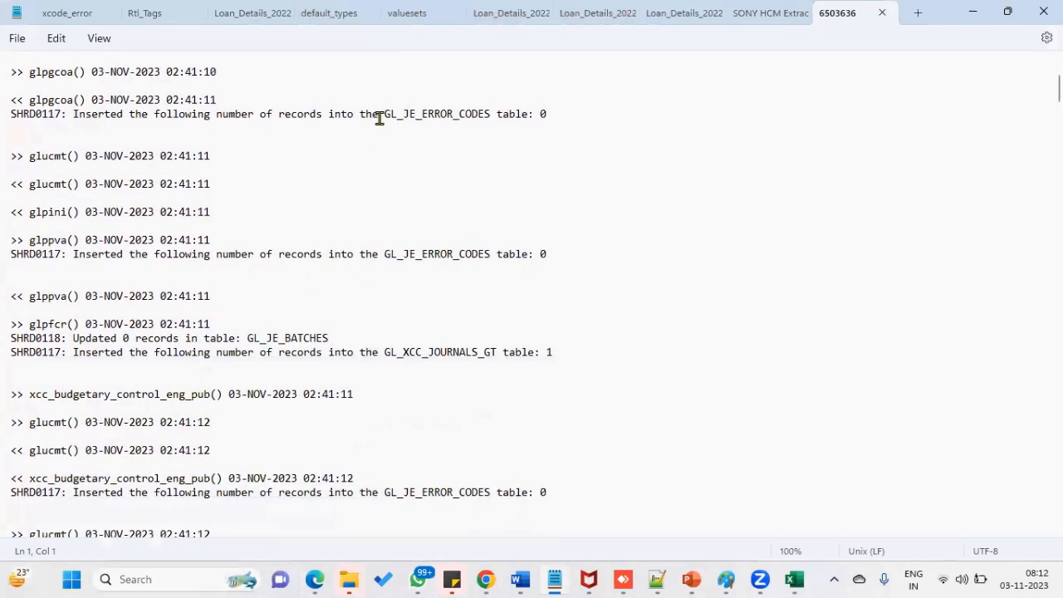
left_click_drag(383, 116, 495, 116)
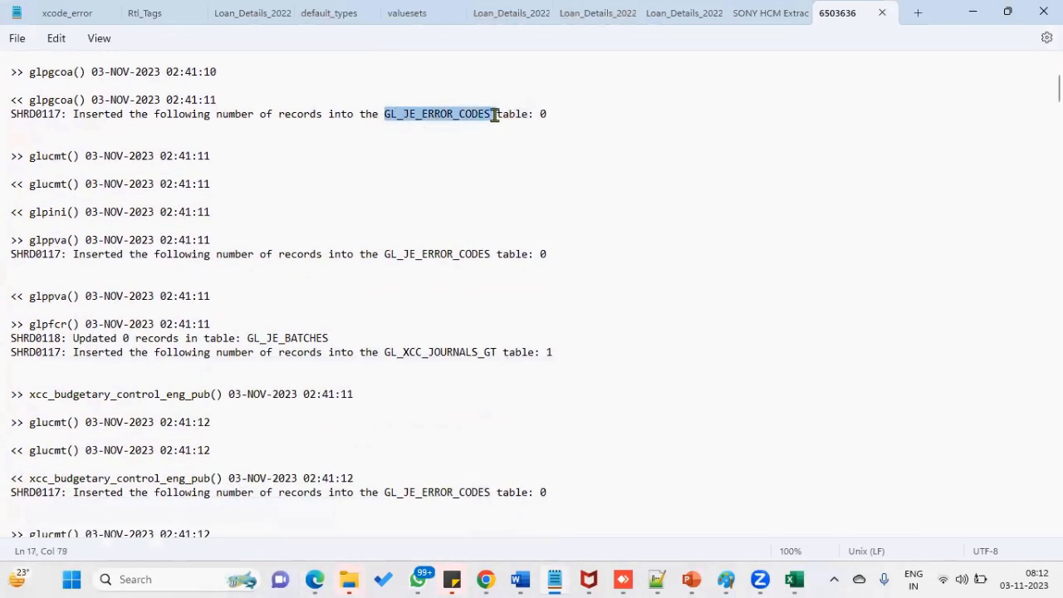
scroll(350, 310, "down", 7)
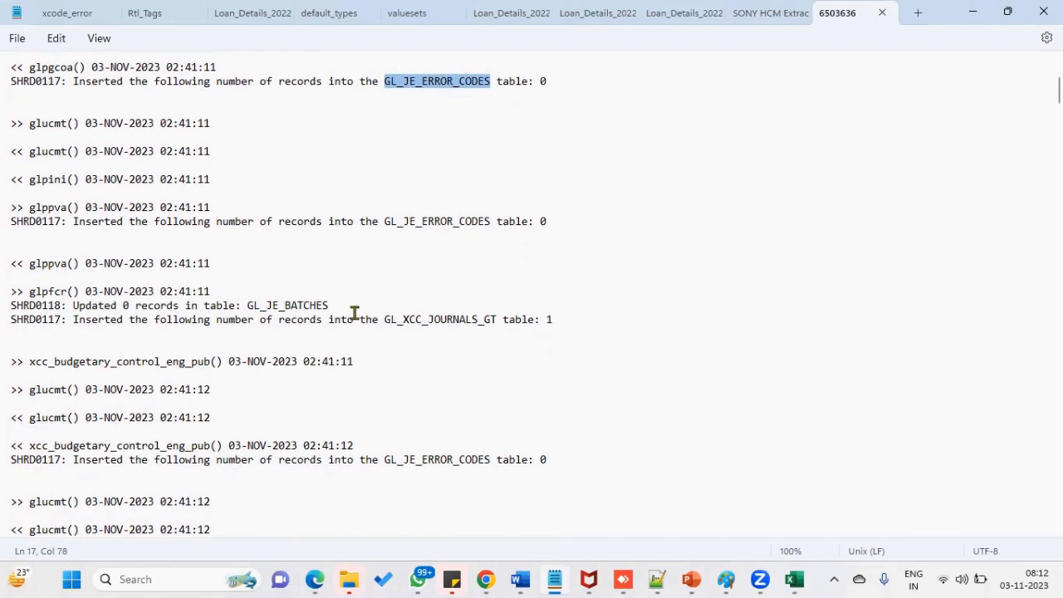
scroll(328, 340, "down", 15)
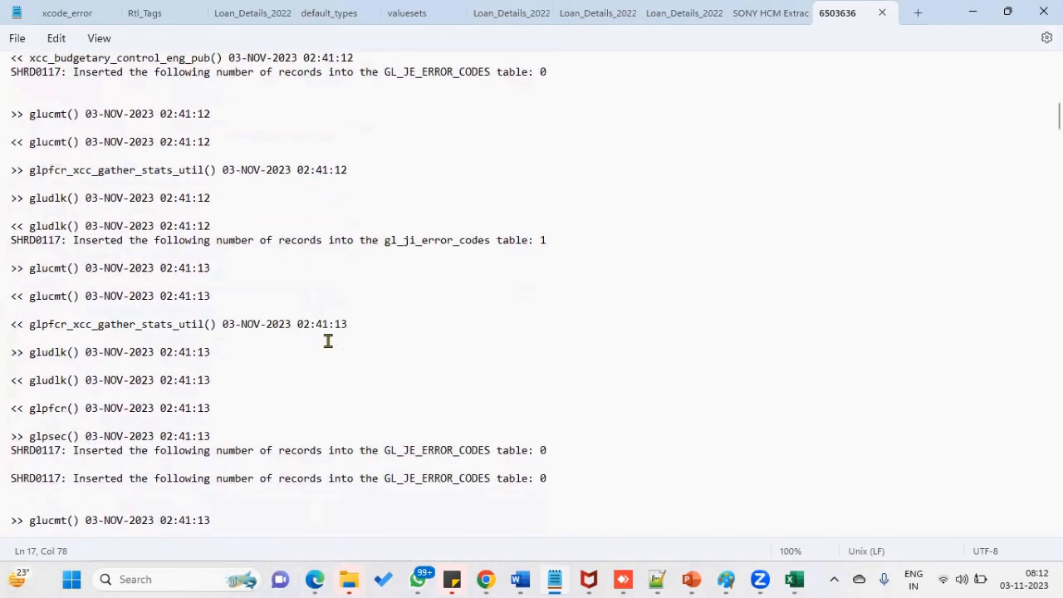
scroll(328, 339, "down", 17)
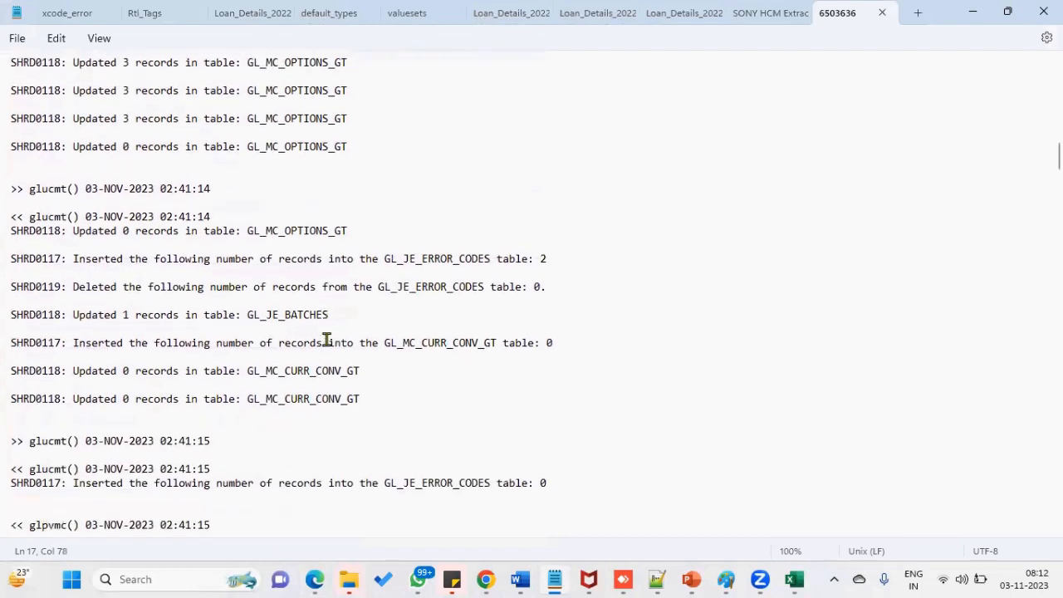
scroll(326, 338, "down", 1)
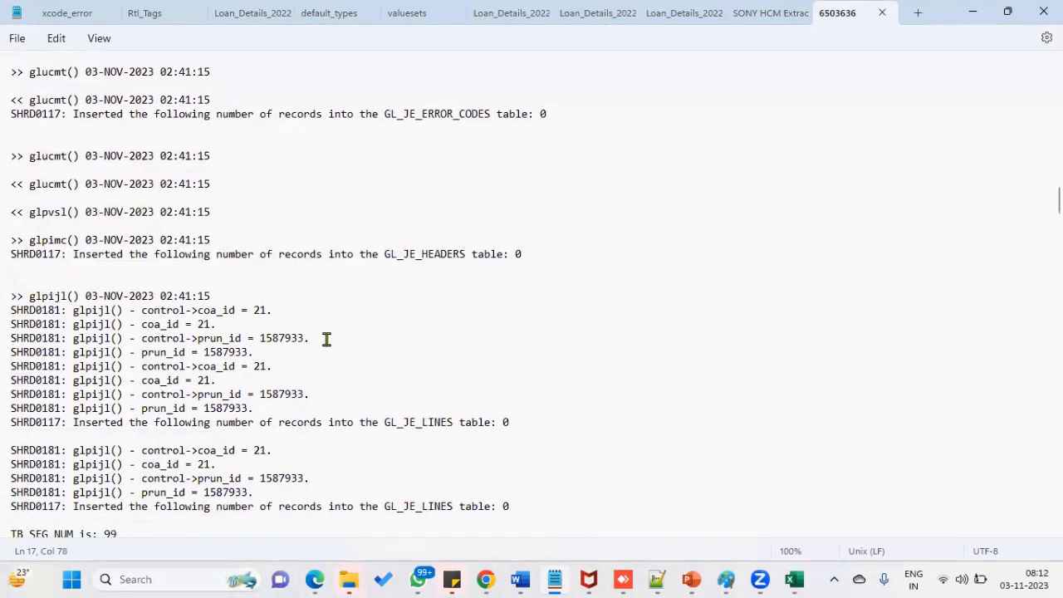
scroll(326, 339, "down", 11)
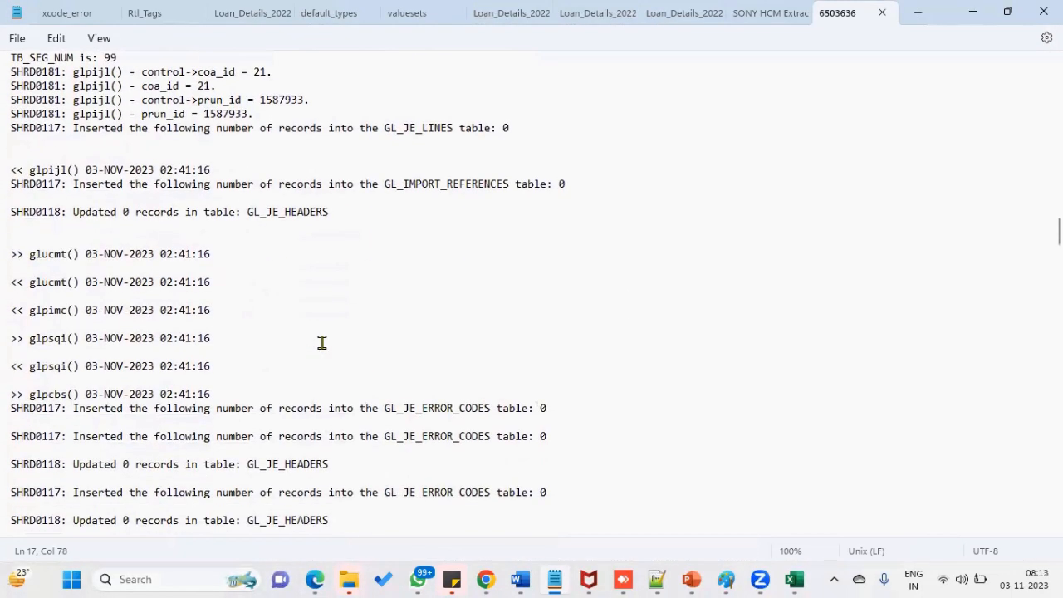
scroll(322, 343, "down", 5)
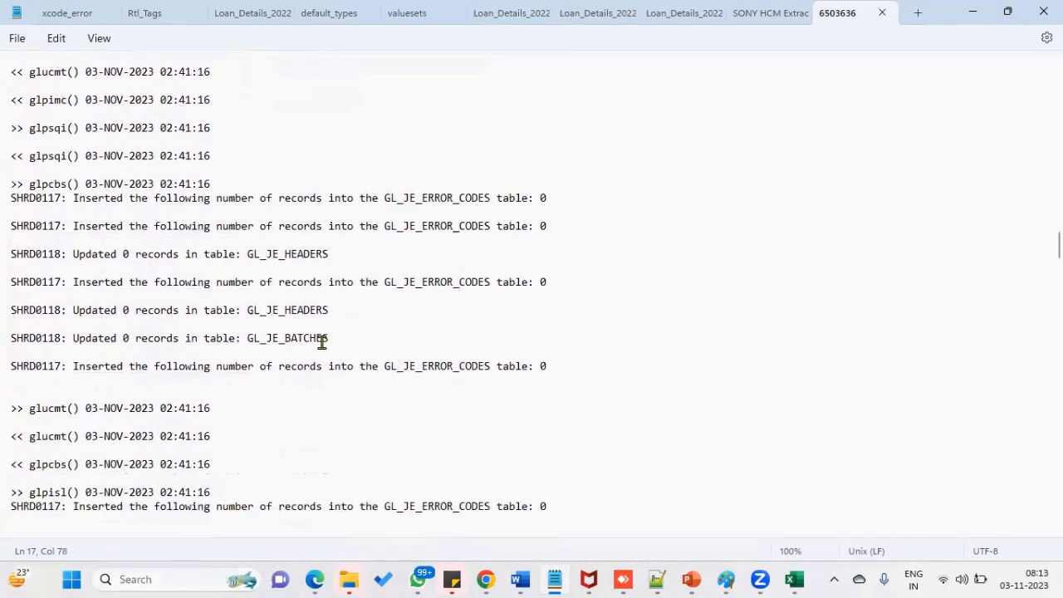
scroll(322, 343, "down", 15)
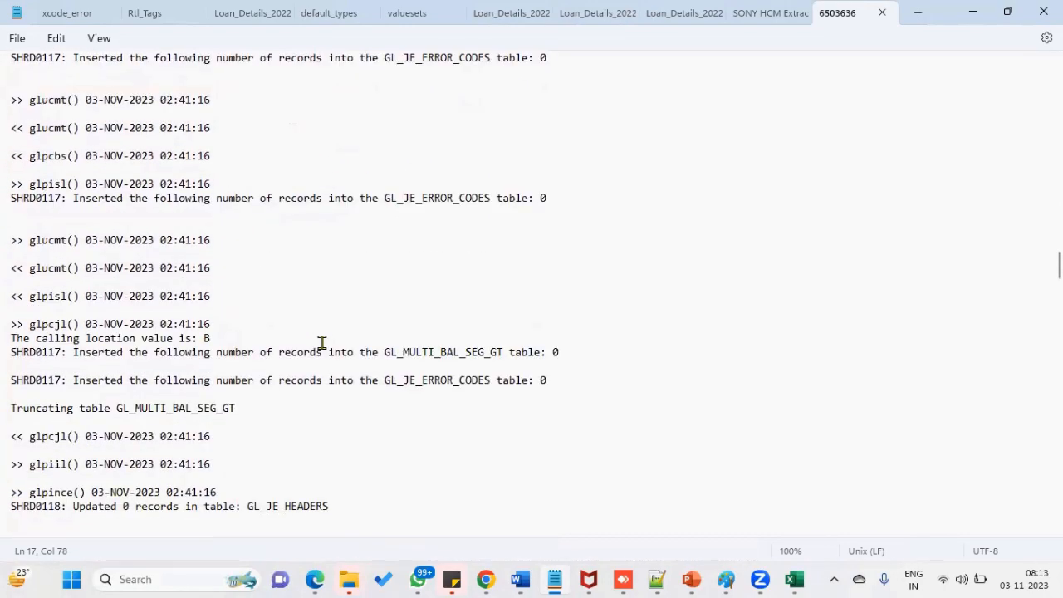
scroll(322, 343, "down", 4)
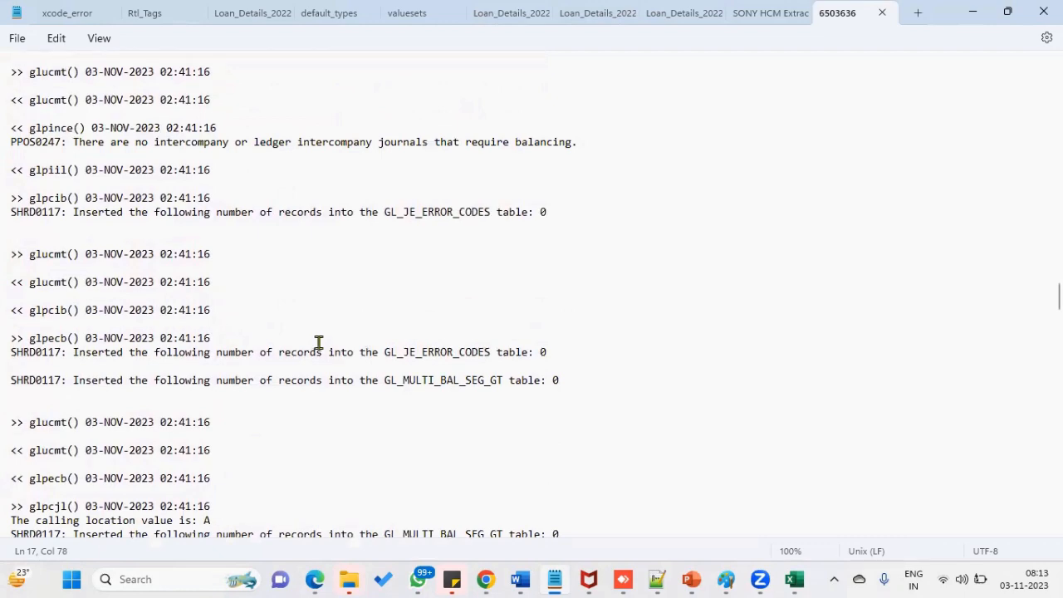
scroll(318, 342, "down", 7)
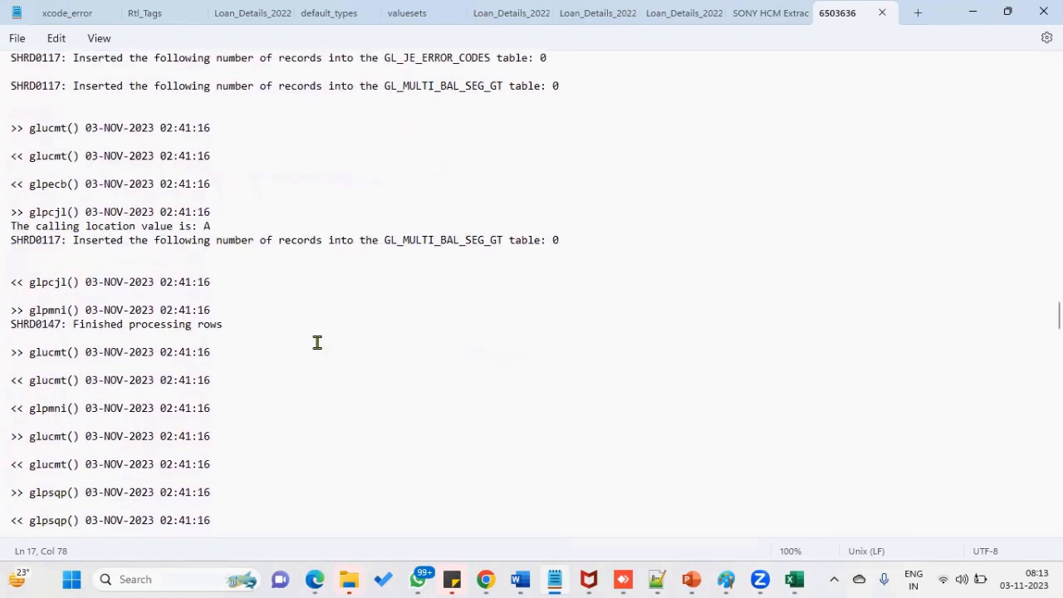
scroll(317, 342, "down", 13)
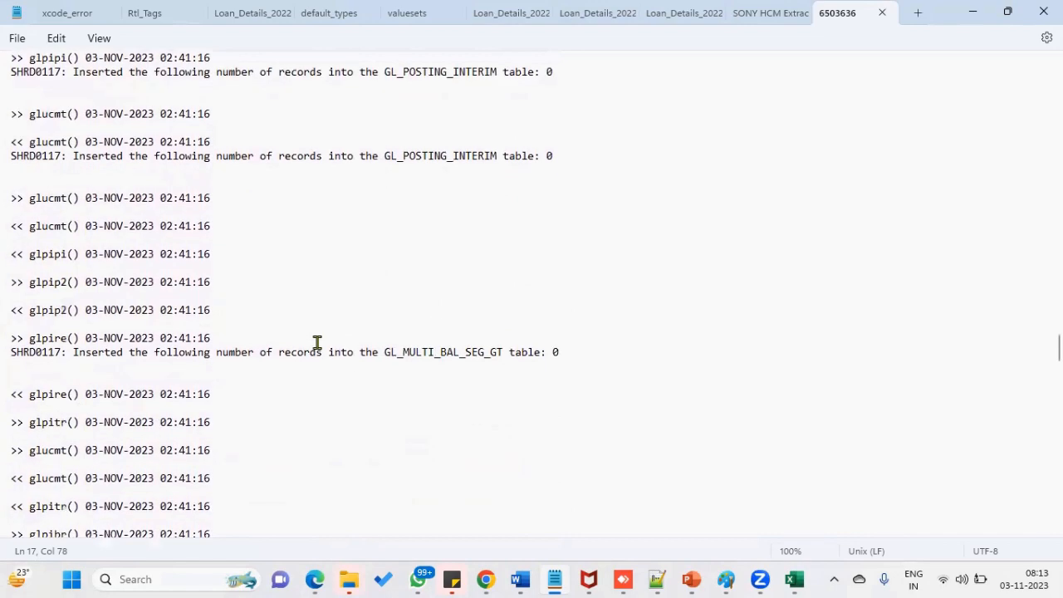
scroll(317, 342, "down", 10)
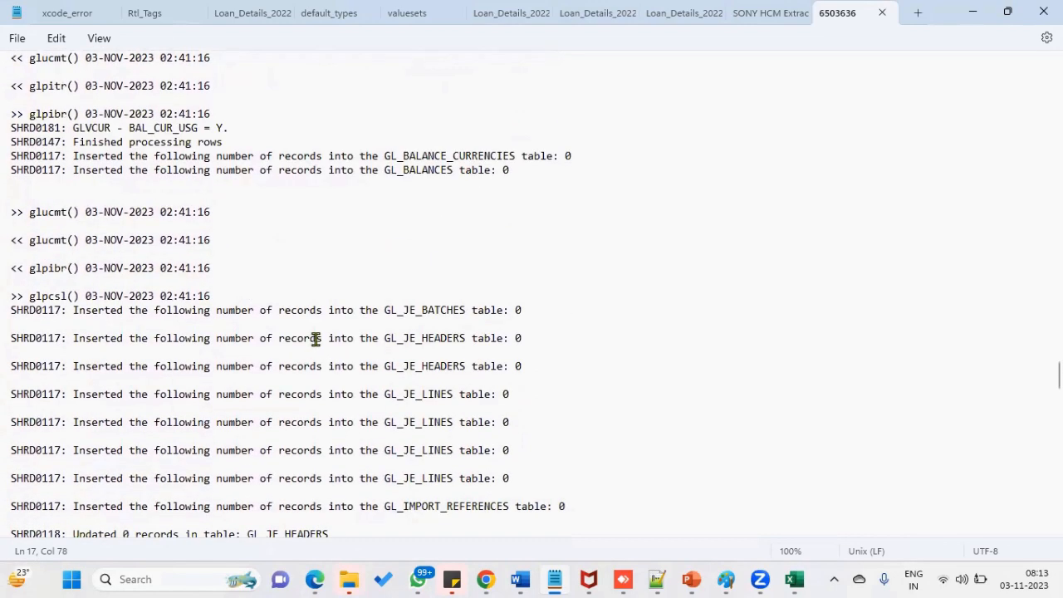
scroll(315, 339, "down", 6)
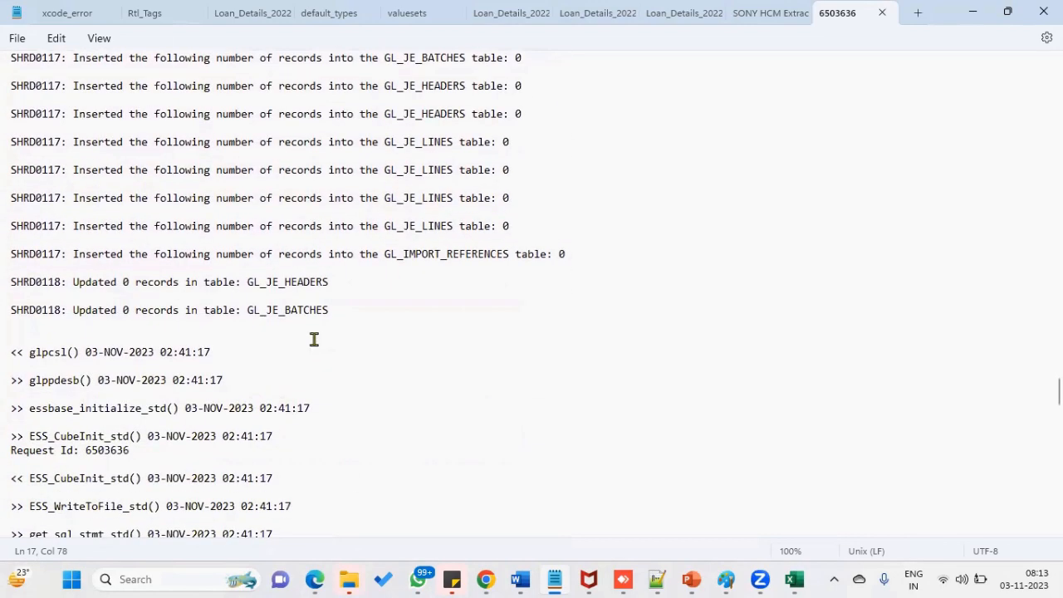
scroll(314, 339, "down", 14)
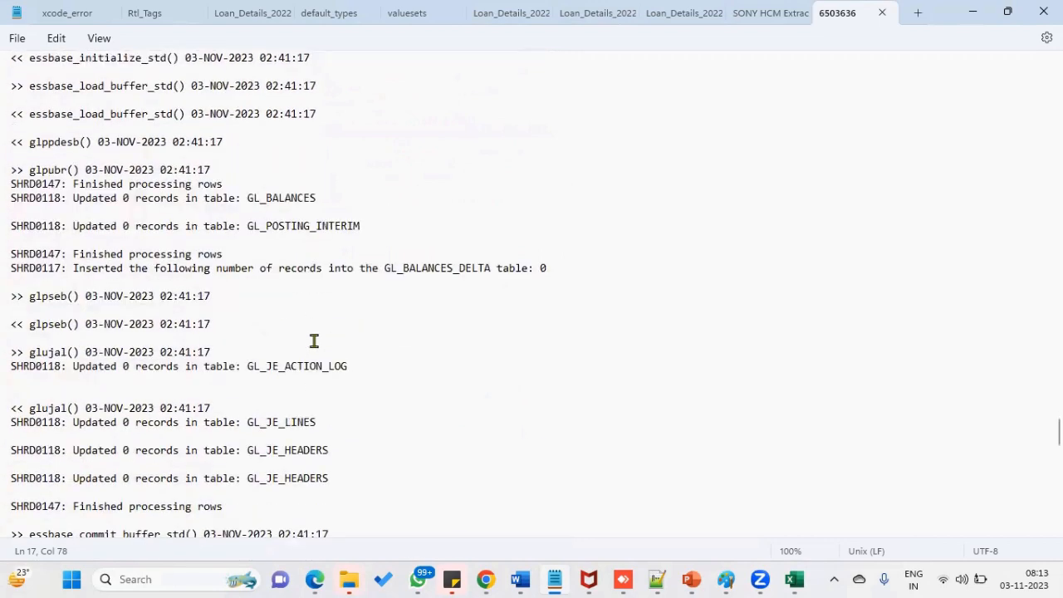
scroll(312, 342, "down", 9)
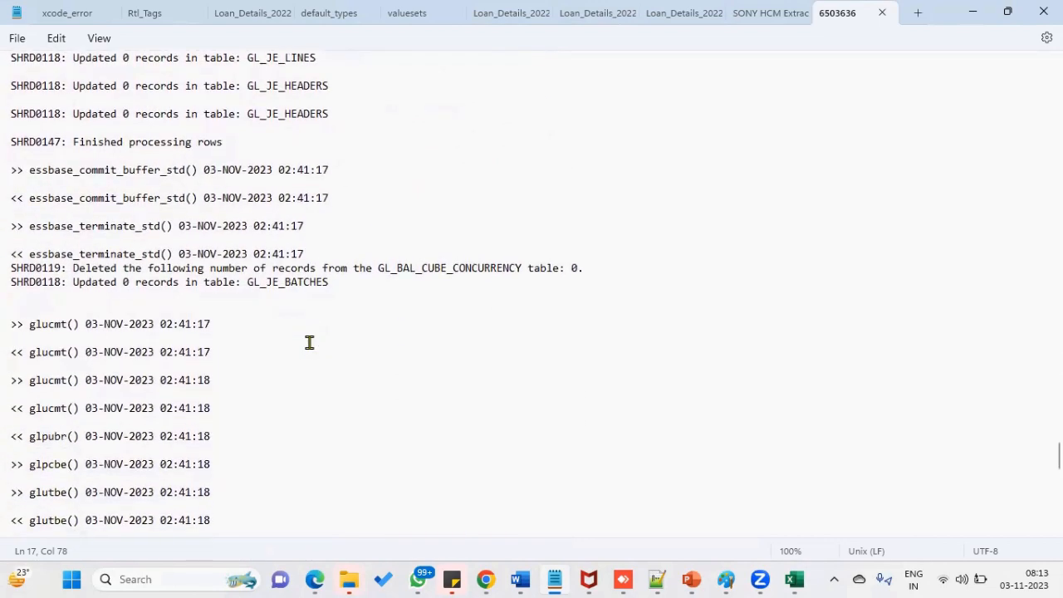
scroll(309, 342, "down", 9)
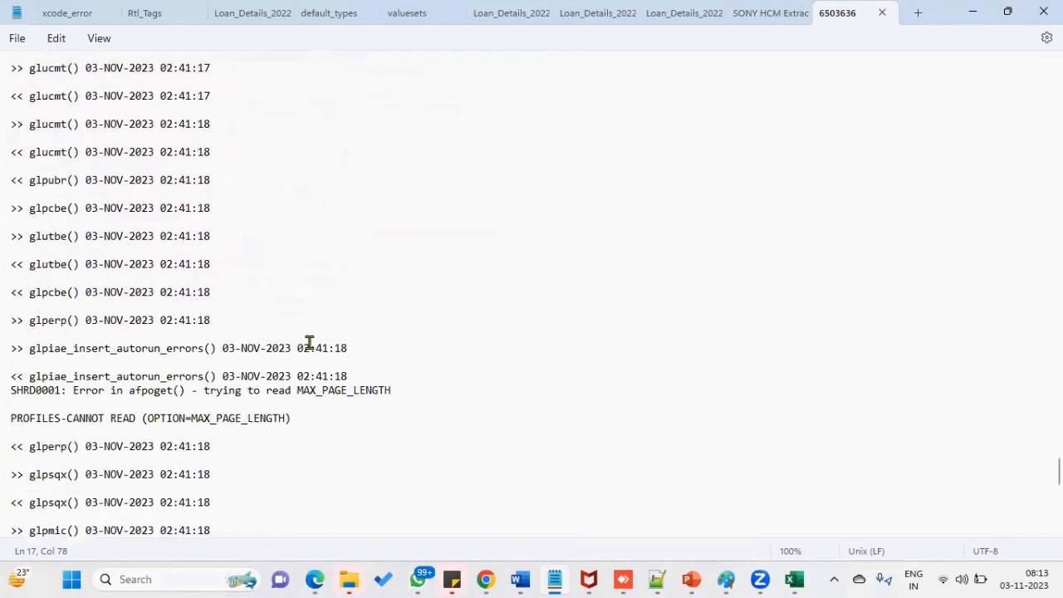
Step: Read the closing messages of the log about posting completion, batch validation and budgetary control
scroll(309, 342, "down", 7)
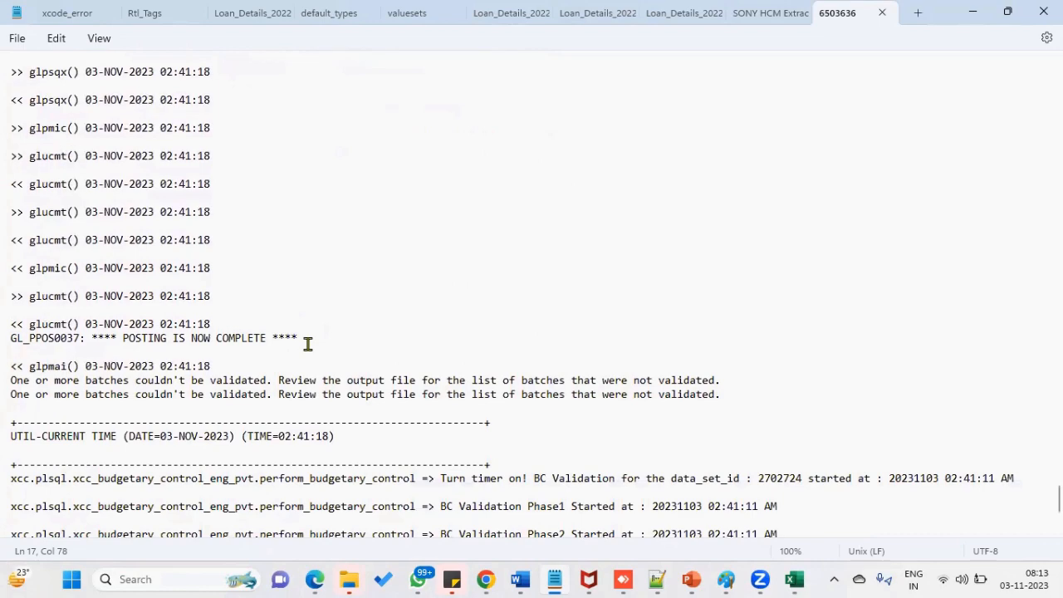
scroll(307, 342, "down", 3)
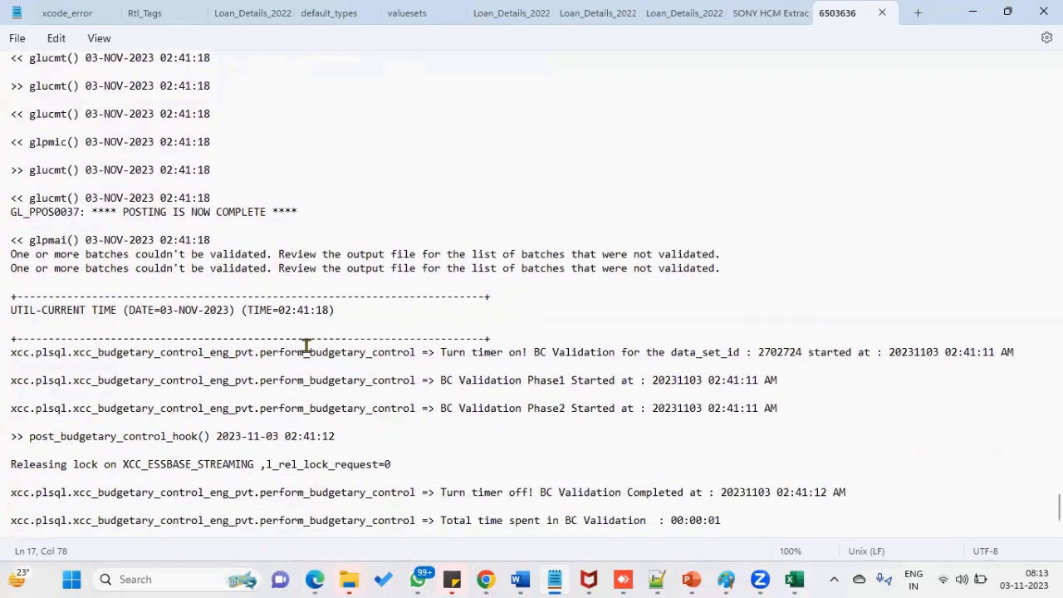
scroll(304, 347, "down", 2)
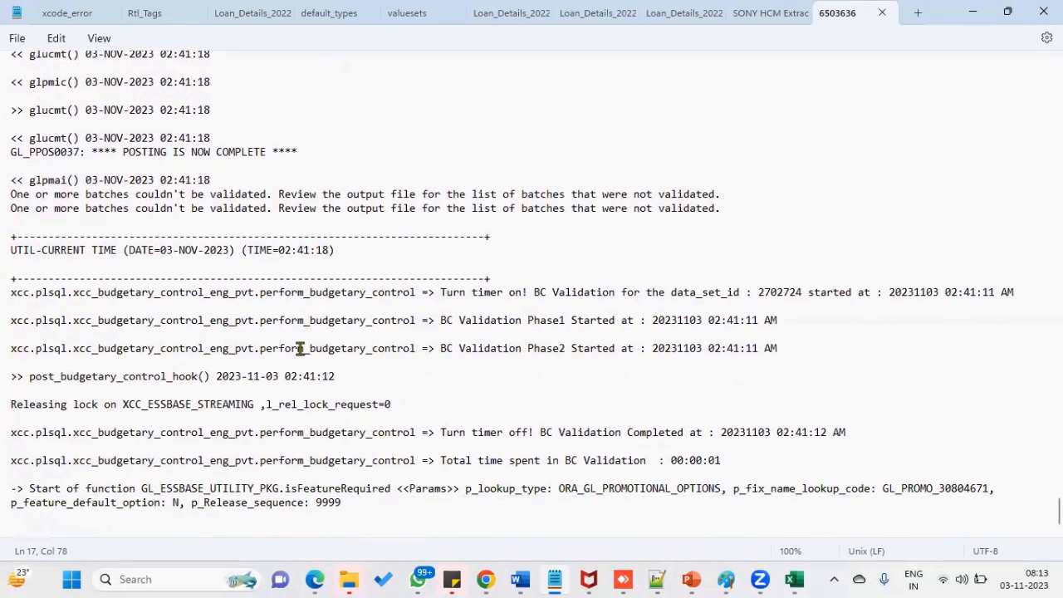
scroll(302, 342, "up", 1)
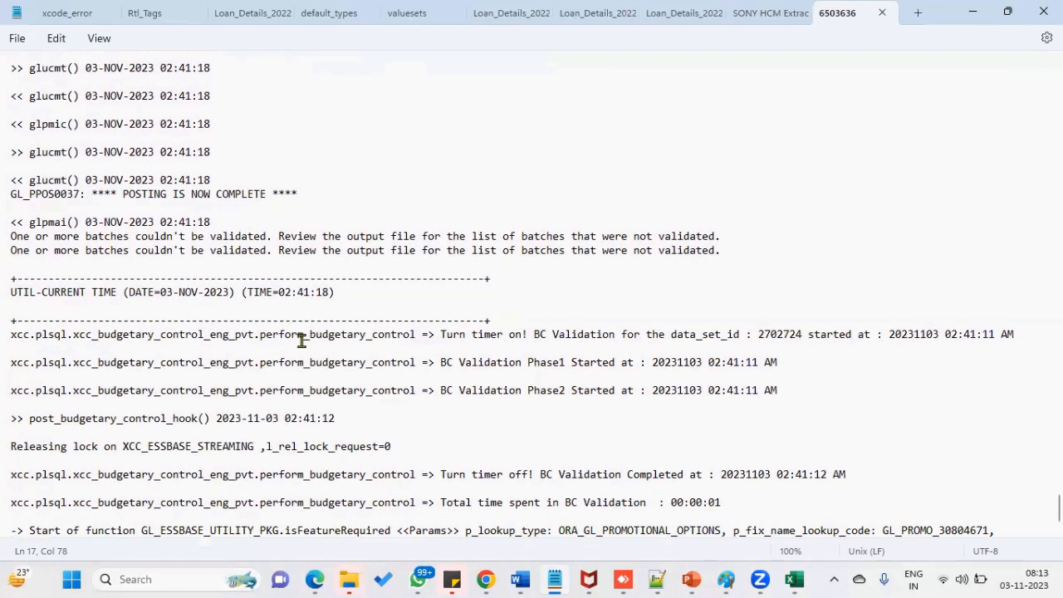
scroll(309, 394, "down", 1)
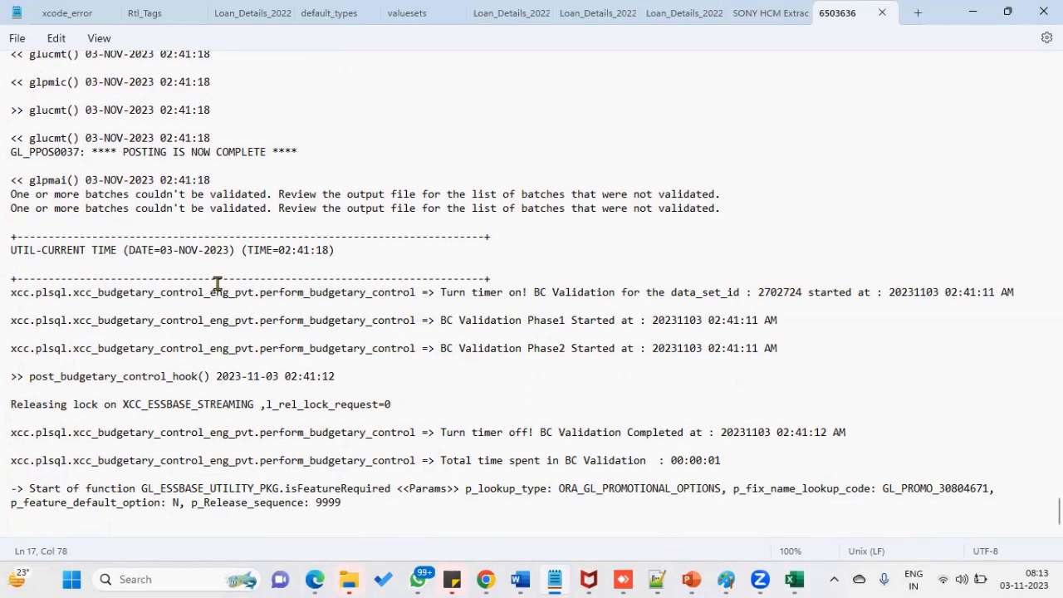
scroll(350, 344, "up", 3)
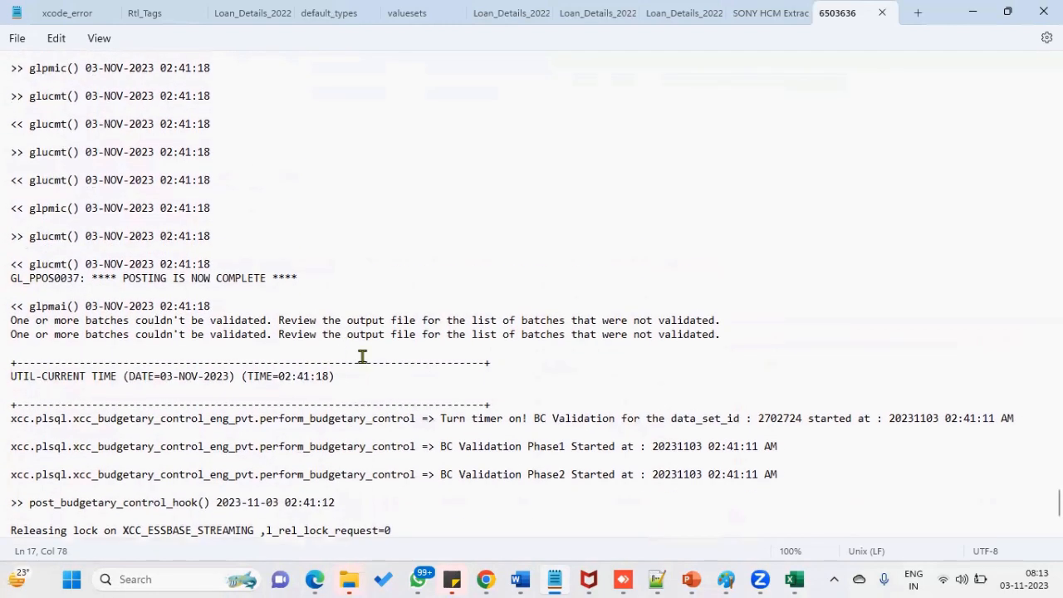
Step: Switch back to Oracle Fusion, close the process attachments and open the SONY Reporting Ledger's General Ledger period statuses from Period Close
left_click(315, 579)
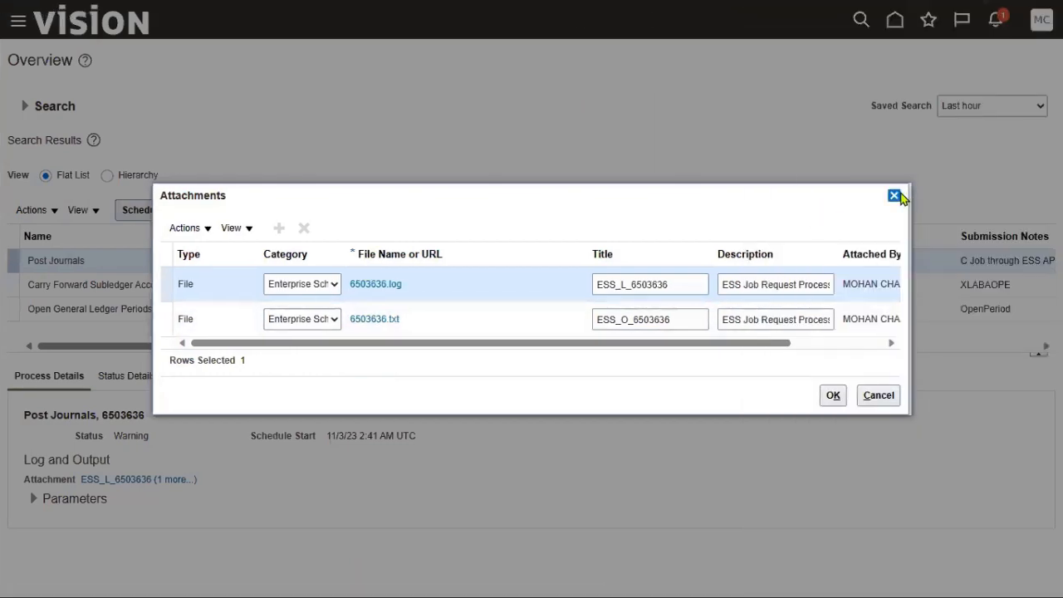
left_click(892, 195)
left_click(16, 25)
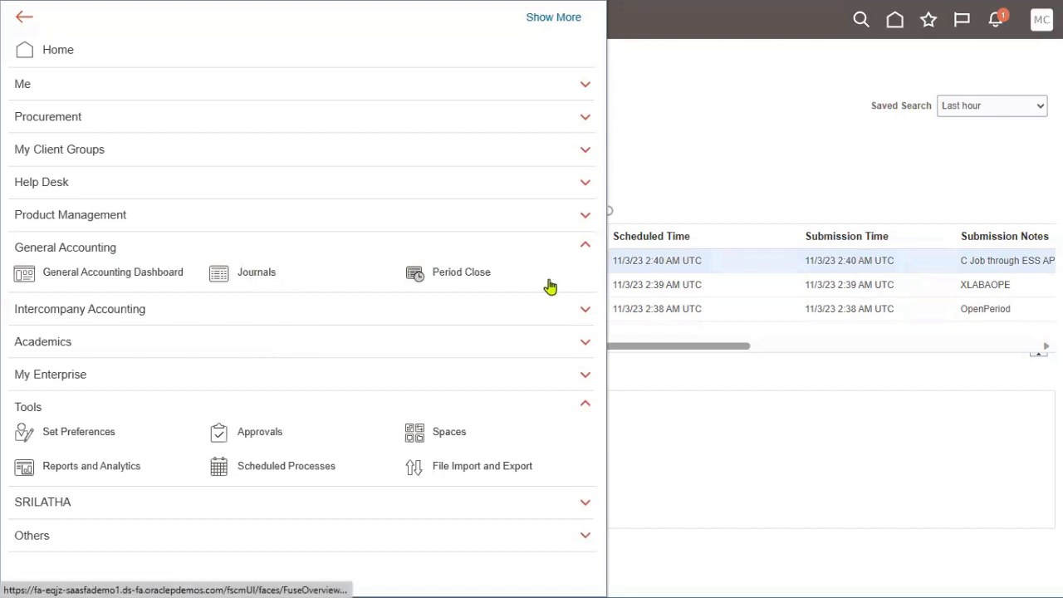
left_click(454, 277)
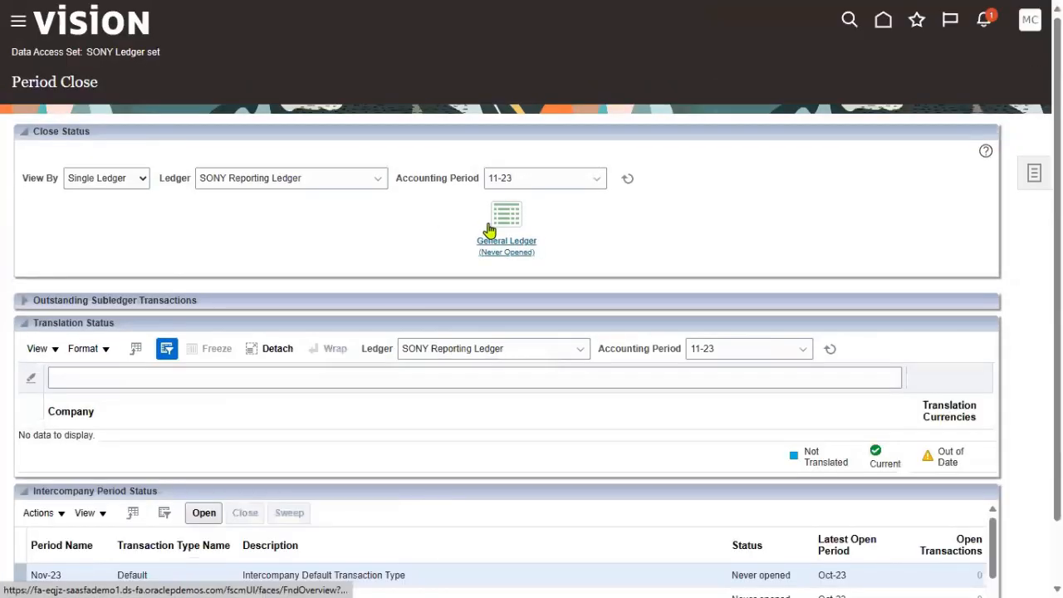
left_click(515, 247)
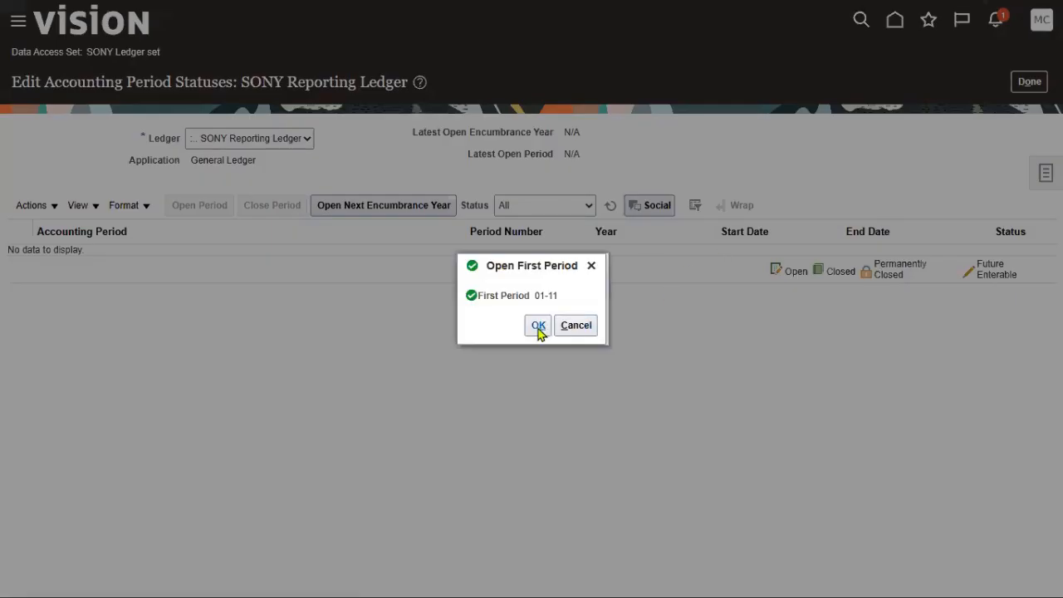
Step: Open 01-11 as the first period of the SONY Reporting Ledger and refresh the period list
left_click(538, 326)
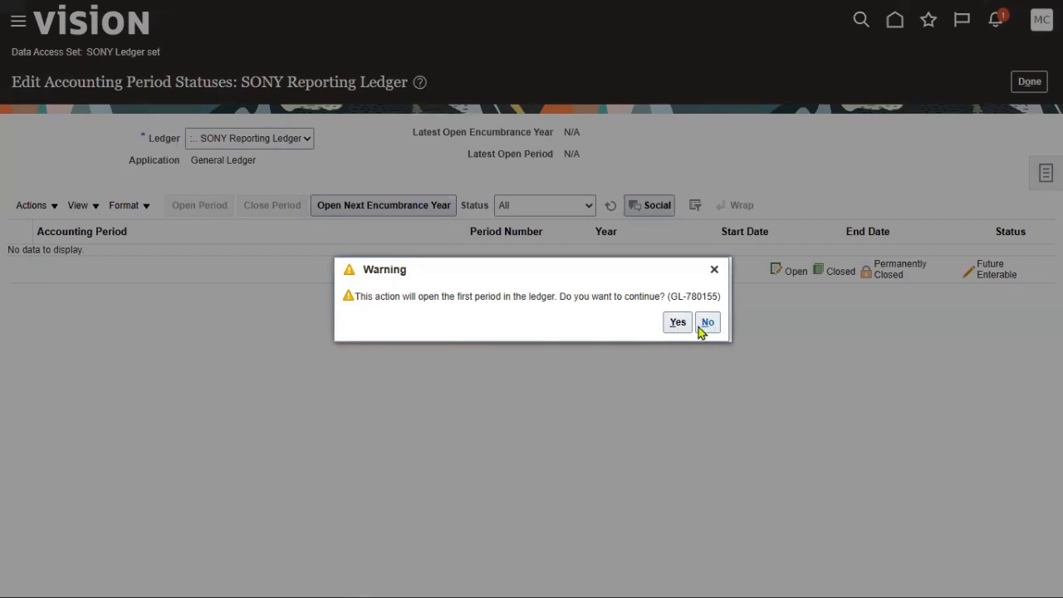
left_click(674, 324)
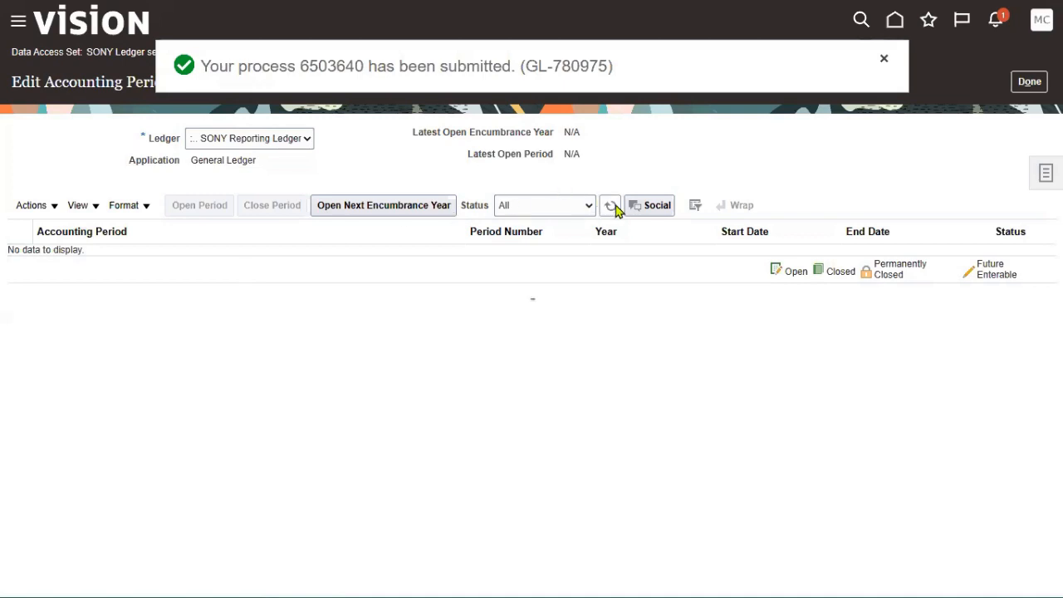
left_click(615, 206)
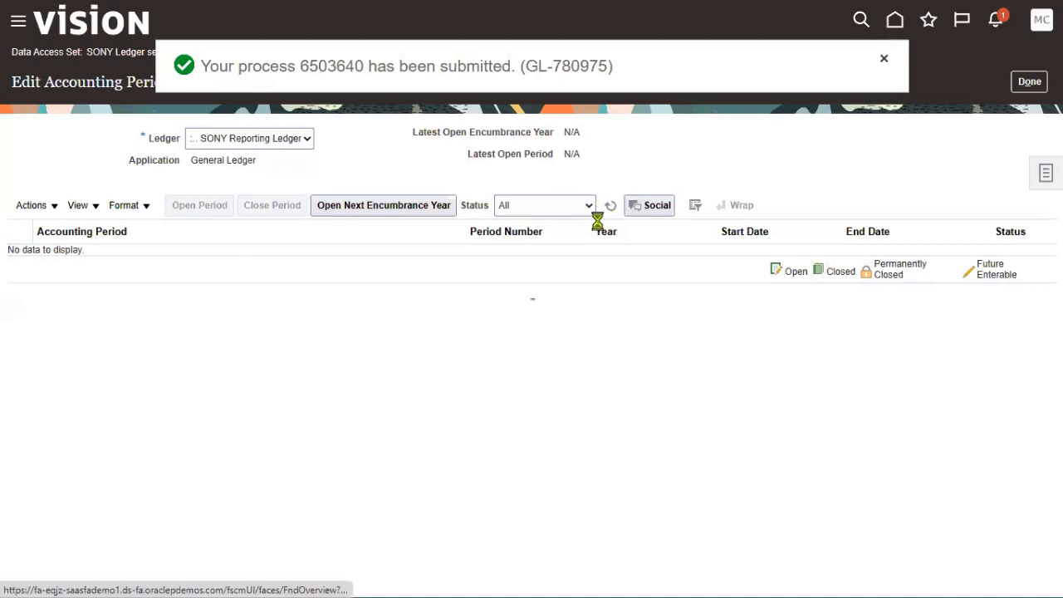
left_click(608, 208)
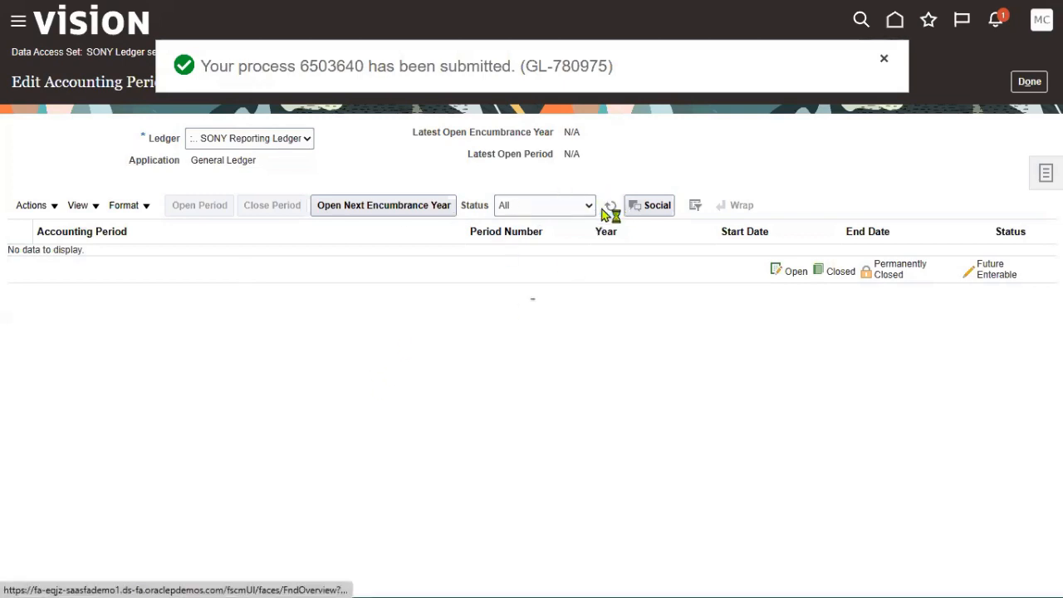
left_click(614, 211)
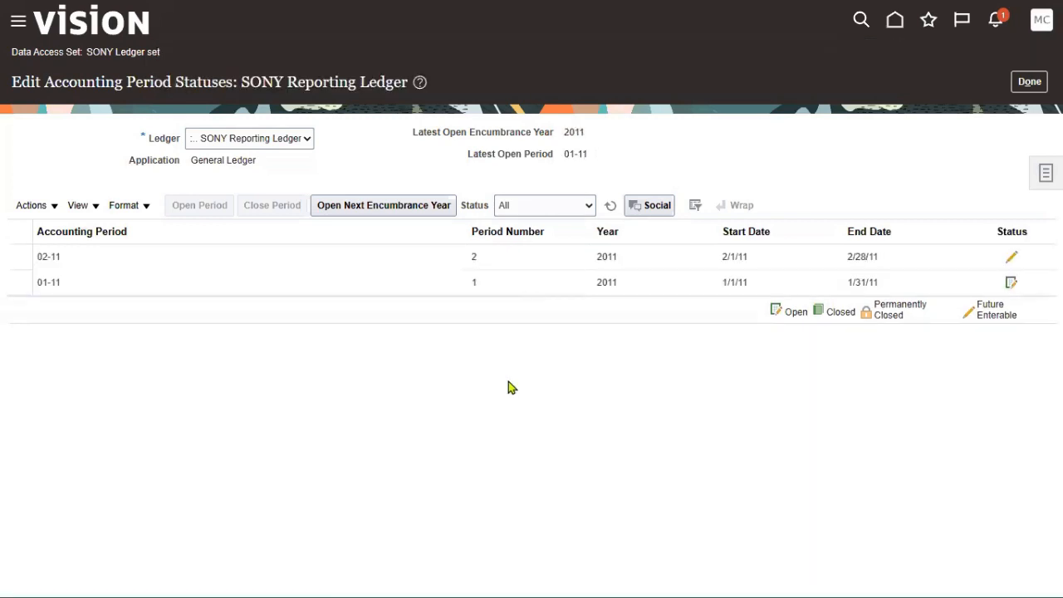
Step: Open the SONY Reporting Ledger's periods up to target period 11-23, including earlier never-opened ones
left_click(194, 287)
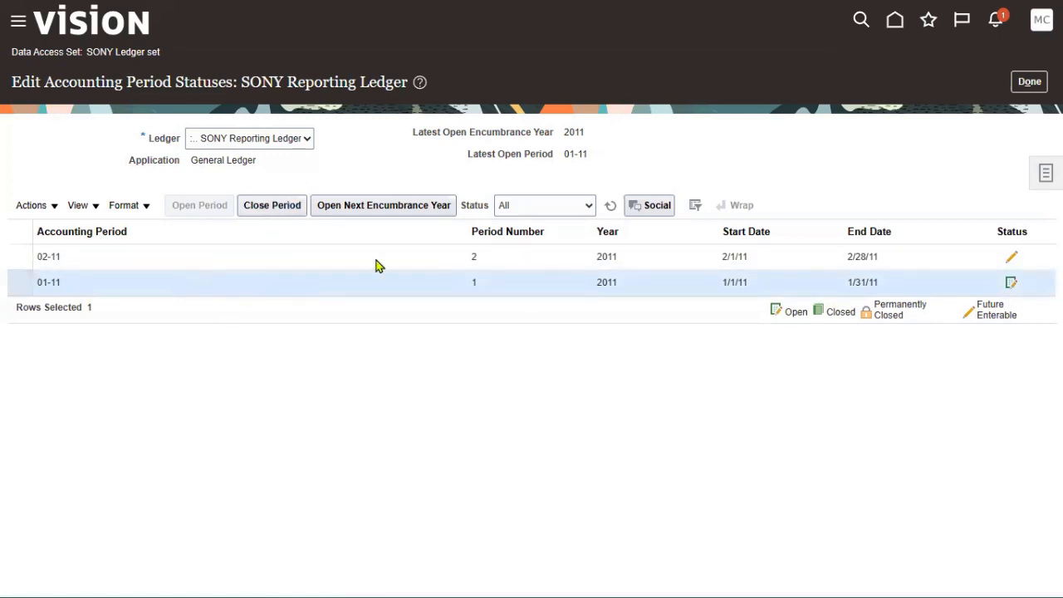
left_click(610, 206)
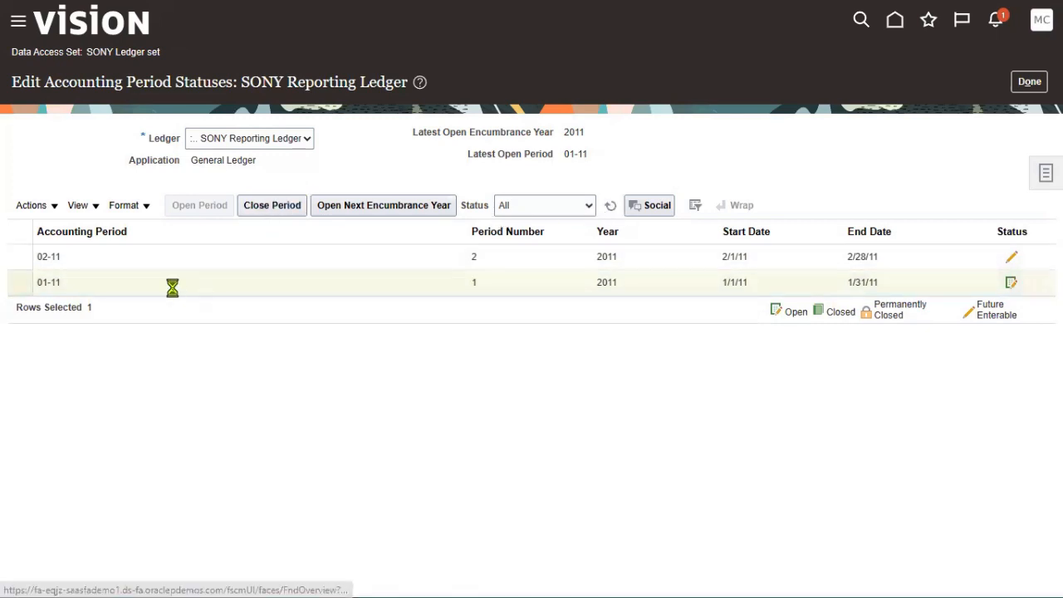
left_click(47, 205)
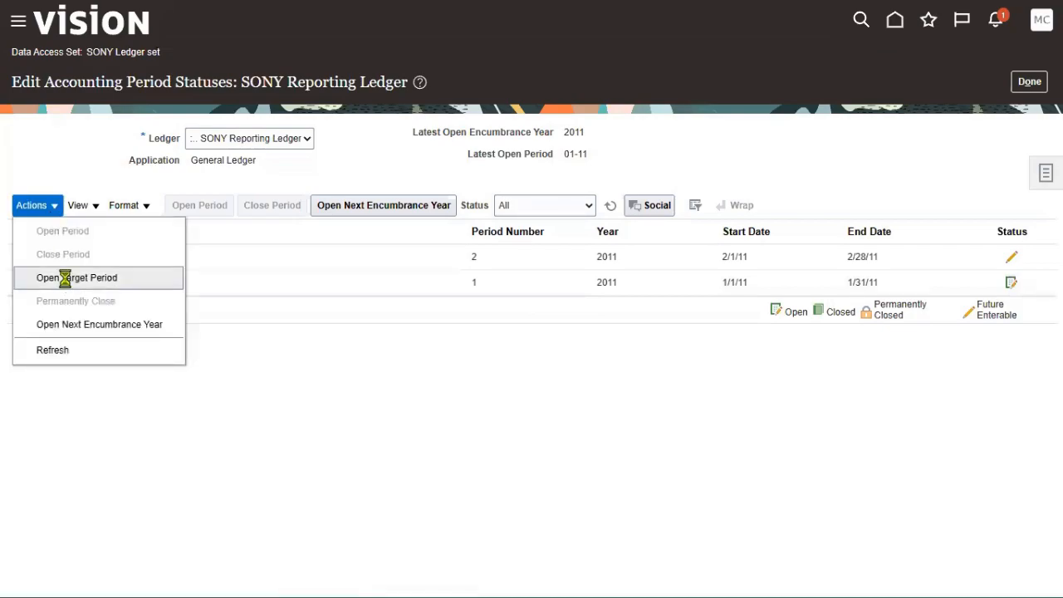
left_click(66, 278)
left_click(572, 291)
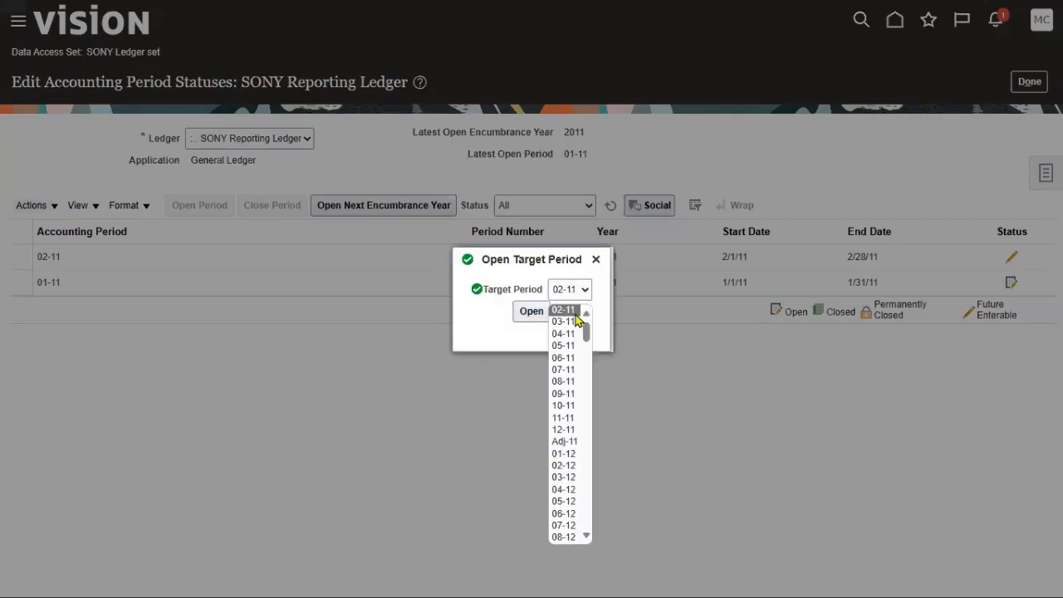
left_click_drag(587, 340, 587, 490)
left_click(584, 330)
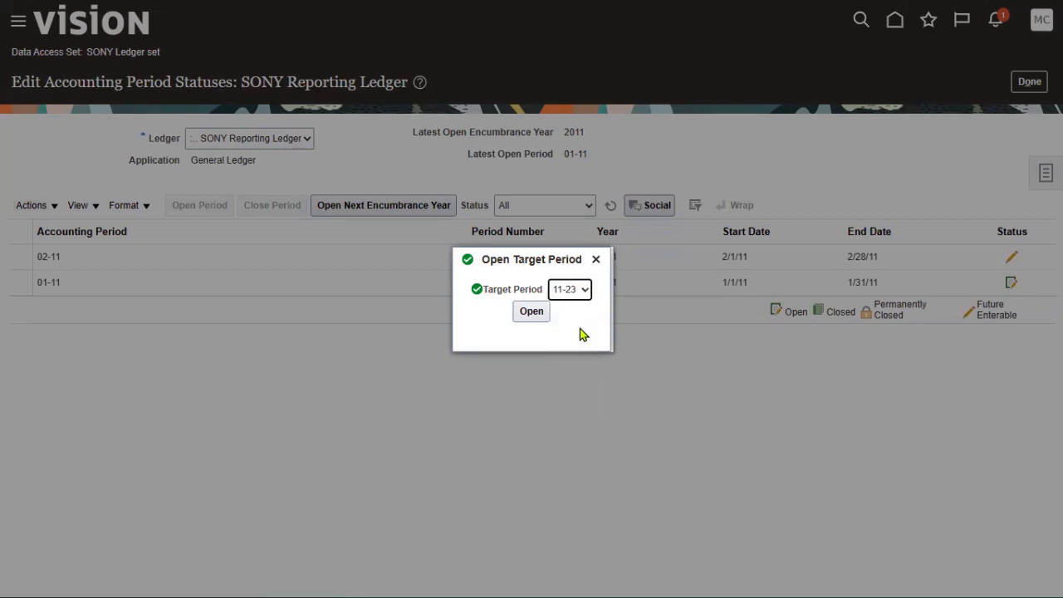
left_click(547, 317)
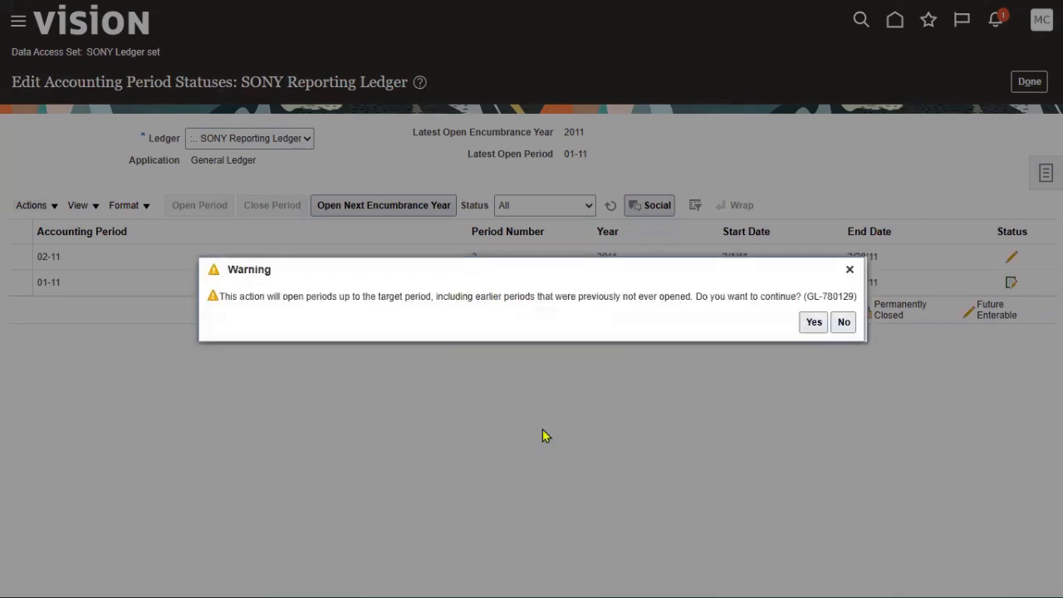
left_click(807, 326)
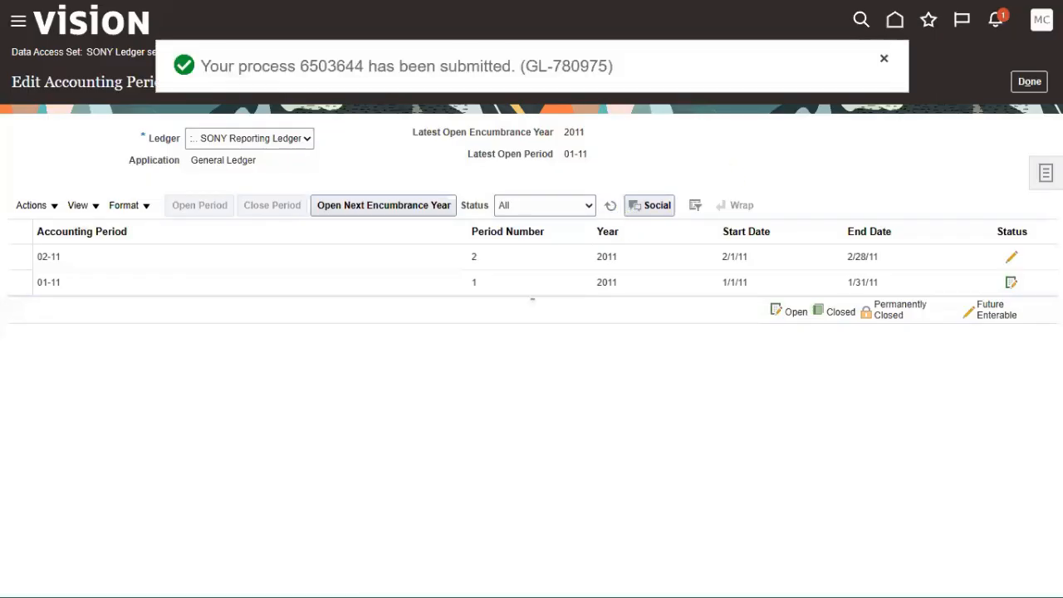
Step: Finish editing the accounting period statuses and go to the Journals work area
left_click(1029, 82)
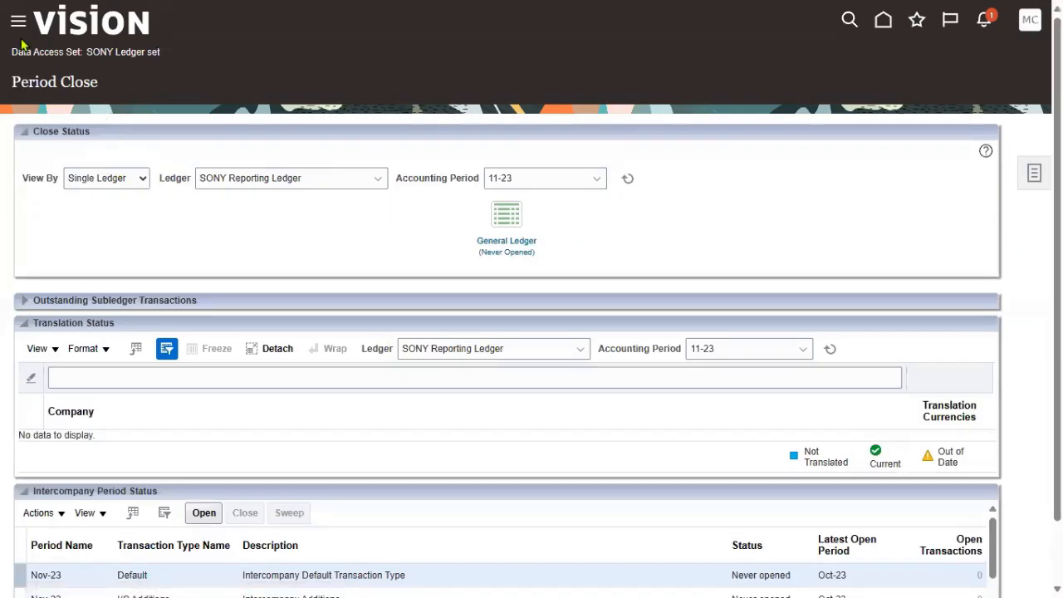
left_click(18, 23)
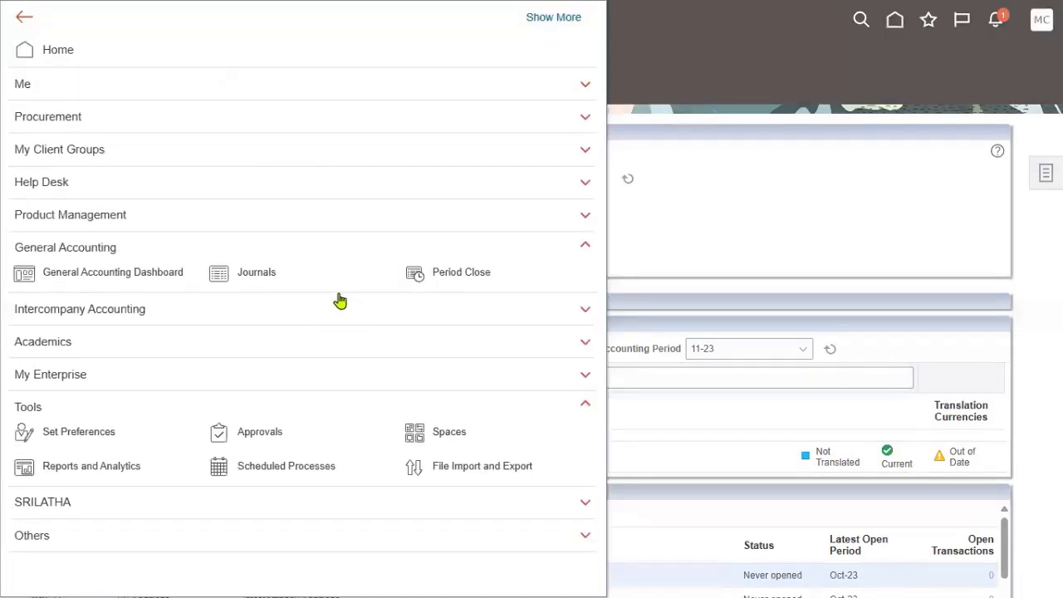
left_click(254, 274)
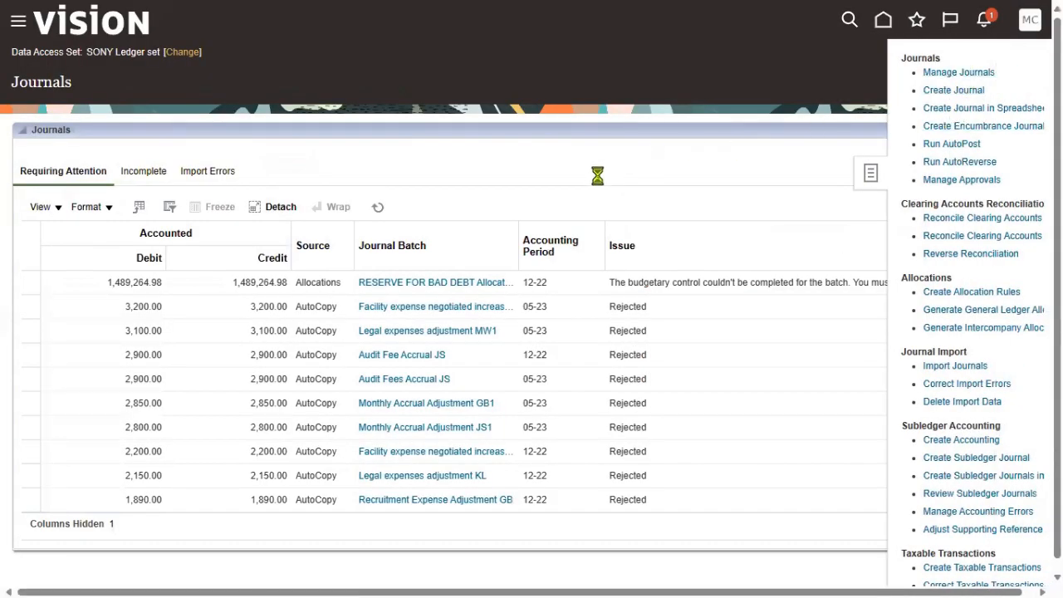
Step: Search Manage Journals for journal RTL-1 in accounting period 11-23 and open it
left_click(460, 175)
type("RTL-1")
left_click(701, 255)
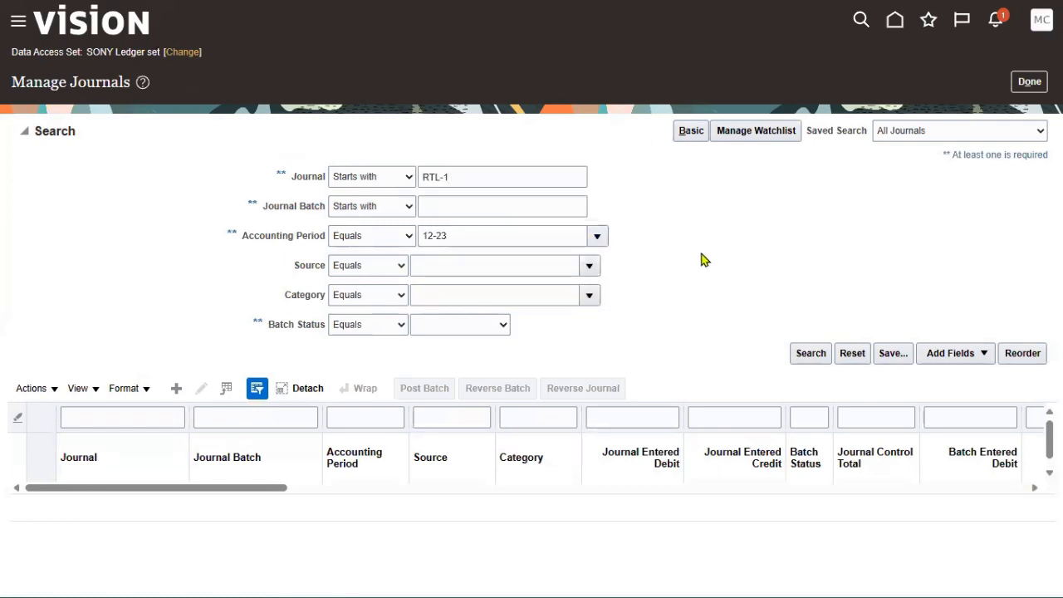
left_click(597, 237)
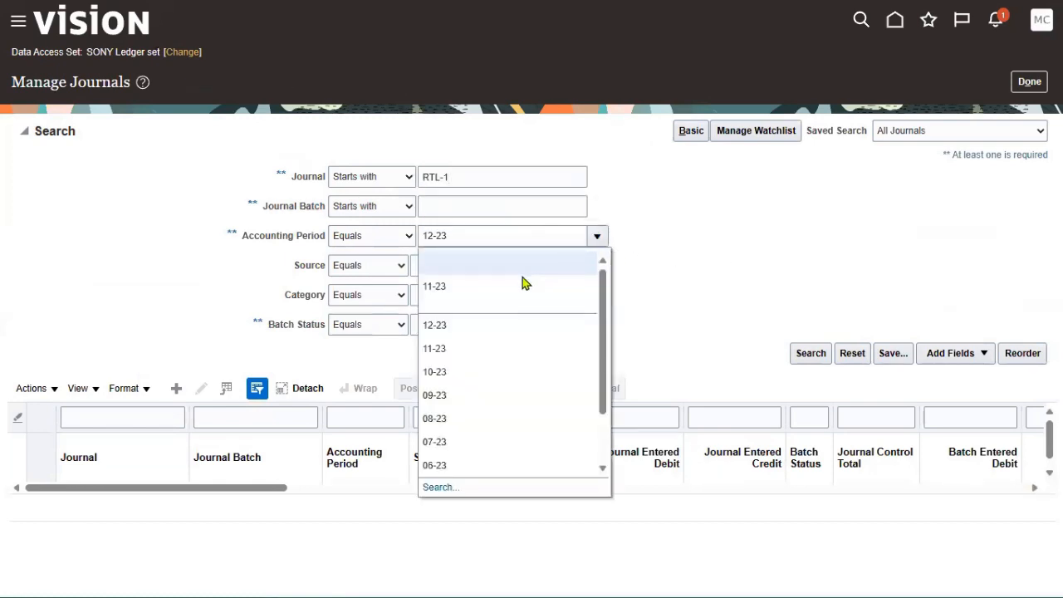
left_click(523, 283)
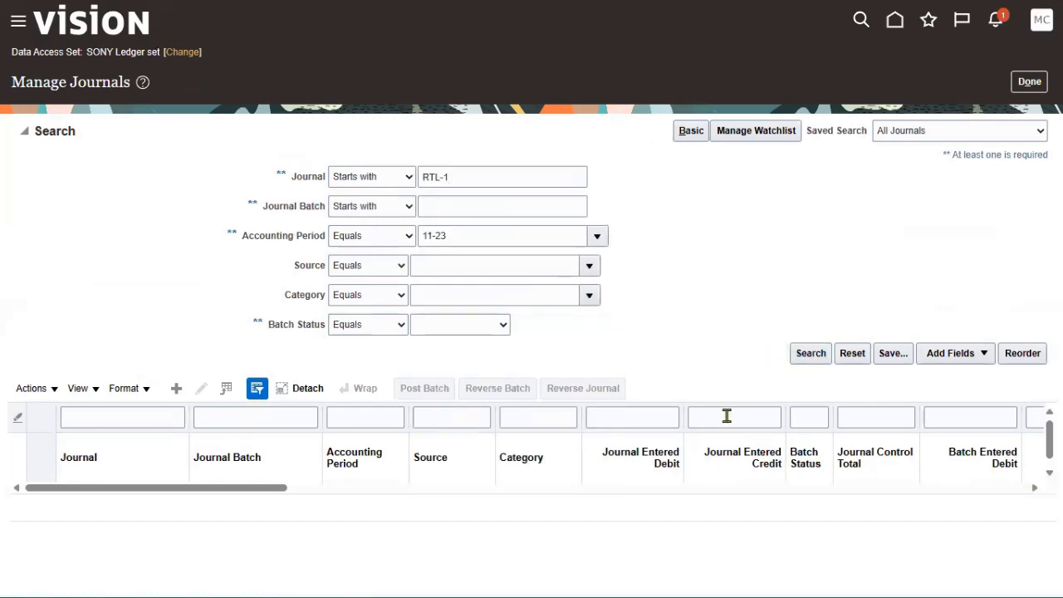
left_click(205, 278)
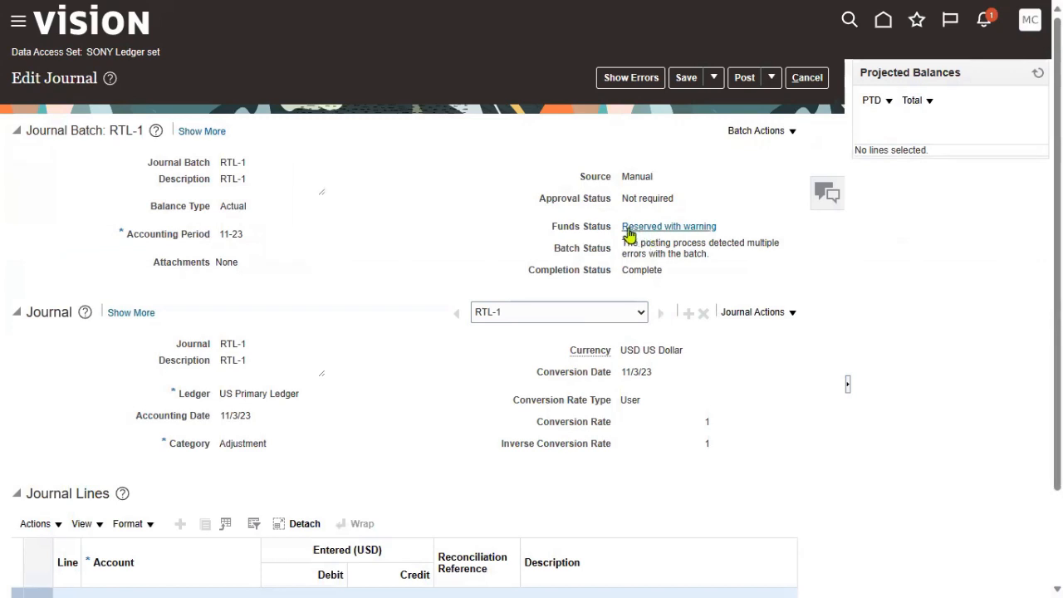
Step: Examine the funds reservation details of journal RTL-1, including the warning line's account, budget account and control budget, then close them
left_click_drag(557, 226, 605, 230)
left_click(595, 242)
left_click(641, 234)
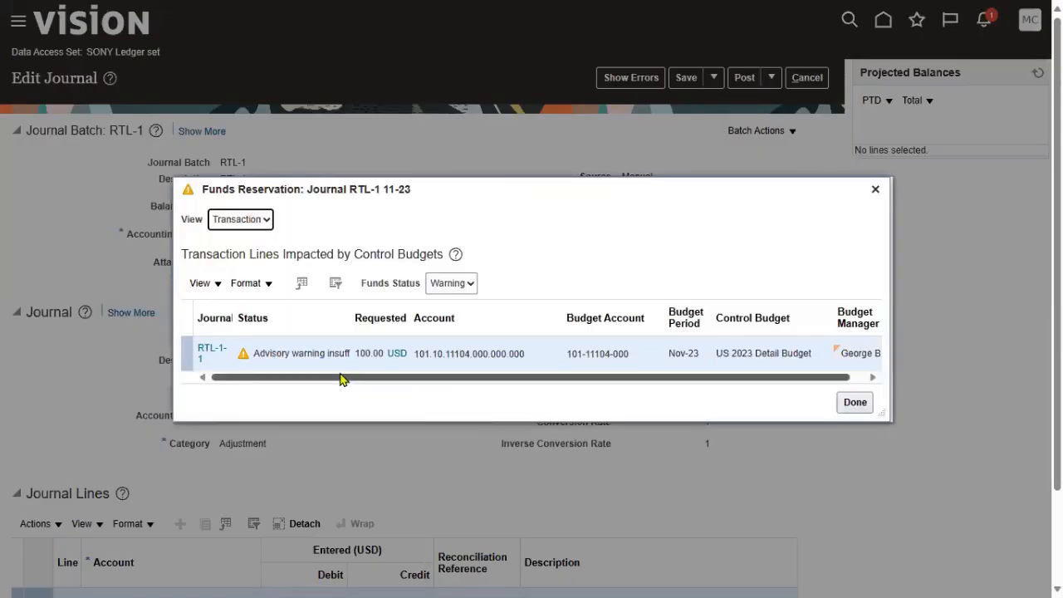
mouse_move(324, 355)
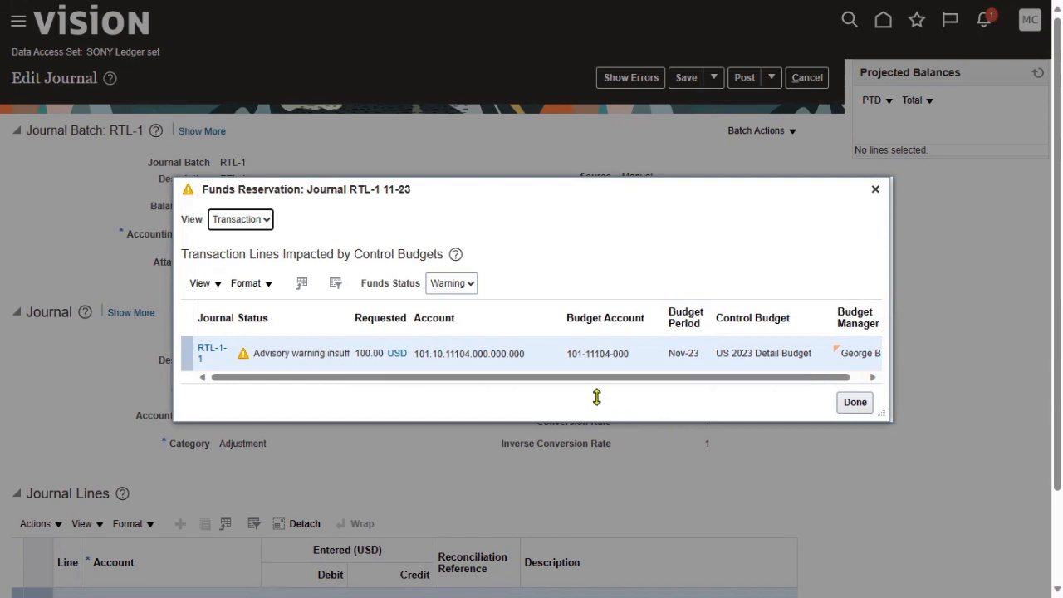
left_click(475, 358)
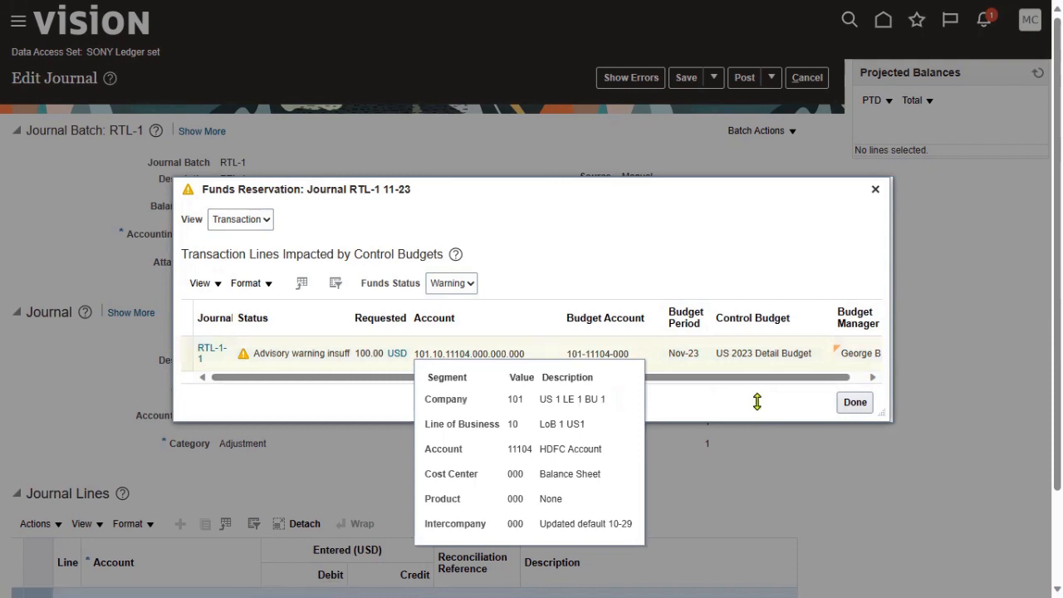
left_click_drag(579, 354, 584, 354)
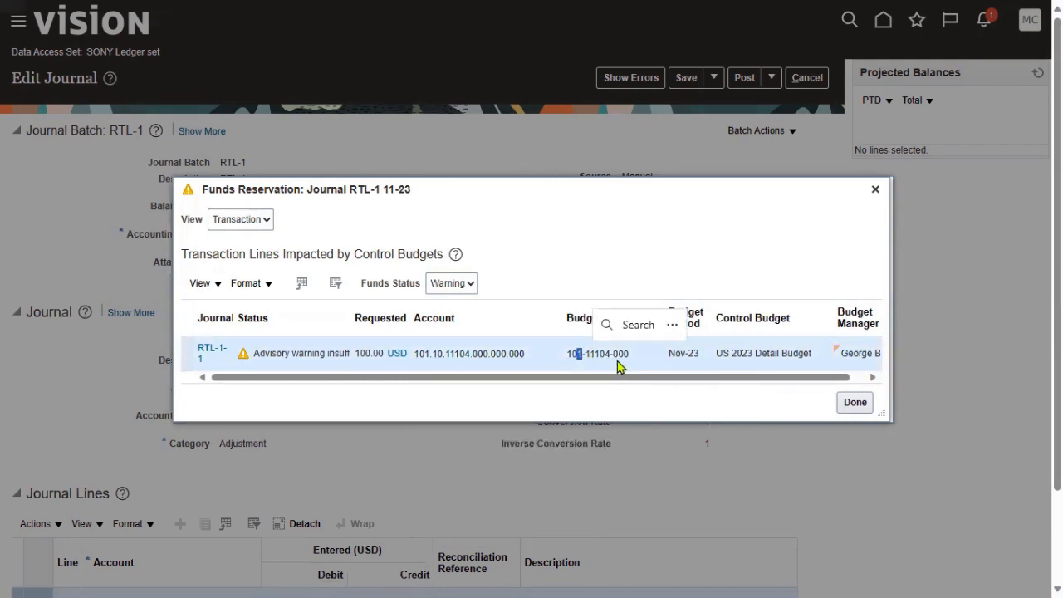
left_click(607, 354)
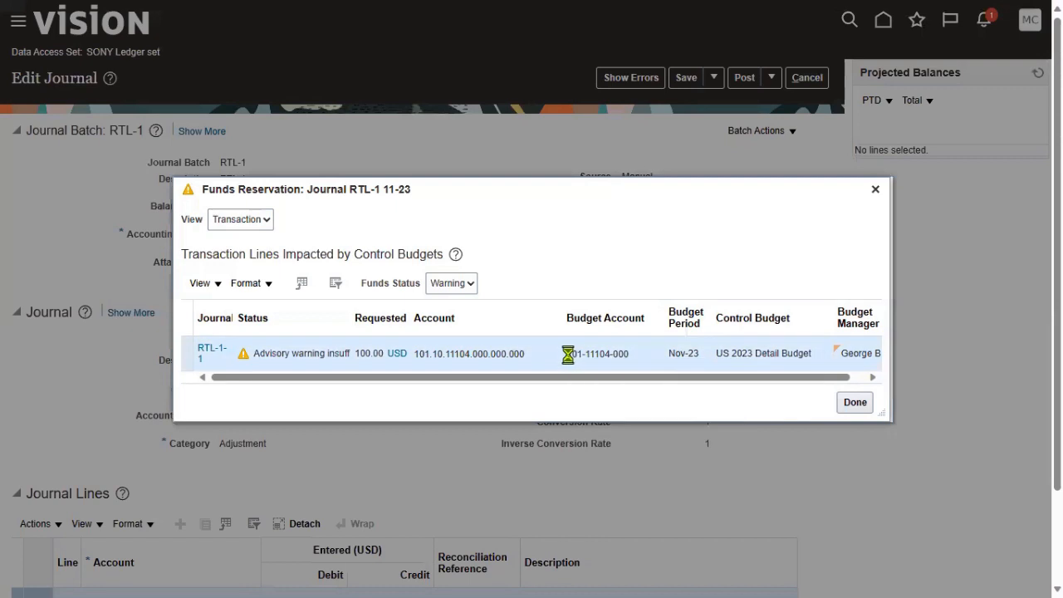
left_click_drag(568, 355, 628, 366)
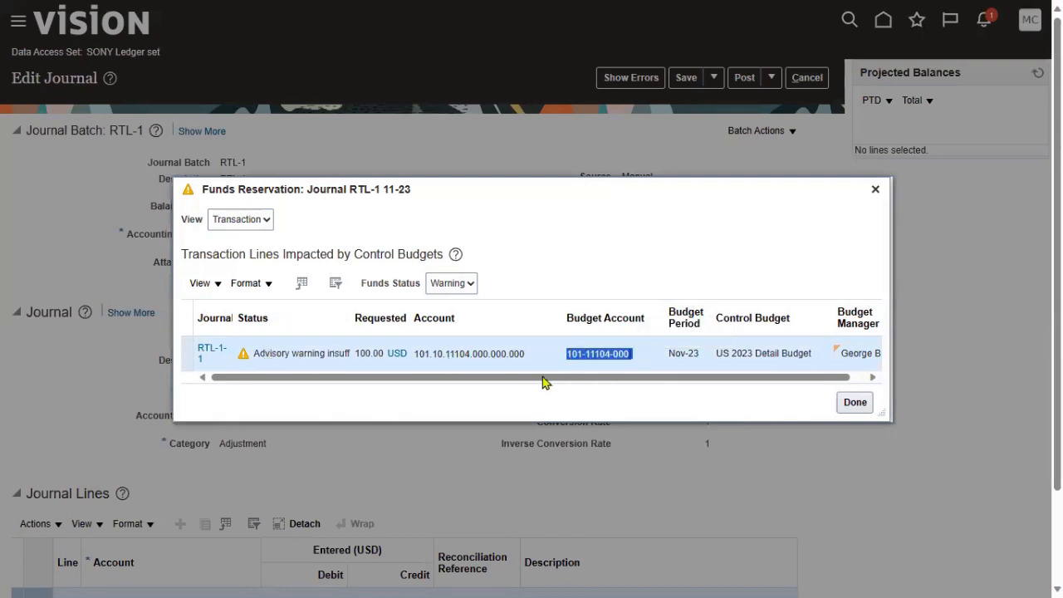
left_click(834, 407)
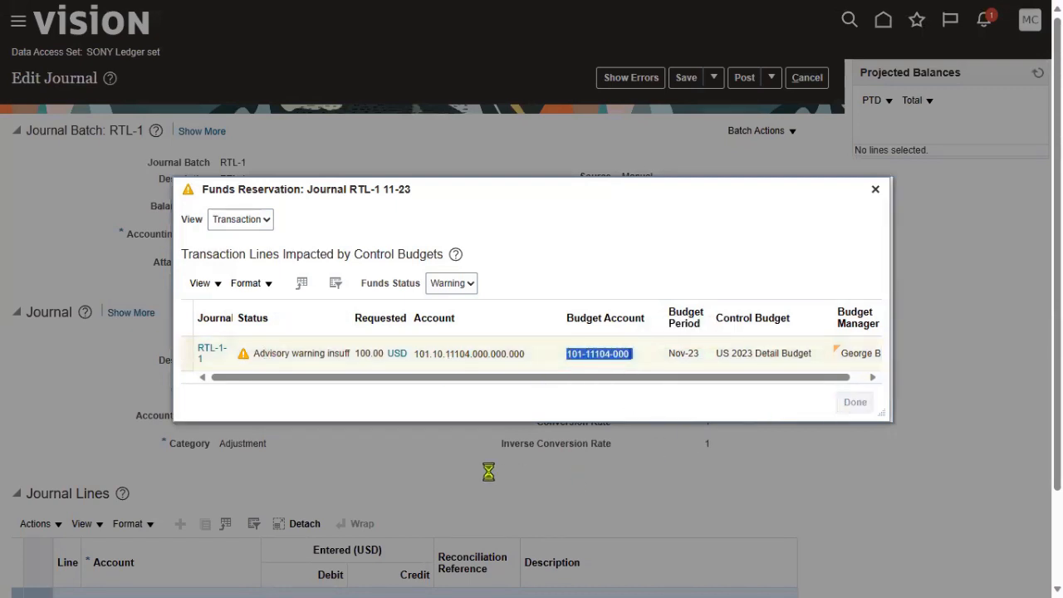
Step: Check the batch and completion statuses of journal RTL-1 and review its list of posting errors
scroll(489, 474, "down", 3)
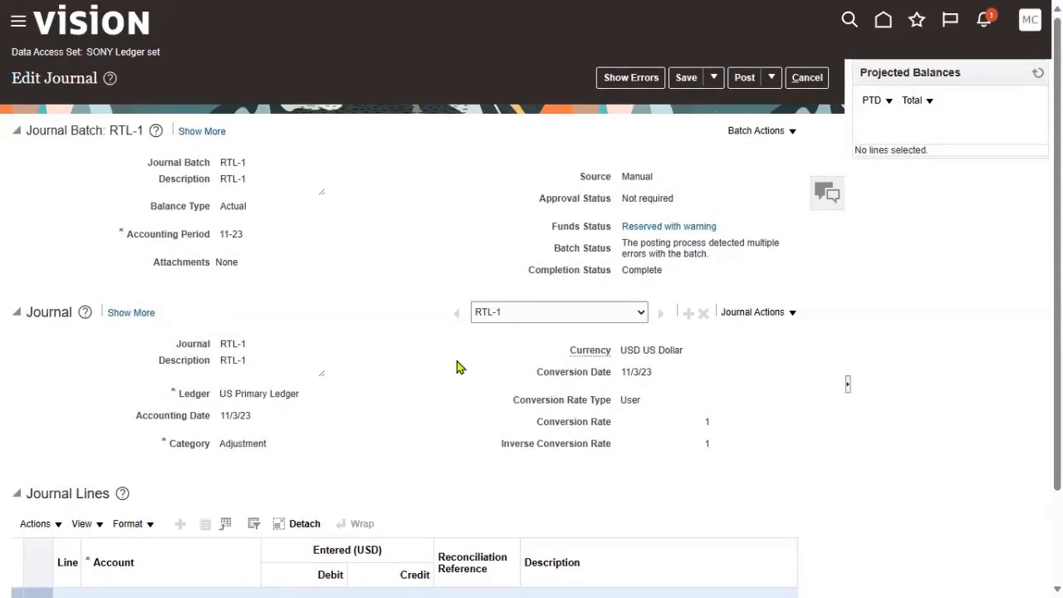
left_click_drag(624, 242, 664, 246)
left_click(693, 274)
left_click_drag(624, 274, 675, 279)
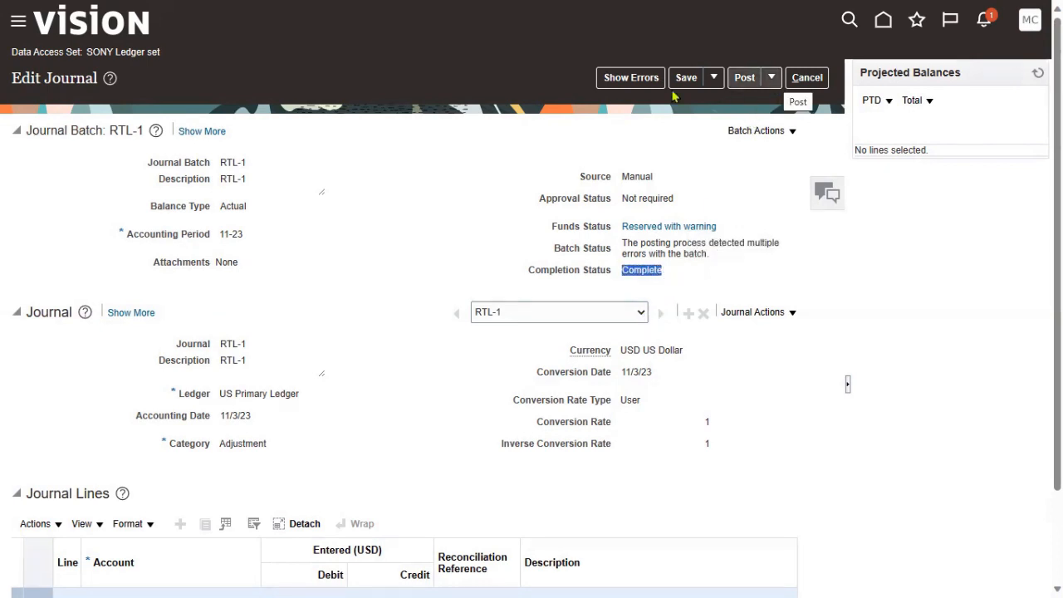
left_click(629, 79)
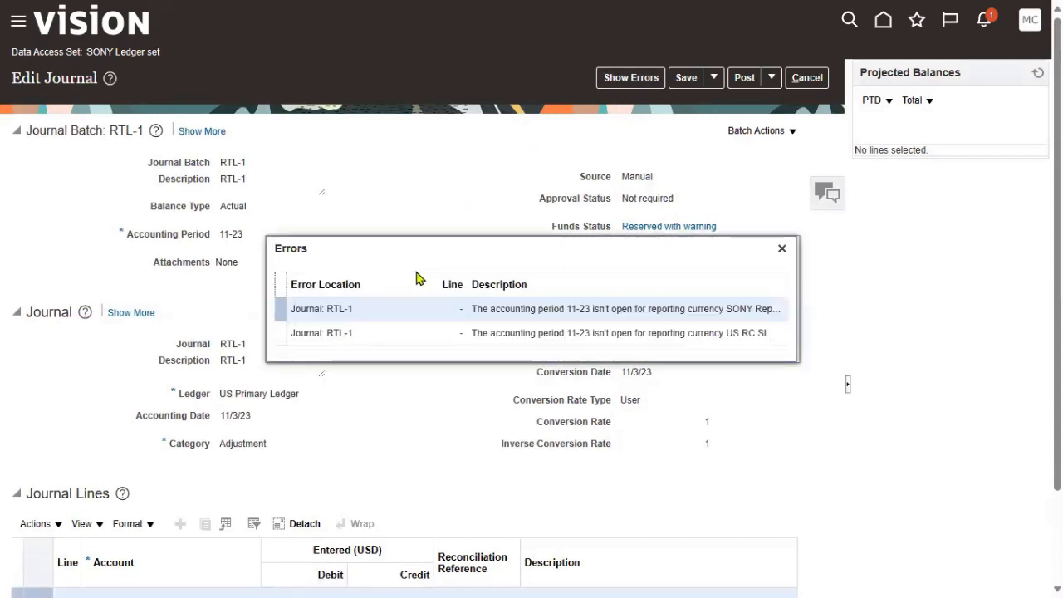
left_click(782, 249)
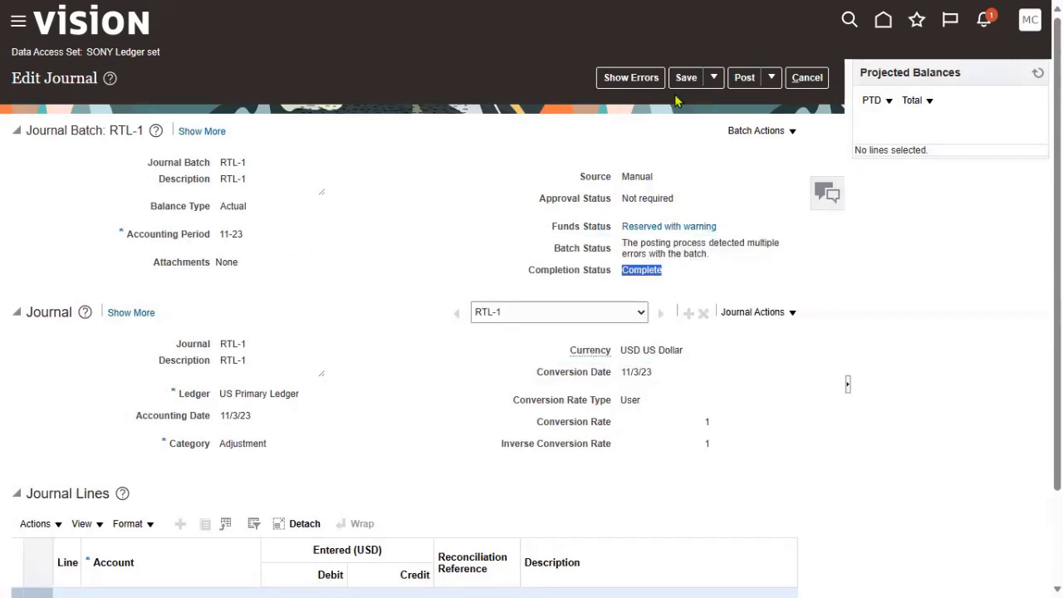
key("super")
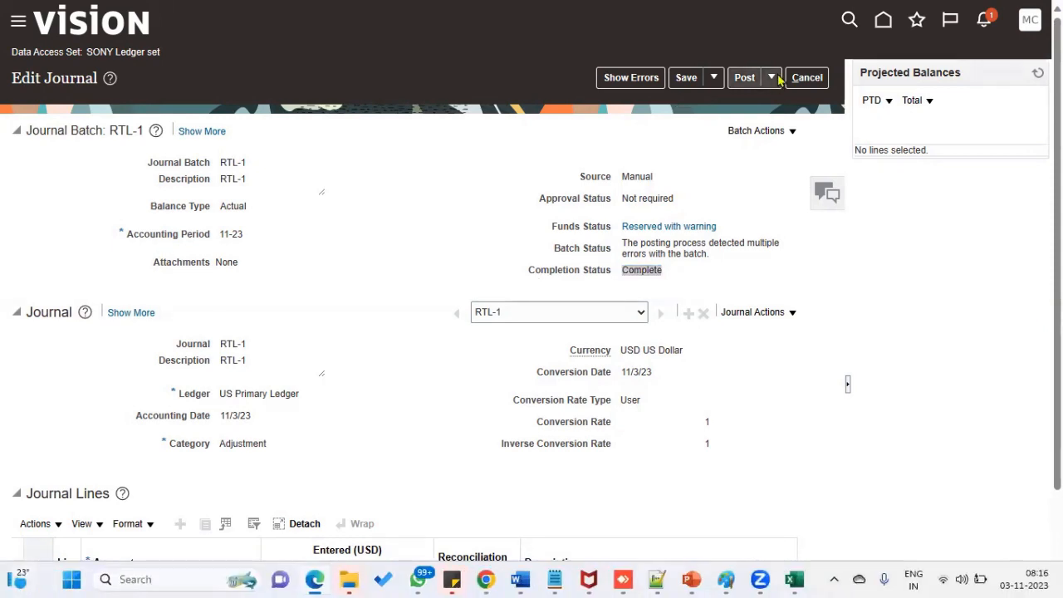
Step: Post journal RTL-1 again, acknowledge the submitted process and return to the Manage Journals results
left_click(749, 81)
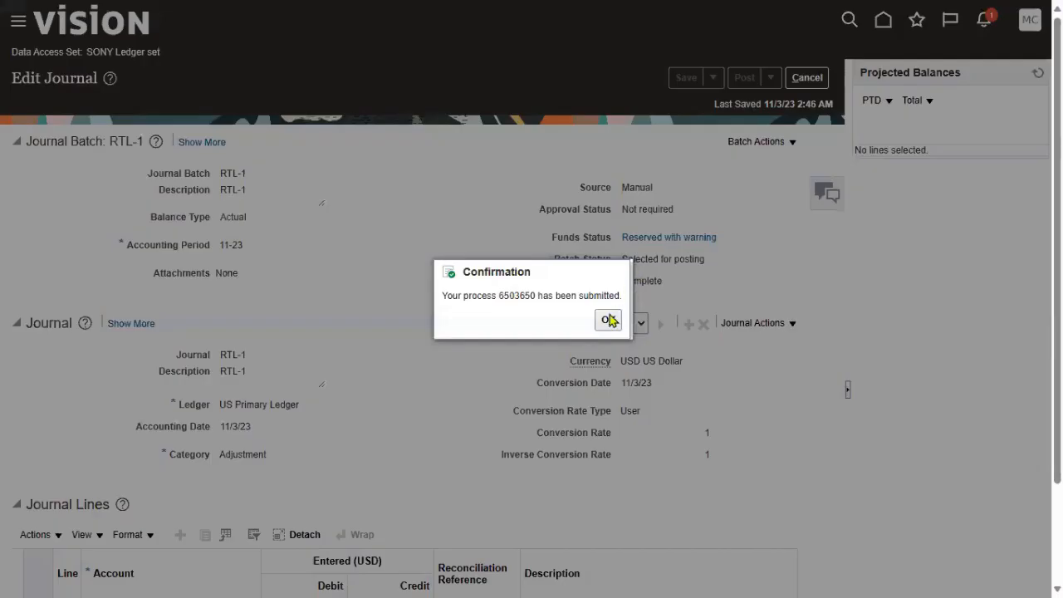
left_click(608, 321)
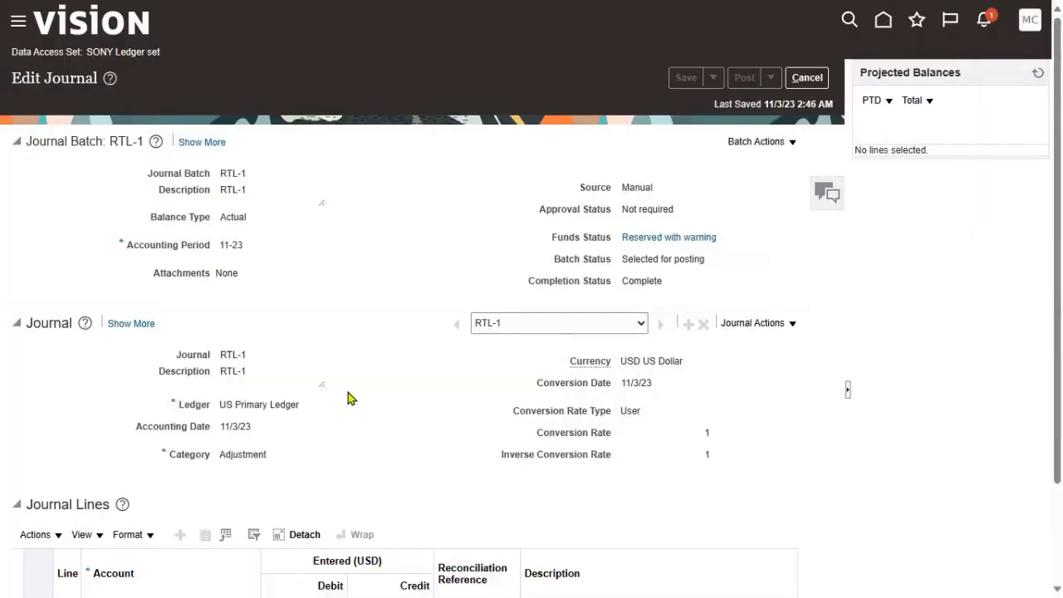
left_click(807, 77)
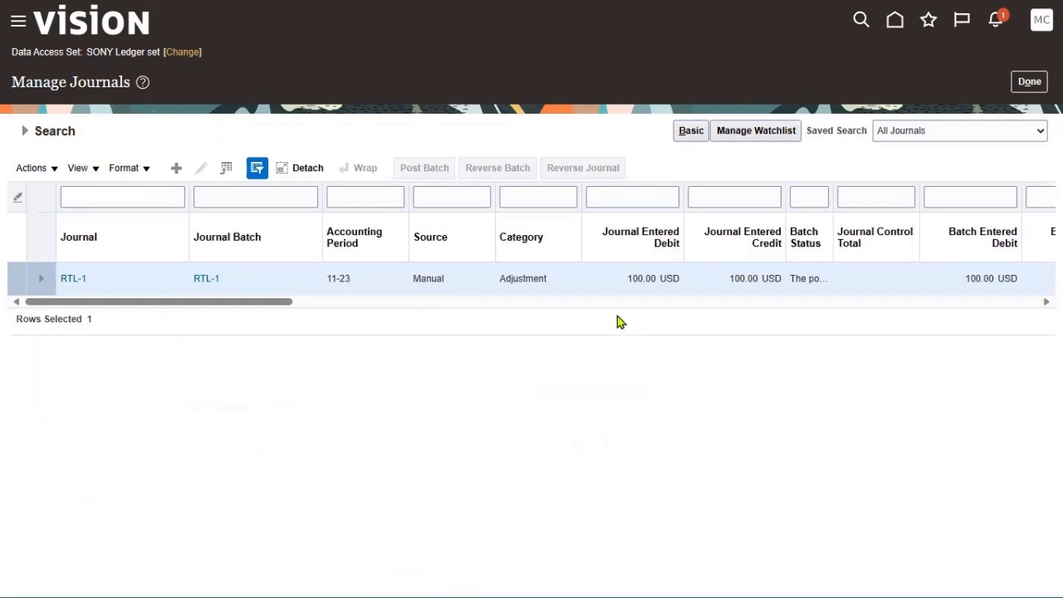
Step: Examine the RTL-1 result row across its columns, including postable detail and reversible detail, widening Funds Status to read it in full
left_click(28, 135)
left_click(443, 302)
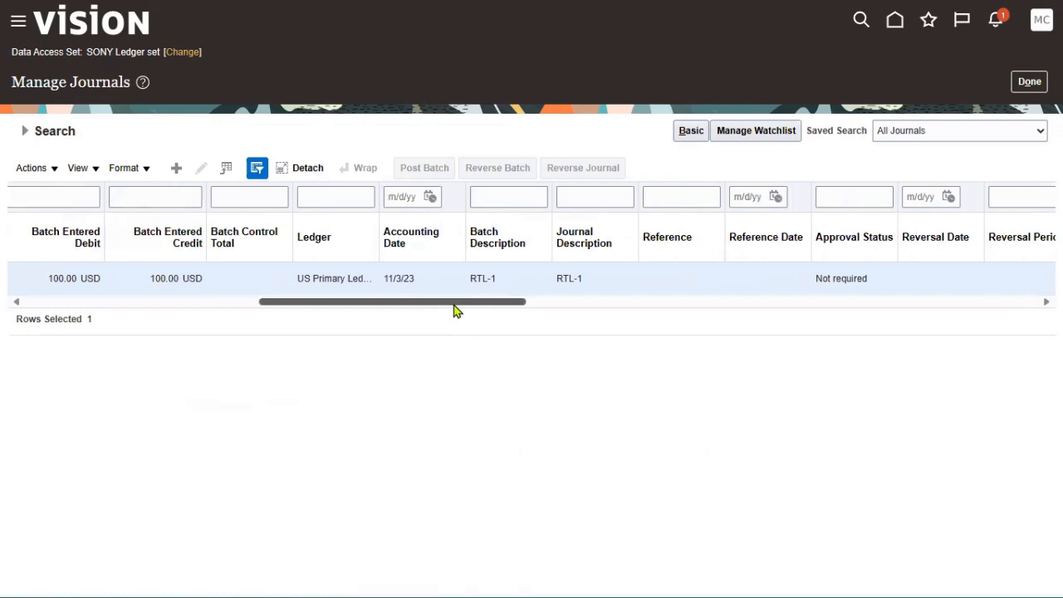
left_click_drag(454, 304, 973, 320)
double_click(577, 282)
double_click(684, 279)
left_click(828, 278)
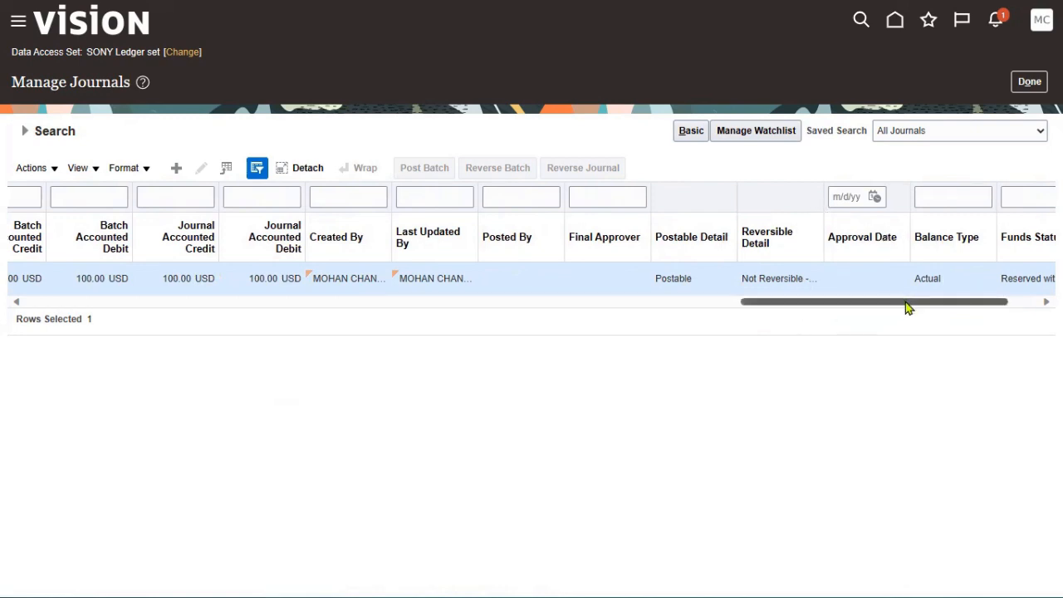
left_click_drag(908, 308, 968, 308)
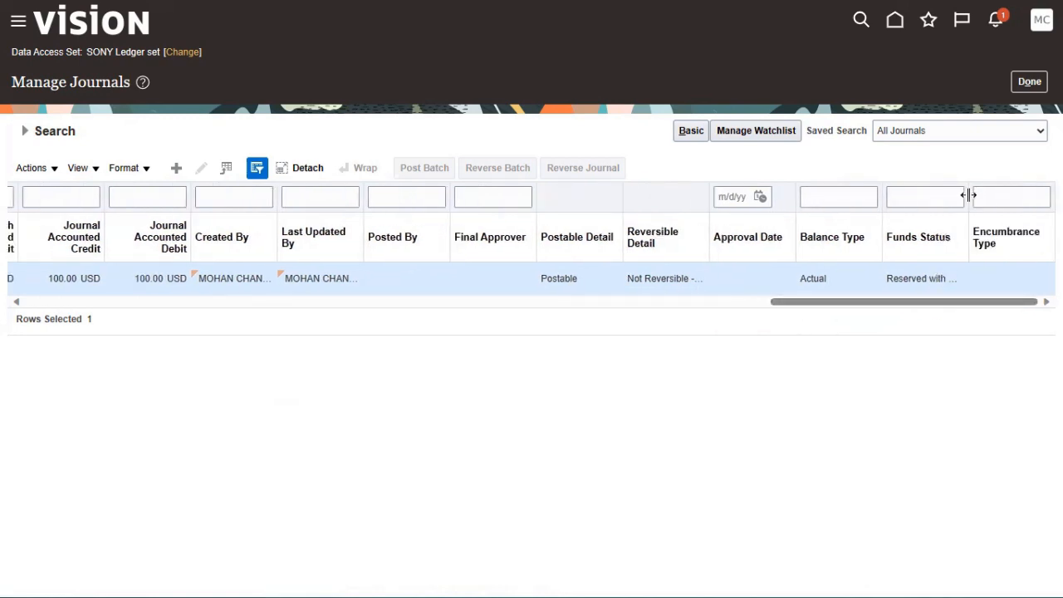
left_click_drag(967, 196, 1035, 237)
double_click(961, 278)
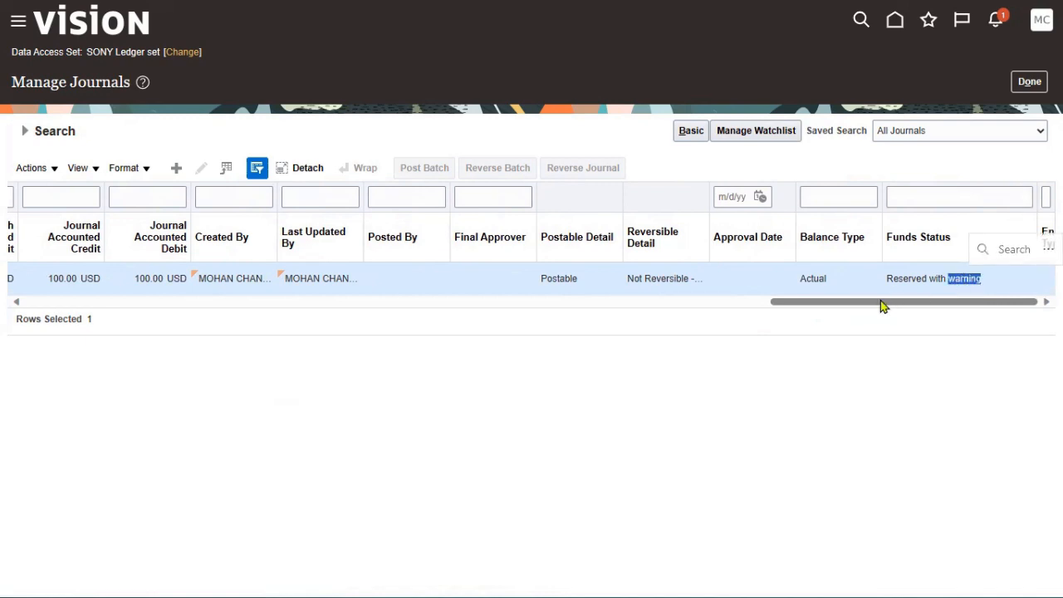
left_click_drag(883, 304, 104, 305)
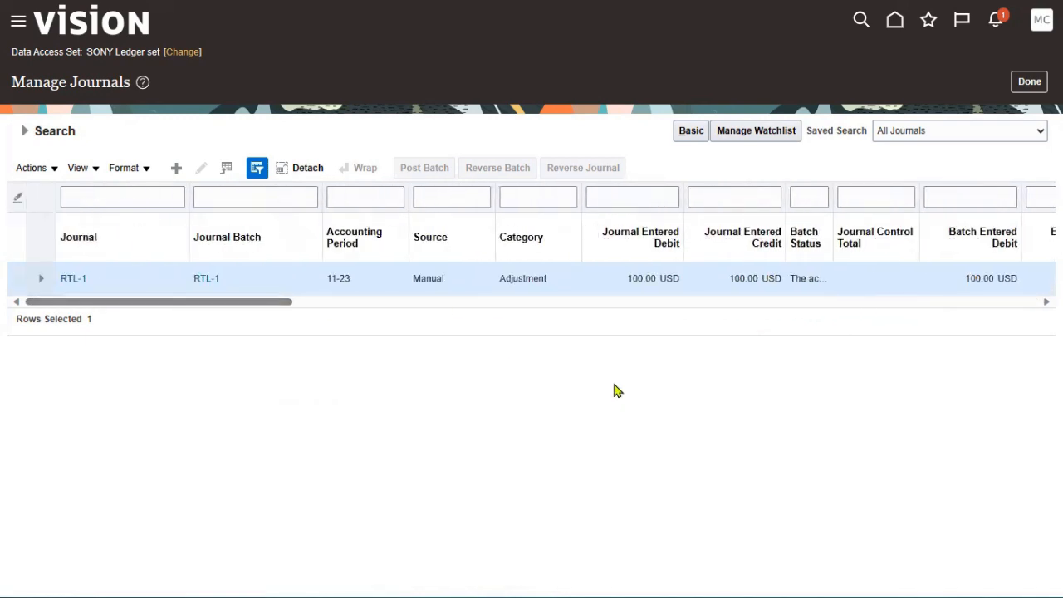
Step: Sign out and sign back in as the NOV.NOV user with the saved account password
left_click(1041, 23)
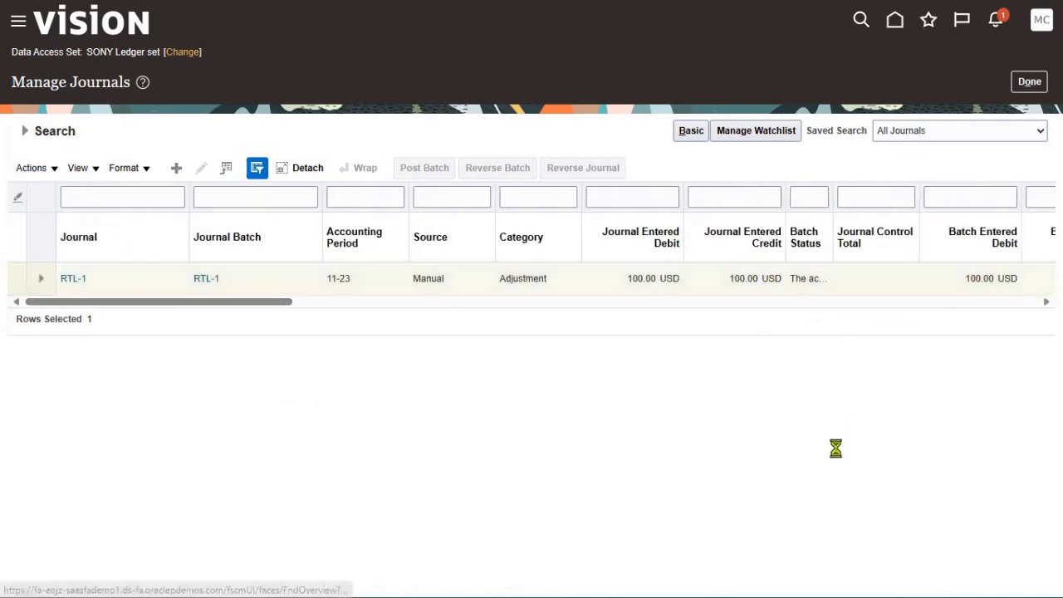
left_click(1017, 60)
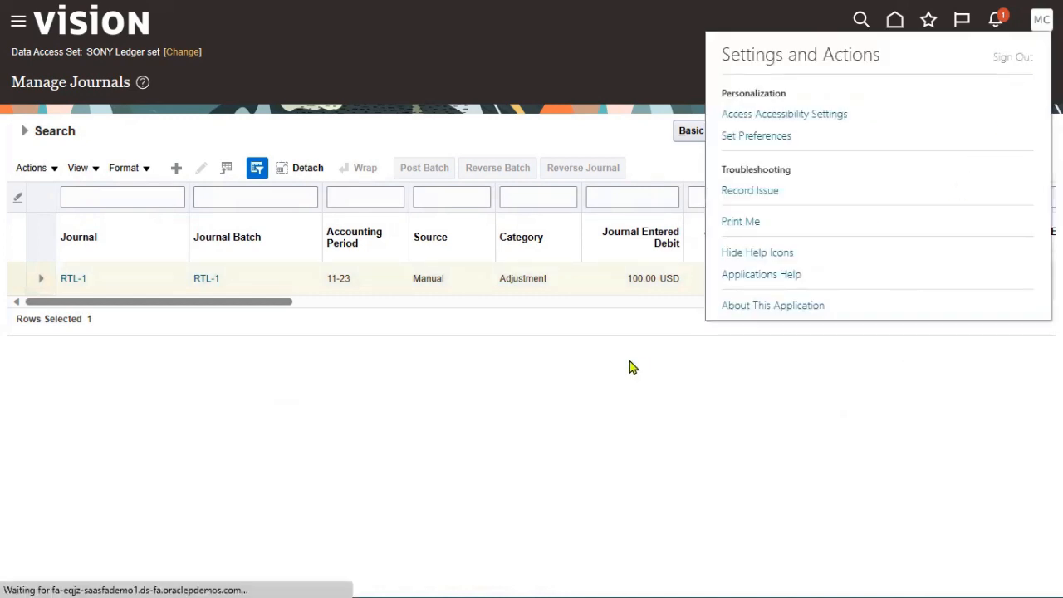
left_click(518, 322)
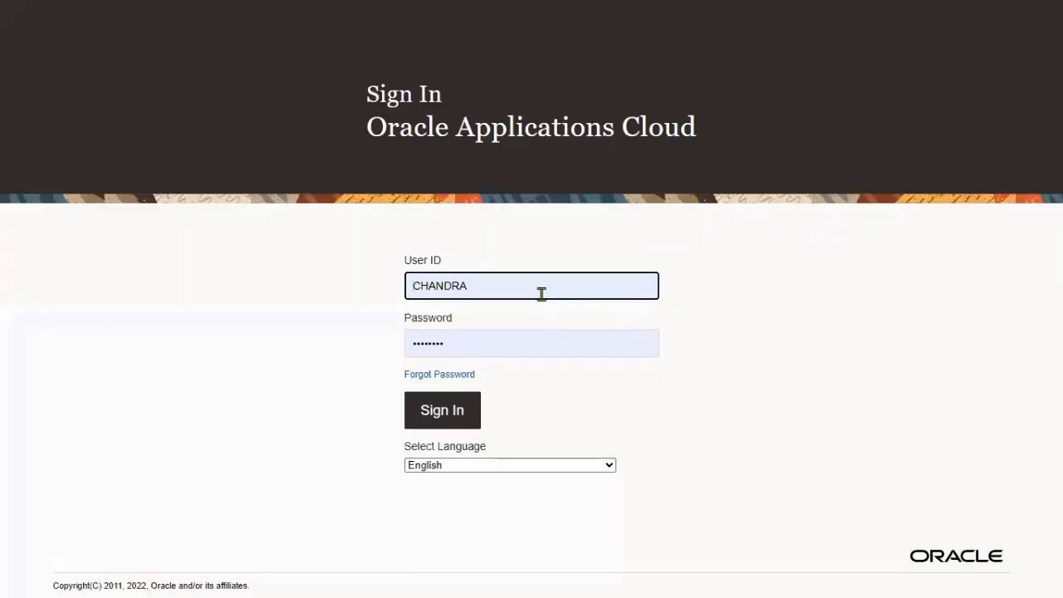
double_click(541, 290)
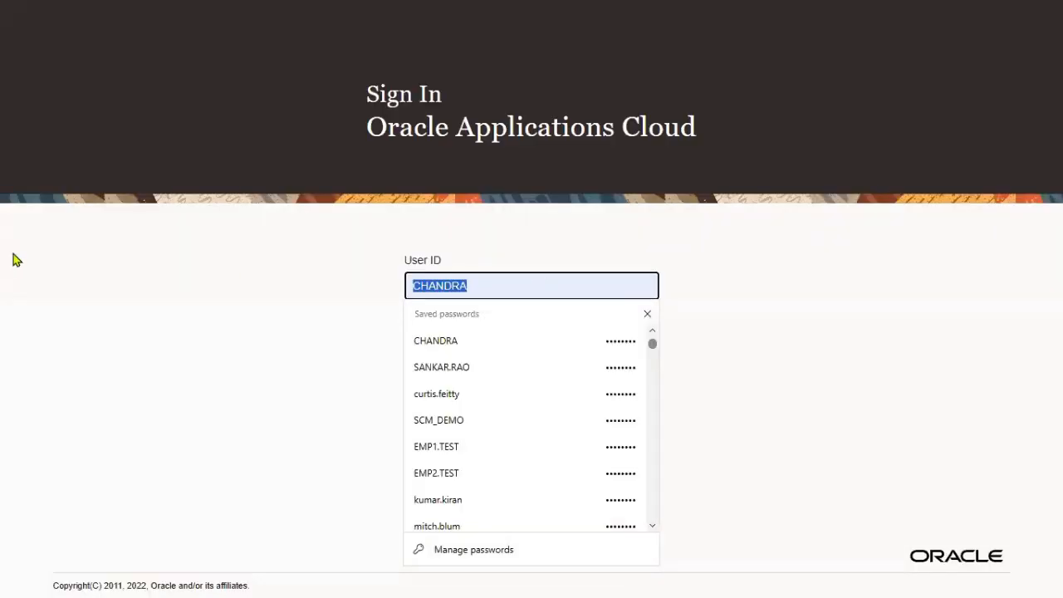
type("NOV")
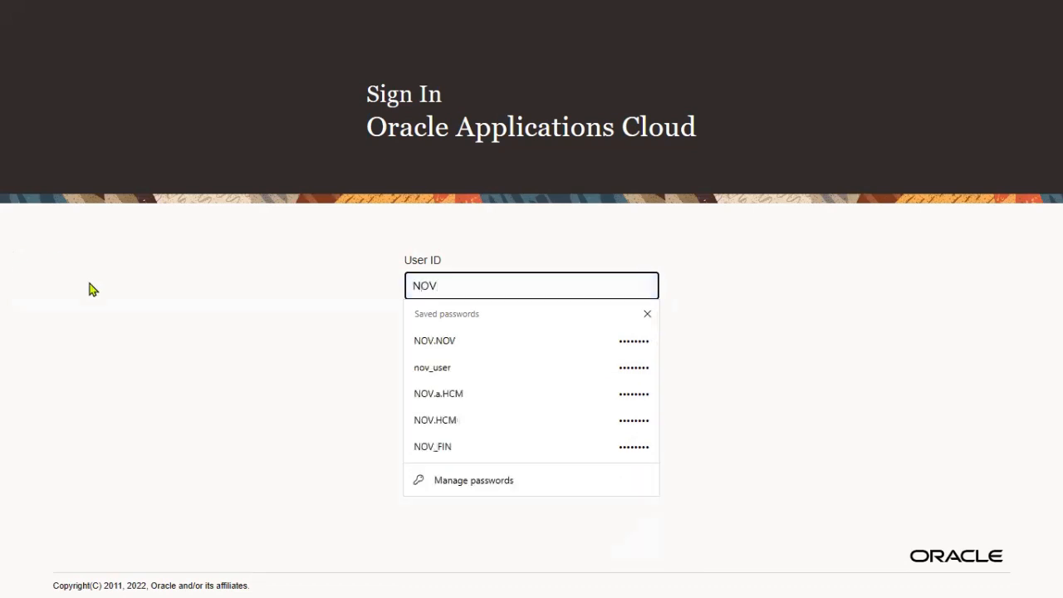
left_click(469, 341)
left_click(461, 411)
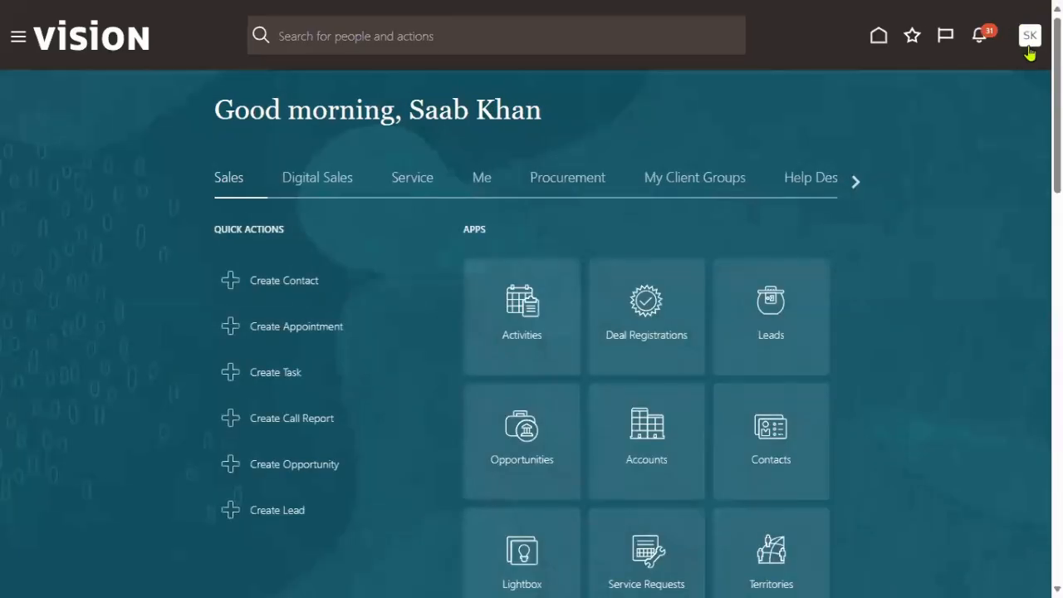
Step: Go to the Financials setup, search its tasks for BUDGET and open the Manage Budgetary Control task
left_click(1028, 47)
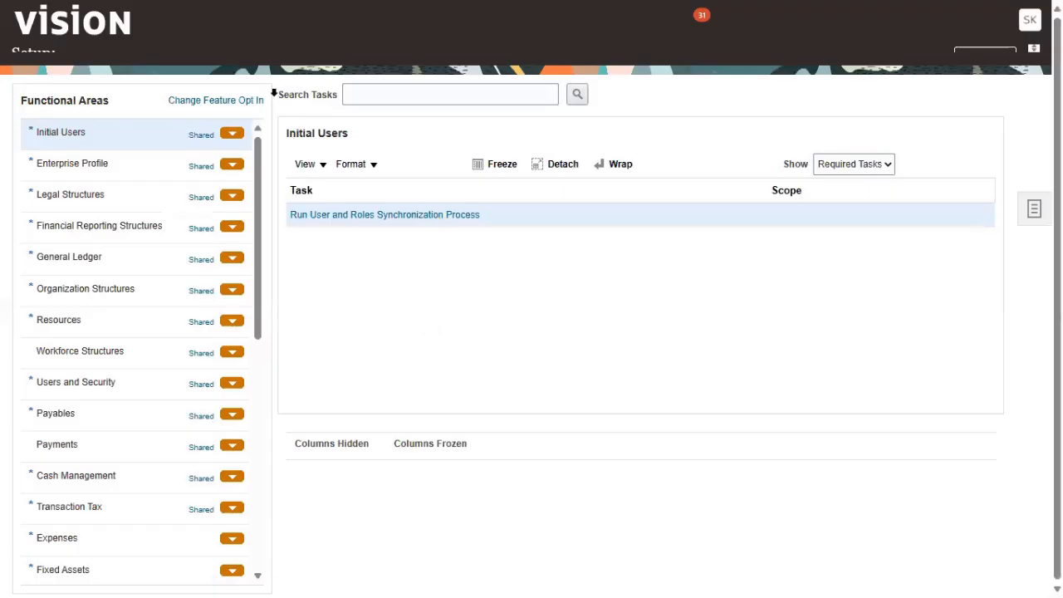
left_click(364, 112)
type("BUDGET")
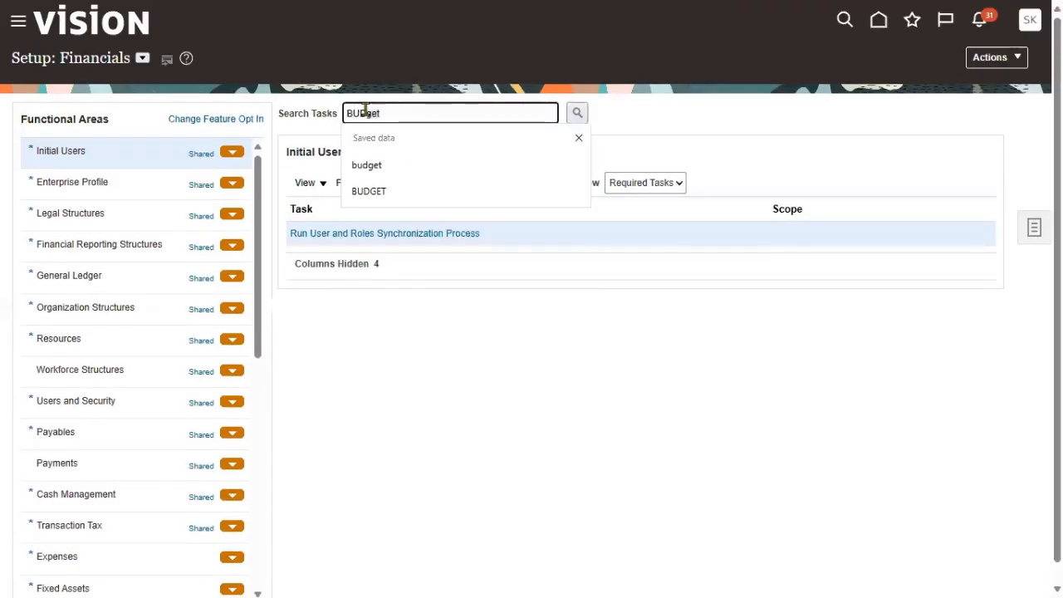
key("Return")
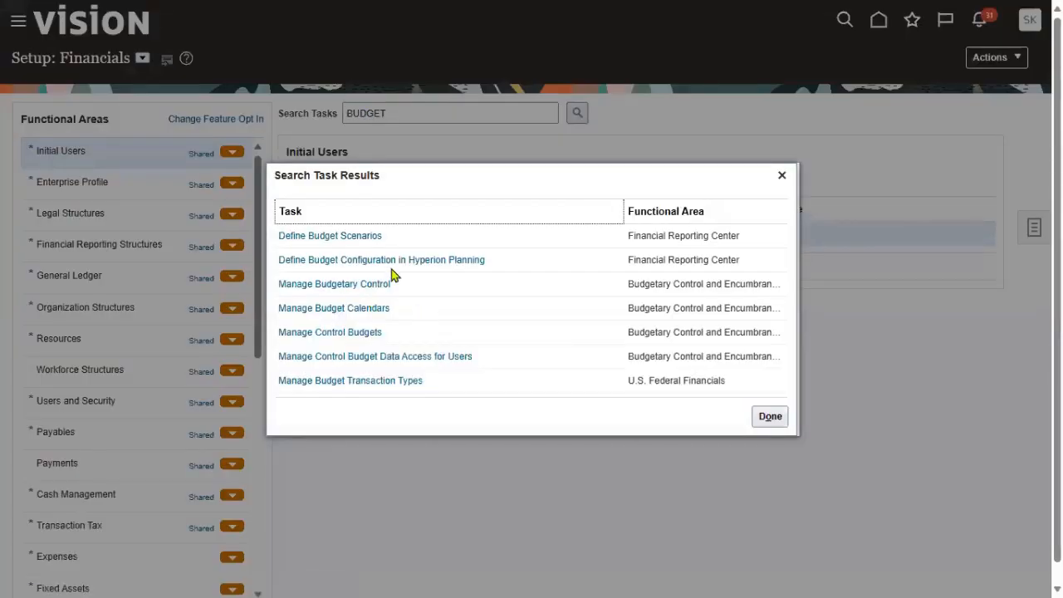
left_click(367, 285)
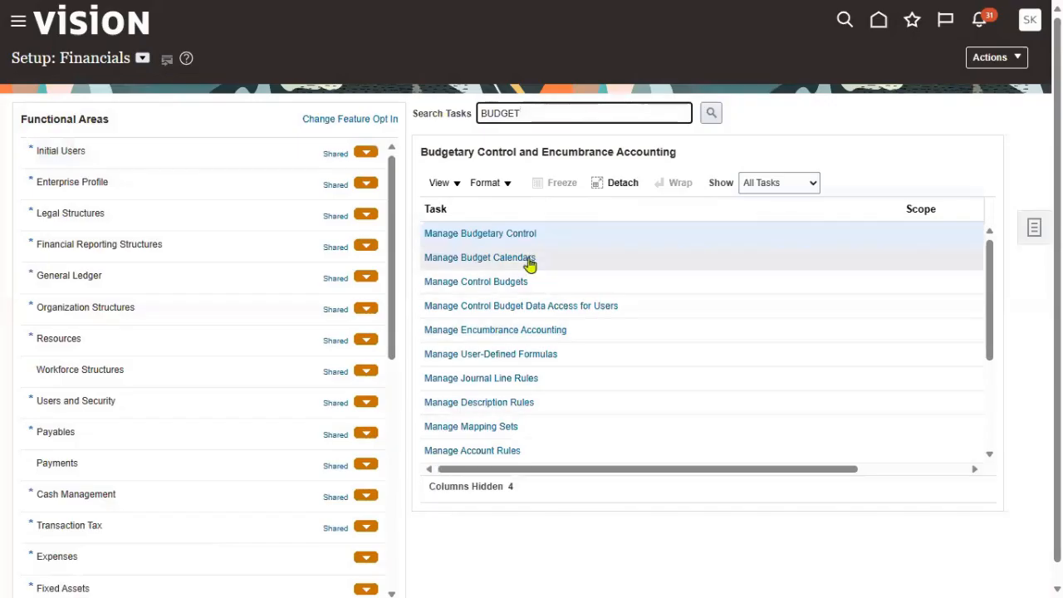
left_click(520, 234)
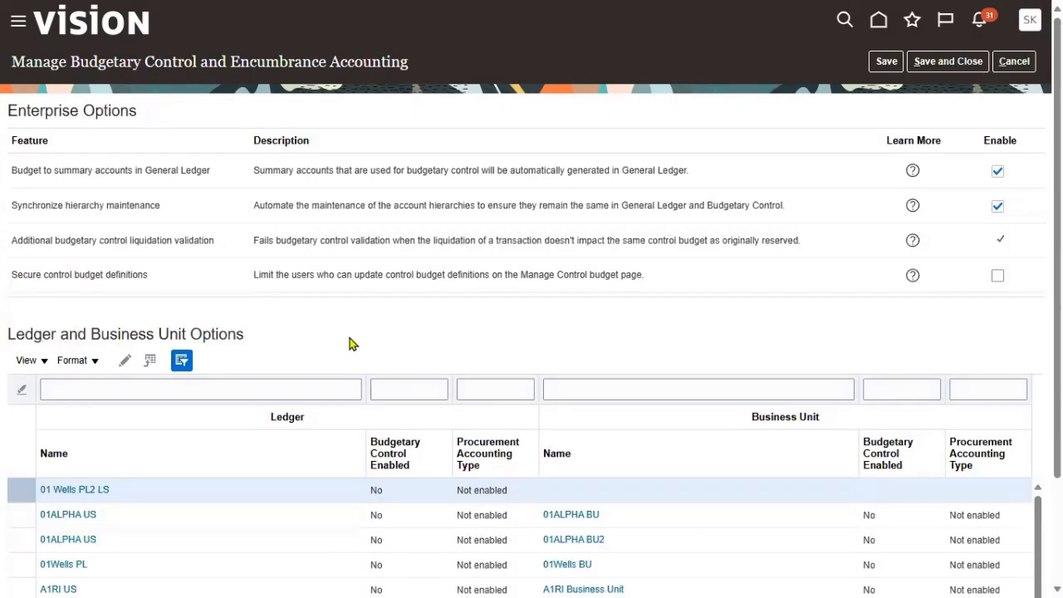
Step: Filter the ledger options by "US P" and open US Primary Ledger on the US1 Business Unit row
left_click(264, 390)
type("U")
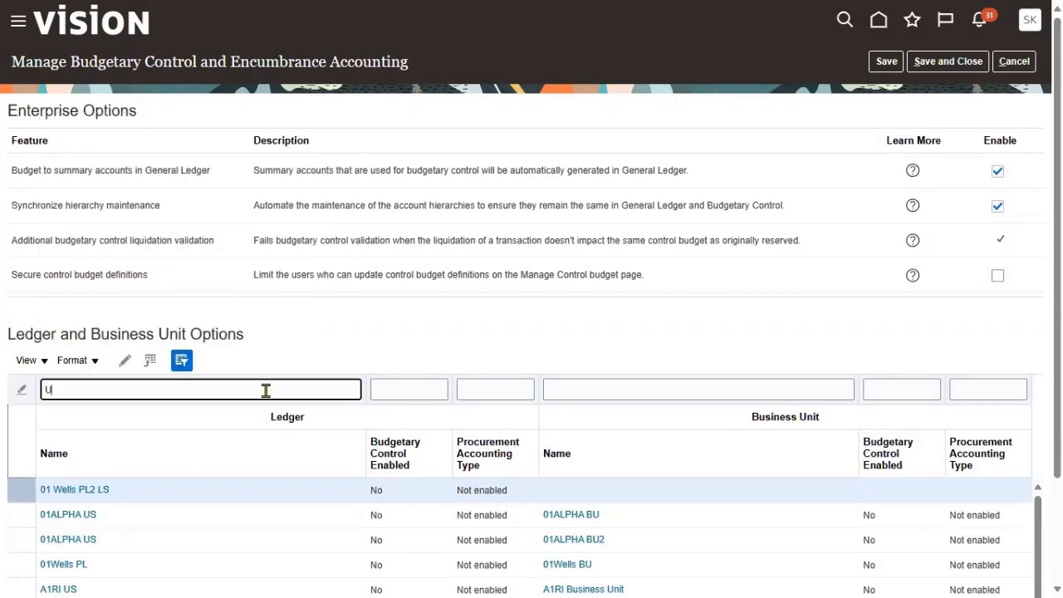
type("S P")
key("Return")
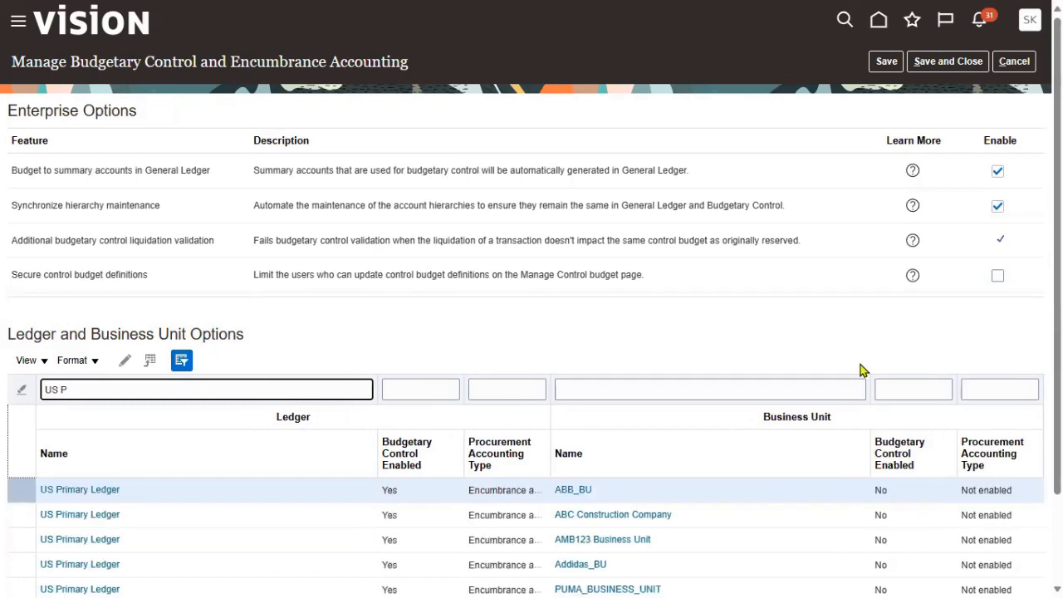
scroll(531, 333, "down", 2)
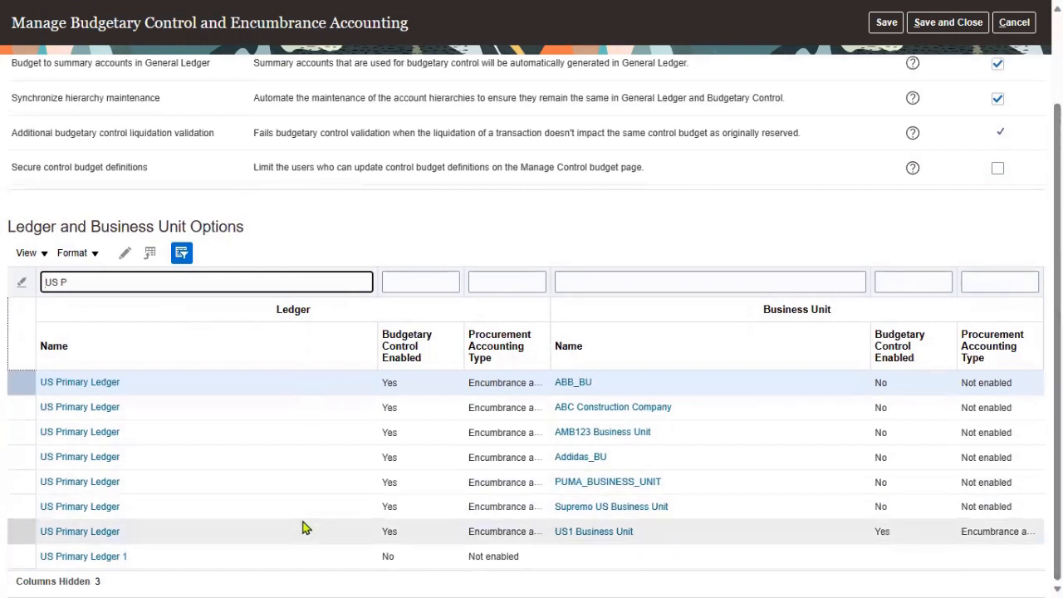
left_click(278, 530)
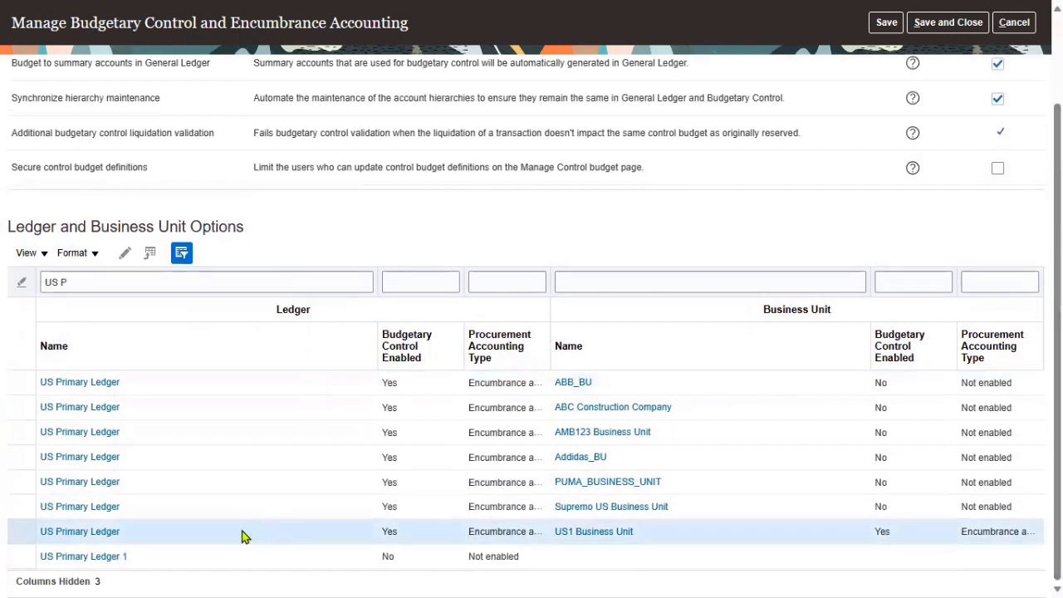
left_click(103, 531)
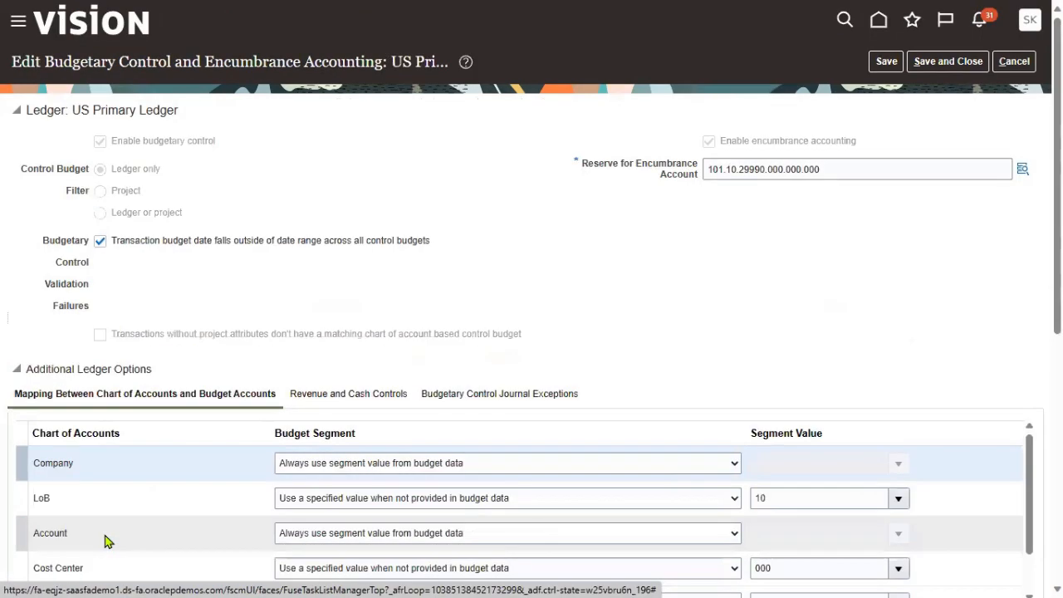
Step: Review the budgetary control settings of US Primary Ledger and US1 Business Unit, then save and close them
scroll(175, 436, "down", 1)
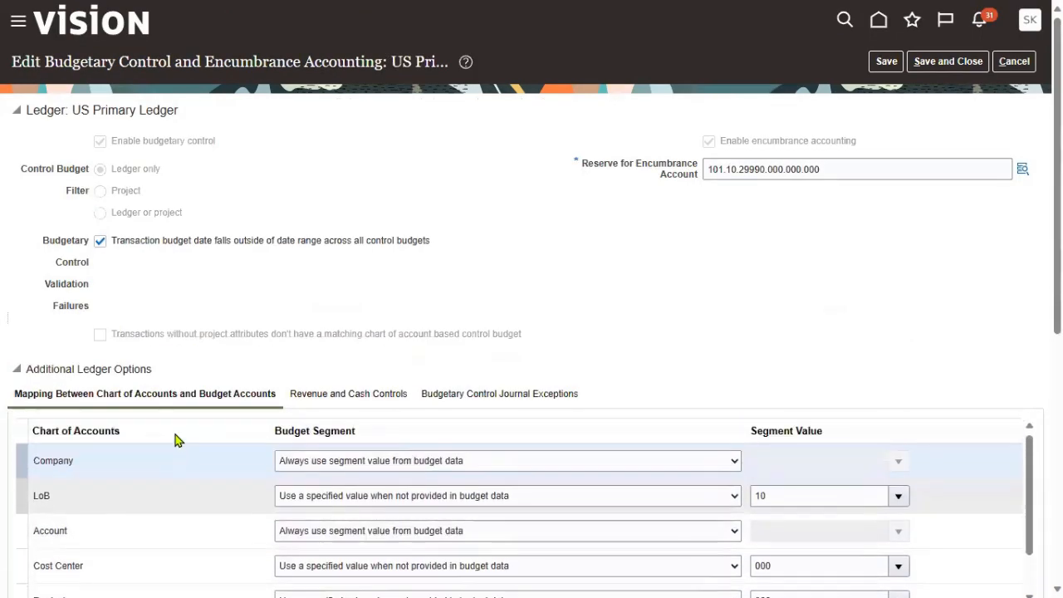
scroll(937, 347, "down", 4)
scroll(938, 349, "down", 1)
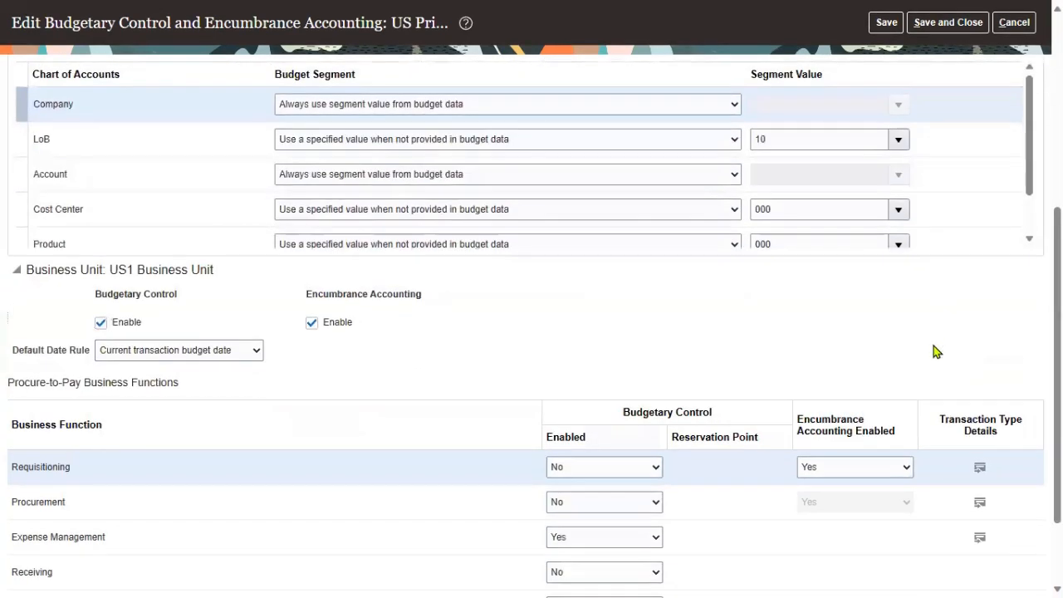
scroll(932, 347, "down", 1)
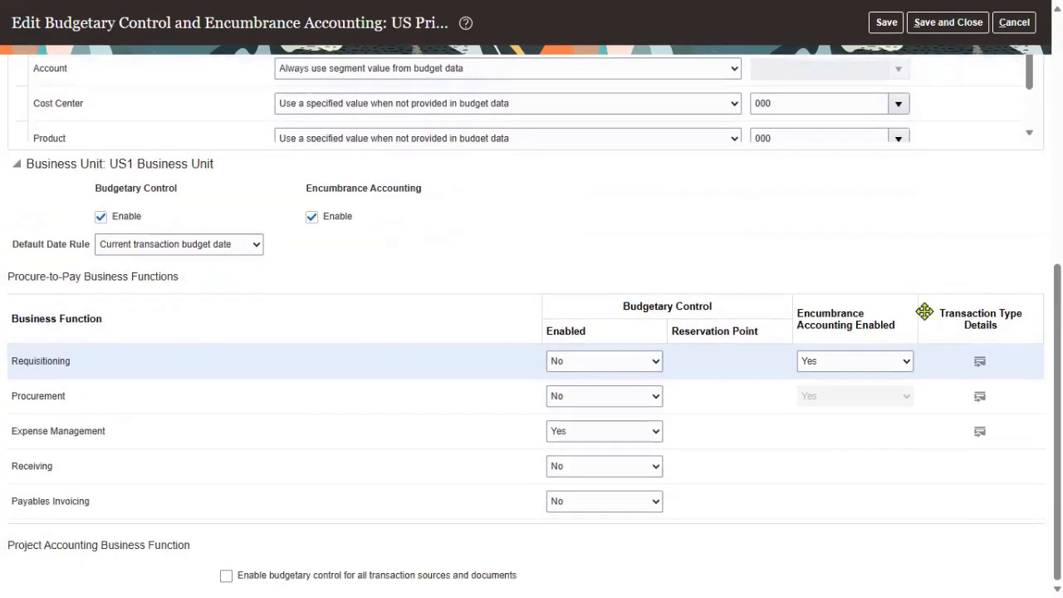
scroll(930, 286, "up", 10)
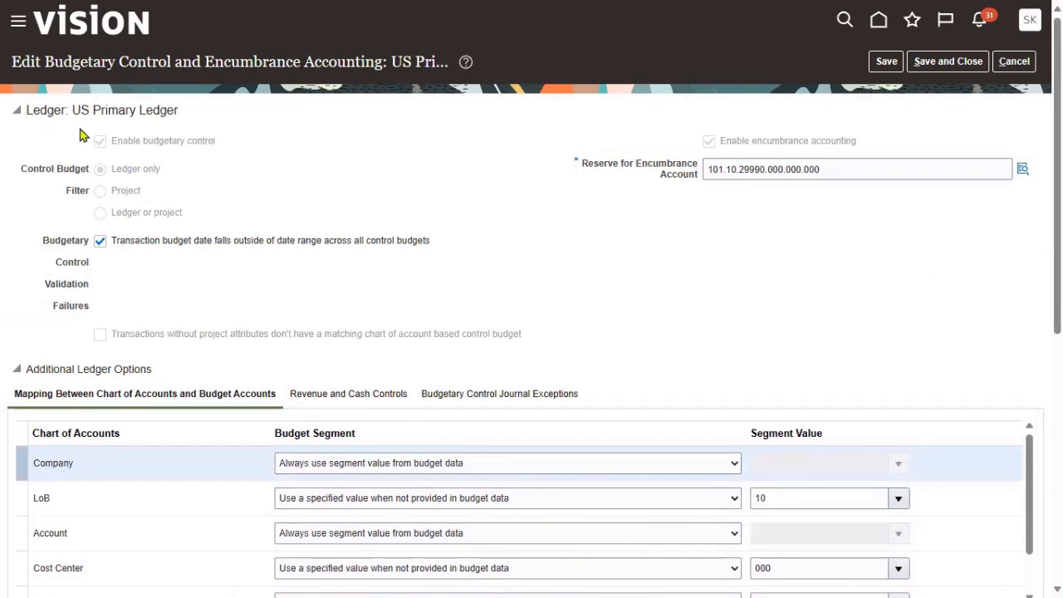
left_click_drag(111, 141, 275, 161)
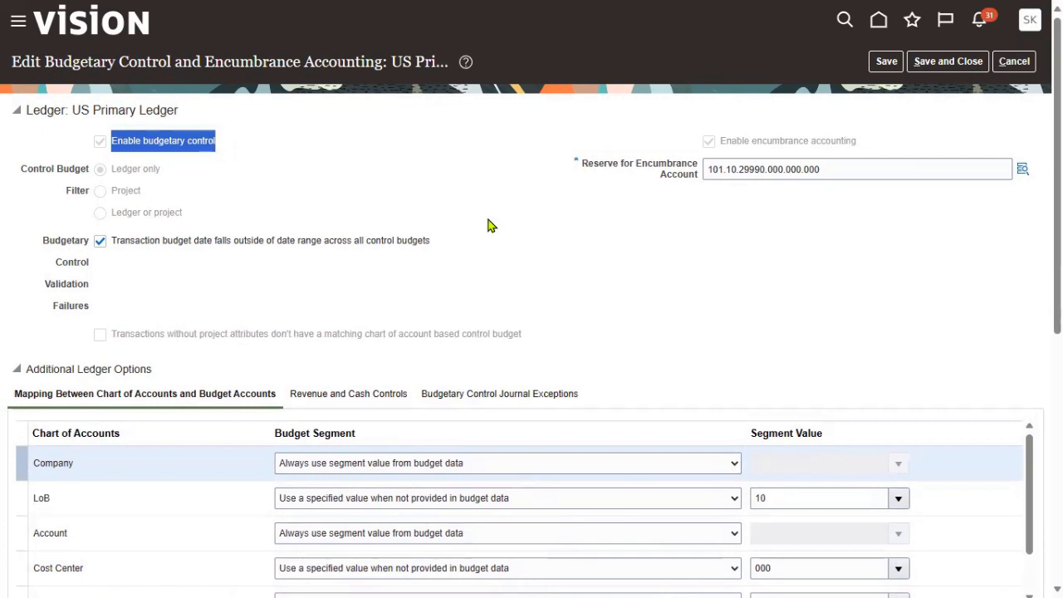
left_click(975, 65)
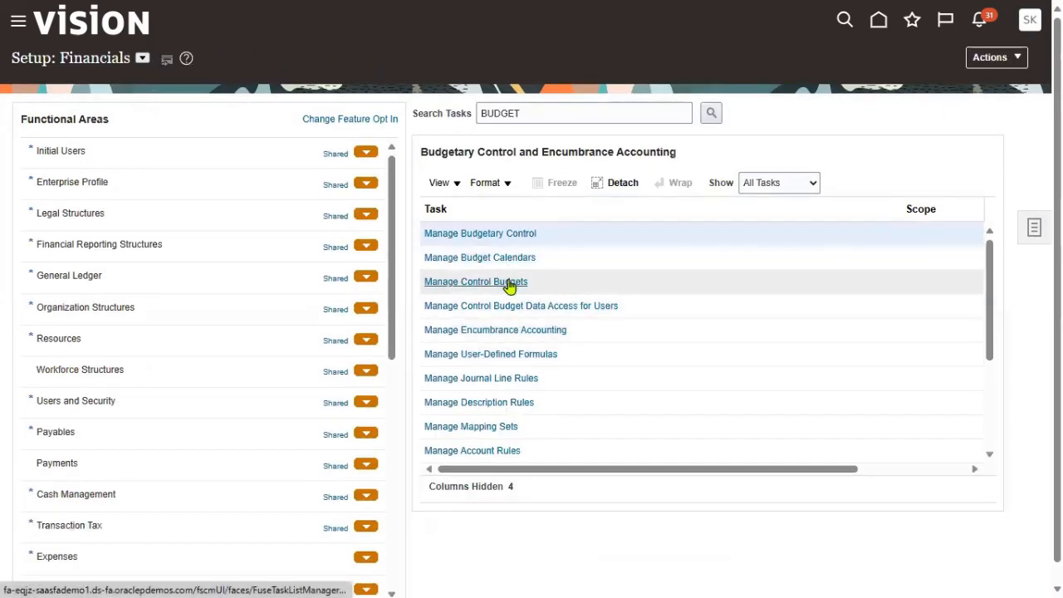
Step: Open the Manage Control Budgets task and filter the control budgets by ledger "US P"
left_click(506, 282)
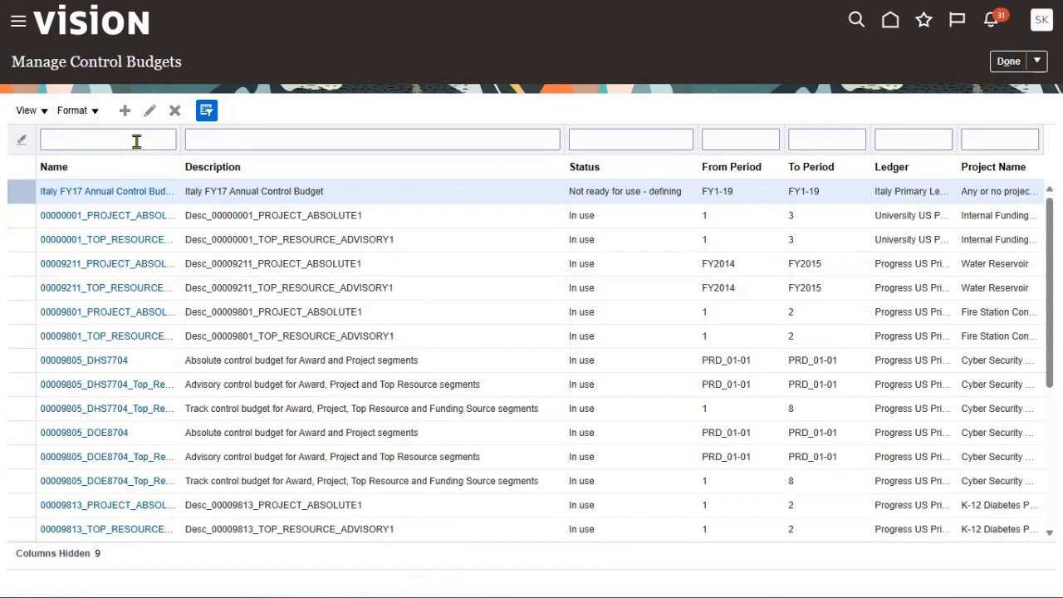
left_click(910, 142)
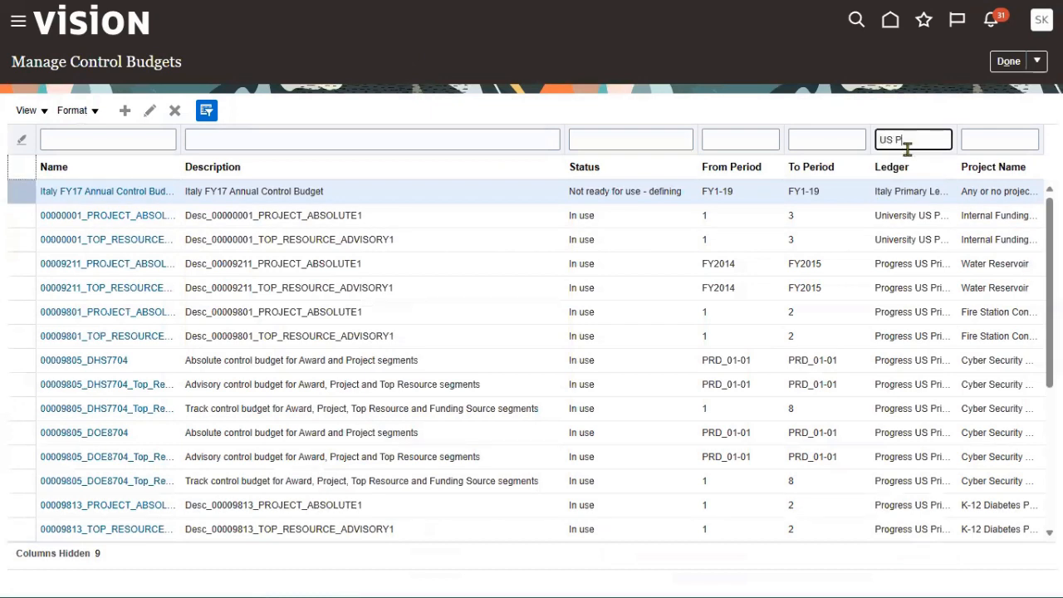
key("Return")
Step: Open the US 2023 Detail Budget control budget and examine its settings, override rules and supplemental rules
left_click(238, 191)
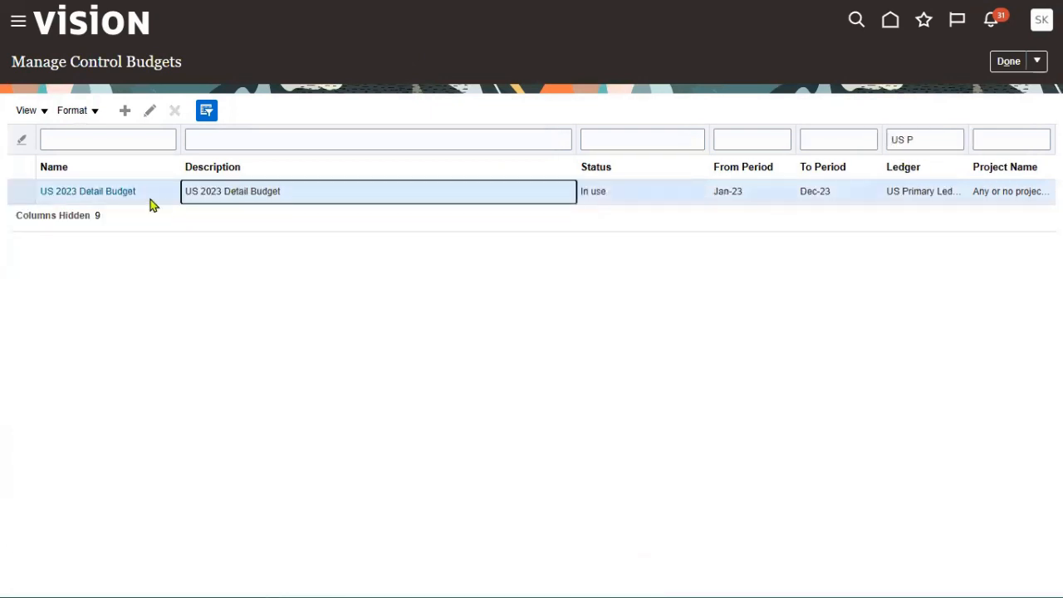
left_click(119, 192)
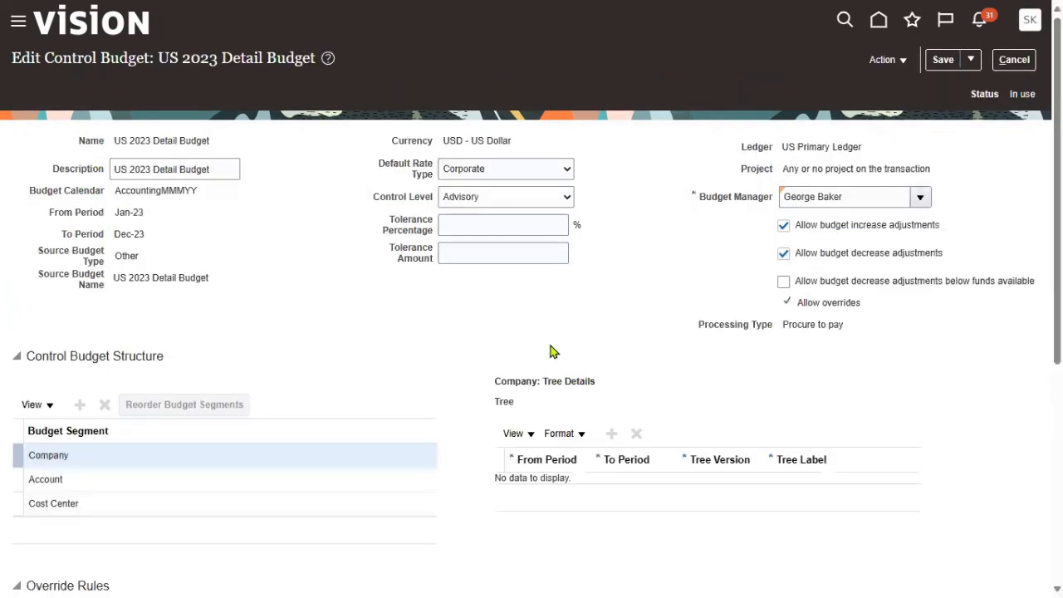
scroll(554, 350, "down", 3)
scroll(452, 382, "down", 3)
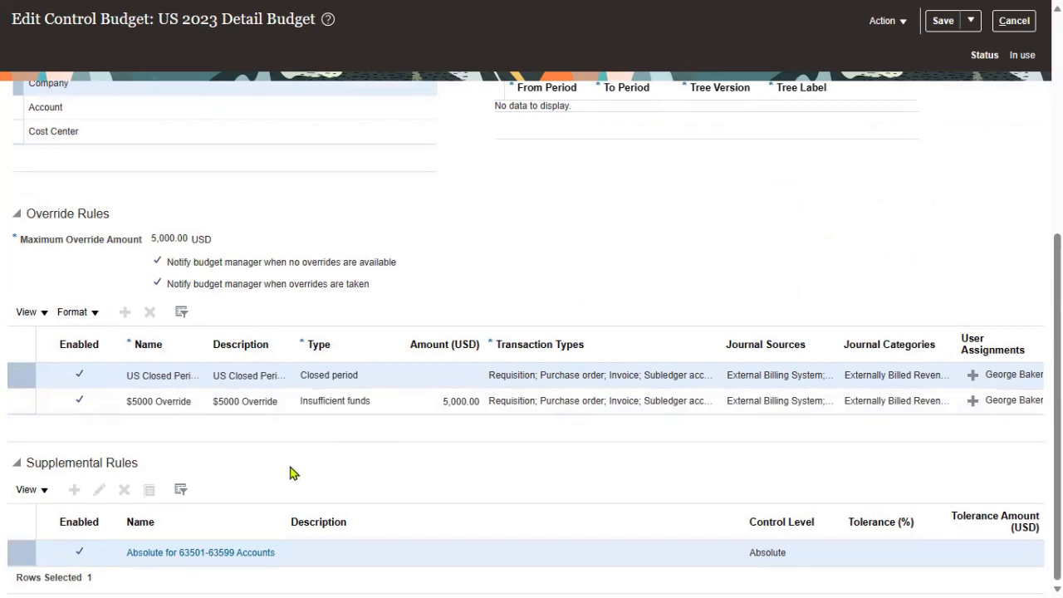
Step: Close the US 2023 Detail Budget control budget, confirm the closure, and return to the control budgets list
scroll(441, 341, "up", 3)
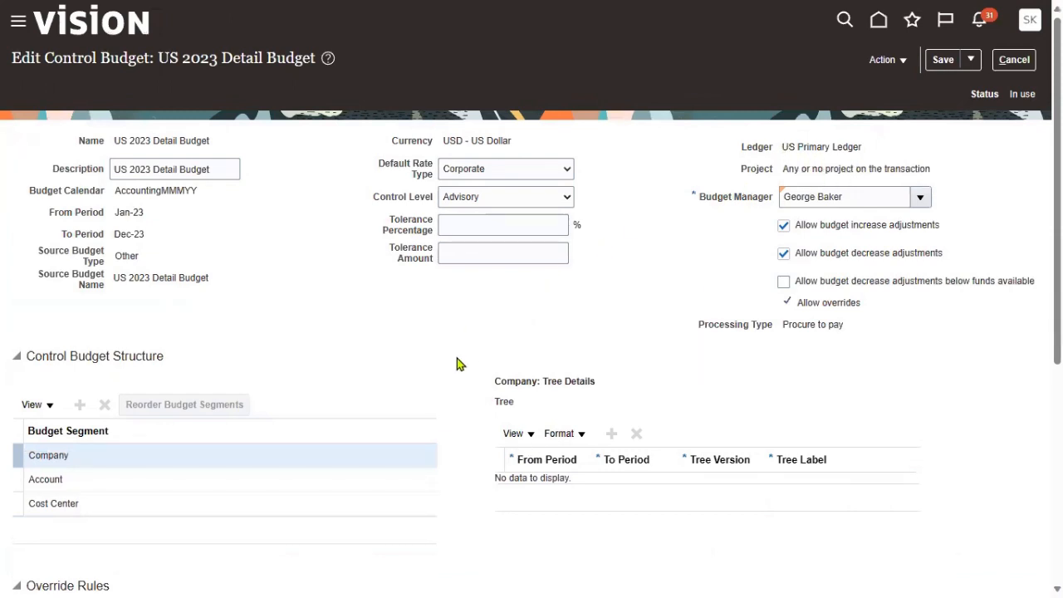
scroll(457, 357, "down", 5)
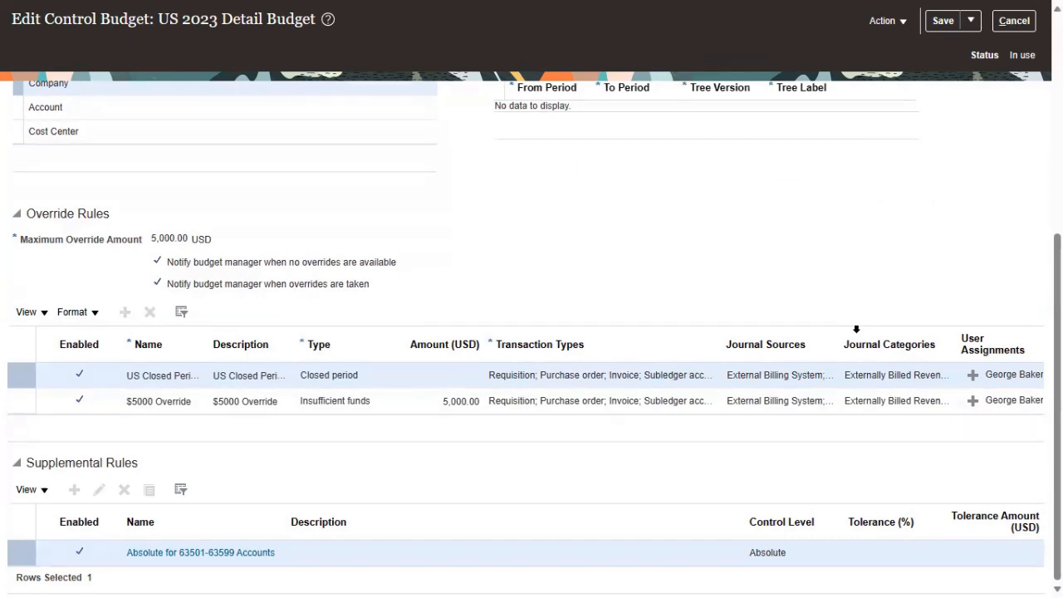
scroll(856, 329, "up", 5)
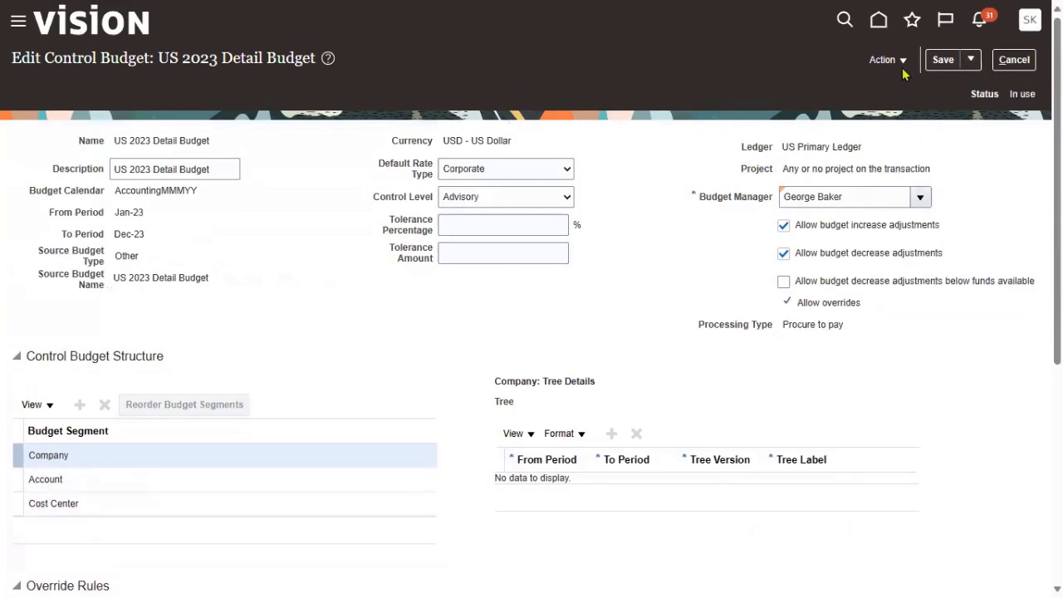
left_click(895, 67)
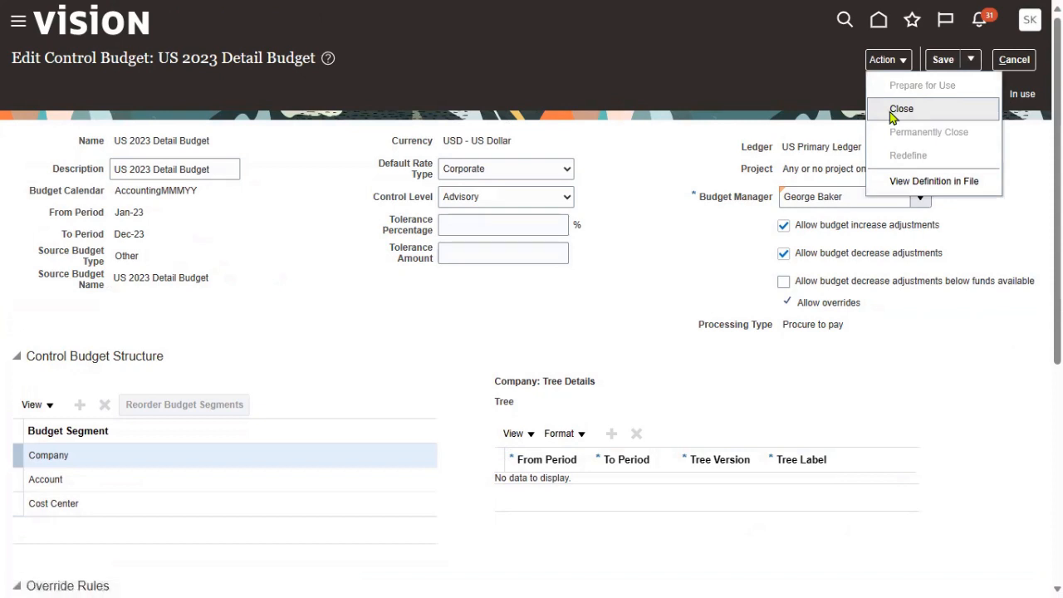
left_click(901, 109)
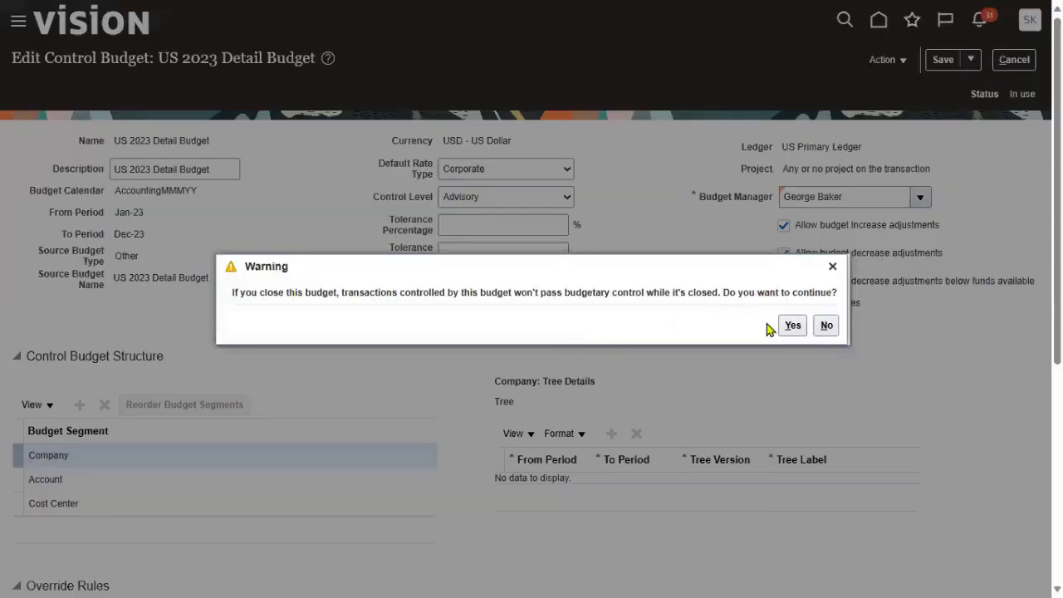
left_click(792, 326)
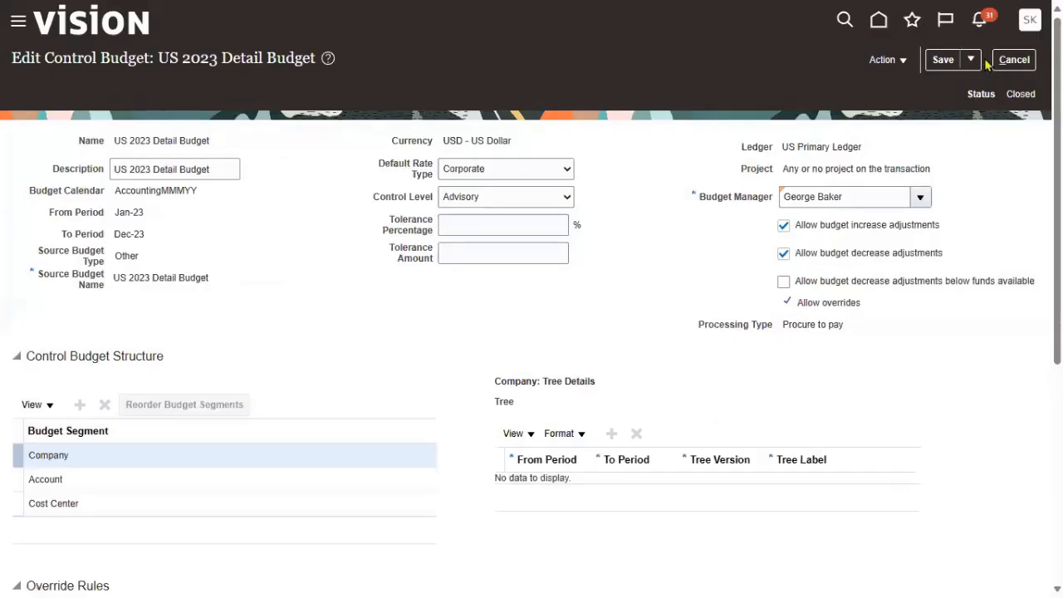
left_click(970, 60)
left_click(1015, 60)
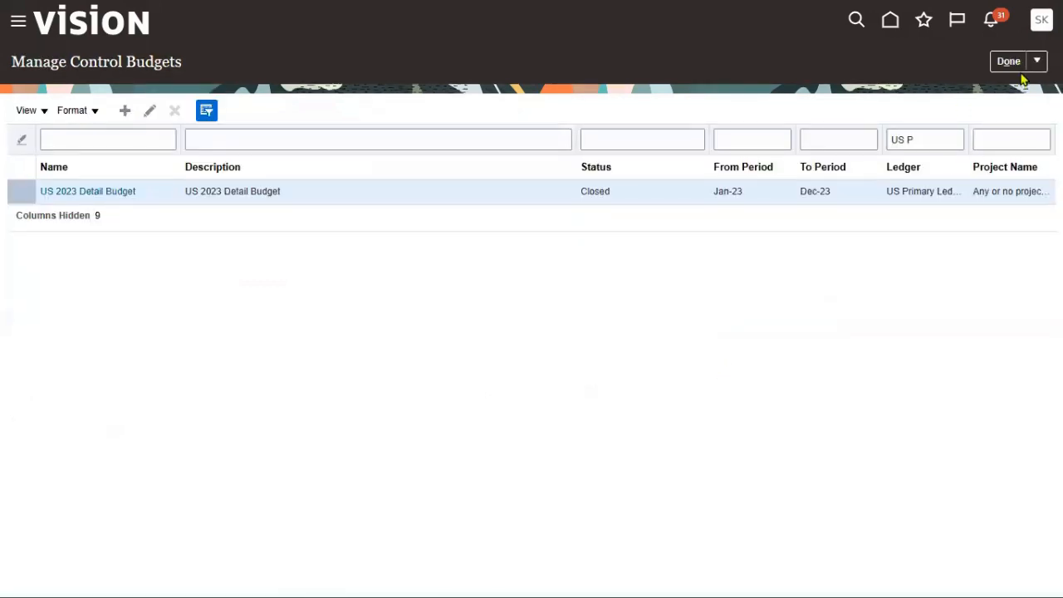
Step: Refresh the control budgets list filtered by ledger "US P", check the US 2023 Detail Budget status, and leave the list
left_click(930, 139)
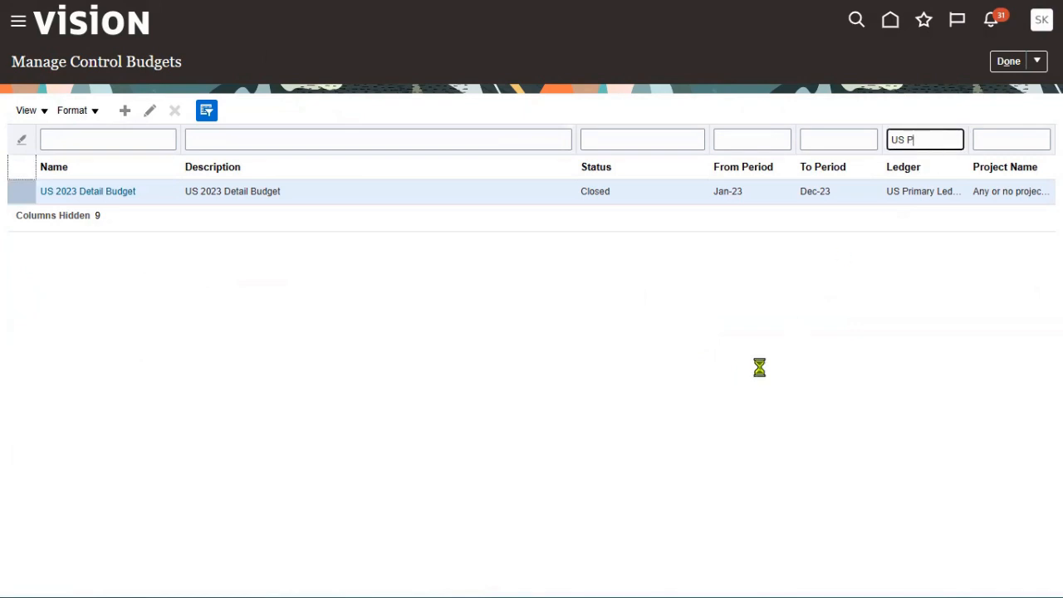
left_click(637, 195)
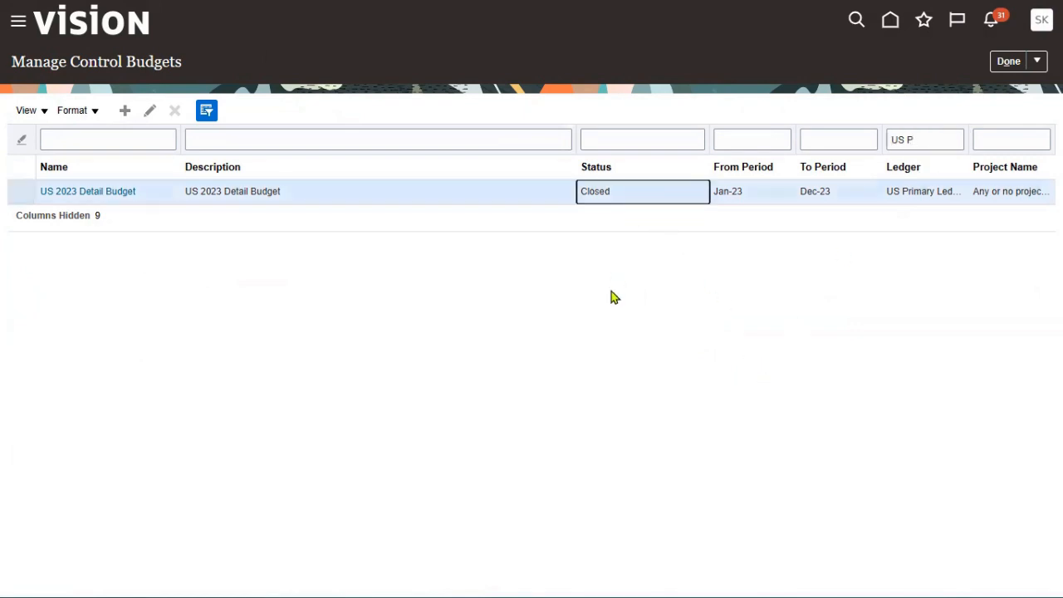
left_click(1009, 62)
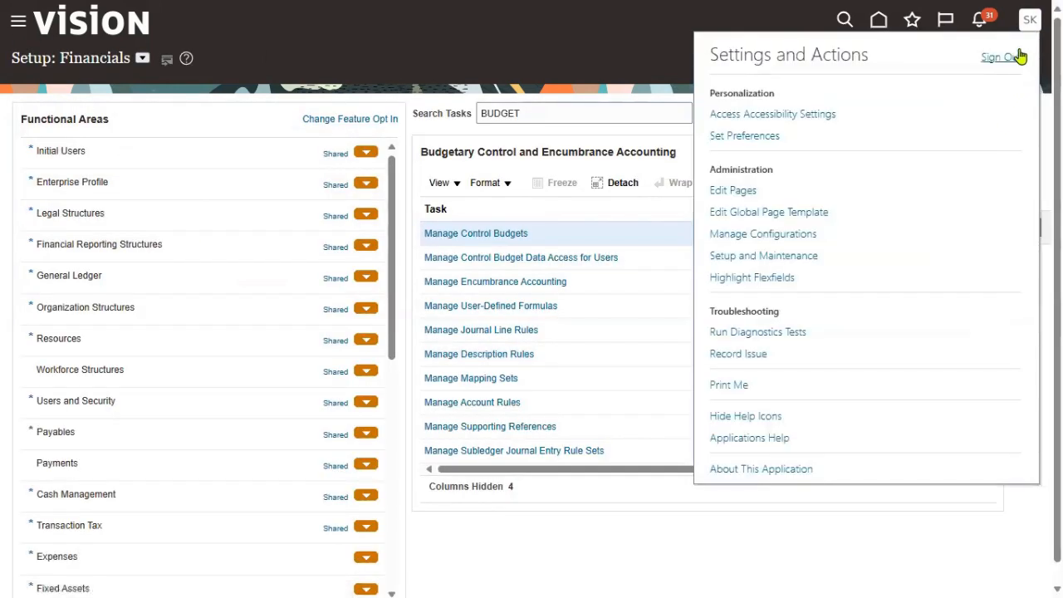
Step: Sign out of the setup account and sign in as the general accounting user with the user ID and saved password
left_click(1001, 59)
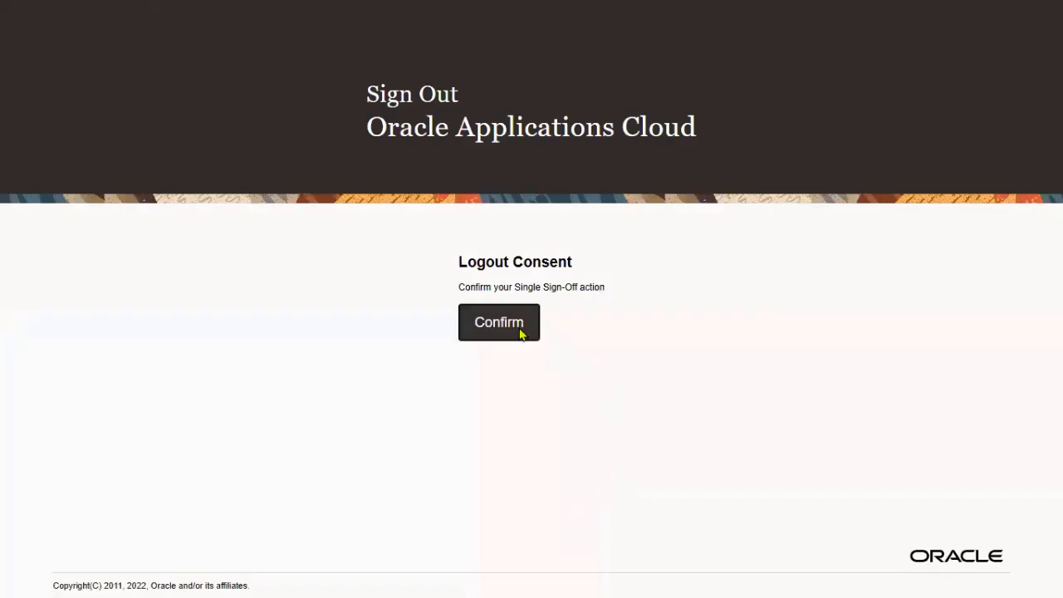
left_click(520, 333)
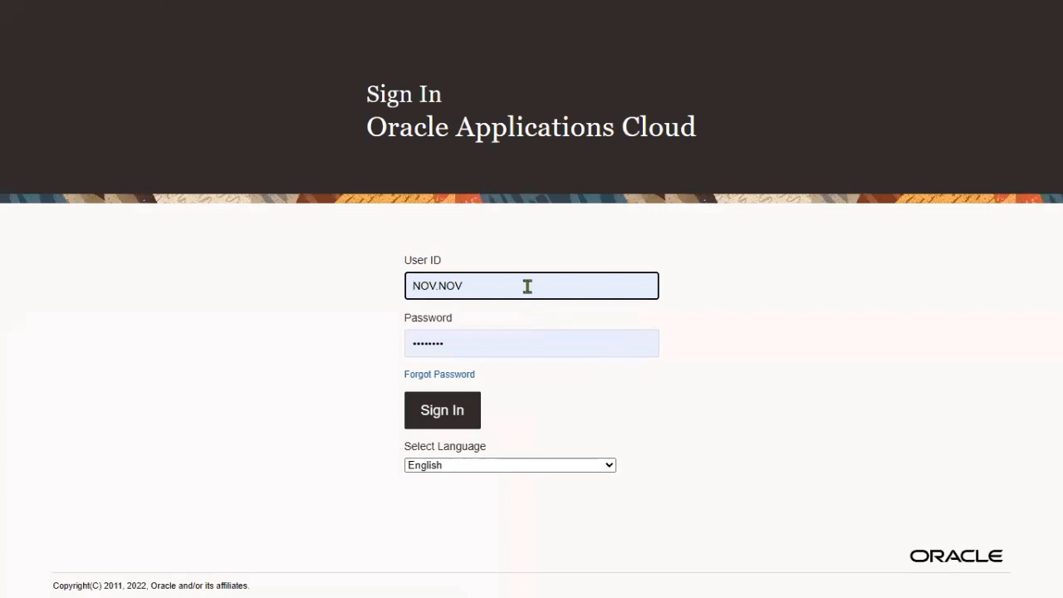
double_click(526, 285)
type("chandra")
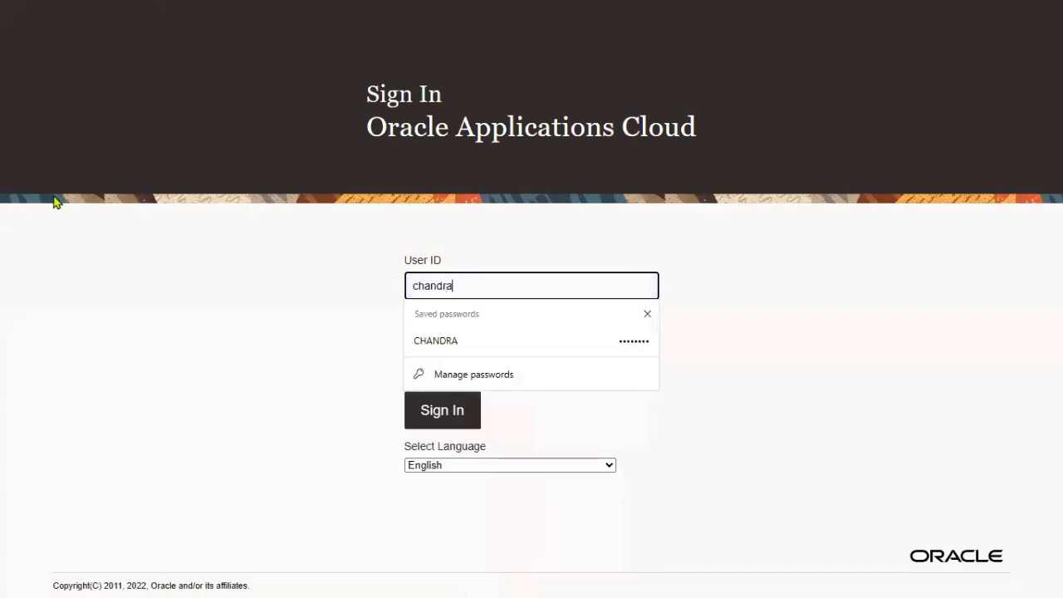
left_click(426, 337)
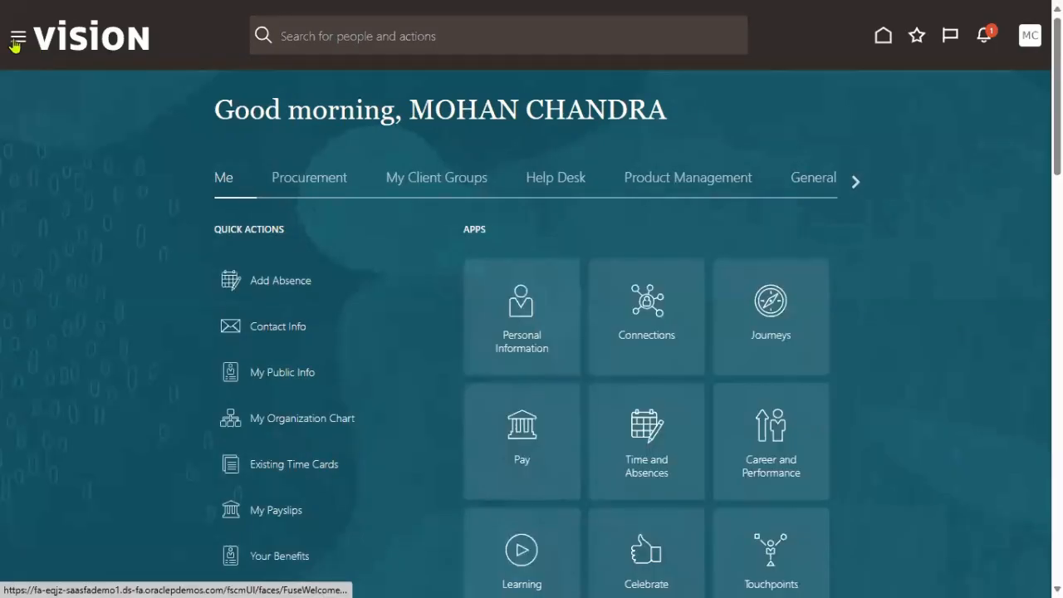
Step: Open the Manage Journals task from the General Accounting journals work area
left_click(15, 39)
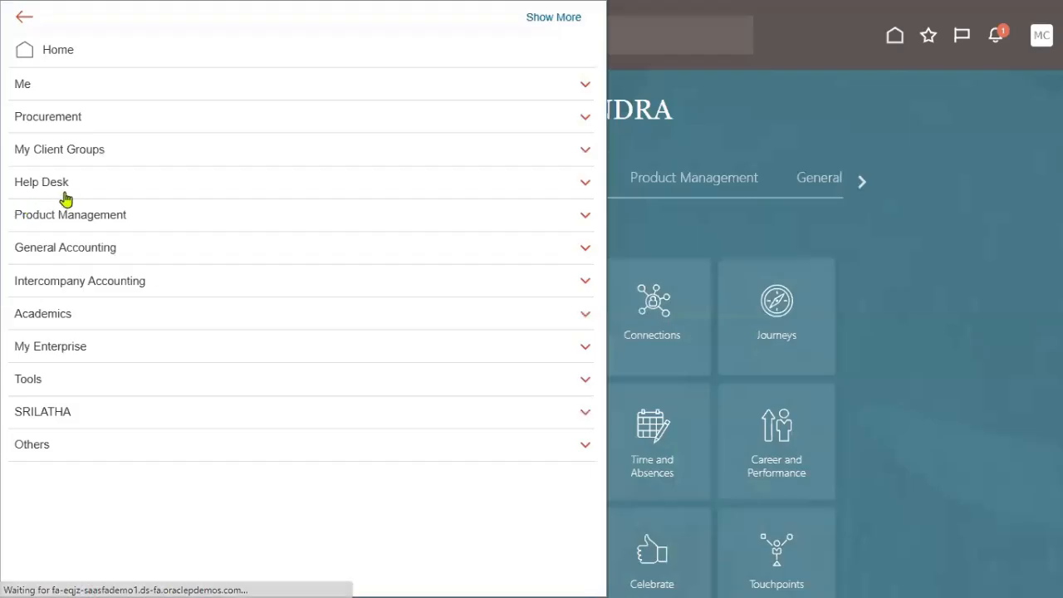
left_click(73, 248)
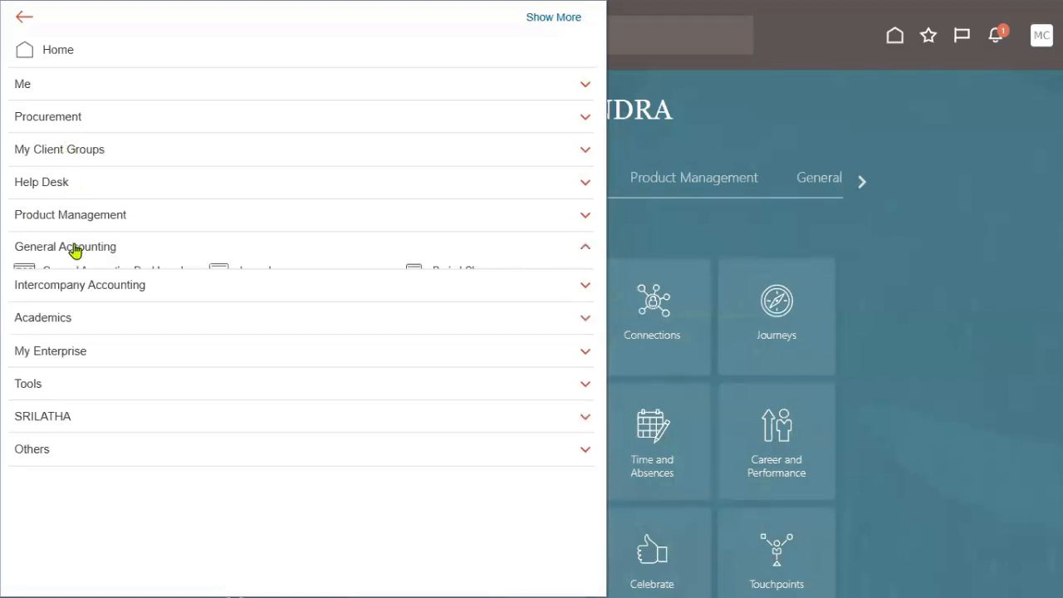
left_click(264, 278)
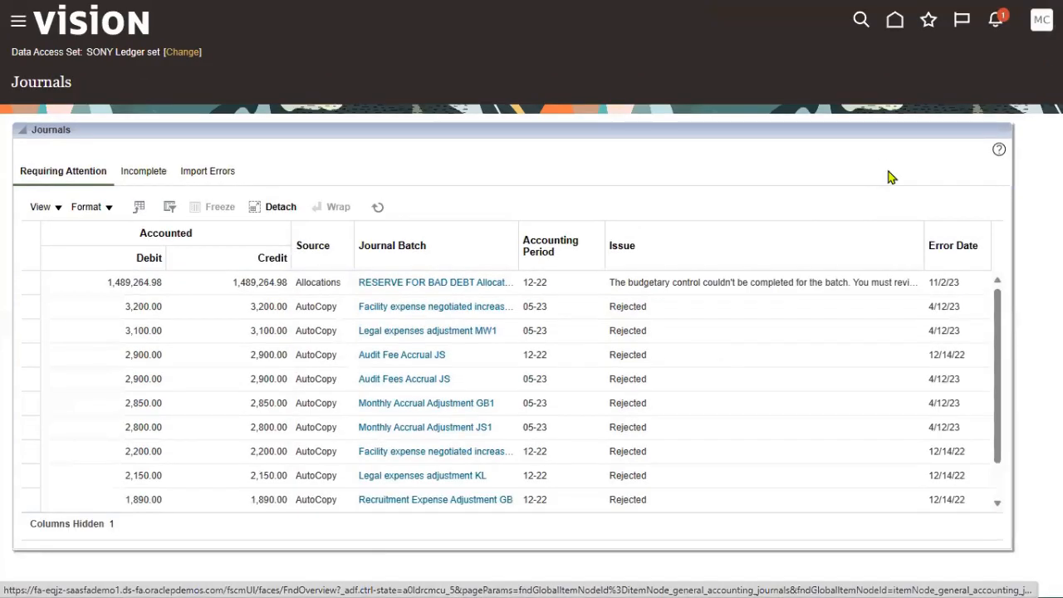
left_click(1046, 172)
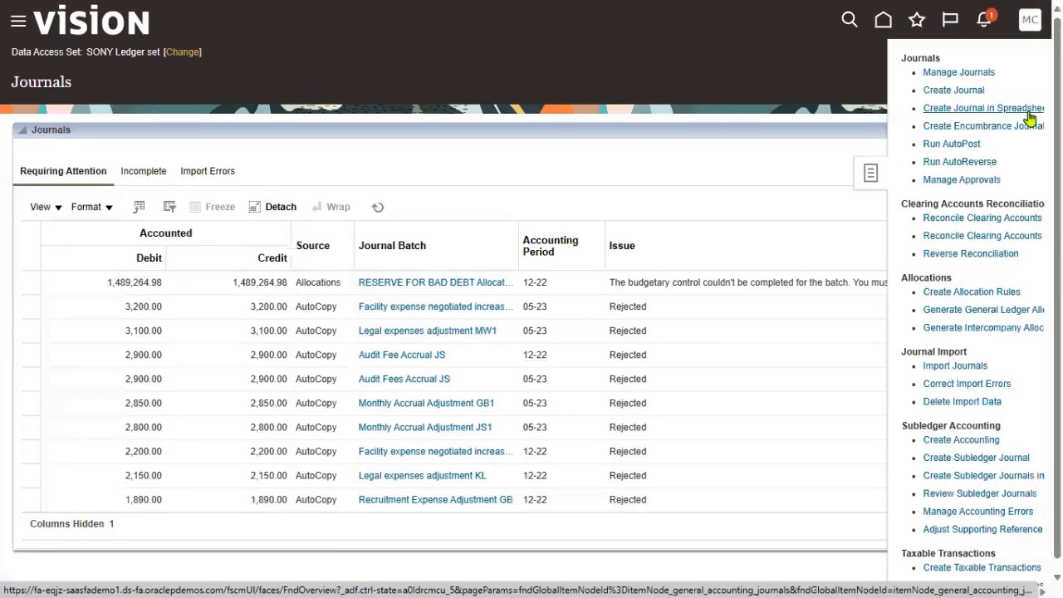
Step: Search for journals starting with "RTL-1" in accounting period 11-23
left_click(483, 171)
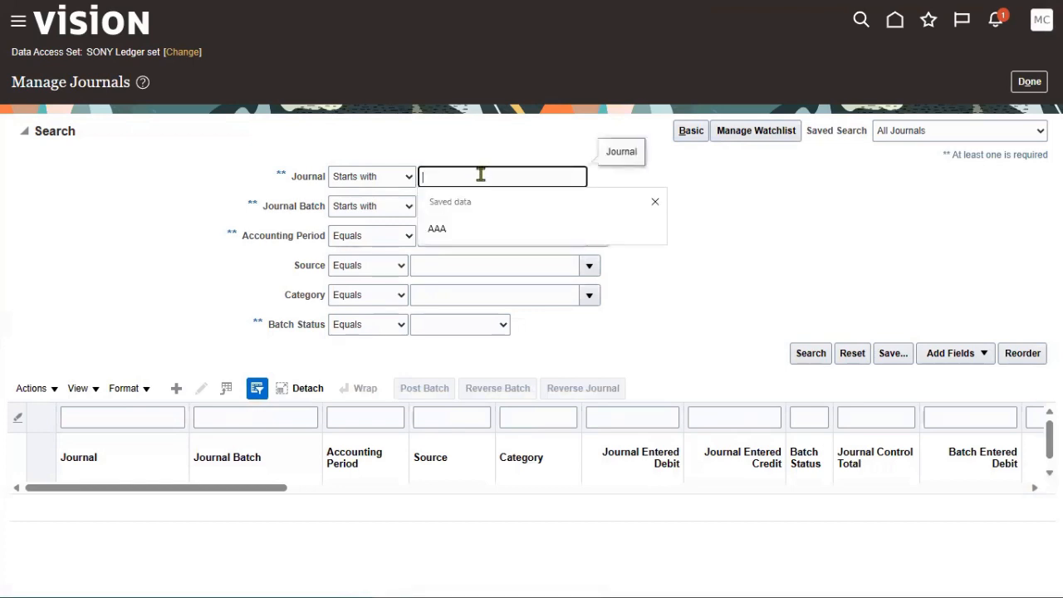
type("RTL-1")
key("Tab")
key("Tab")
key("Tab")
key("Tab")
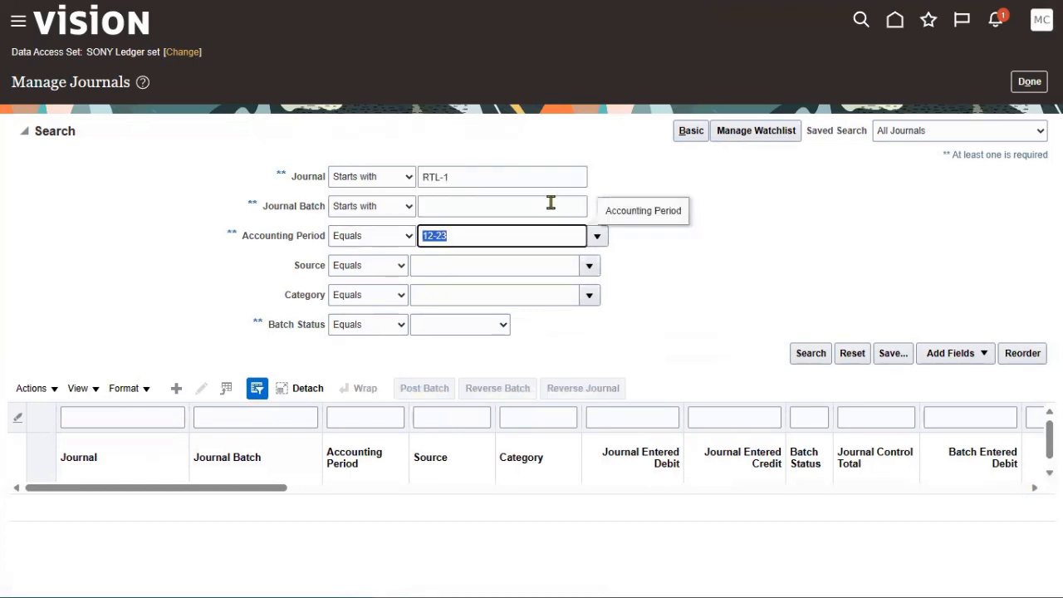
key("Left")
key("Right")
left_click(807, 356)
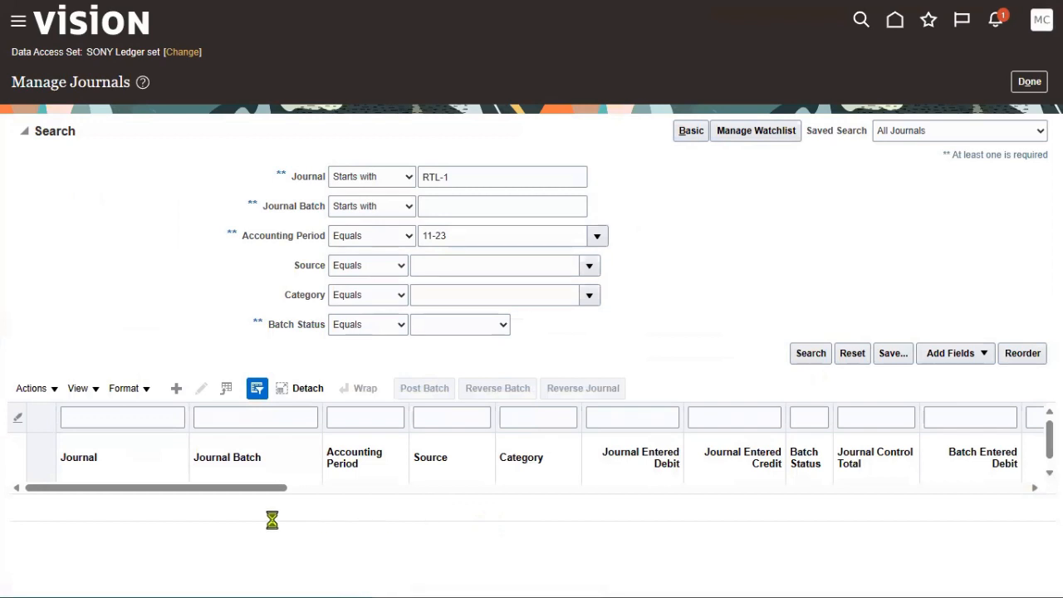
Step: Open journal RTL-1, submit its batch for posting, and return to the journal list
left_click(83, 283)
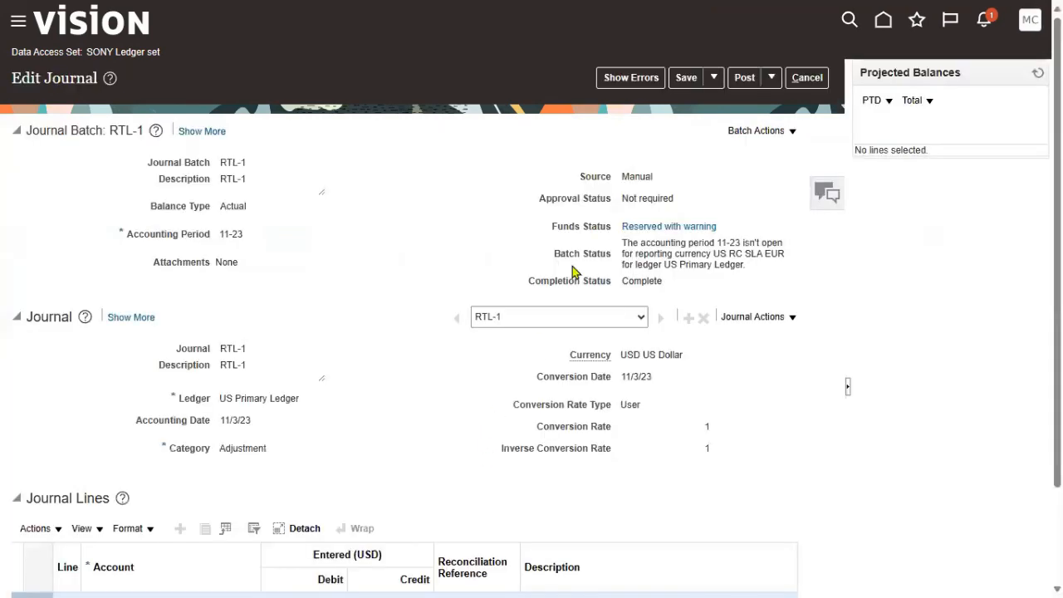
left_click(754, 78)
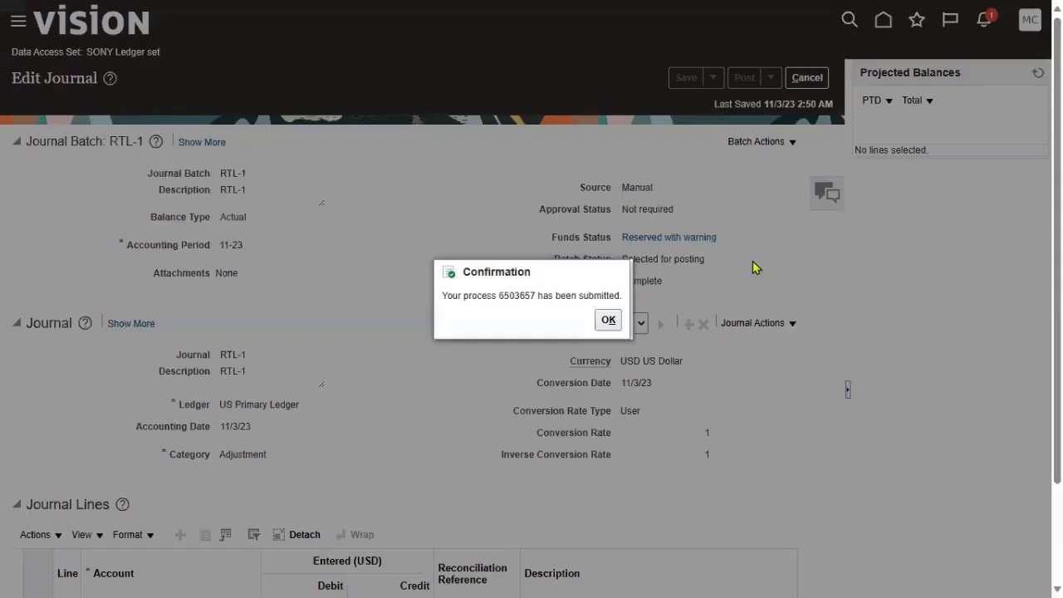
left_click(607, 320)
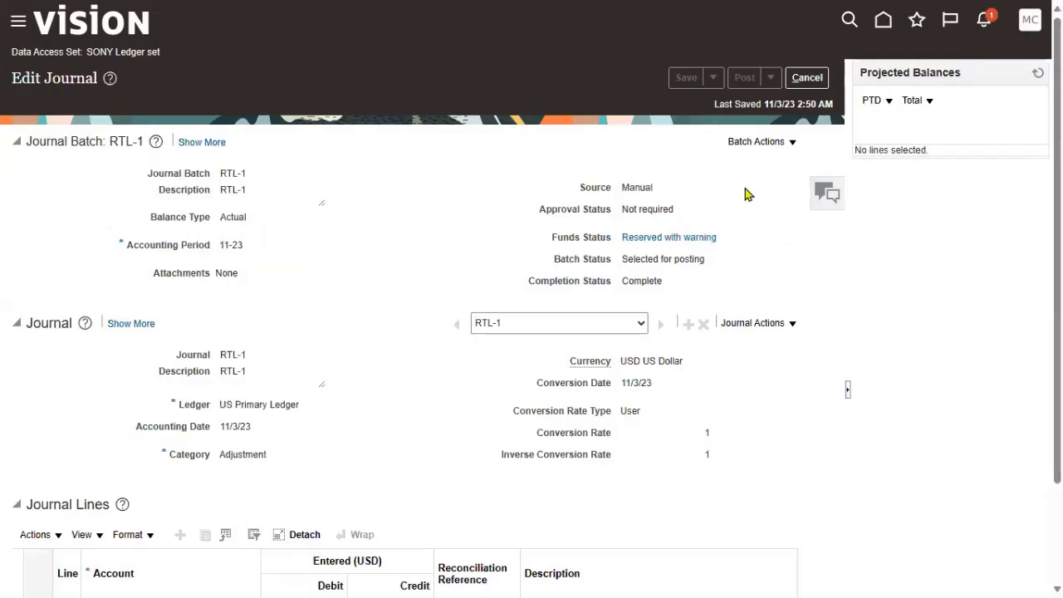
left_click(807, 78)
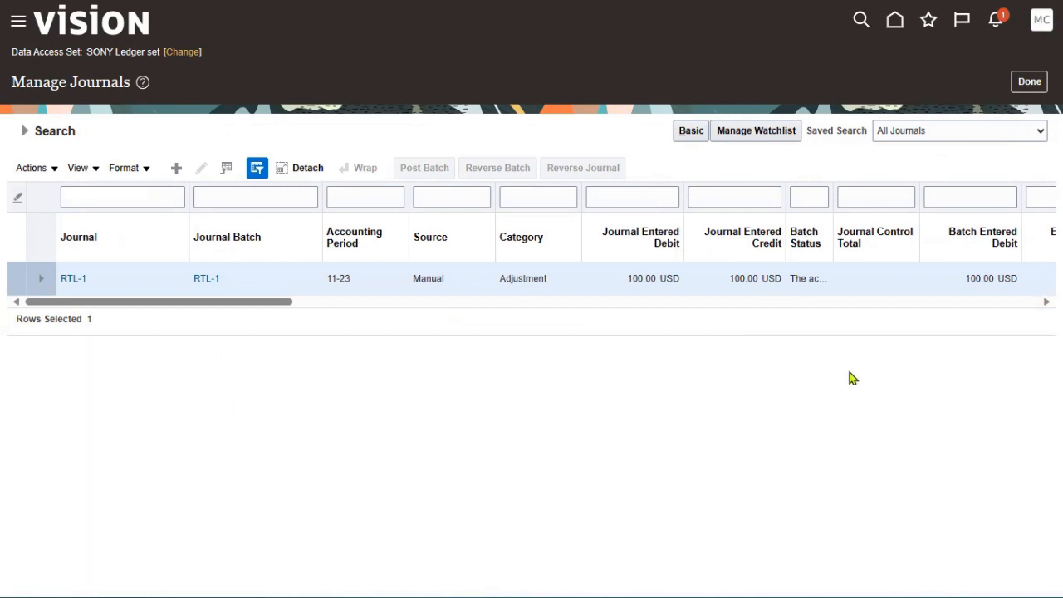
Step: Start a new journal with batch name and description RTL-2 in accounting period 11-23
left_click(1027, 82)
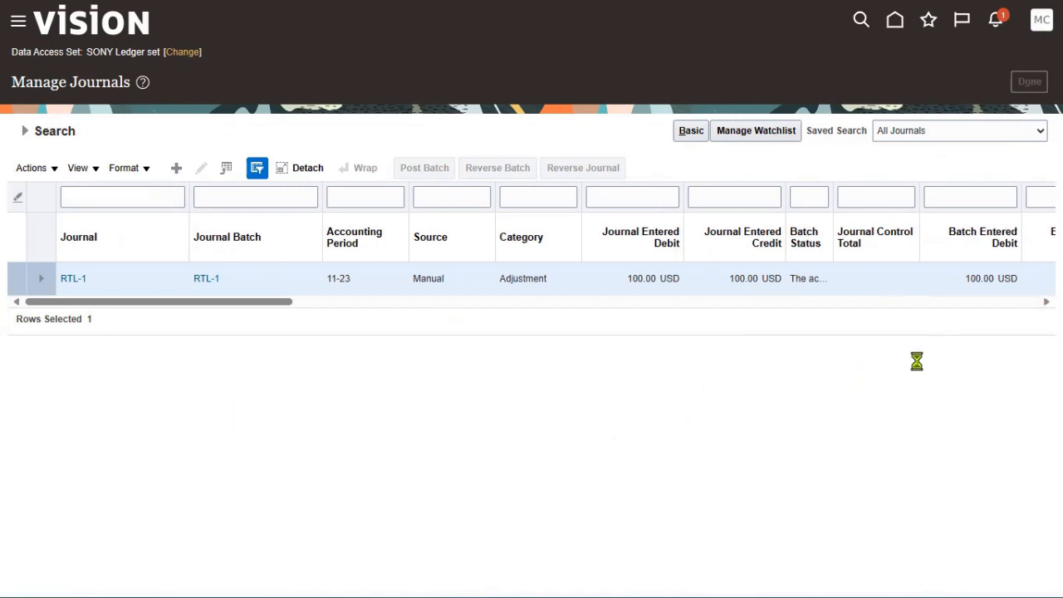
left_click(1042, 176)
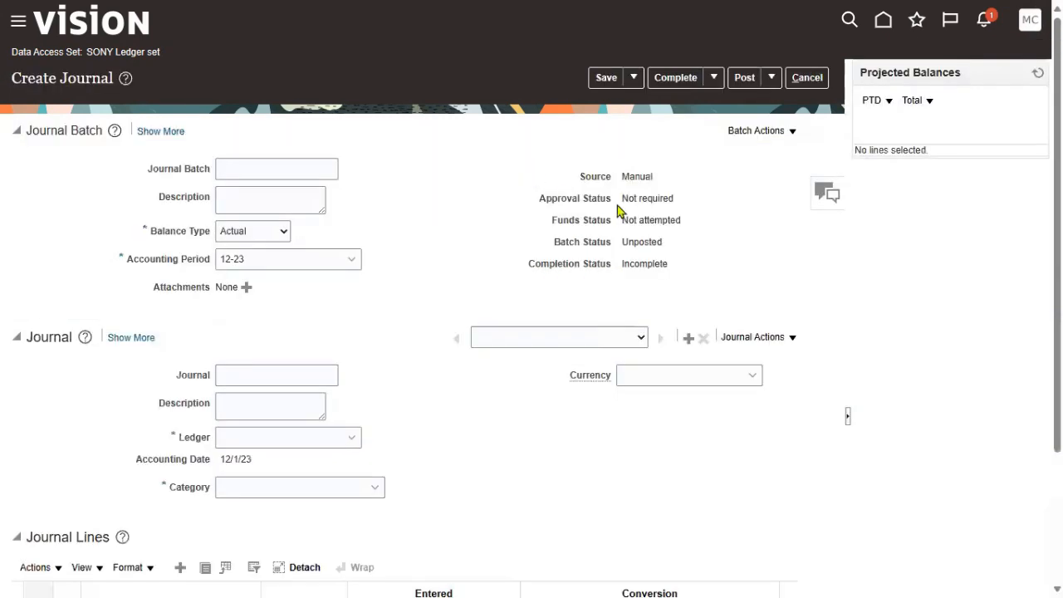
left_click(299, 167)
type("RTL-1")
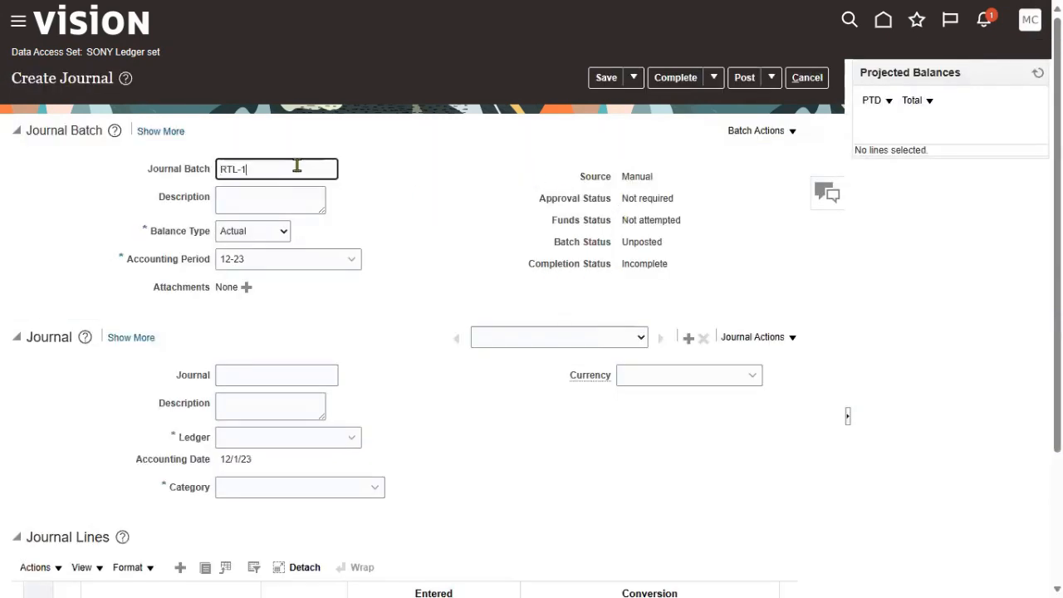
key("ctrl+a")
key("ctrl+c")
key("Tab")
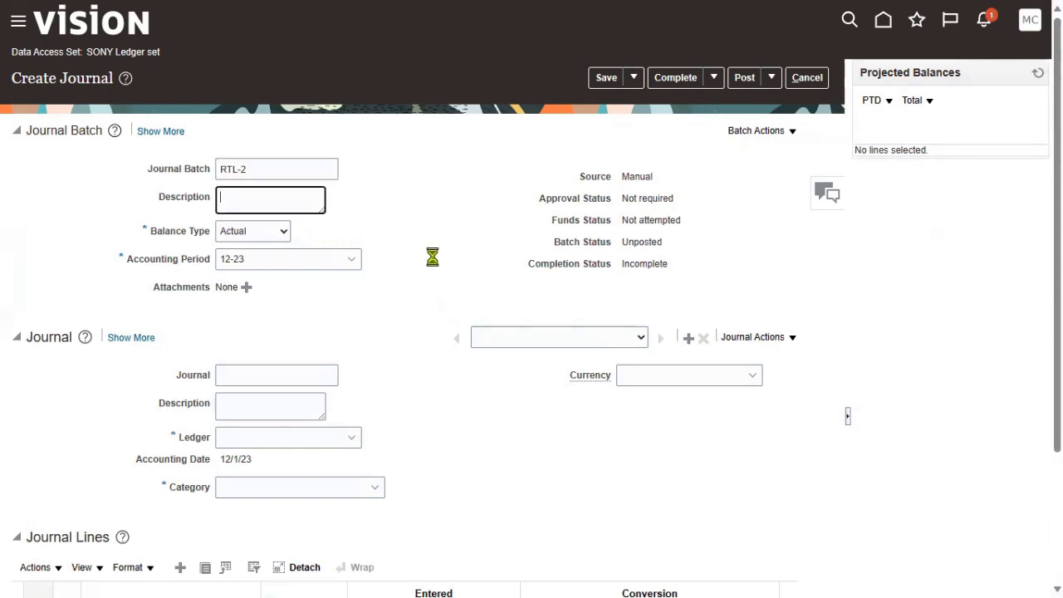
key("ctrl+v")
left_click(349, 258)
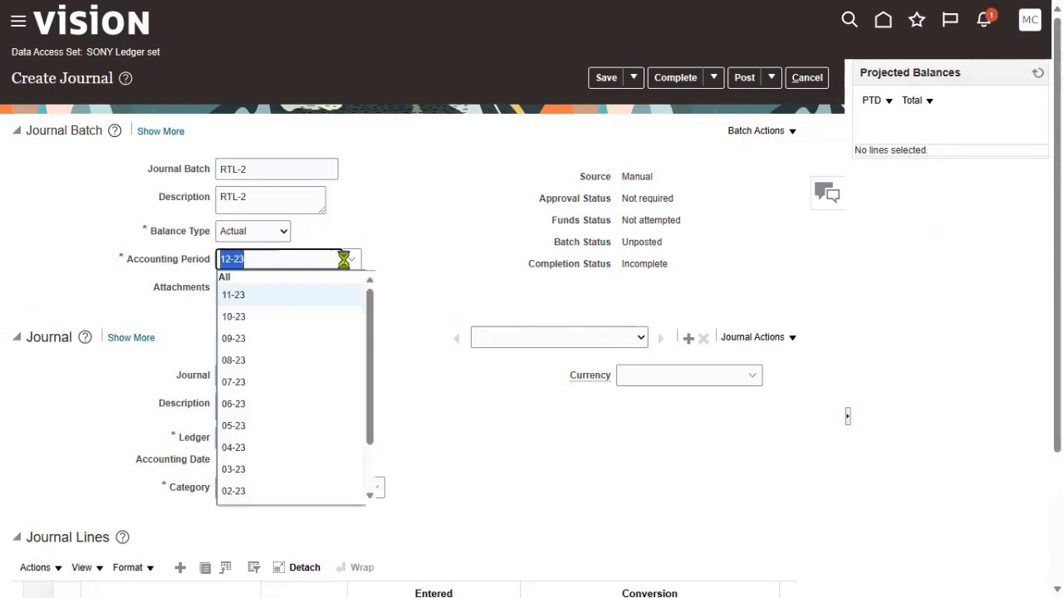
left_click(312, 294)
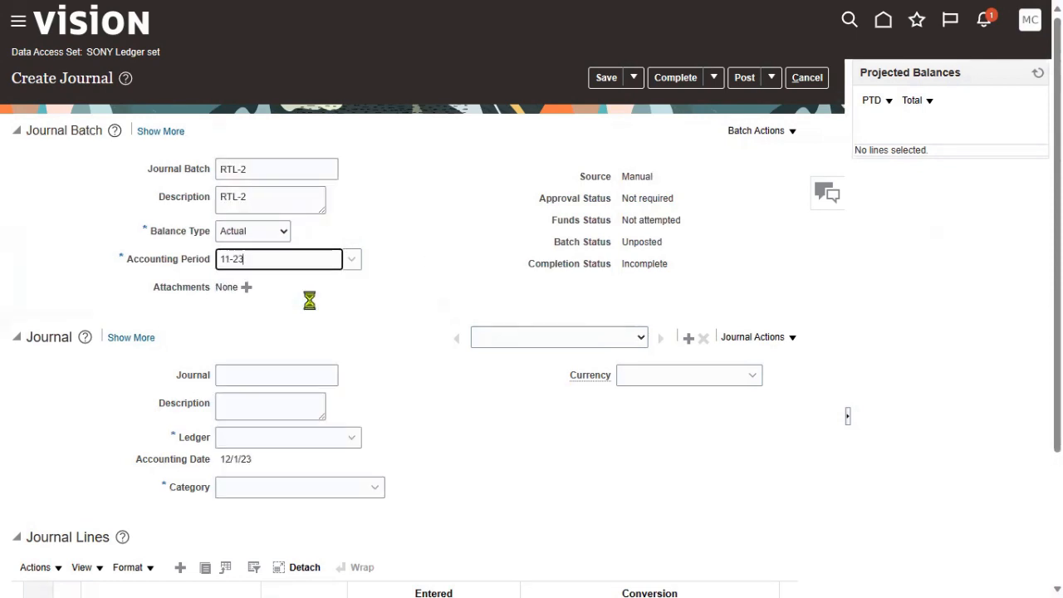
Step: Name the journal and its description RTL-2, assign US Primary Ledger, and set the category to Accrual
left_click(288, 375)
key("ctrl+v")
left_click(279, 406)
key("ctrl+v")
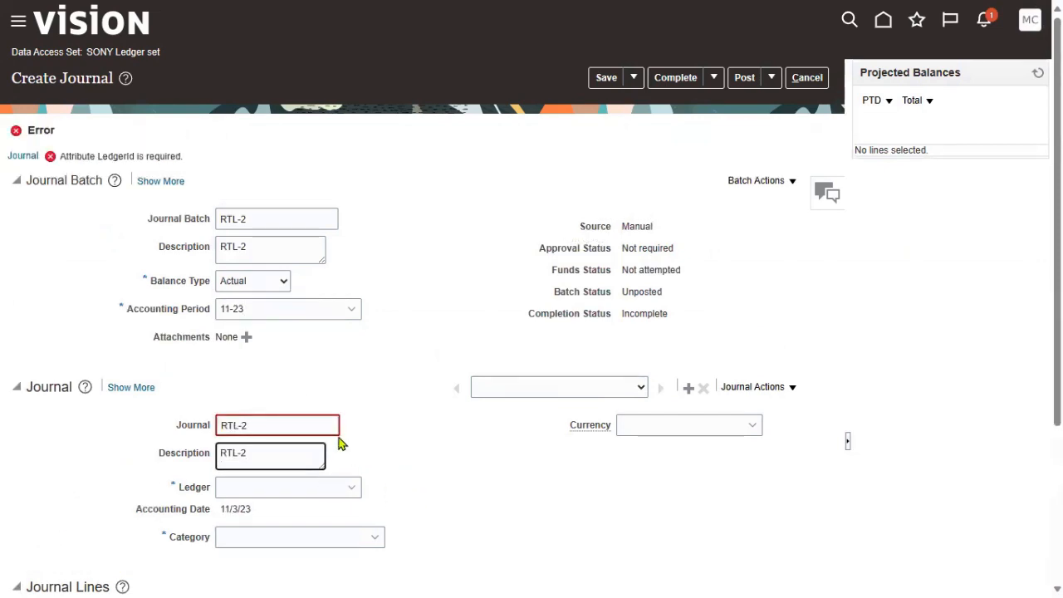
left_click(302, 424)
left_click(294, 485)
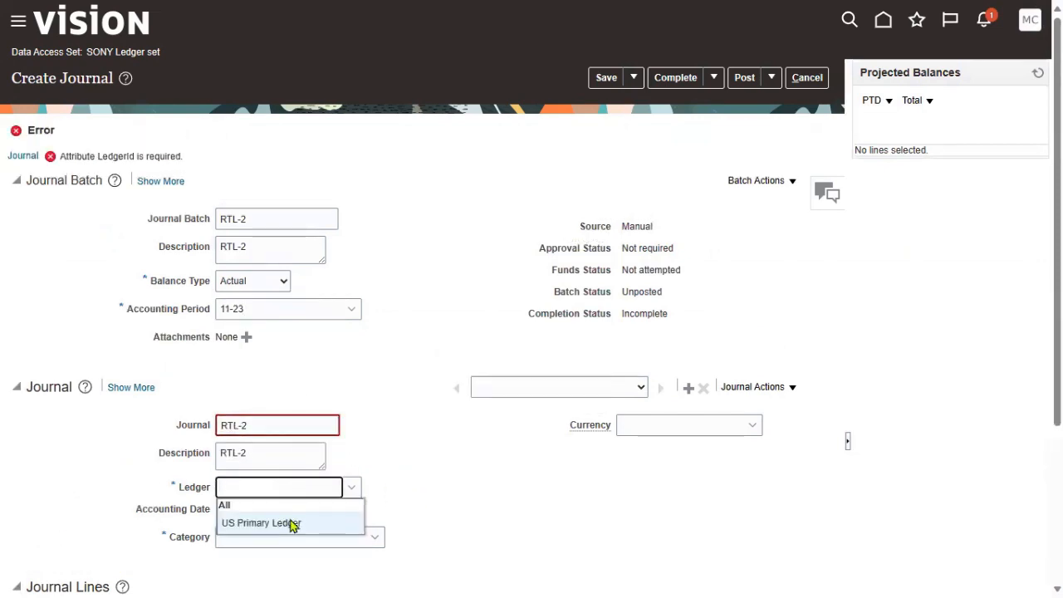
left_click(292, 523)
scroll(323, 346, "down", 3)
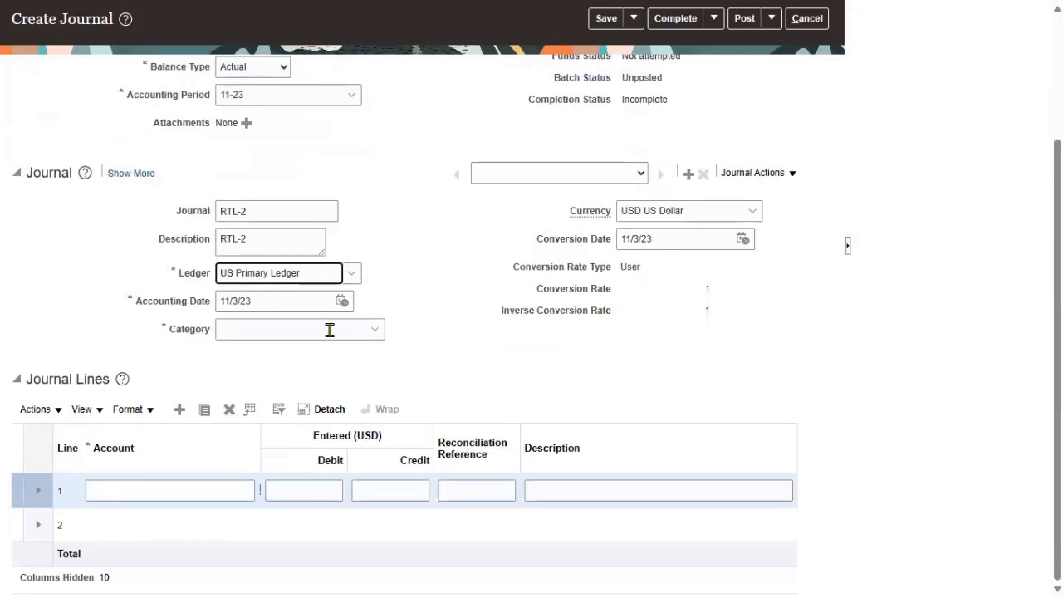
left_click(330, 329)
left_click(286, 417)
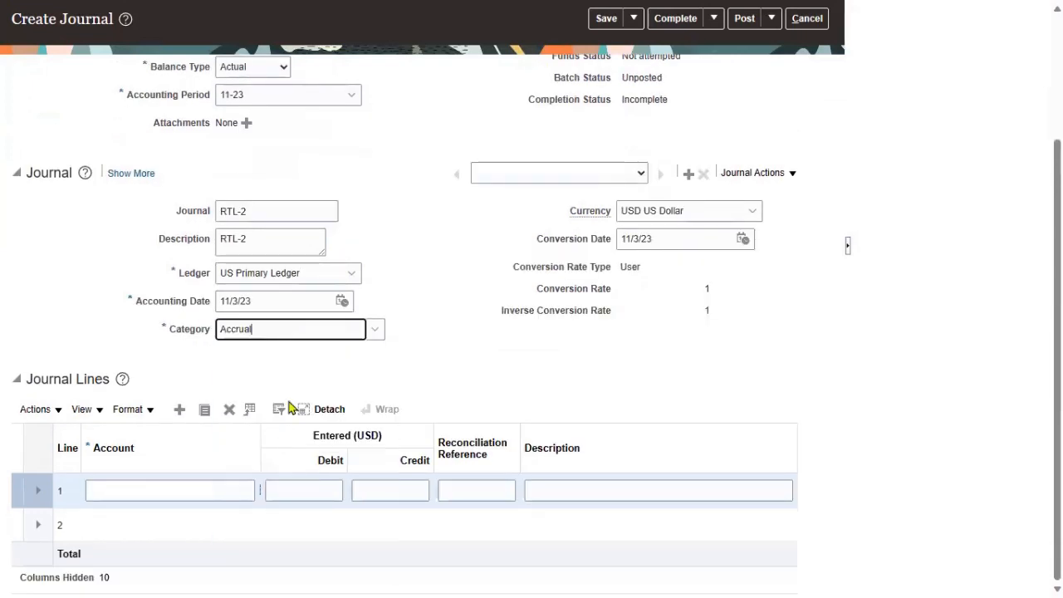
Step: Set the RTL-2 journal category to Adjustment and widen the Account column of the journal lines
left_click(300, 335)
left_click(277, 439)
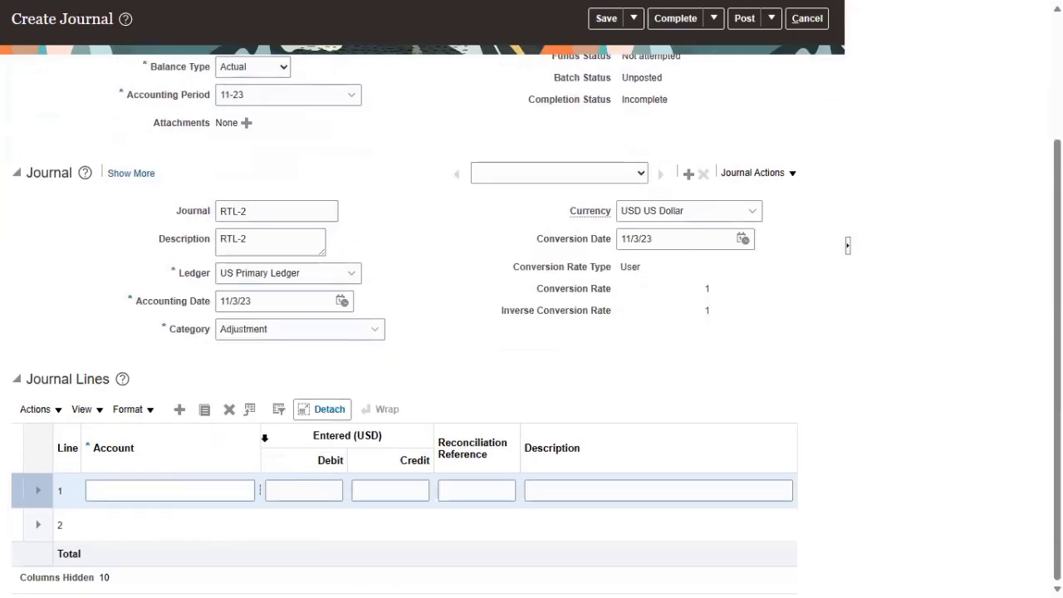
left_click_drag(262, 440, 303, 440)
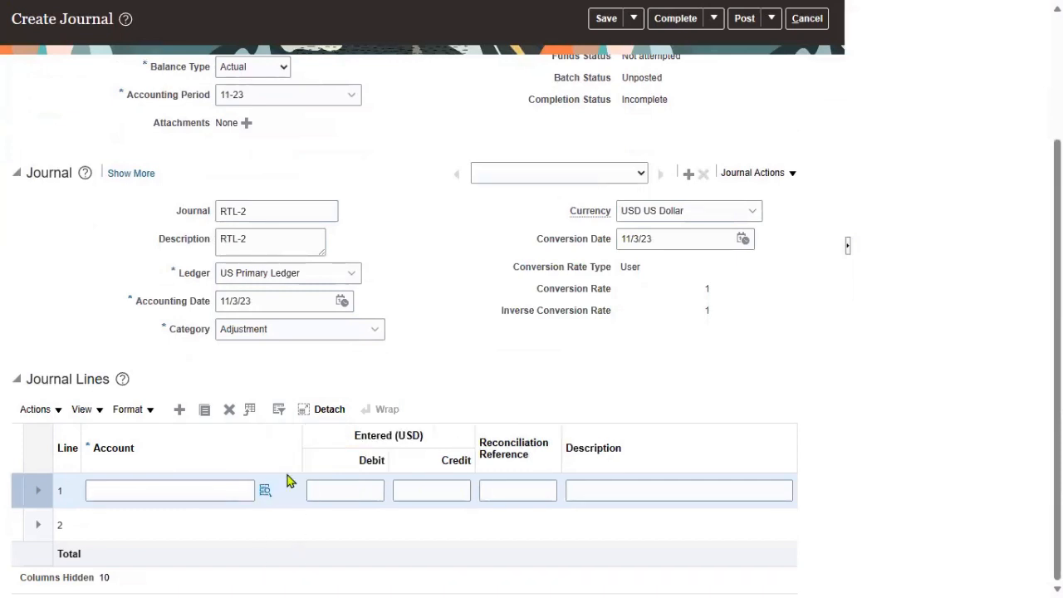
Step: Fill journal line 1 with account 101.10.11104.000.000.000 and a debit of 200
left_click(266, 491)
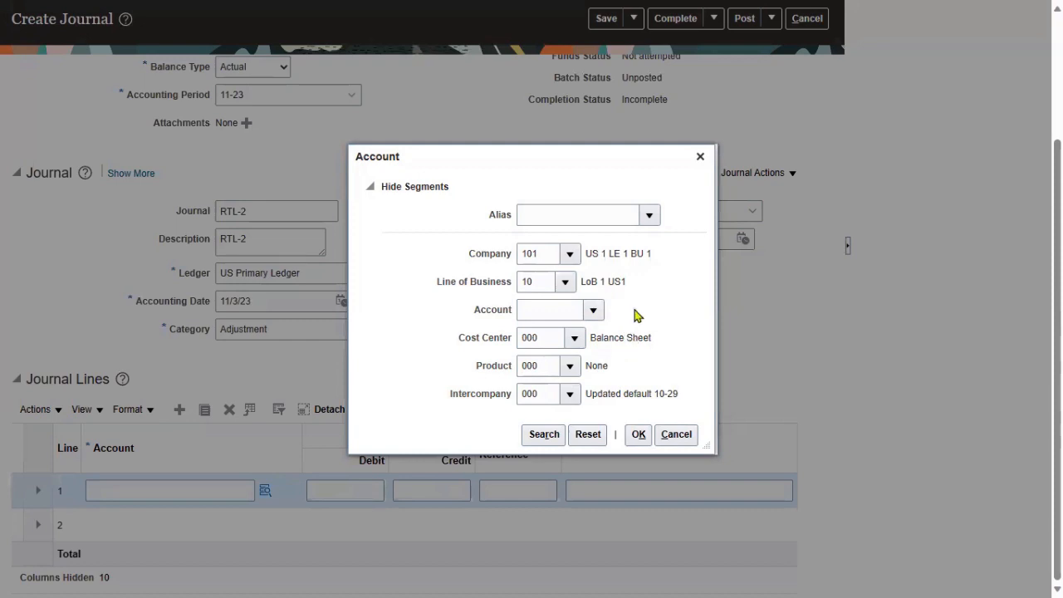
left_click(595, 311)
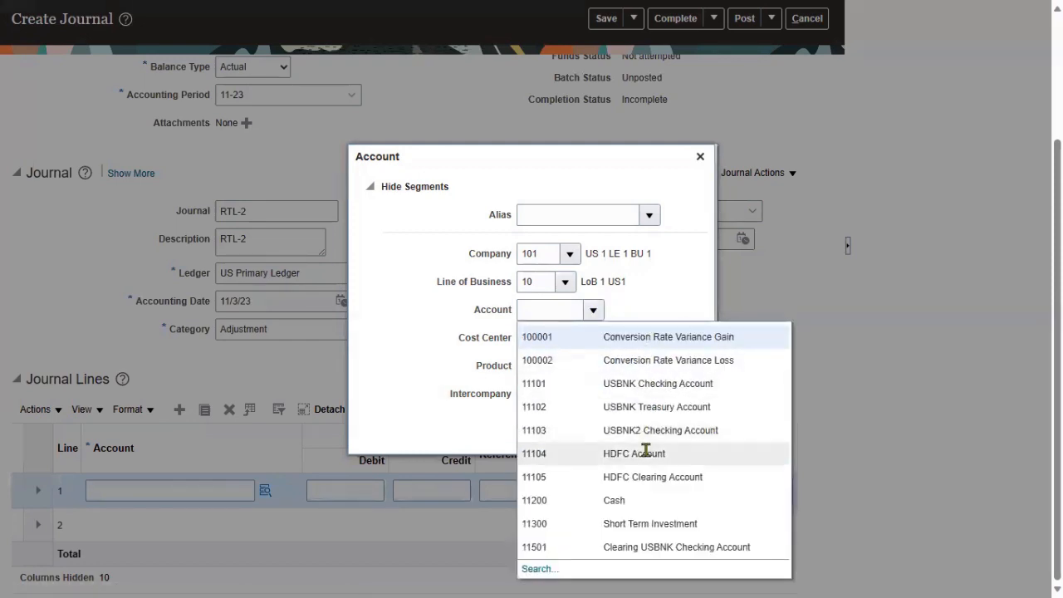
left_click(646, 452)
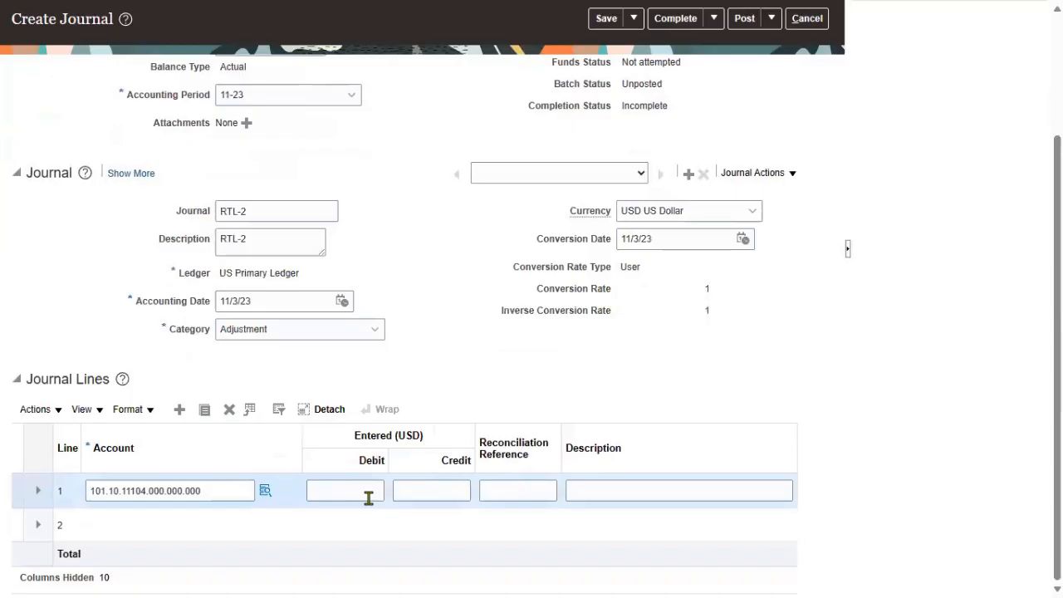
left_click(366, 492)
type("20")
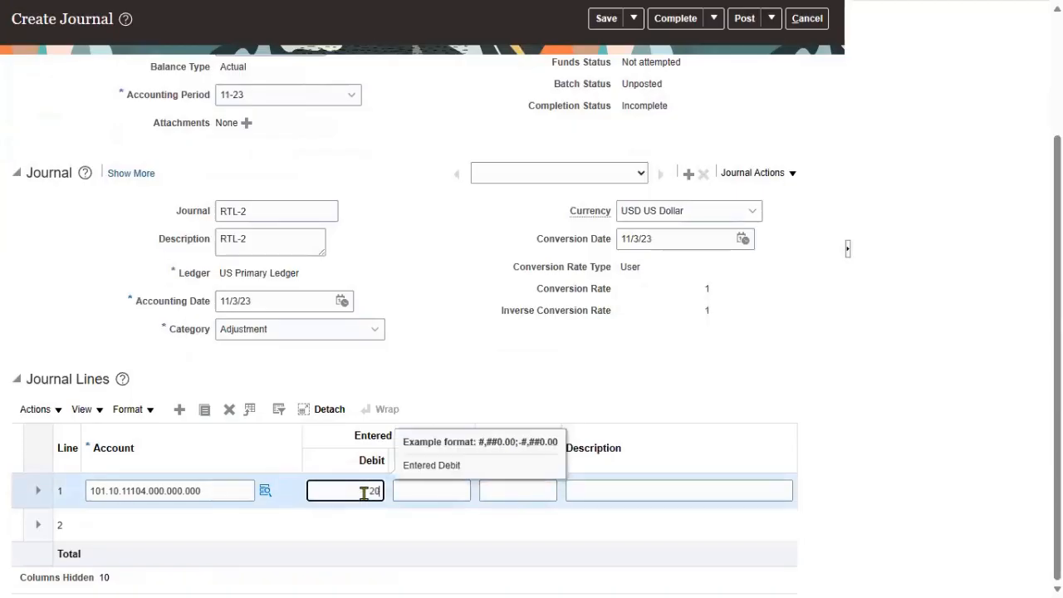
type("0")
Step: Fill journal line 2 with account 101.10.11200.000.000.000 and a credit of 200
left_click(278, 531)
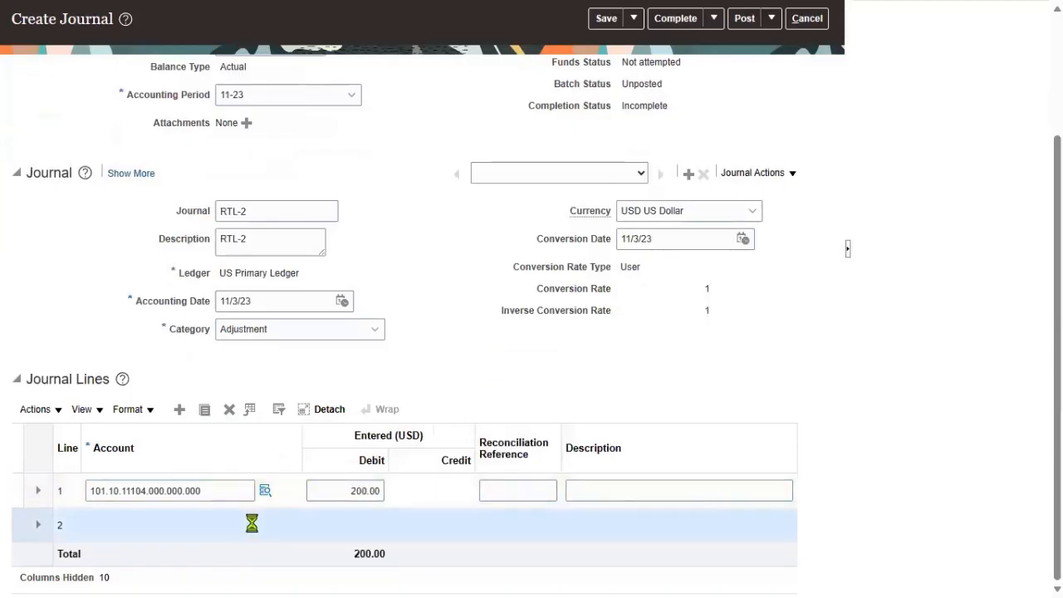
left_click(265, 523)
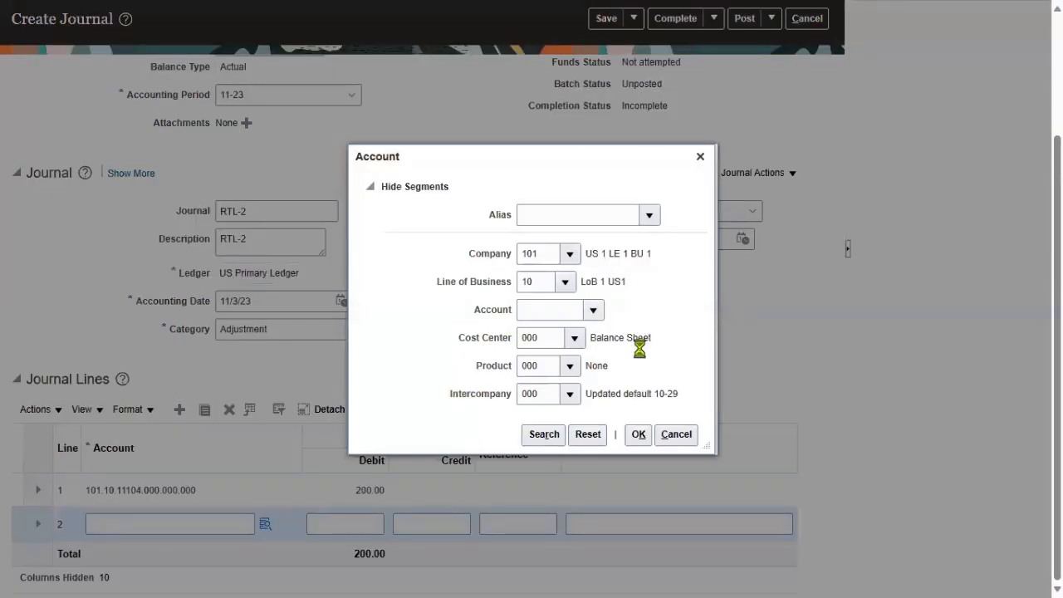
left_click(620, 539)
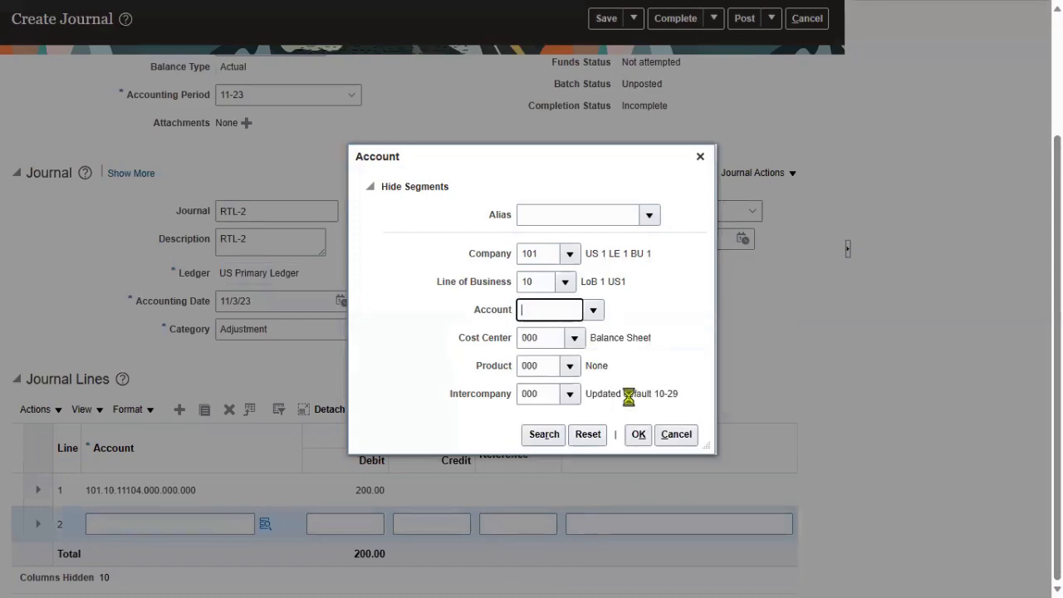
left_click(637, 433)
left_click(422, 524)
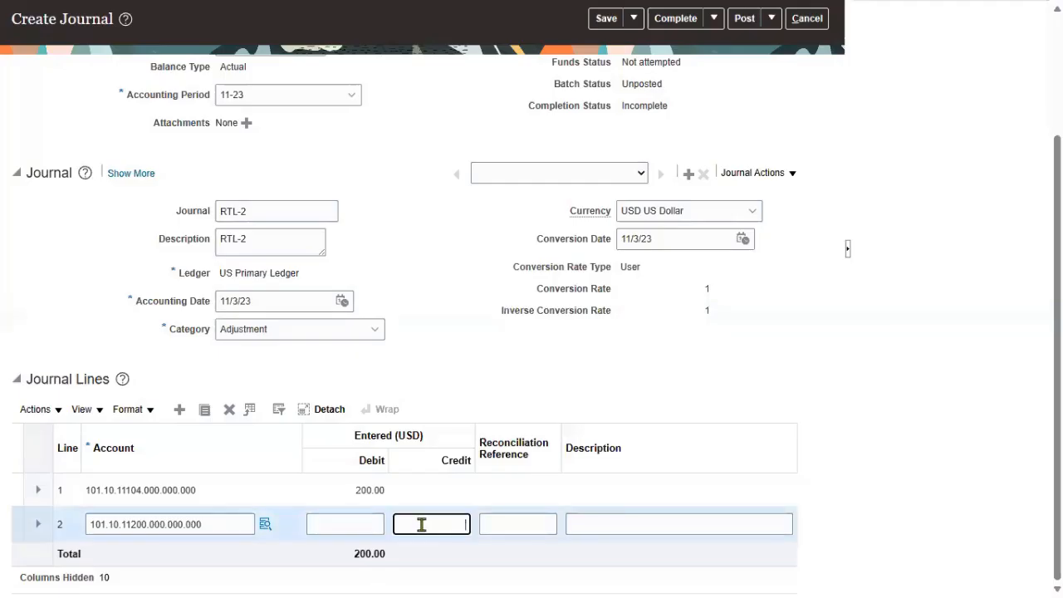
type("200")
left_click(502, 351)
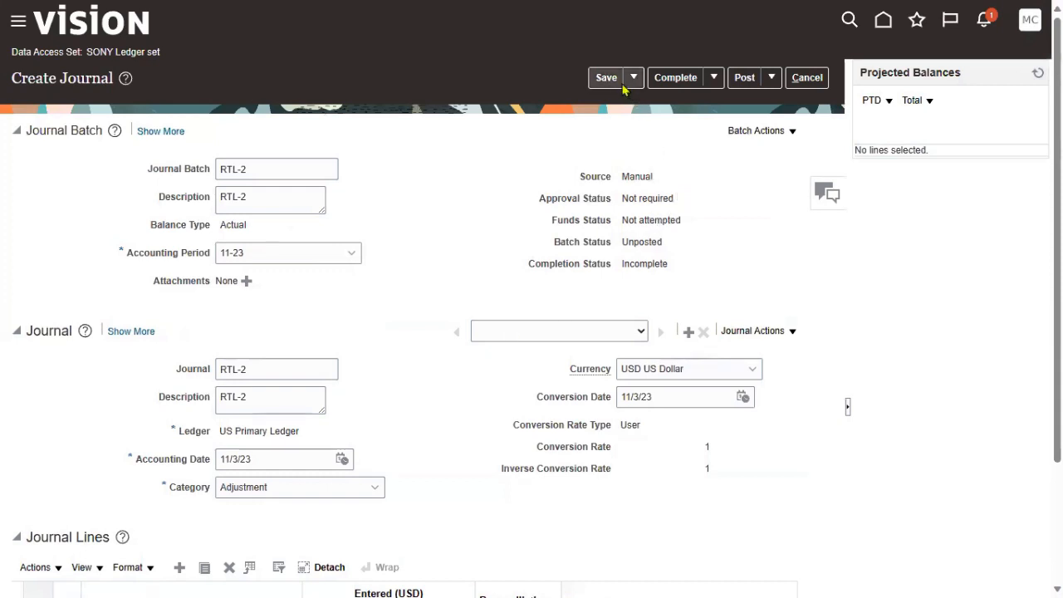
Step: Save and complete journal RTL-2, submit it for posting, and leave the journal
left_click(607, 78)
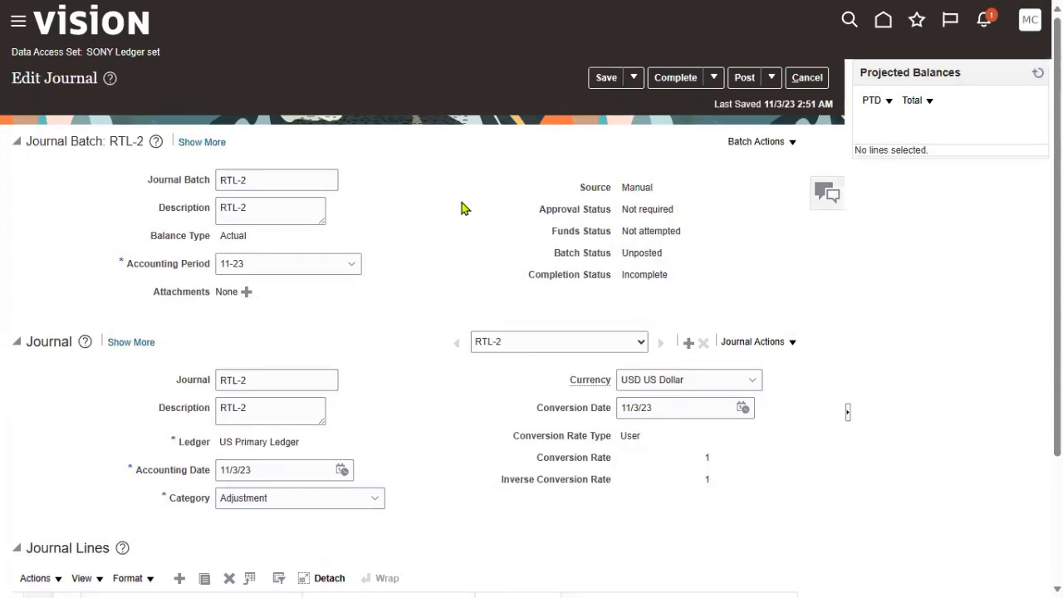
left_click(683, 78)
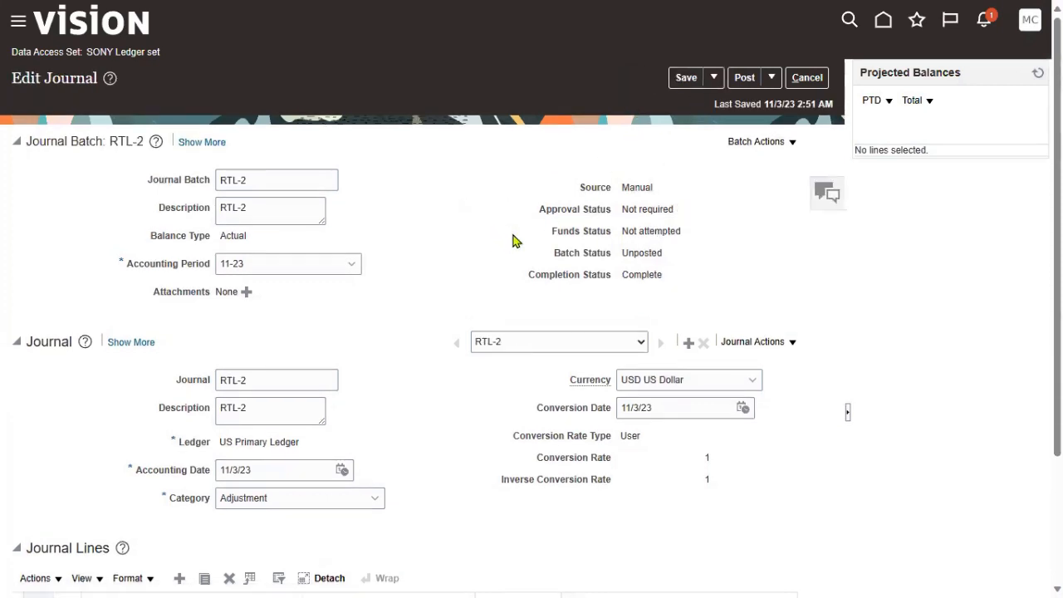
left_click(745, 77)
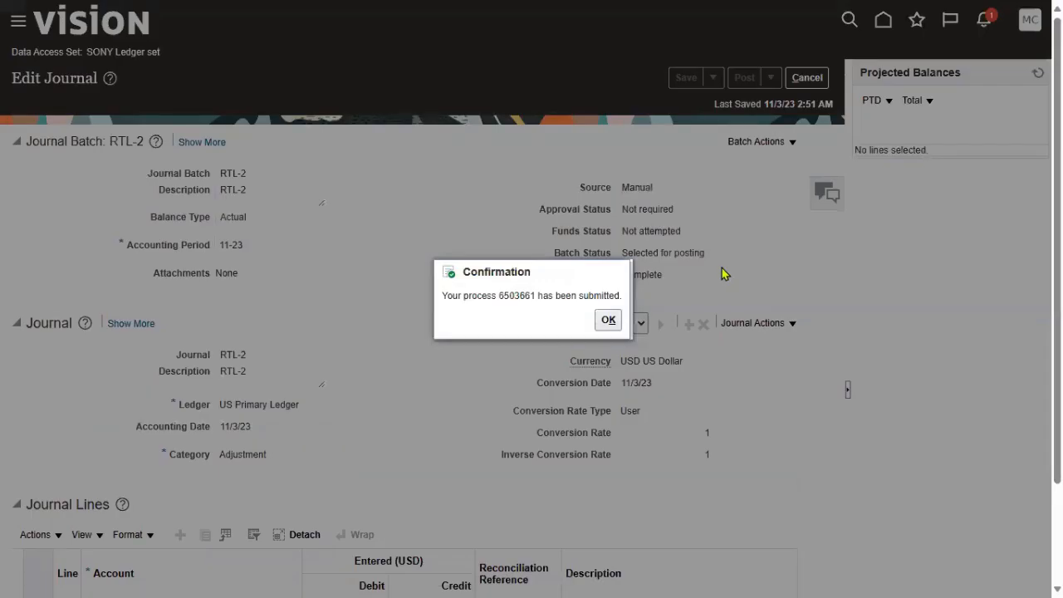
left_click(608, 320)
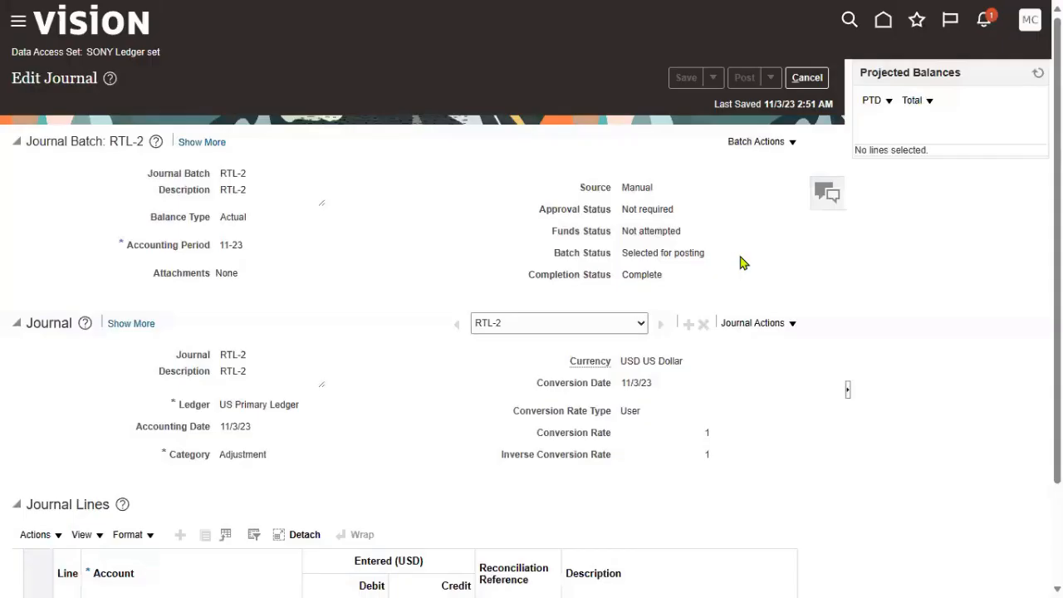
left_click(806, 78)
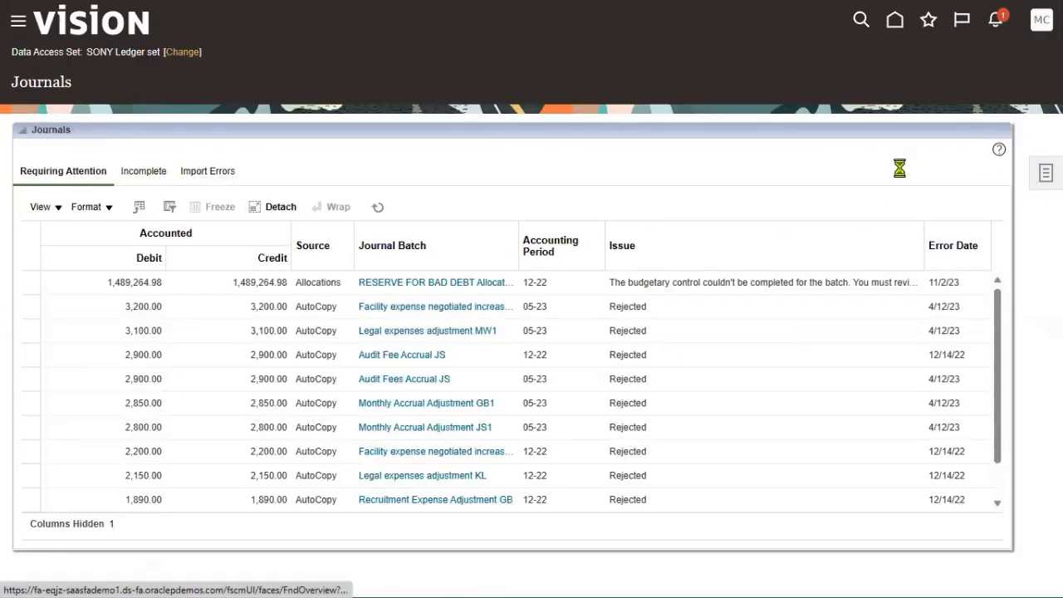
Step: Search the managed journals for names starting with "RTL-2" in accounting period 11-23
left_click(1046, 172)
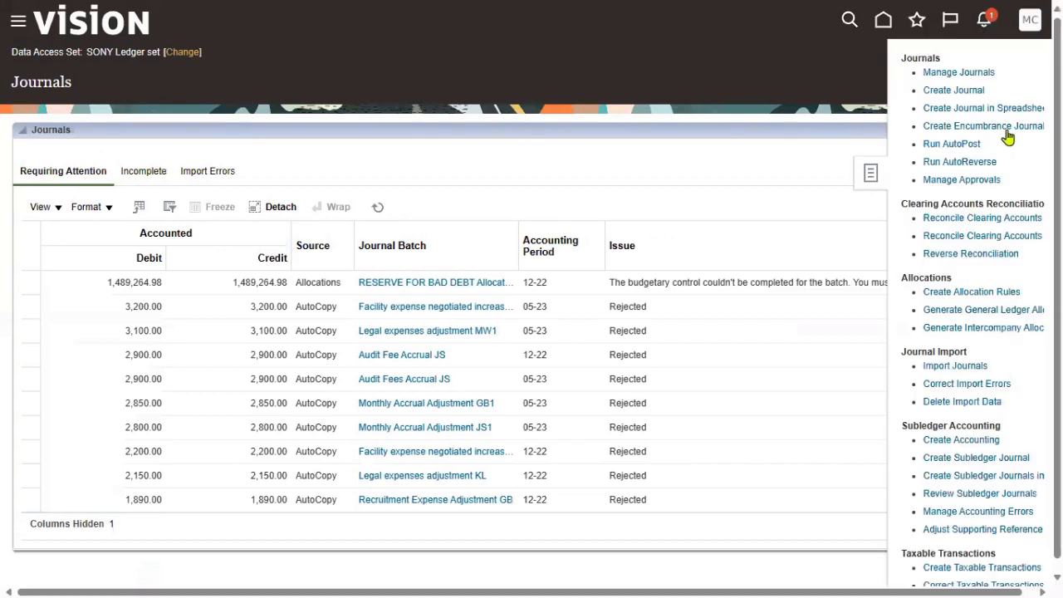
left_click(973, 74)
left_click(483, 179)
type("RTL-2")
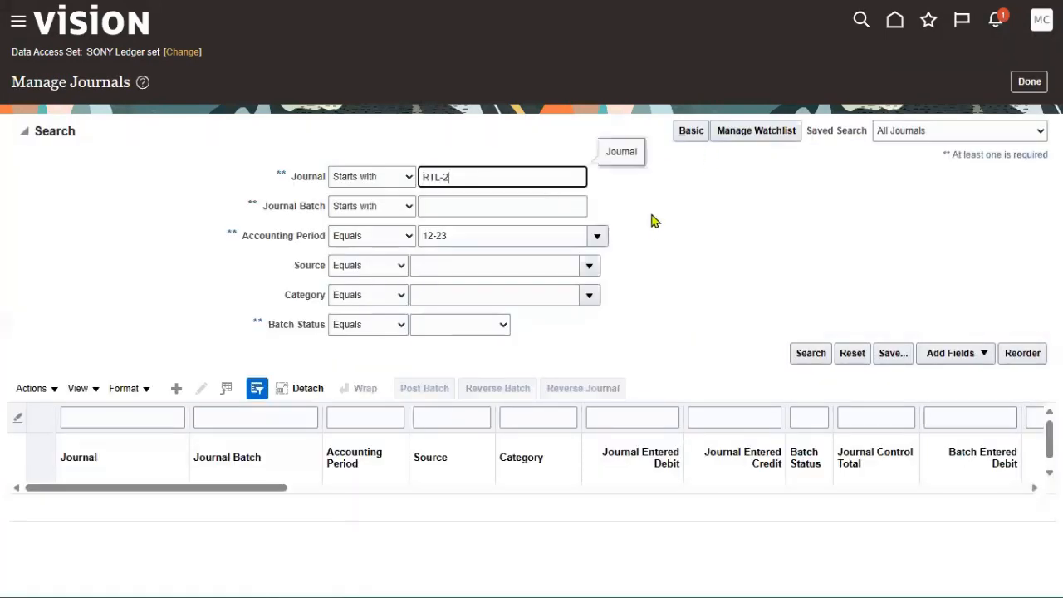
key("Tab")
key("Tab")
key("Tab")
key("Tab")
type("11")
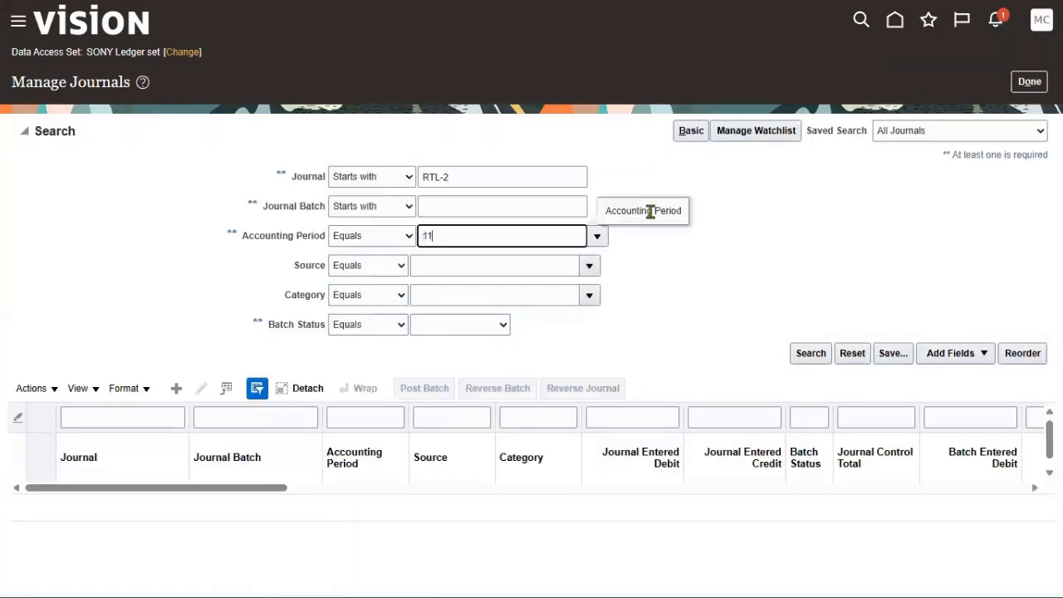
type("-23")
left_click(798, 356)
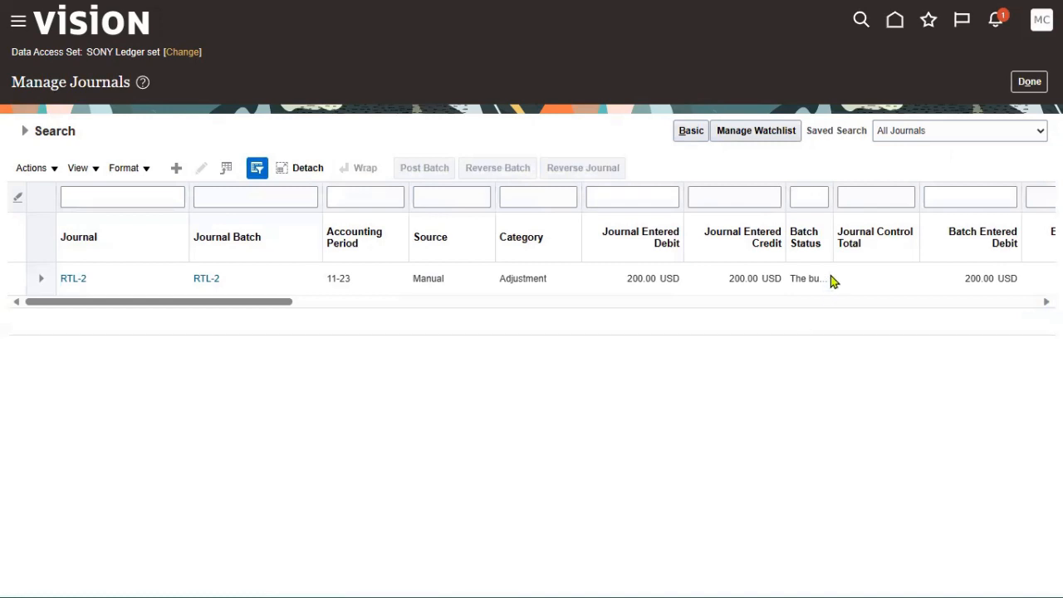
Step: Widen the Batch Status column, open journal RTL-2, and review its funds reservation details by transaction line
left_click_drag(832, 209, 904, 215)
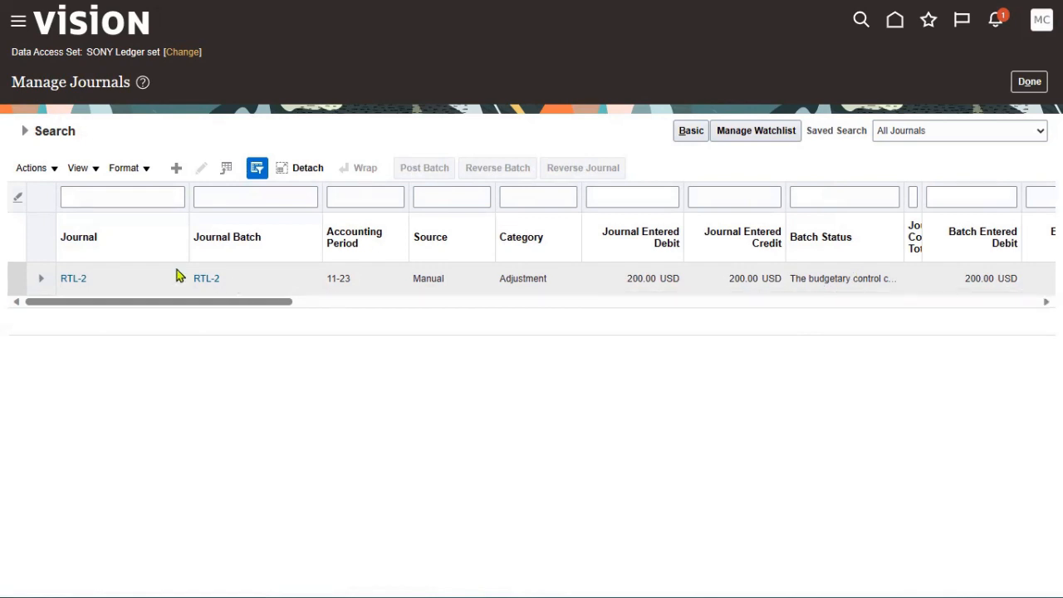
left_click(73, 284)
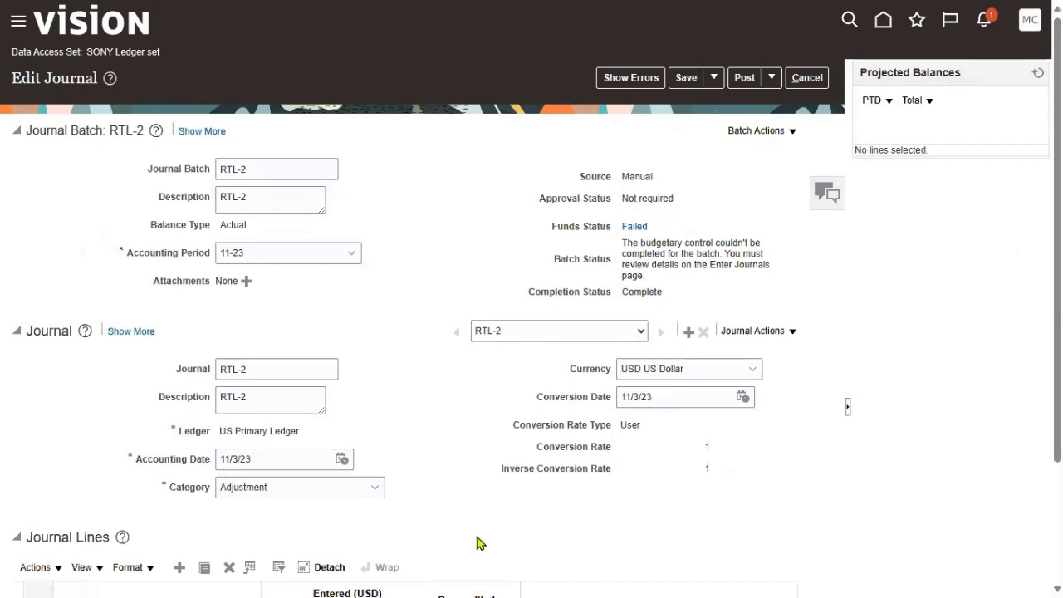
left_click(635, 226)
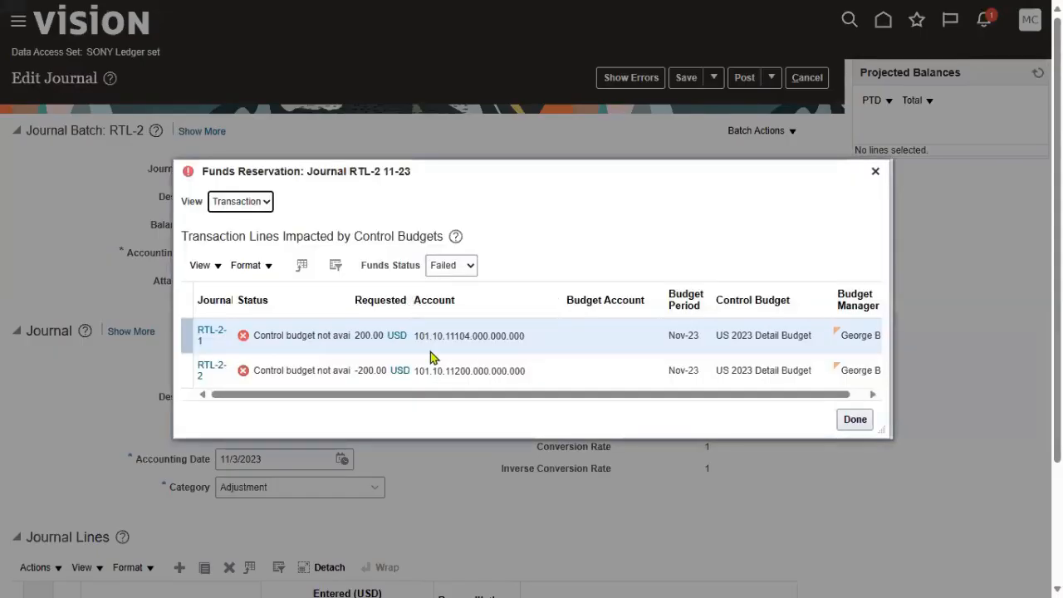
mouse_move(341, 335)
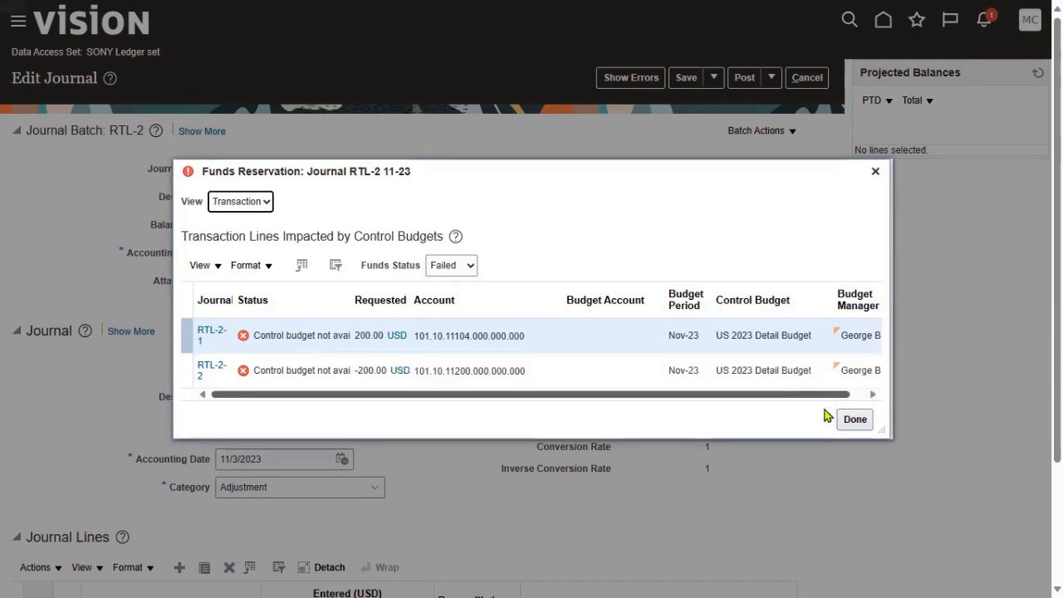
left_click(852, 418)
Step: Switch to the setup user's account by signing in with its saved user ID and password, and open Setup and Maintenance
left_click(1030, 20)
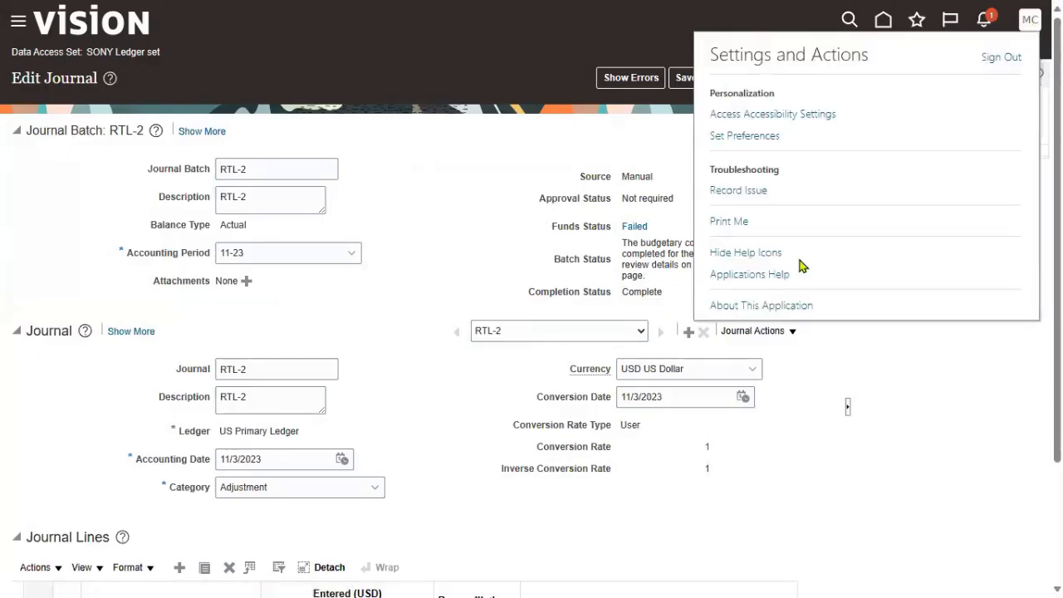
left_click(1005, 58)
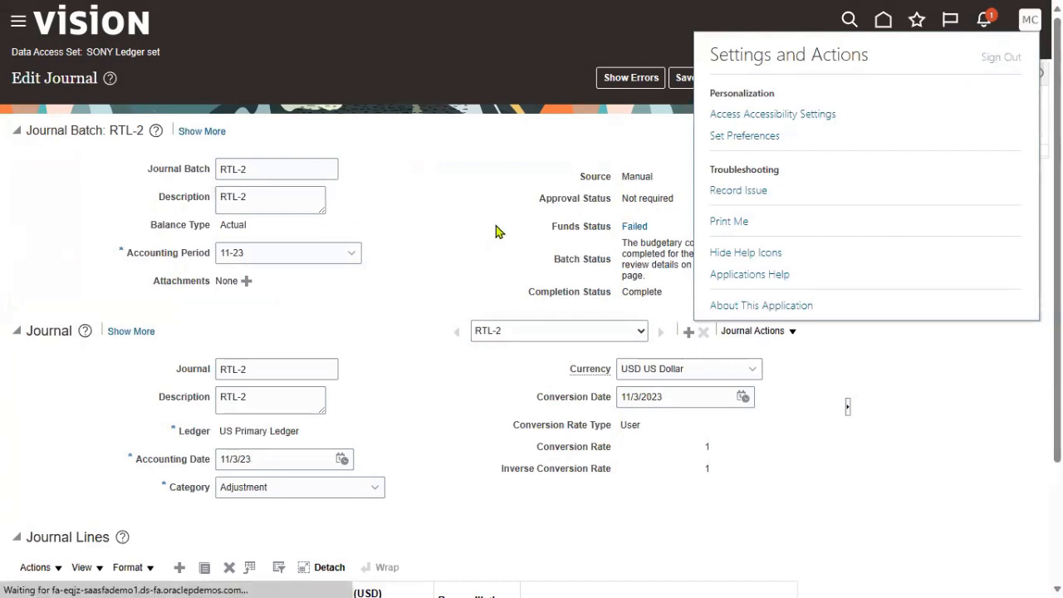
left_click(498, 326)
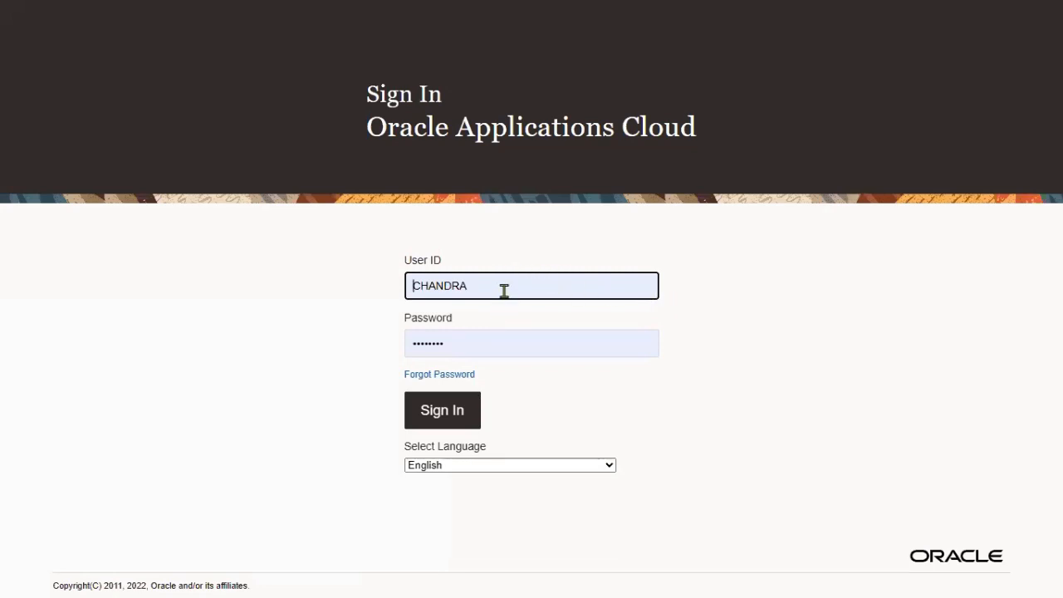
double_click(505, 291)
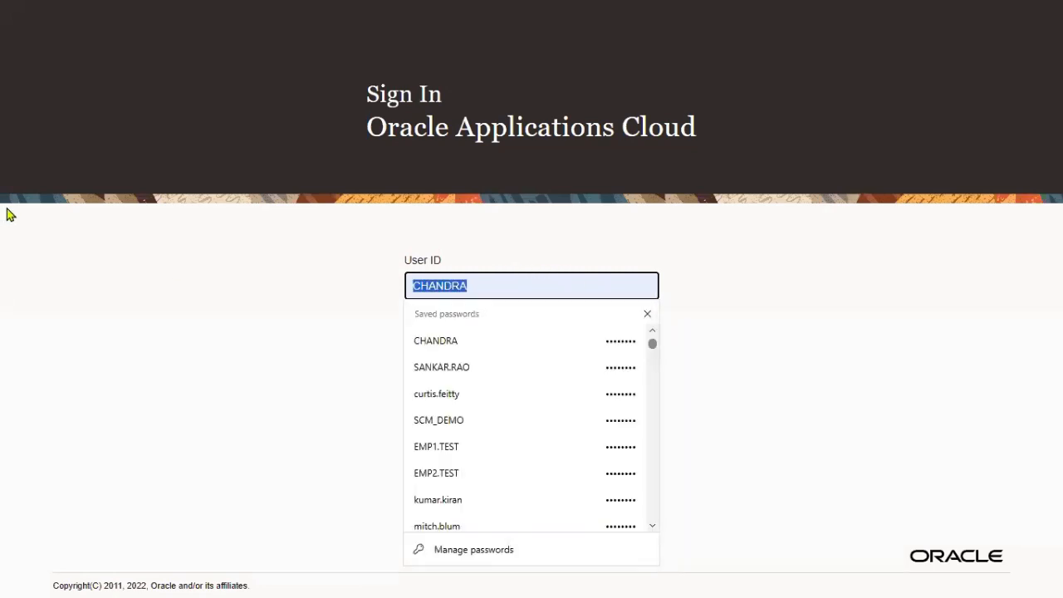
type("NOV")
left_click(529, 347)
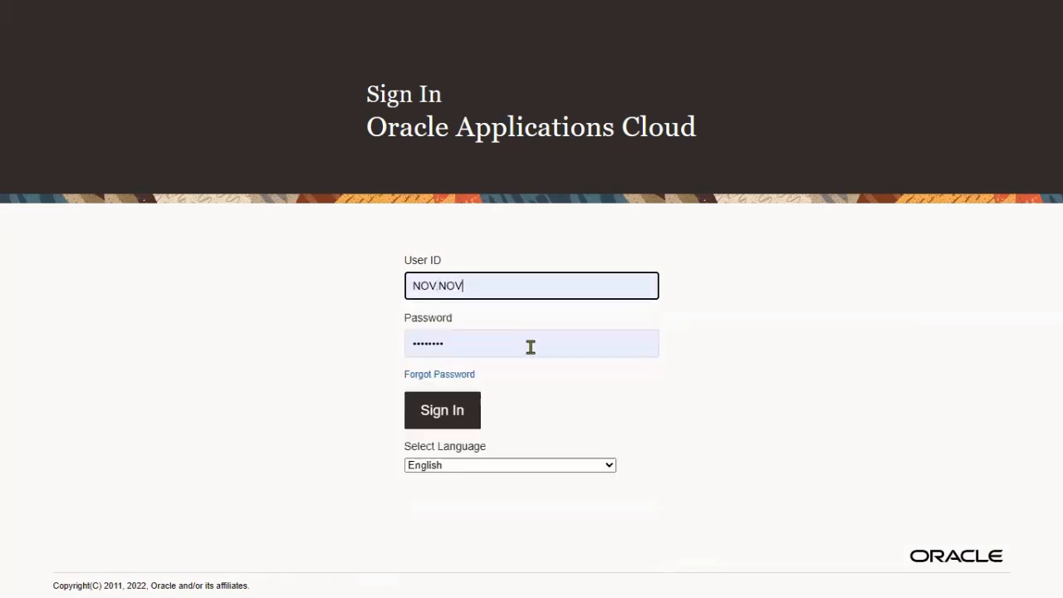
left_click(446, 408)
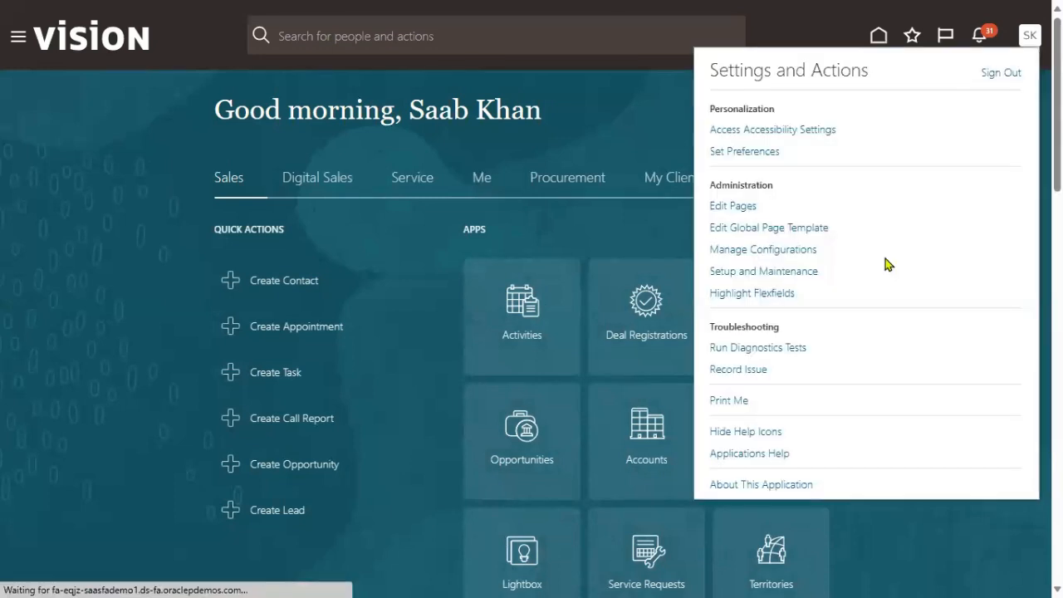
left_click(771, 273)
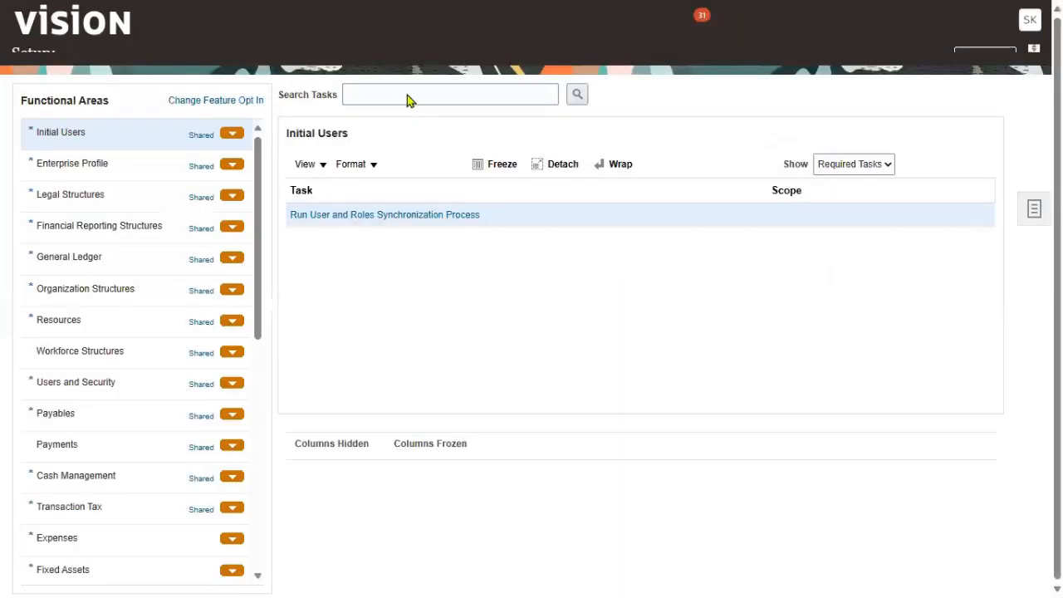
Step: Search the setup tasks for BUDGET and open the Manage Control Budgets task
left_click(395, 111)
type("BUDGET")
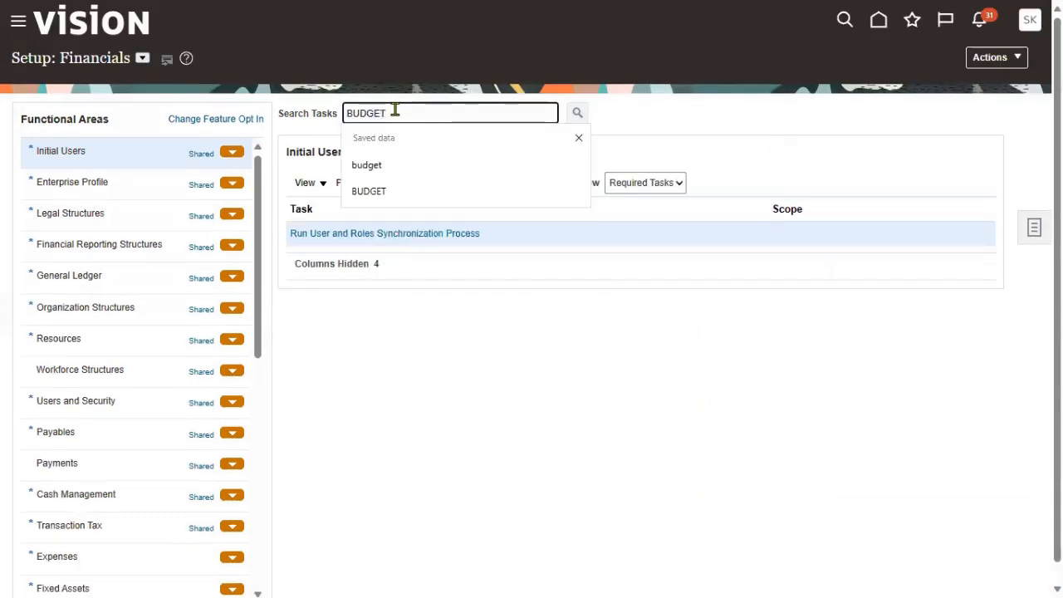
key("Return")
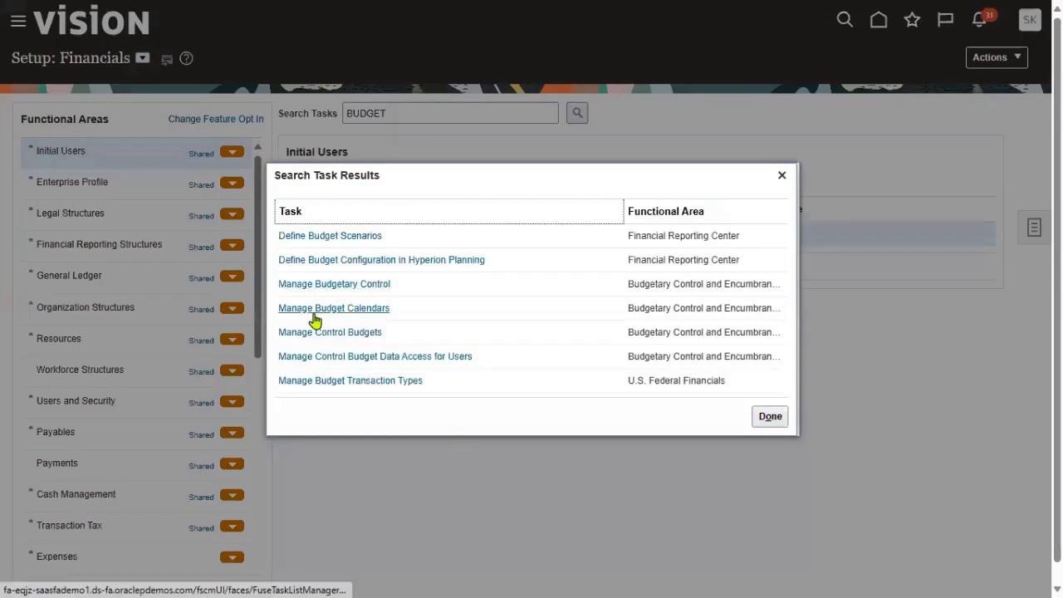
left_click(344, 333)
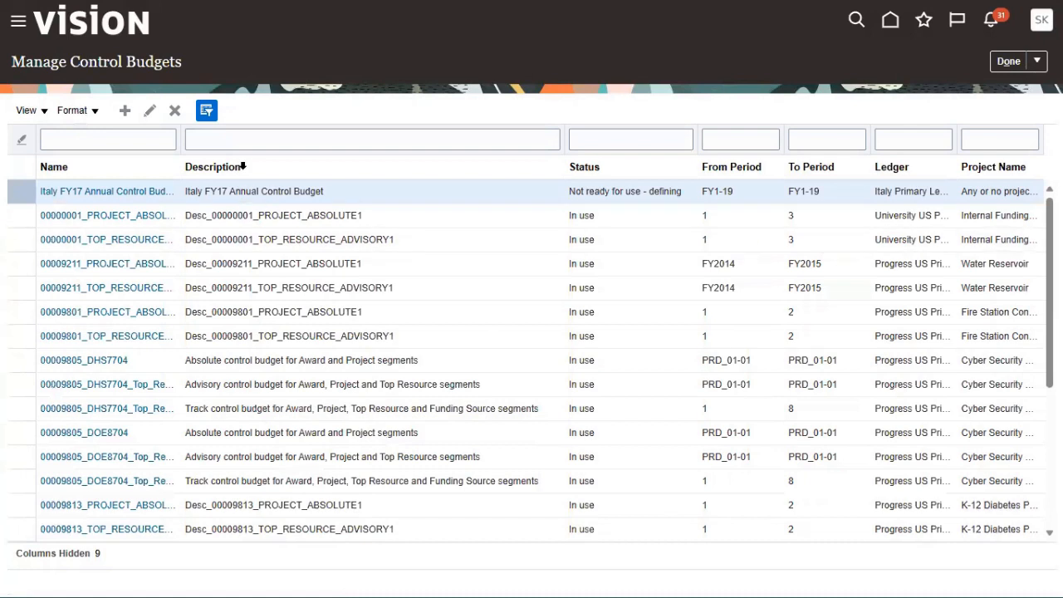
Step: Filter the control budgets by ledger US P and open the US 2023 Detail Budget for editing
left_click(880, 139)
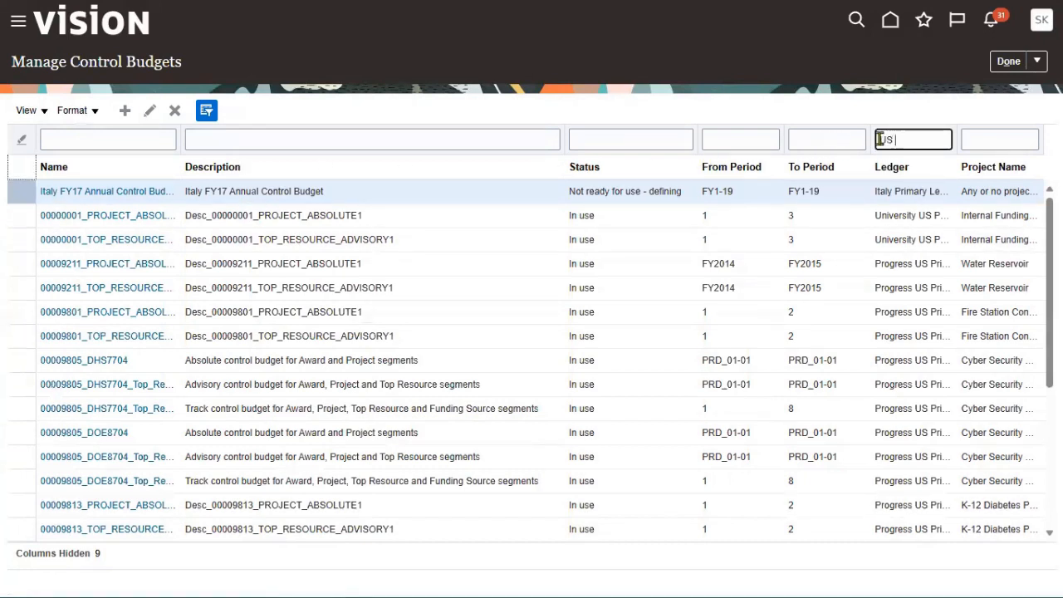
key("Return")
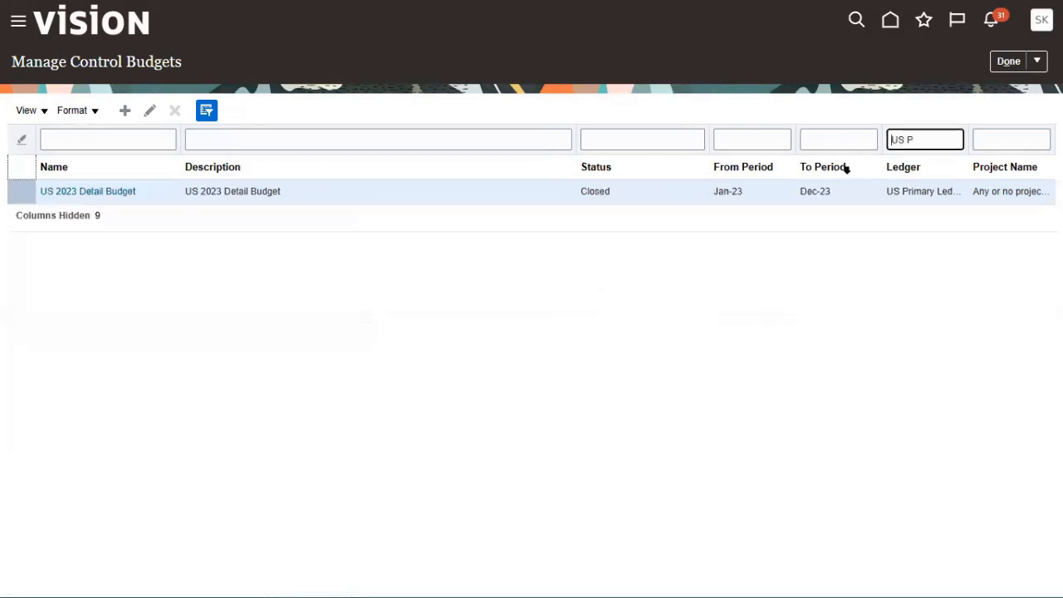
left_click(802, 194)
left_click(150, 111)
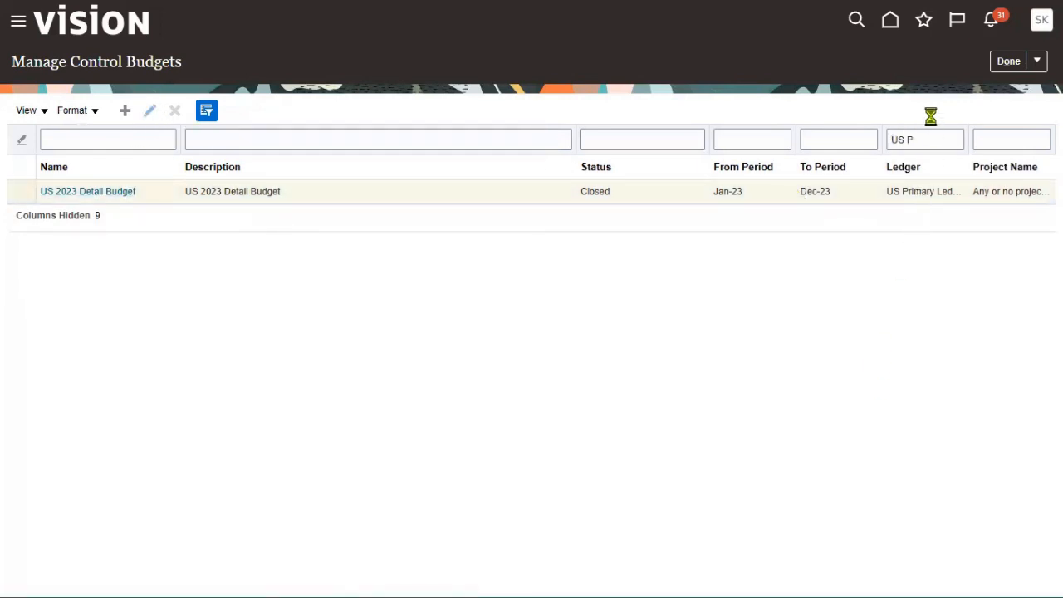
left_click(859, 197)
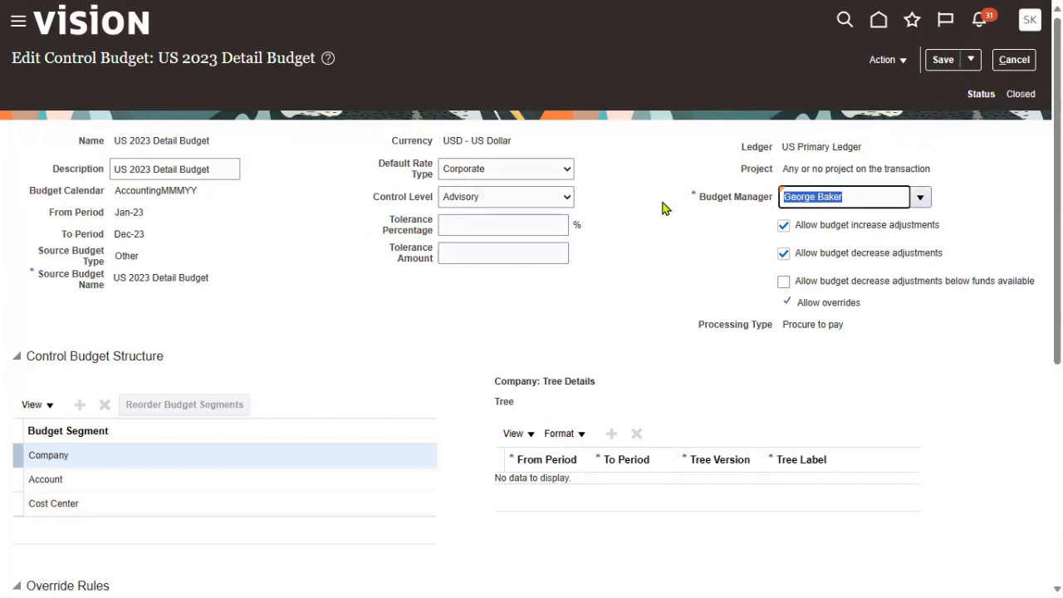
left_click(896, 62)
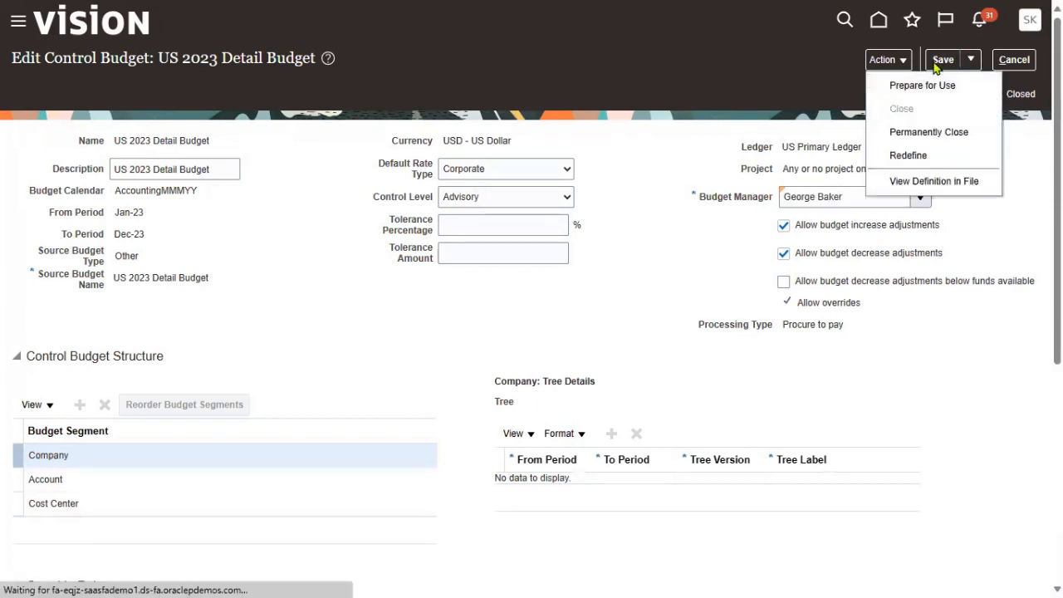
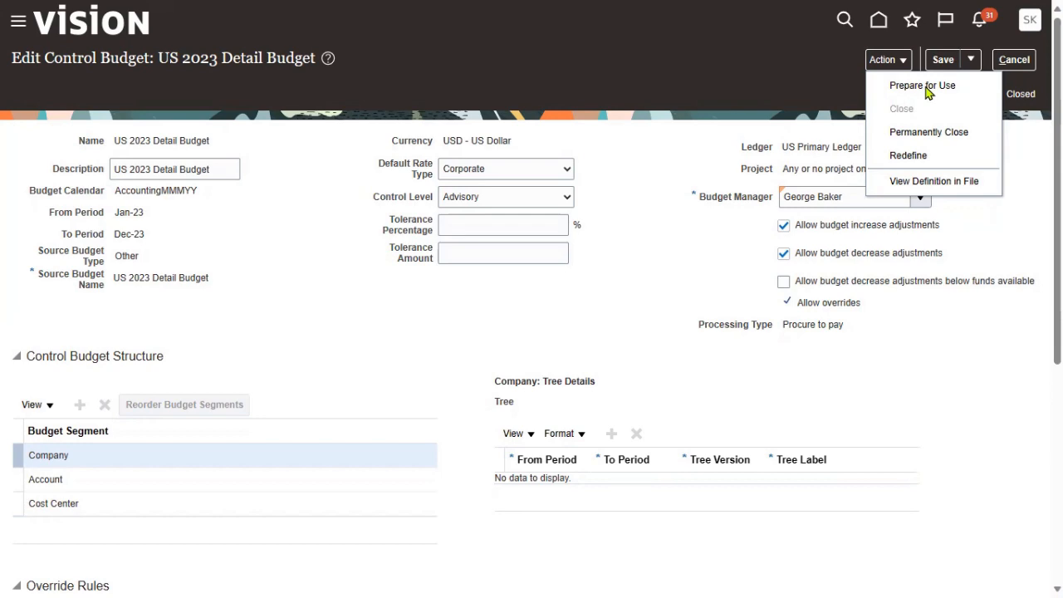
left_click(926, 88)
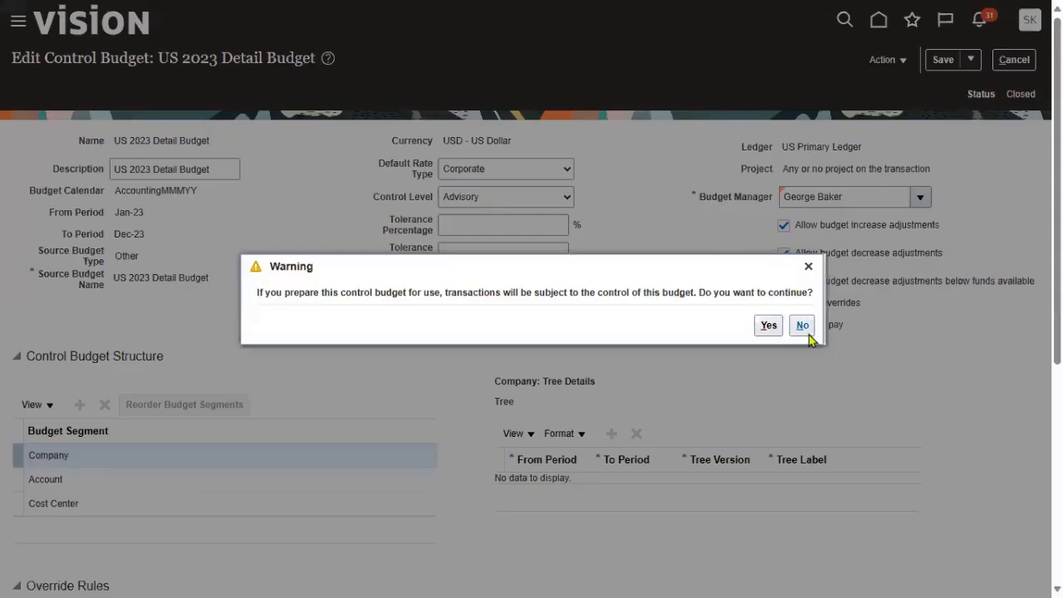
left_click(808, 333)
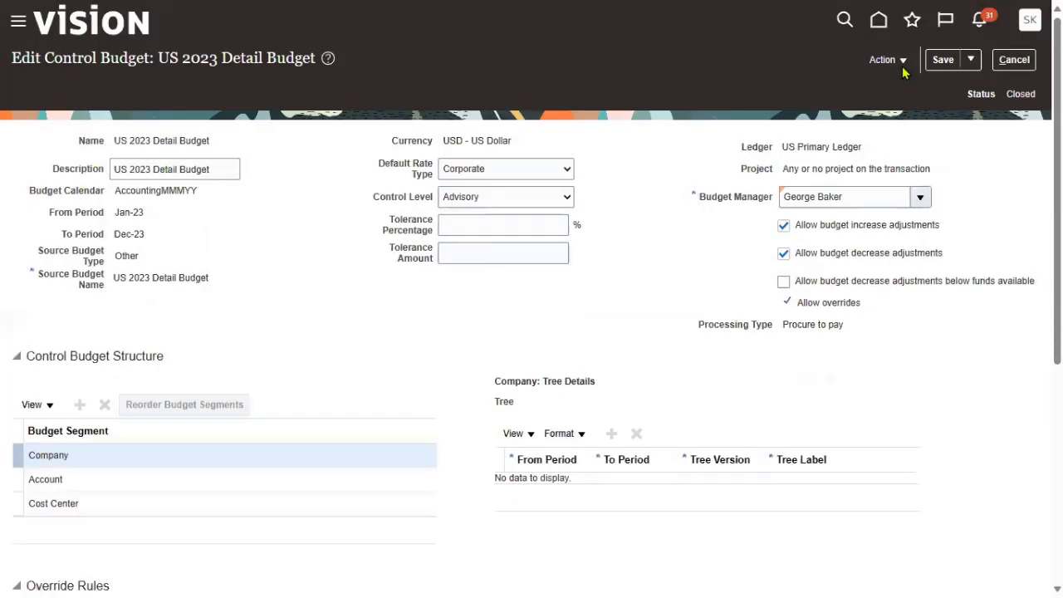
Step: Permanently close the US 2023 Detail Budget, then return to the Financials setup page
left_click(905, 67)
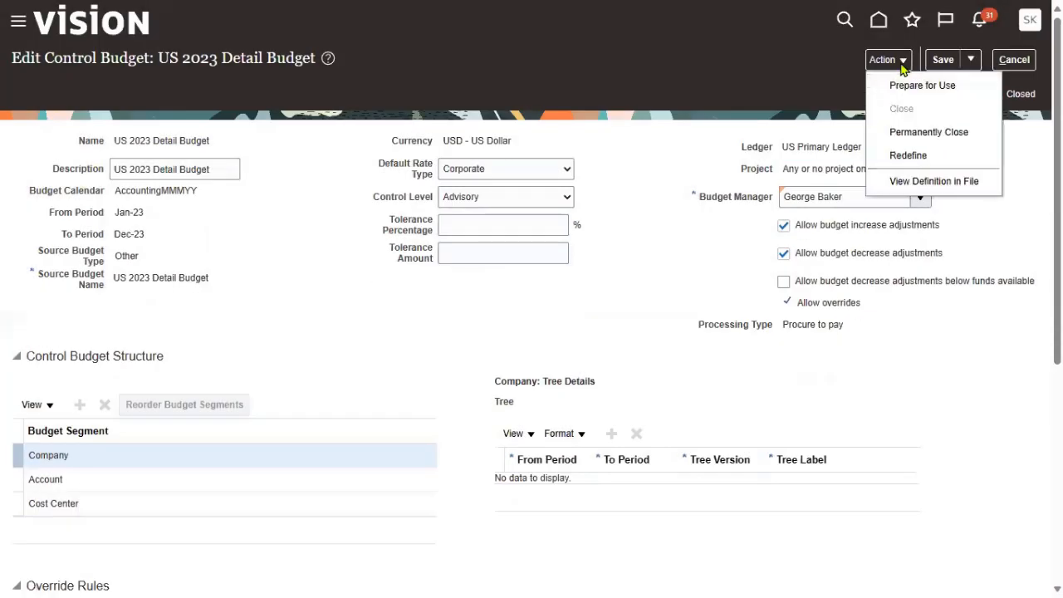
left_click(912, 133)
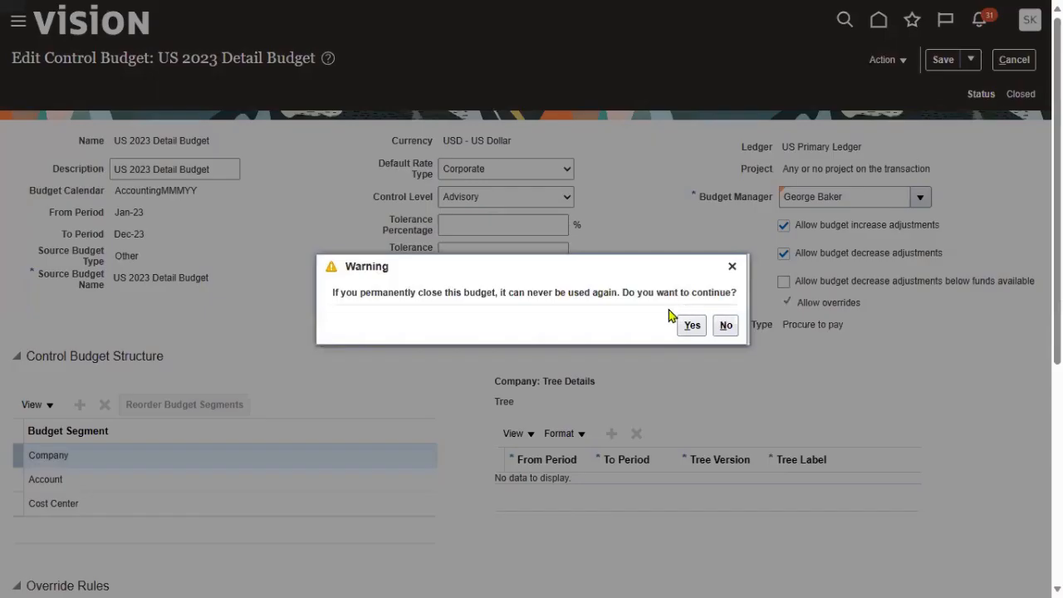
left_click(695, 327)
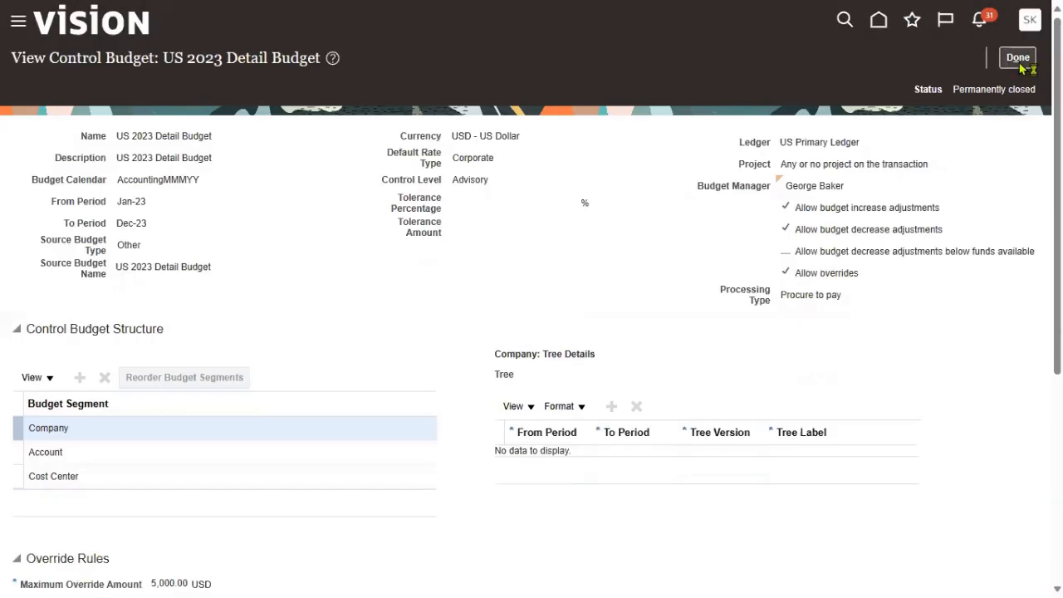
left_click(1019, 62)
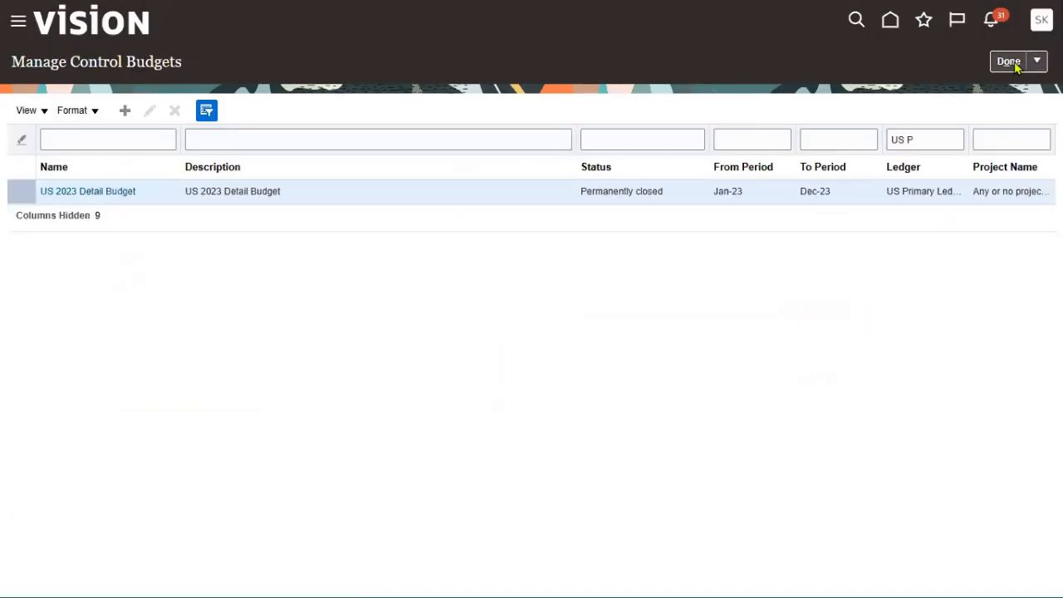
left_click(1014, 64)
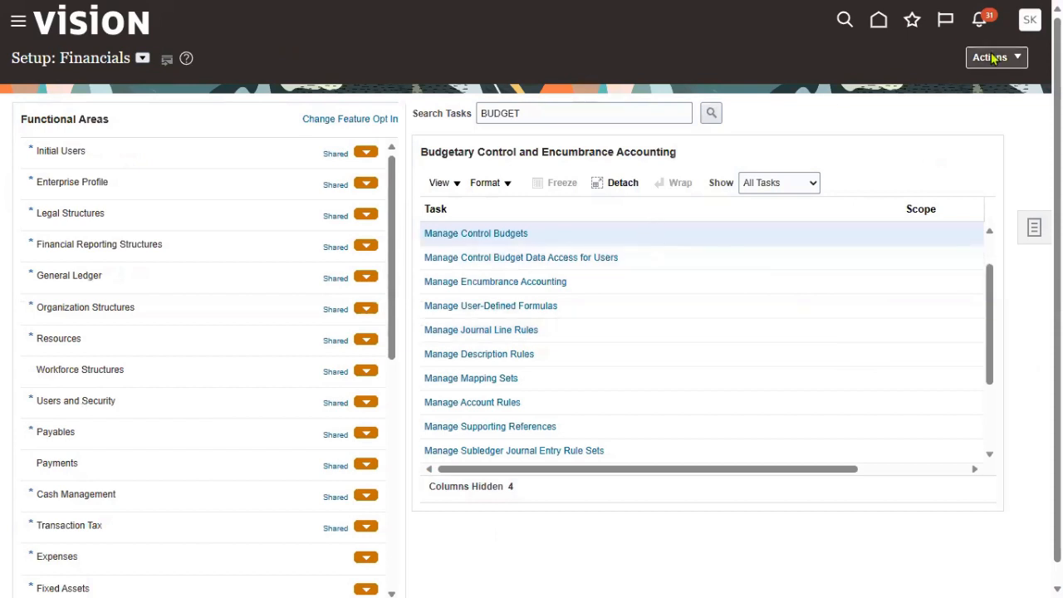
Step: Sign out, then sign in as a different user with that account's saved user ID and password
left_click(1028, 32)
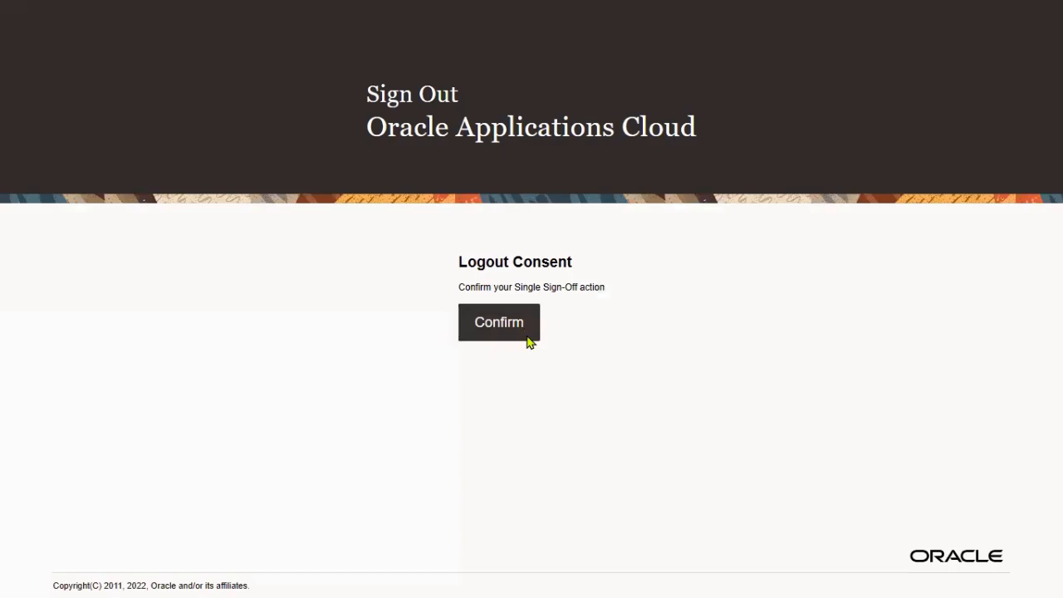
left_click(526, 335)
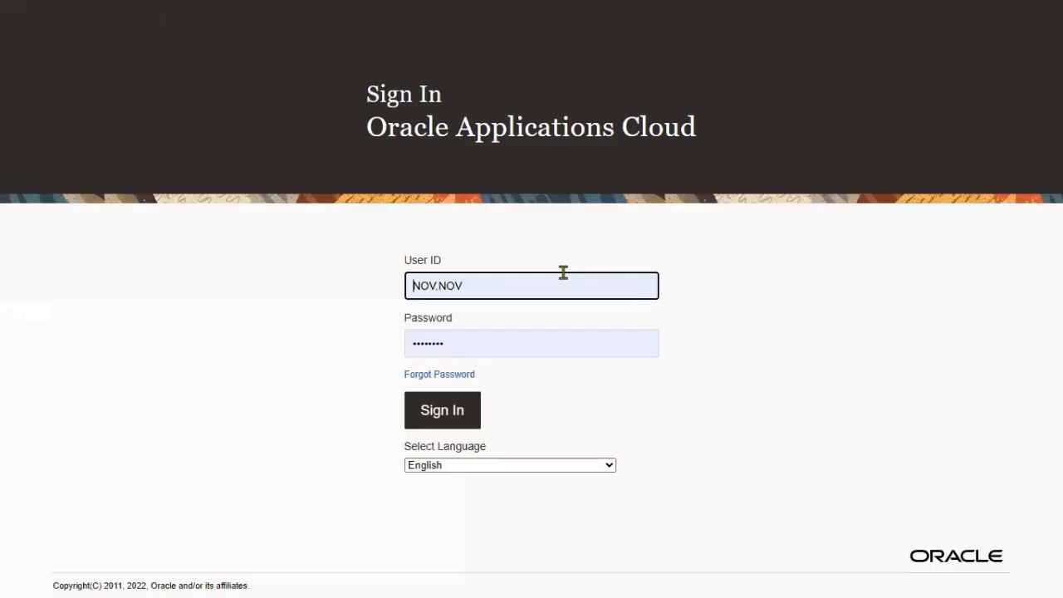
left_click(548, 285)
type("chandra")
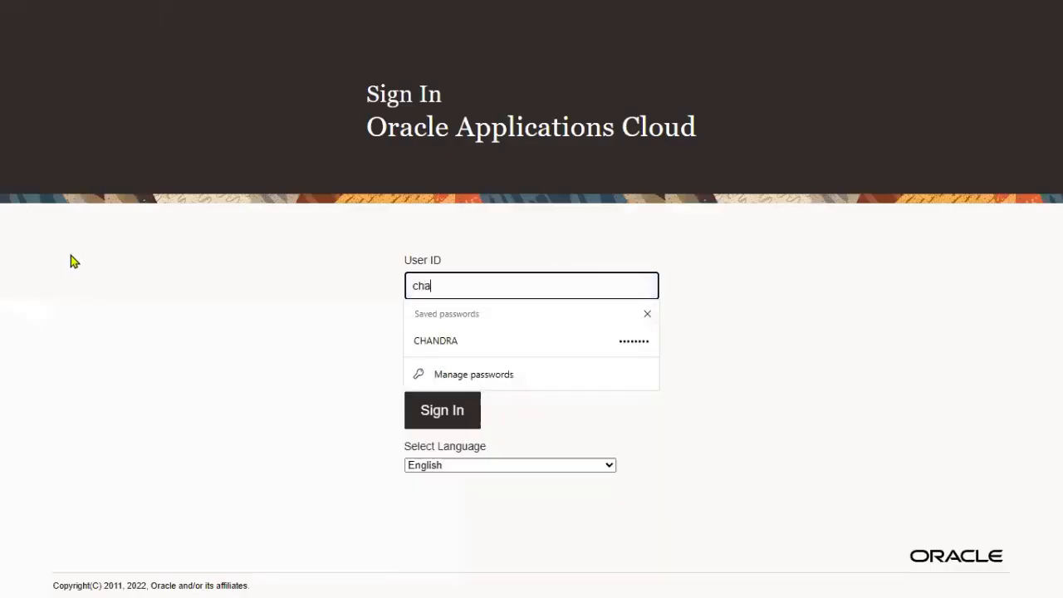
left_click(482, 340)
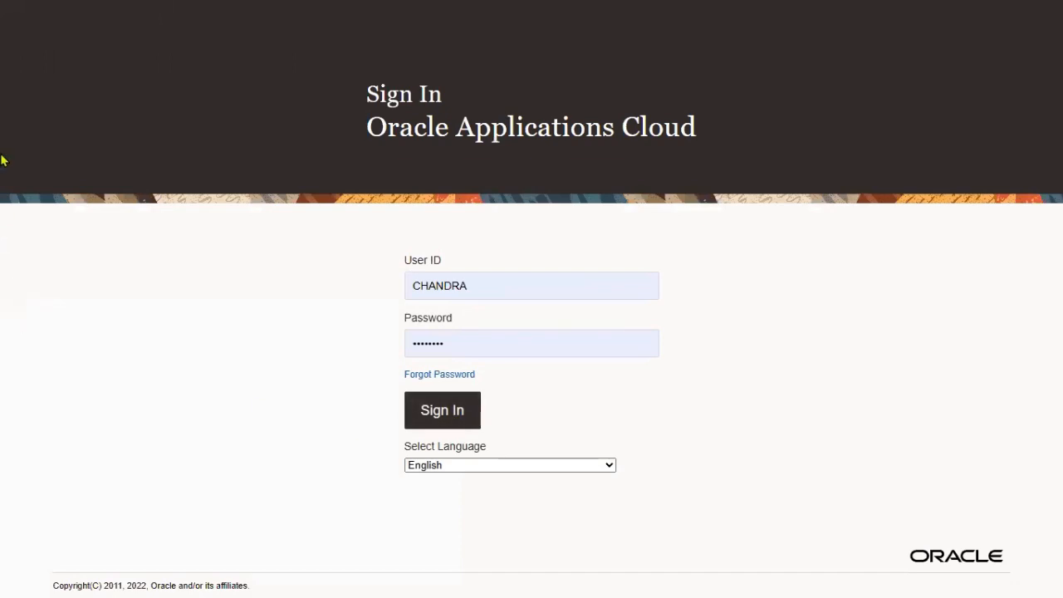
key("Return")
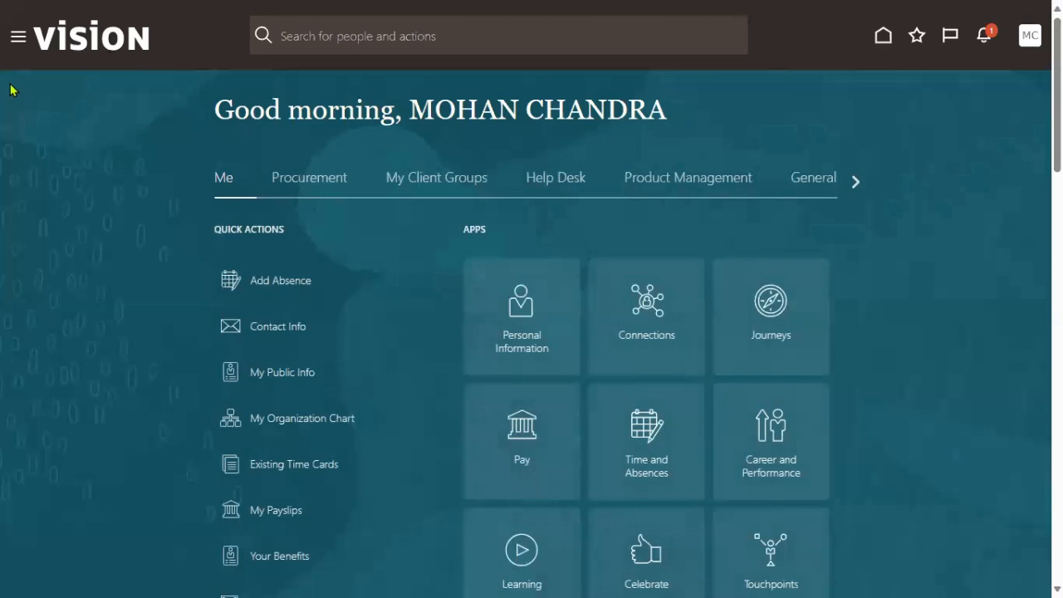
Step: Go to the General Accounting journals work area and open the Manage Journals task
left_click(18, 38)
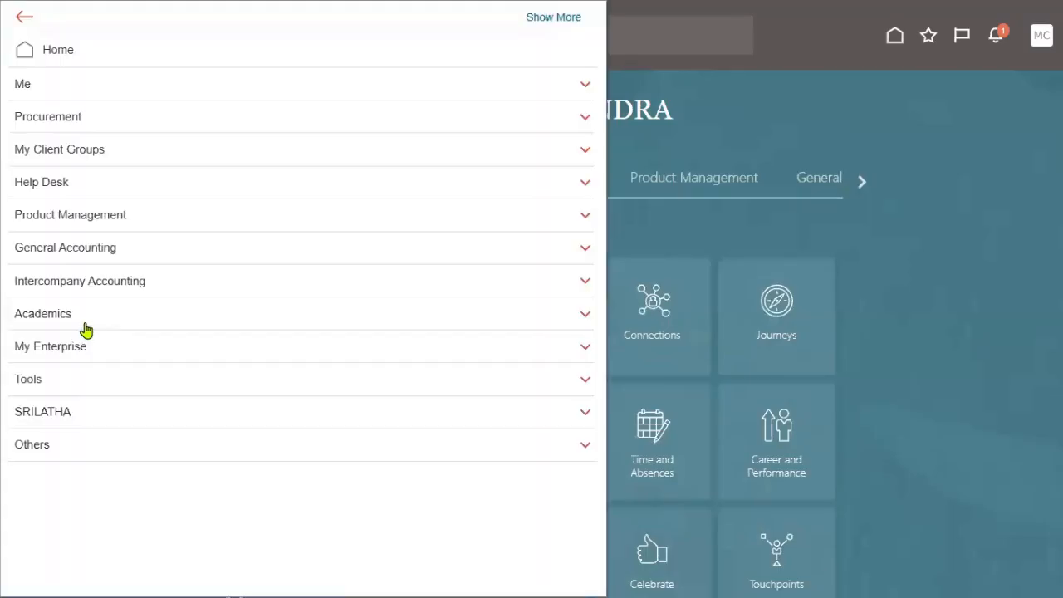
left_click(108, 249)
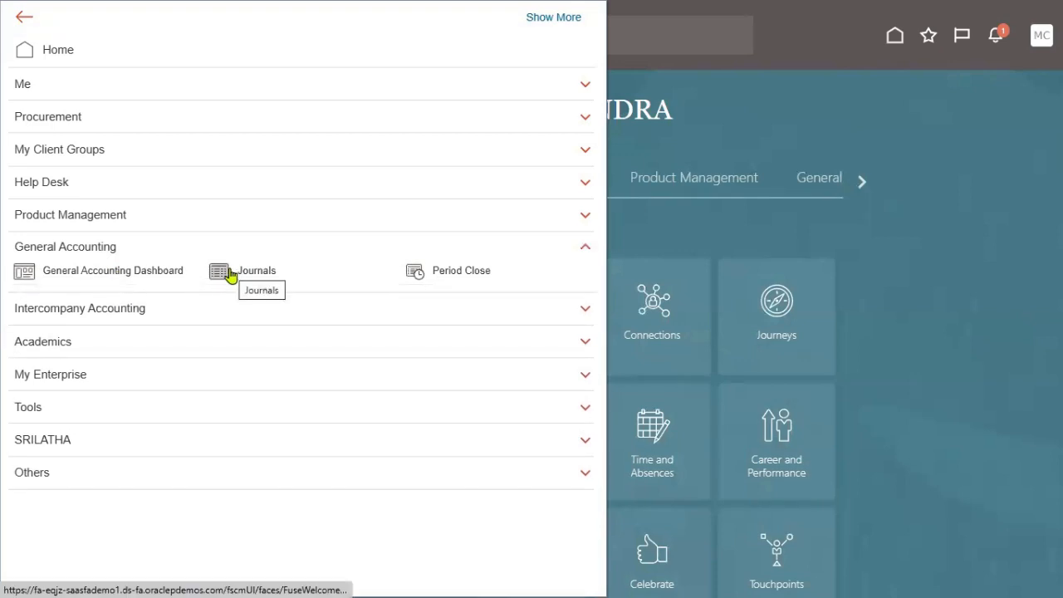
left_click(233, 274)
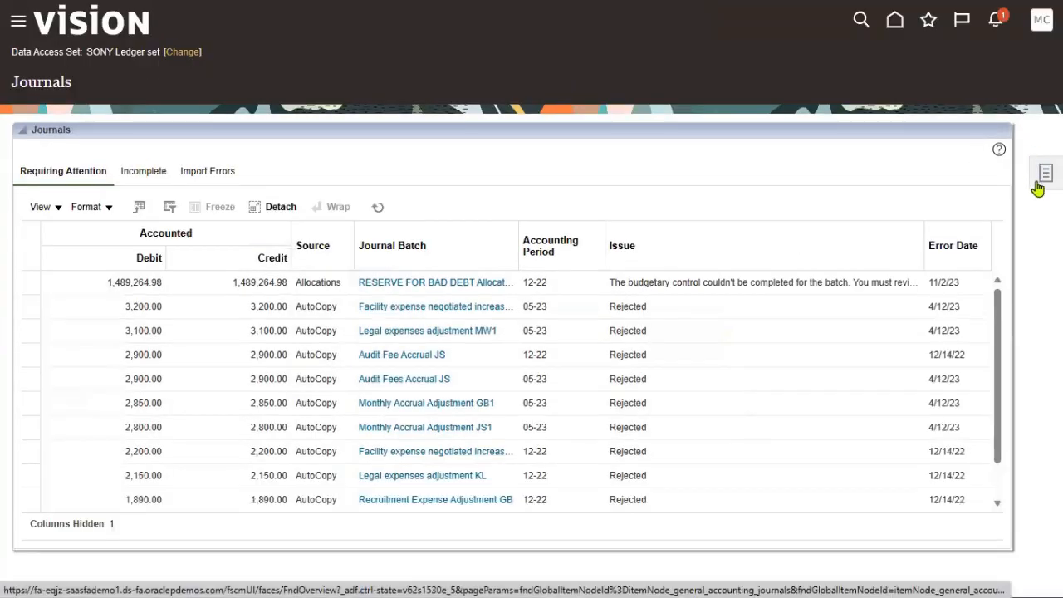
left_click(1040, 179)
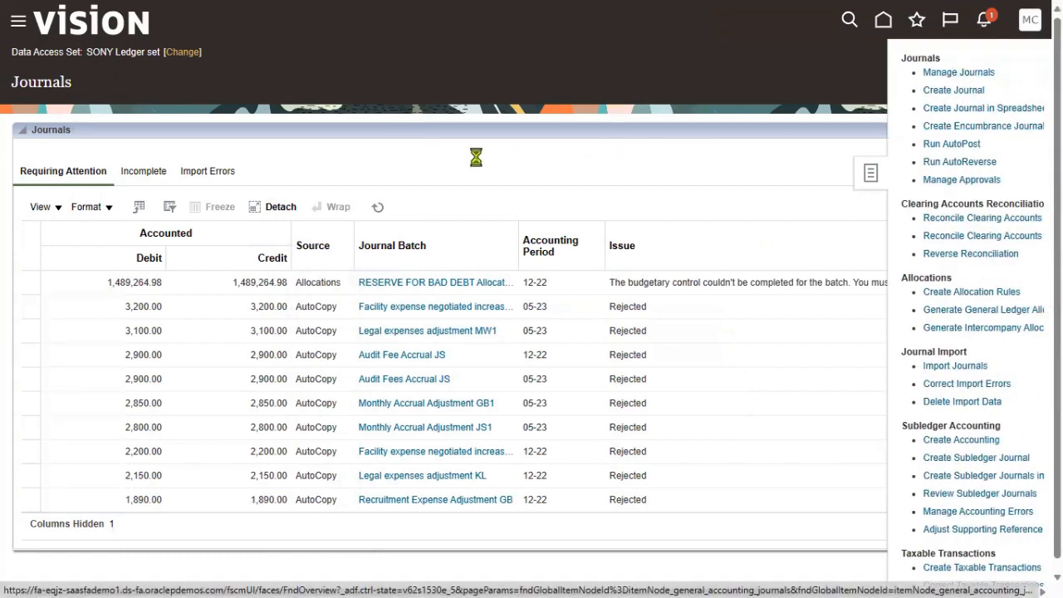
Step: Search for journals whose name starts with RTL-2 in accounting period 11-23
left_click(432, 178)
type("RTL")
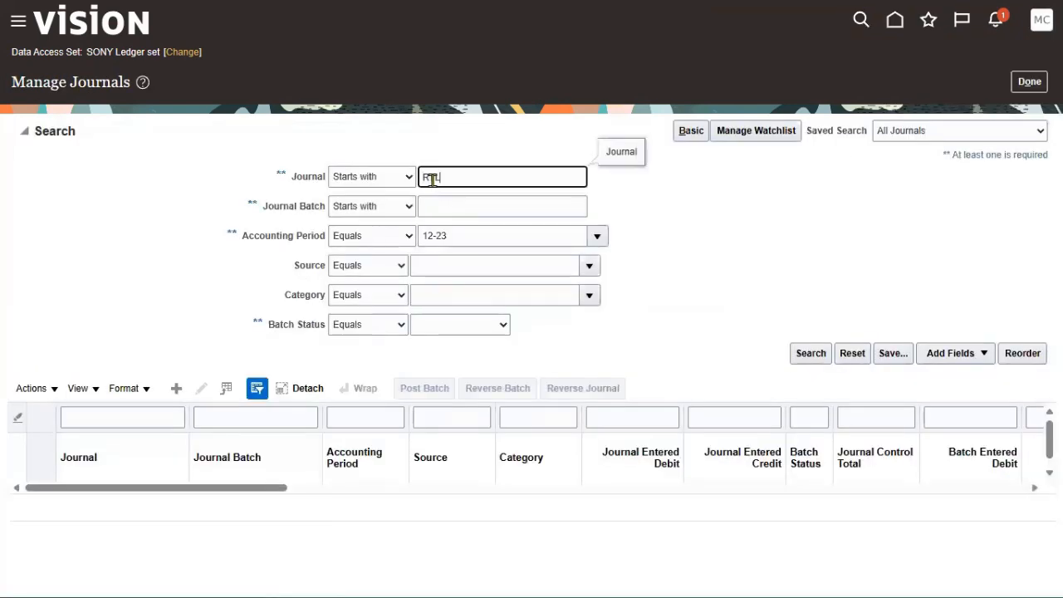
key("Tab")
key("Tab")
key("Tab")
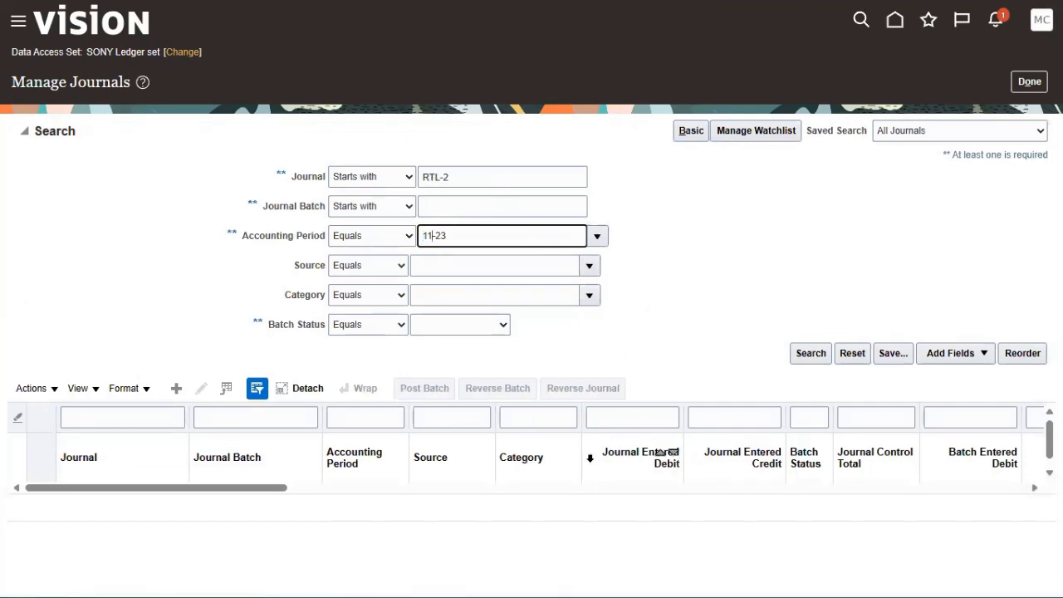
left_click(720, 356)
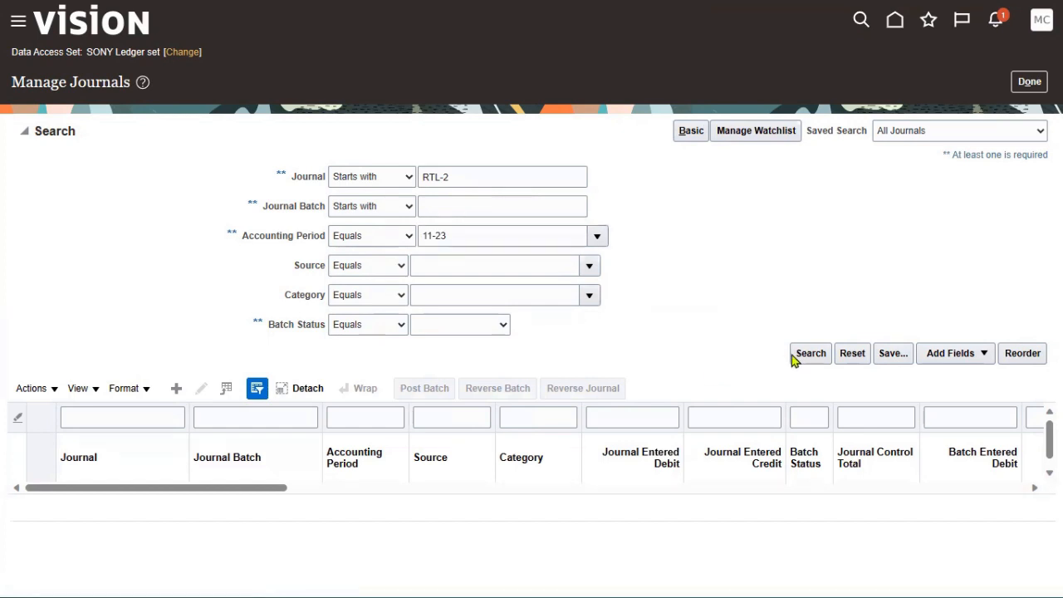
left_click(795, 362)
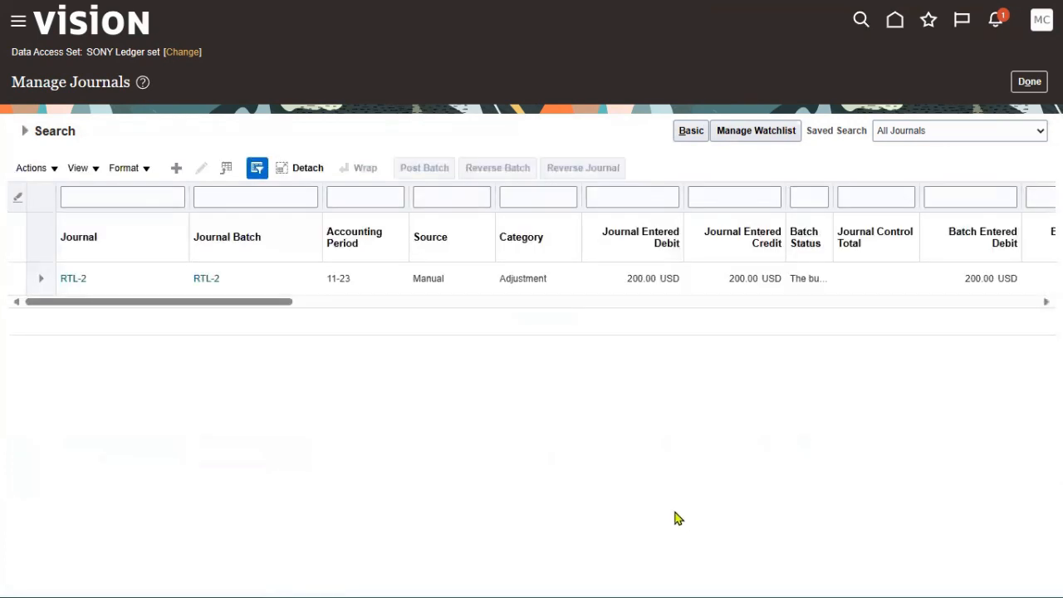
Step: Open the RTL-2 journal batch, submit it for posting and close the journal
left_click(205, 278)
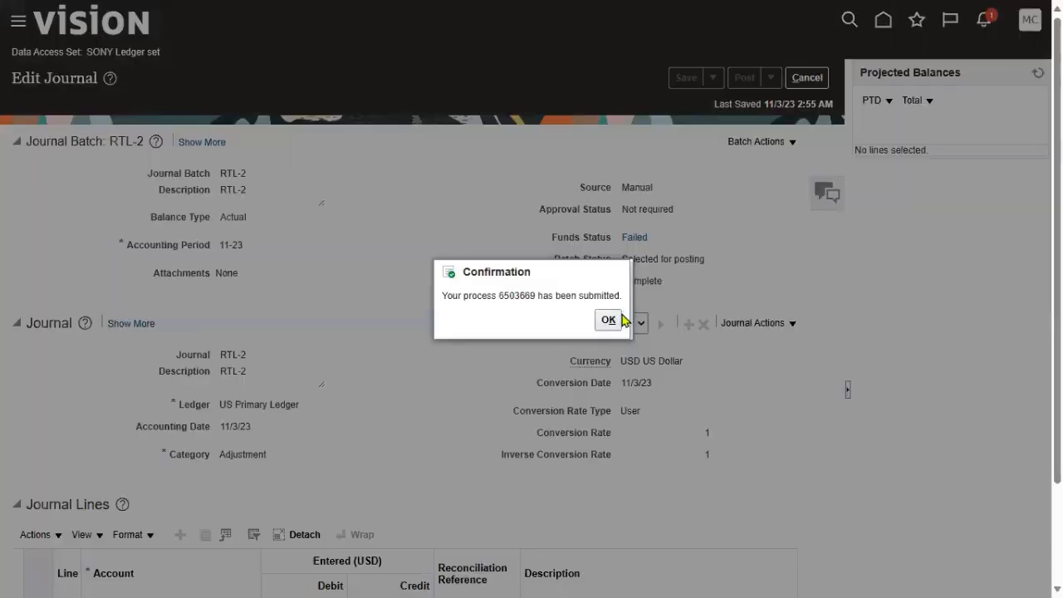
left_click(607, 319)
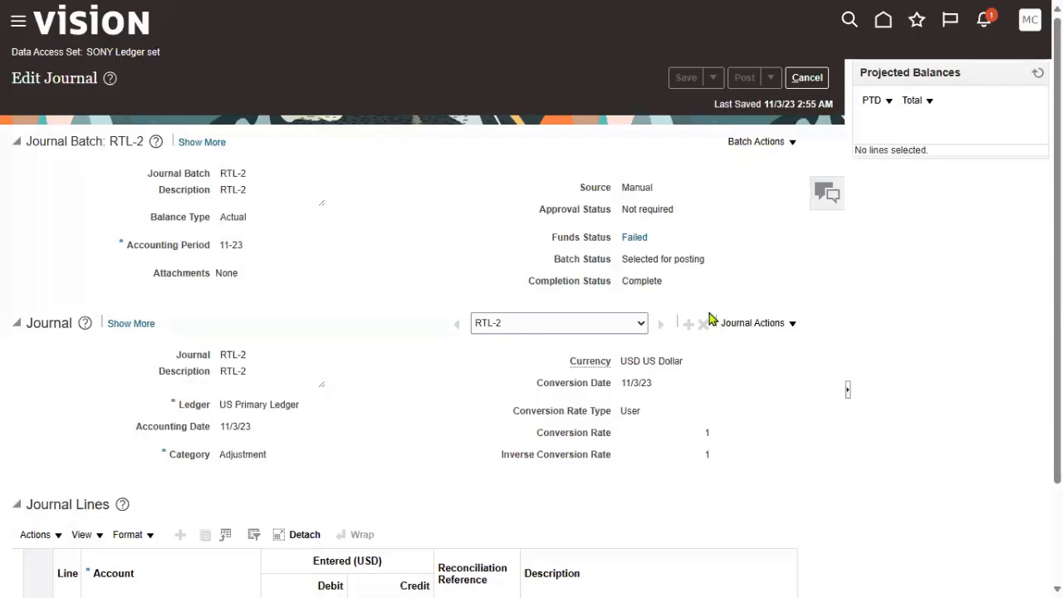
left_click(804, 77)
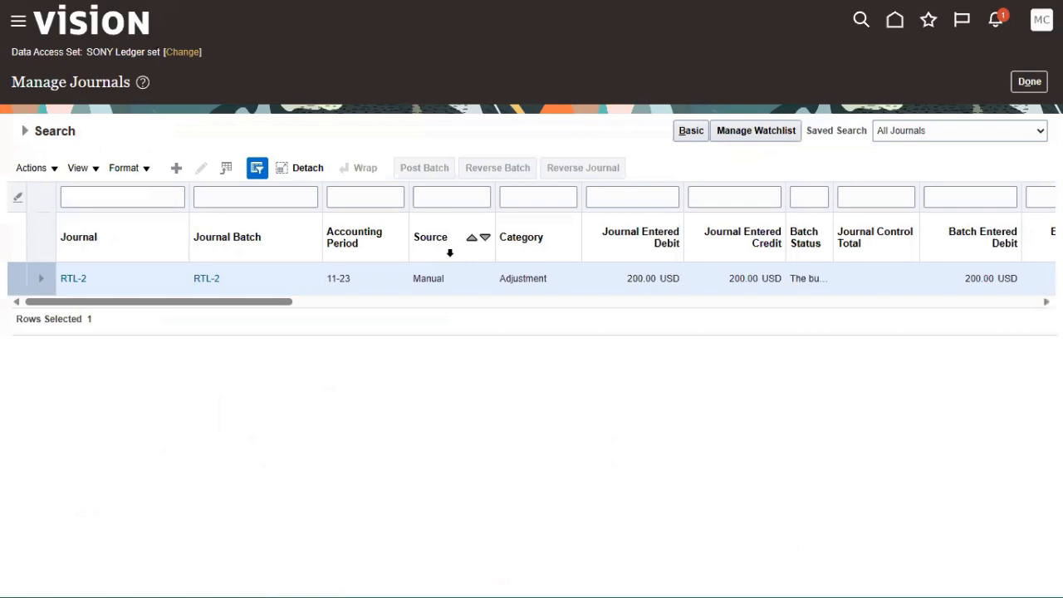
Step: Rerun the RTL-2 journal search and widen the Batch Status column to read the batch's status
left_click(25, 131)
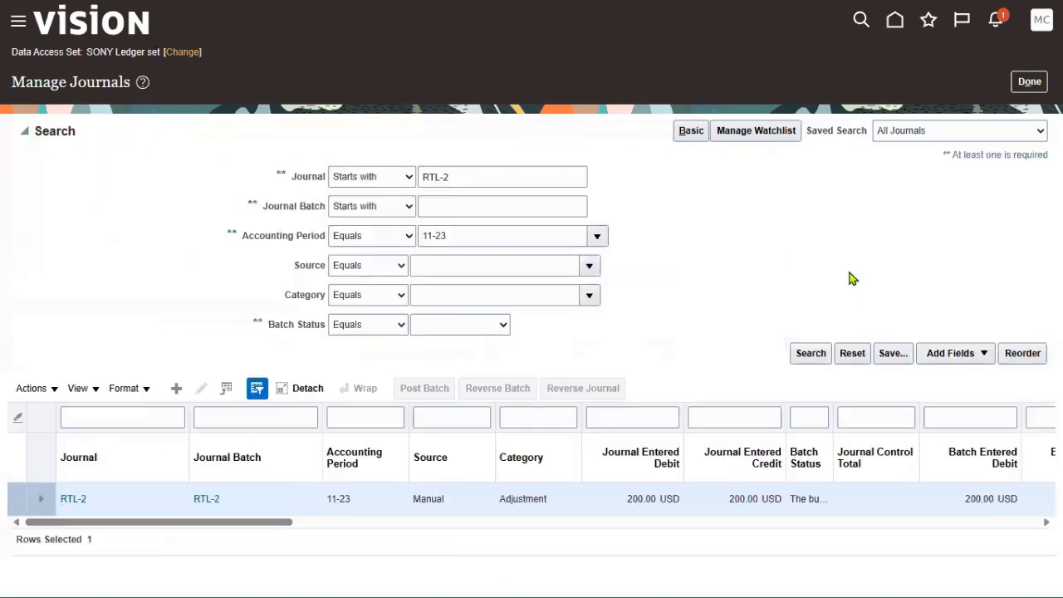
left_click(811, 353)
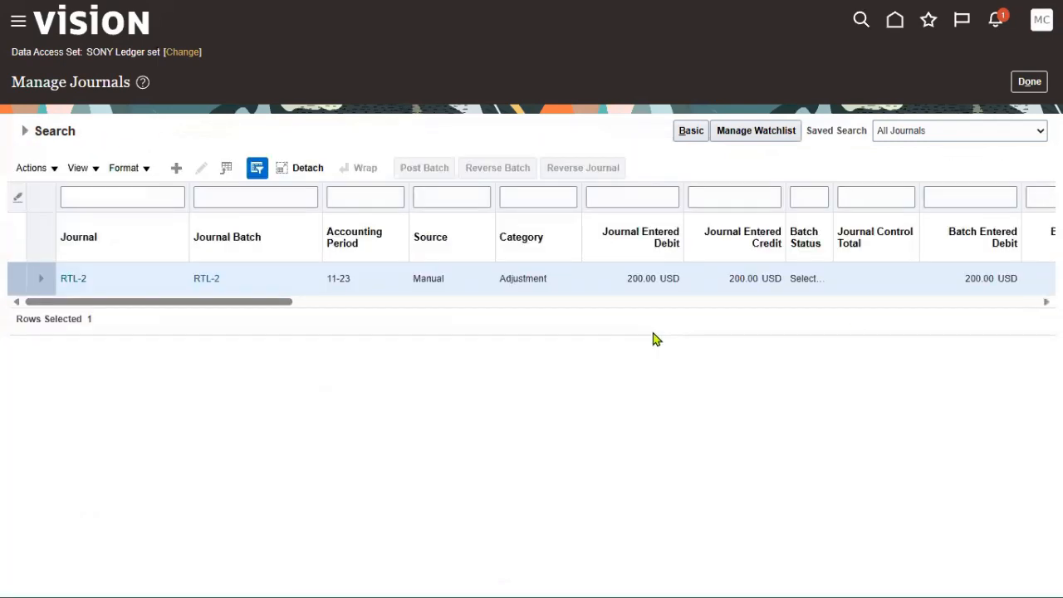
left_click_drag(830, 204, 886, 208)
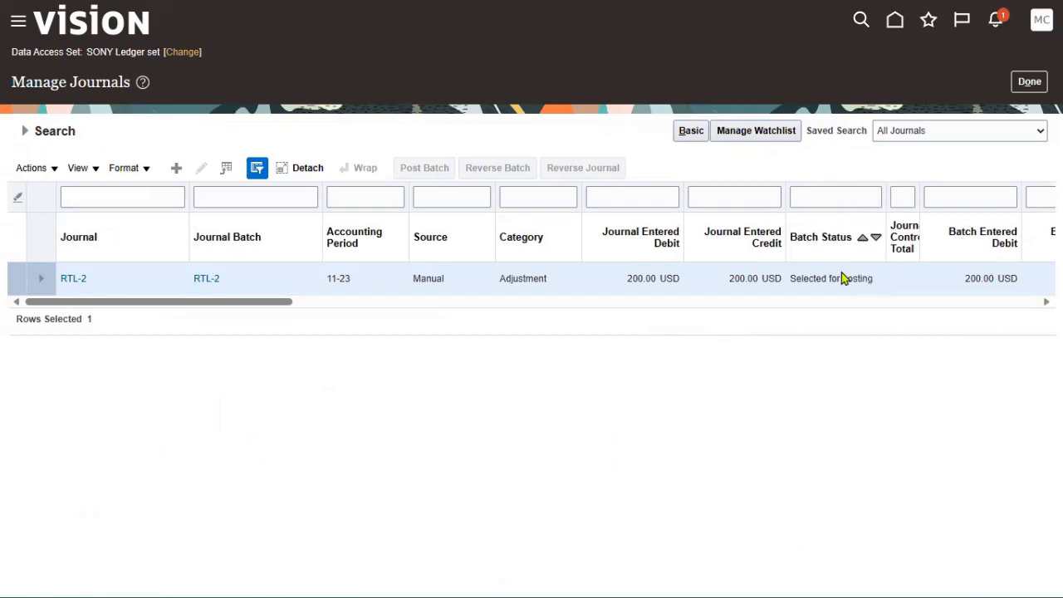
Step: Refresh the RTL-2 search results and widen the Batch Status column further to read the full posting status message
left_click(26, 131)
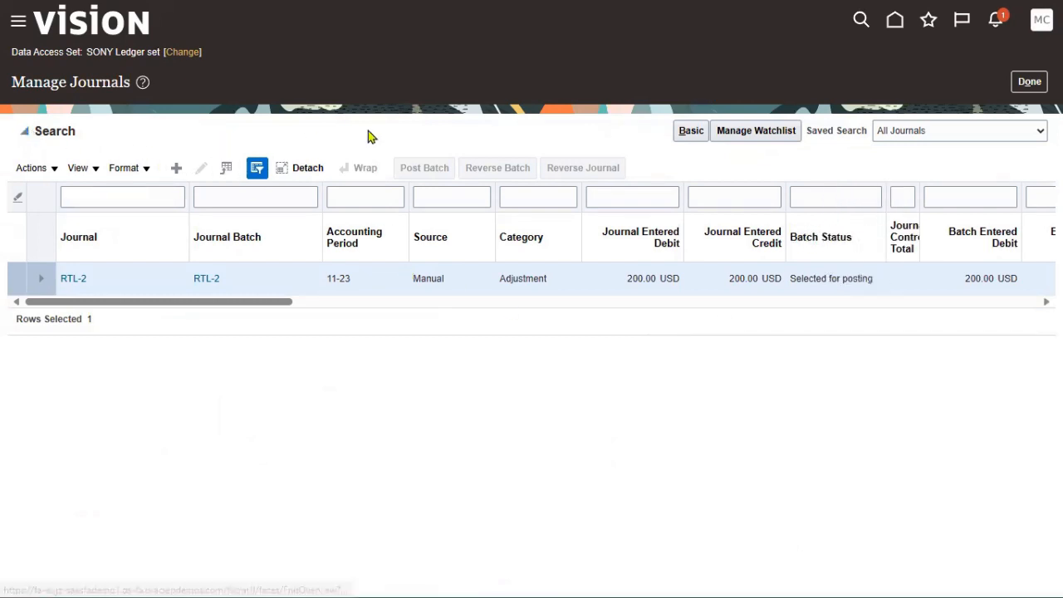
left_click(818, 354)
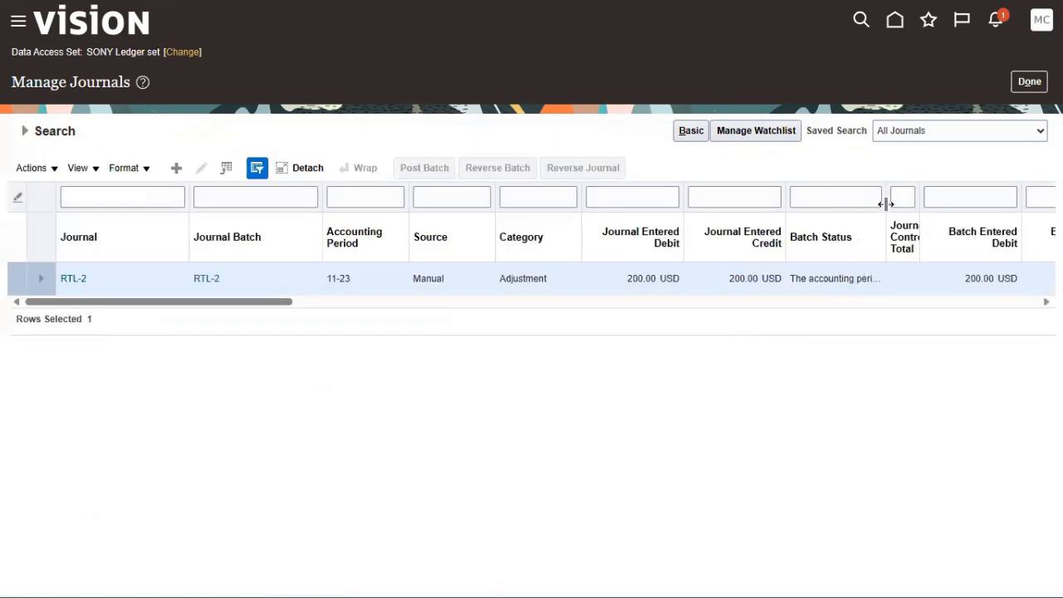
left_click_drag(920, 216, 958, 216)
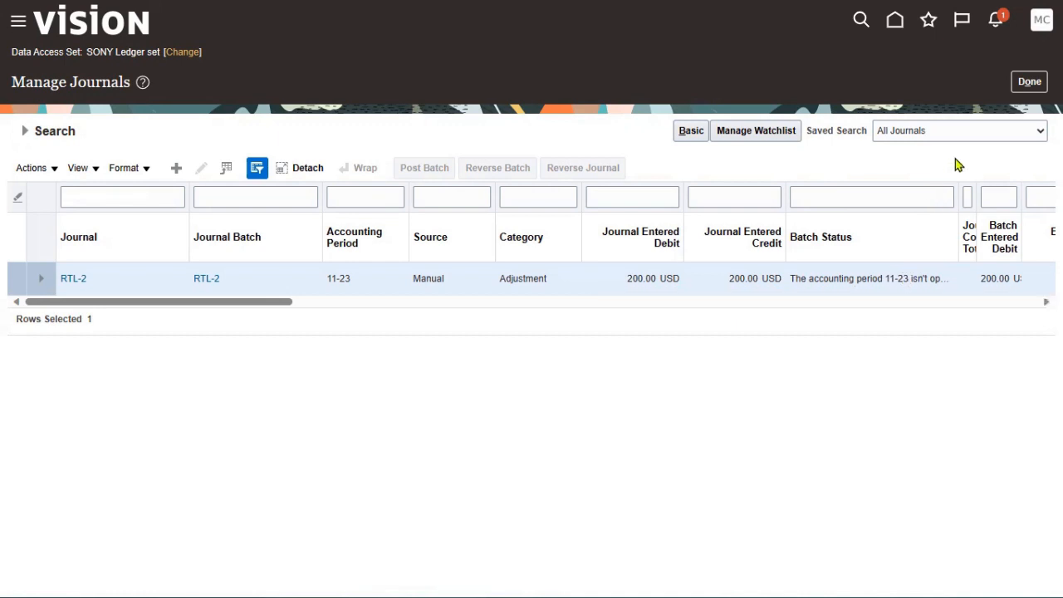
Step: Leave Manage Journals, open Period Close and check the General Ledger status of SONY Reporting Ledger for period 11-23
left_click(1030, 81)
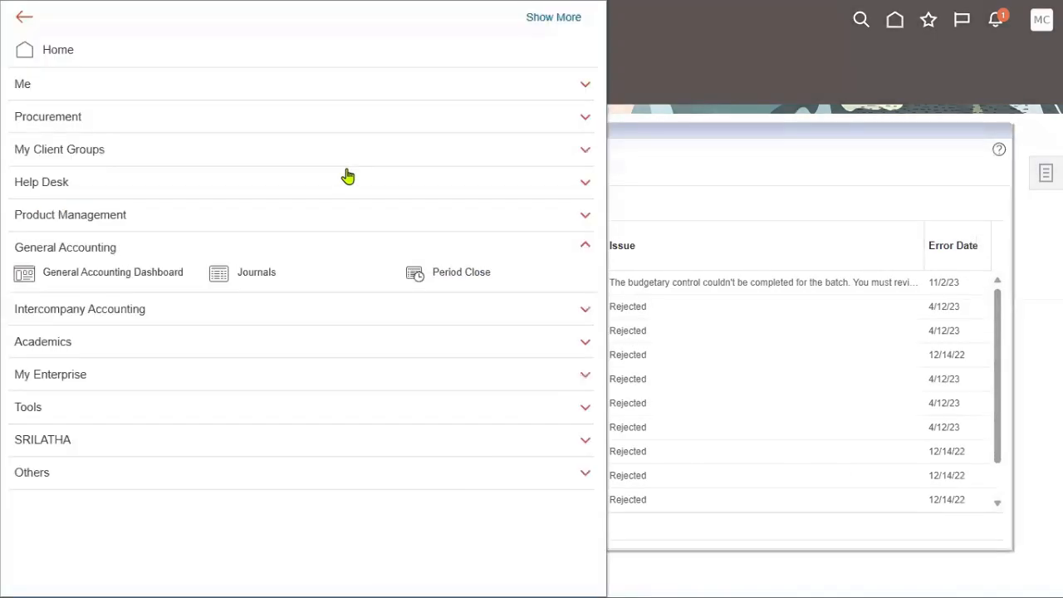
left_click(444, 276)
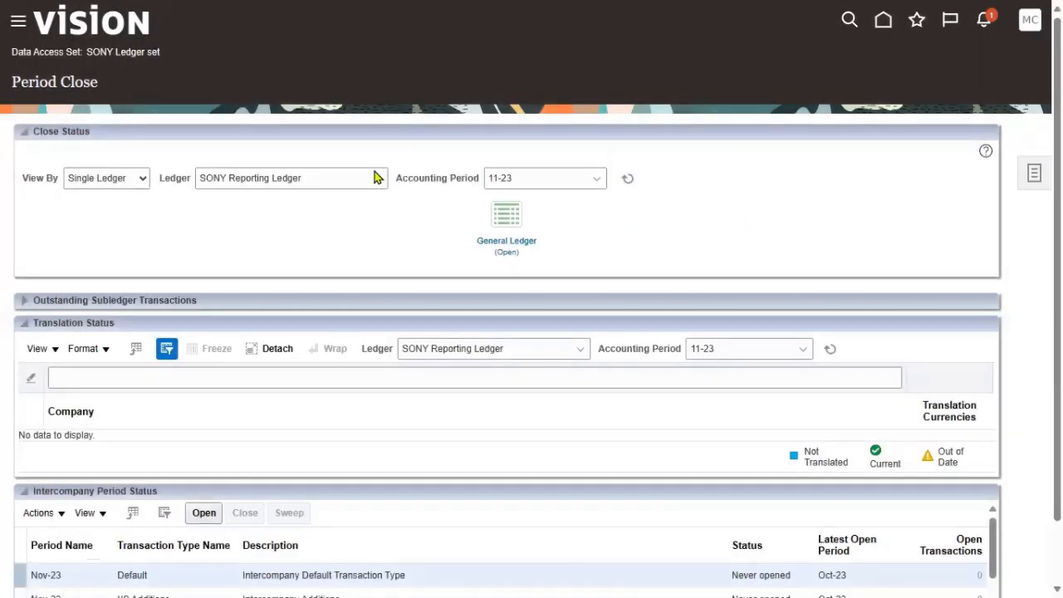
left_click(375, 178)
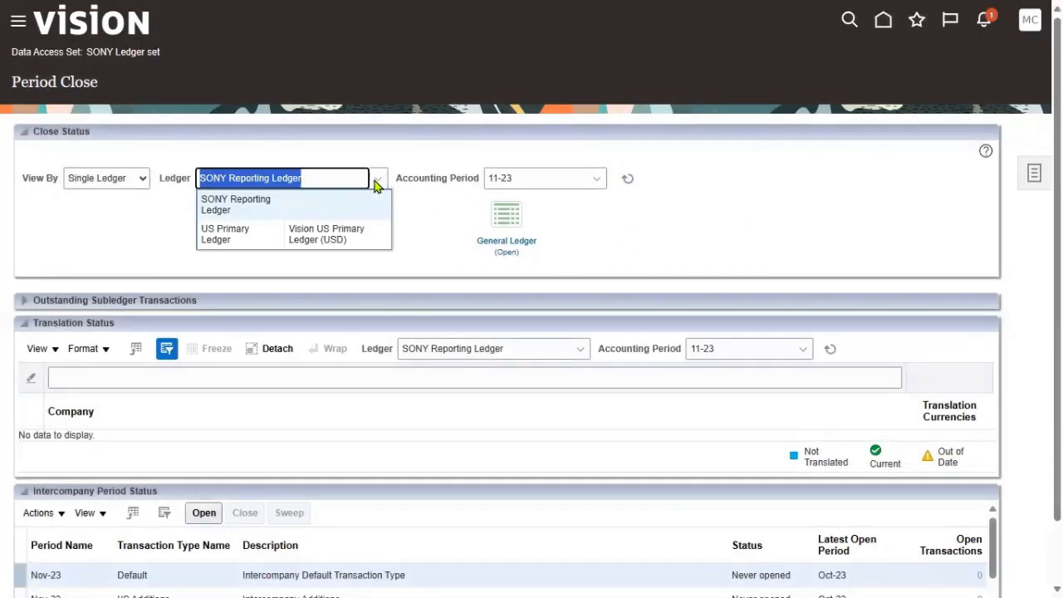
left_click(239, 207)
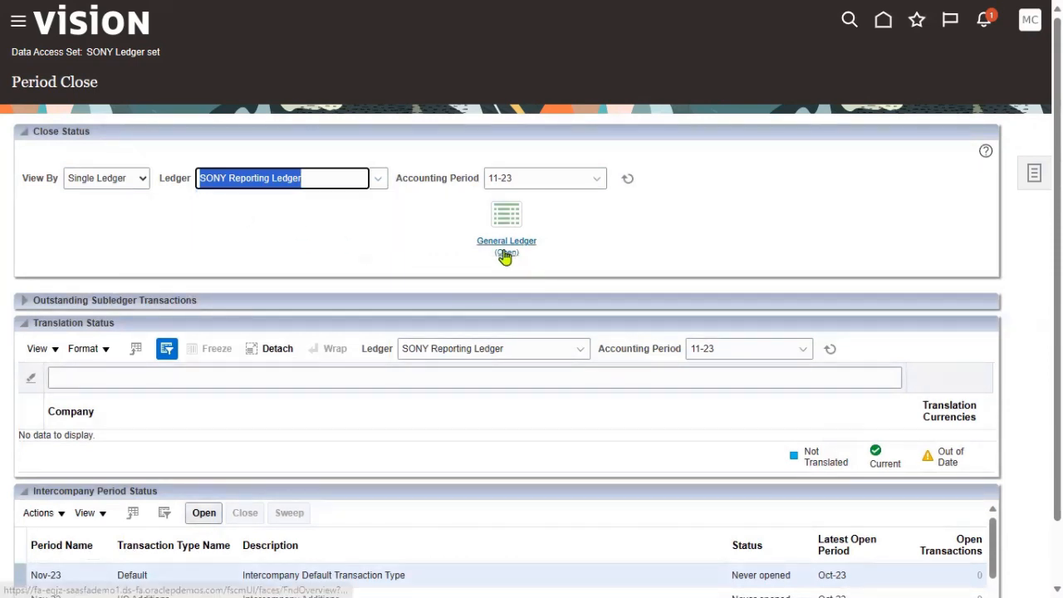
left_click(400, 231)
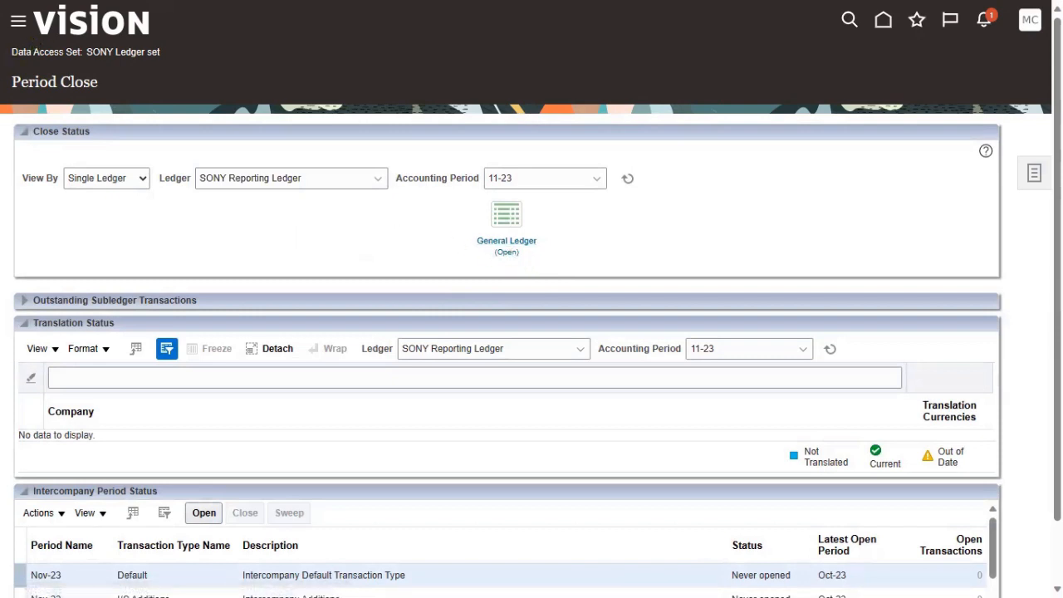
Step: Sign out, confirm the single sign-off and sign in with another account's saved user ID and password
left_click(1031, 24)
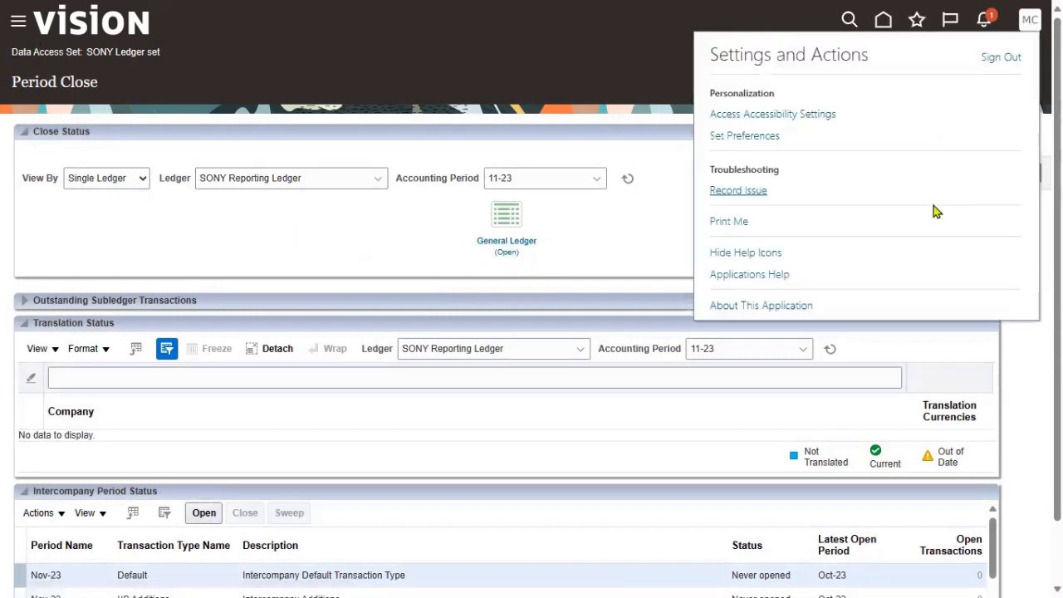
left_click(999, 58)
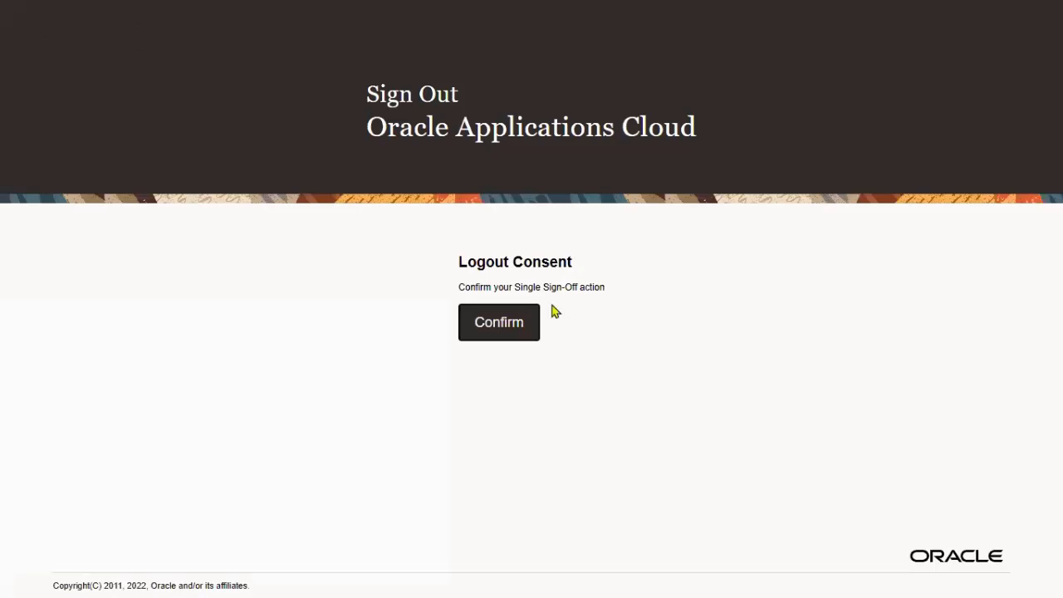
left_click(525, 325)
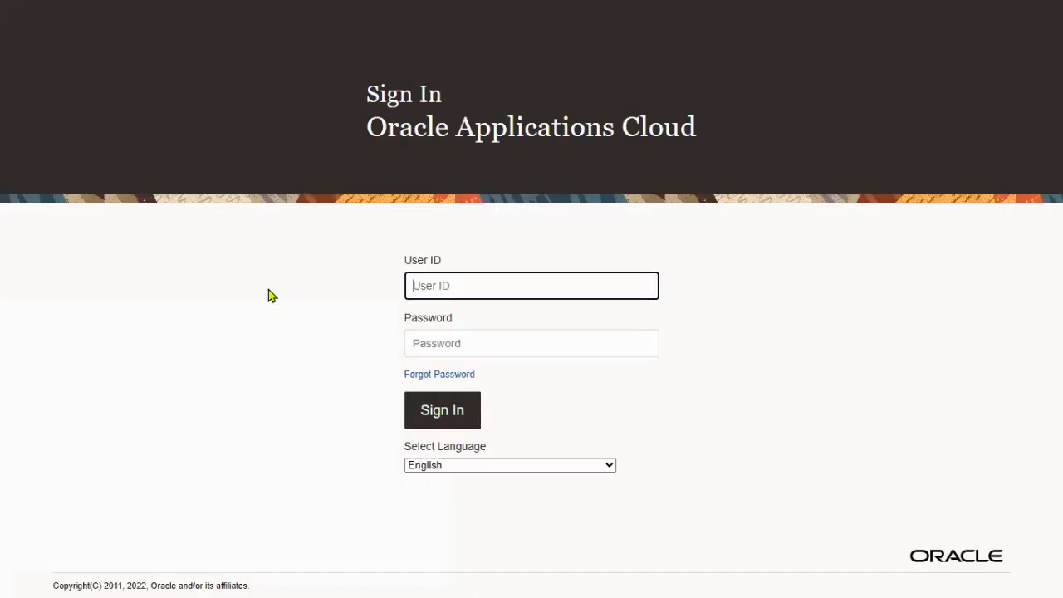
type("NOV")
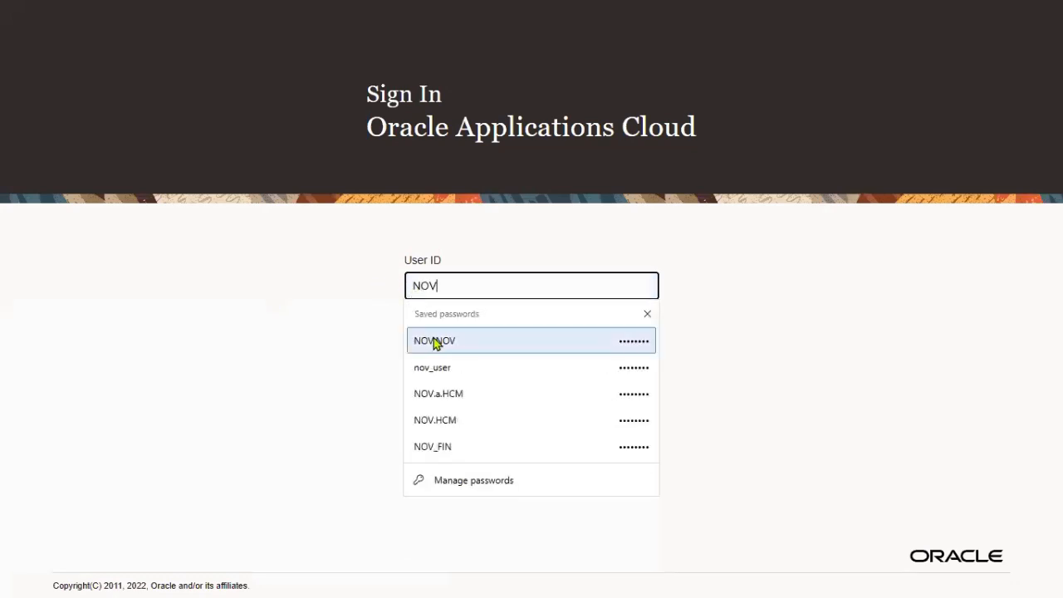
left_click(435, 341)
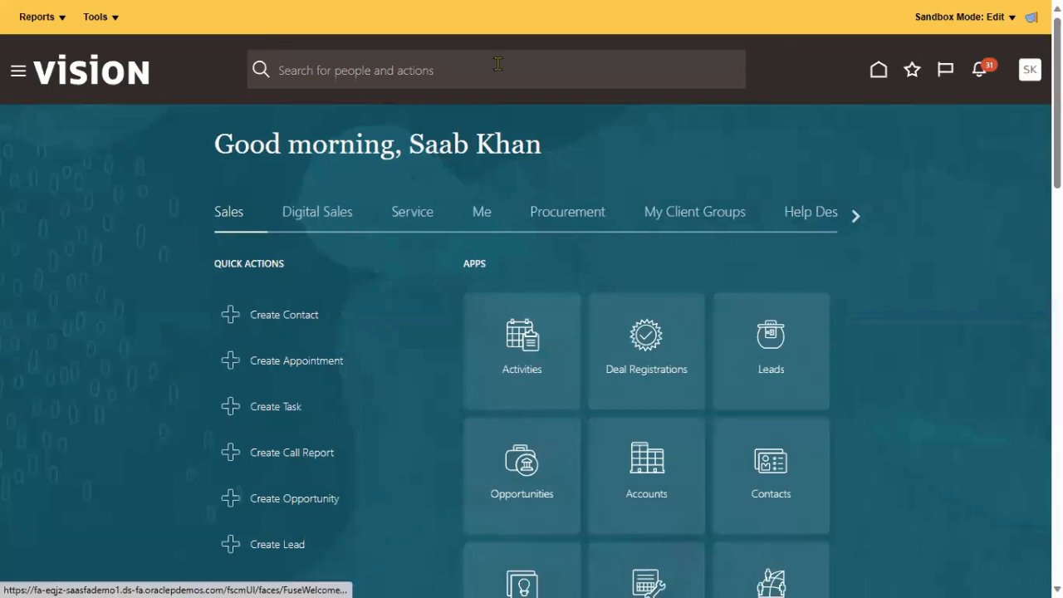
Step: Leave the Reports sandbox and confirm the page refresh
left_click(41, 17)
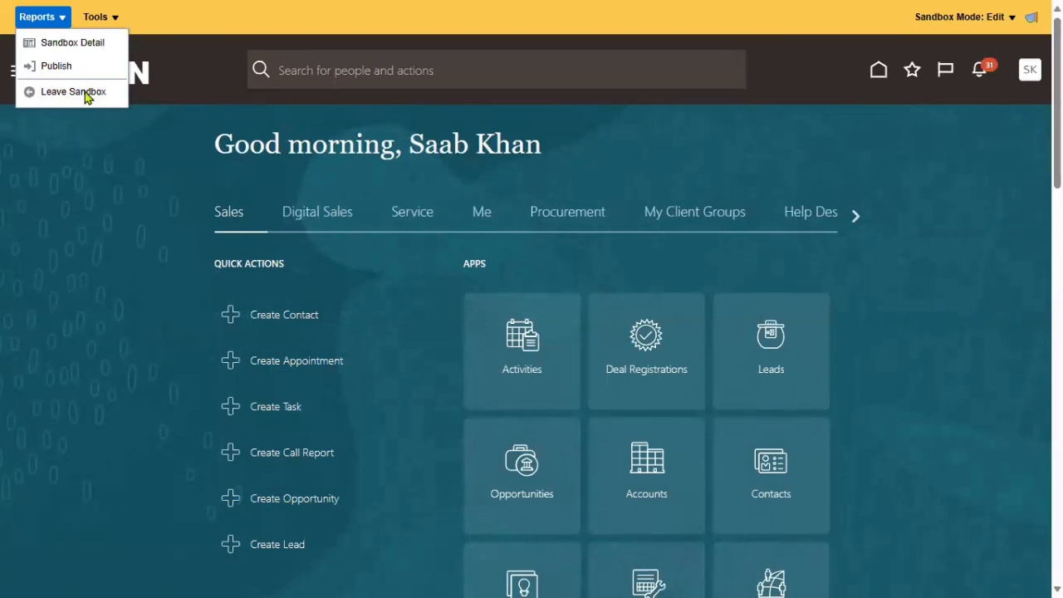
left_click(88, 98)
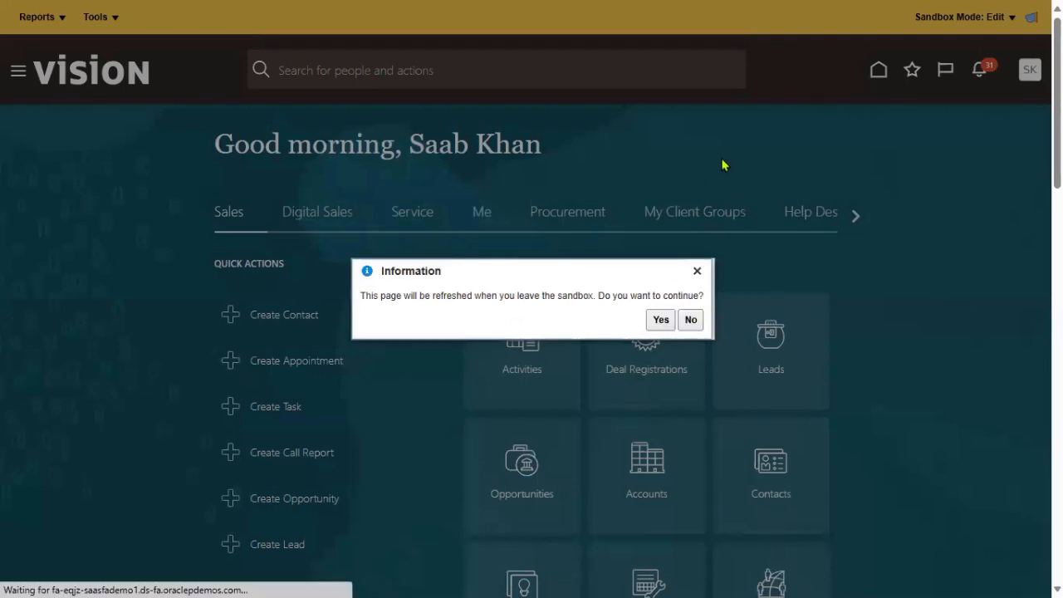
left_click(659, 319)
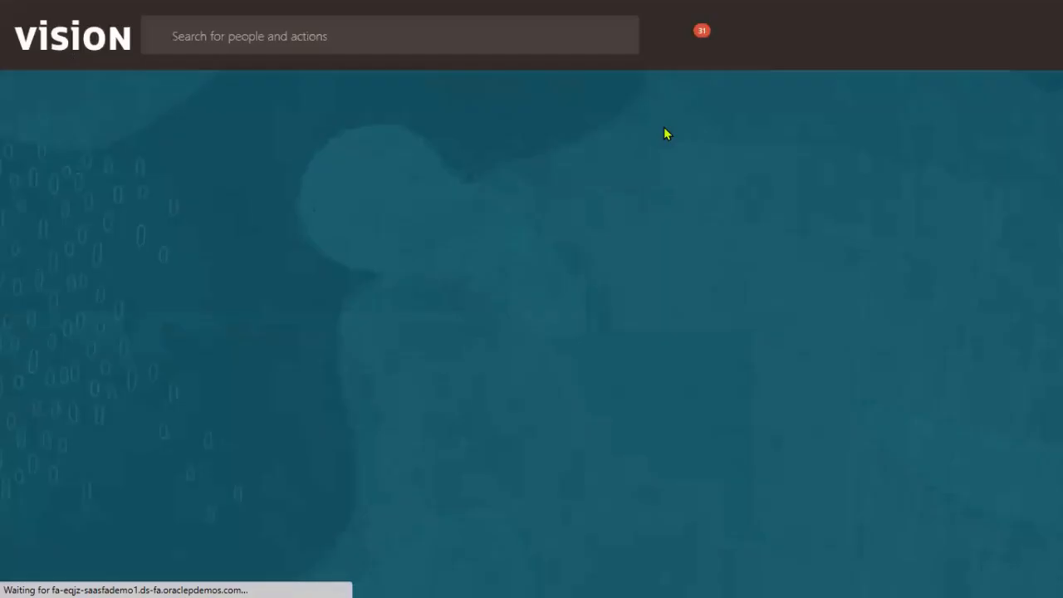
Step: In Setup and Maintenance, search the tasks for "data access" and open Manage Data Access for Users under Users and Security
left_click(1028, 35)
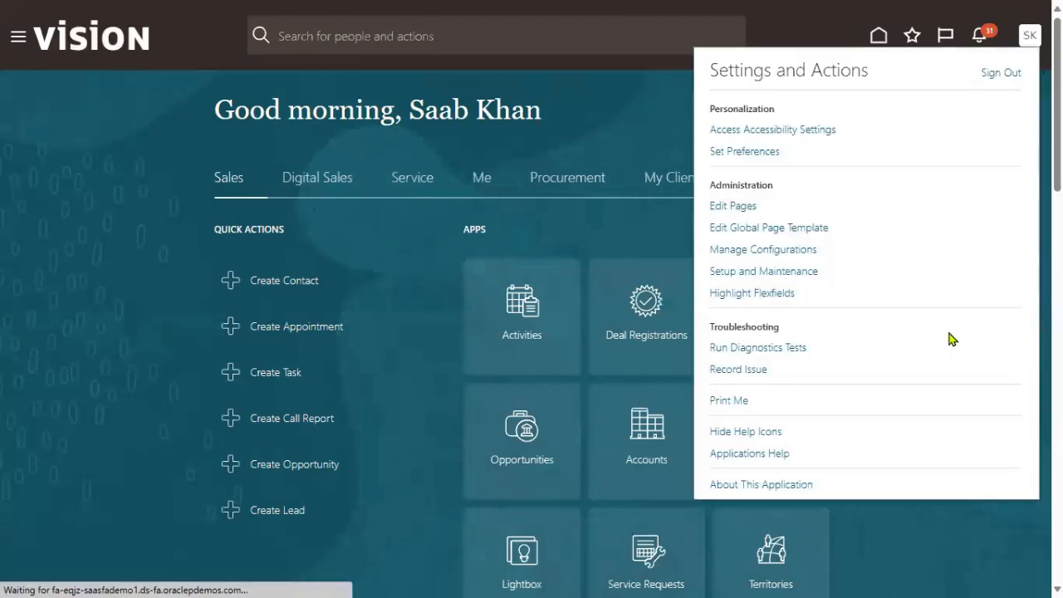
left_click(766, 271)
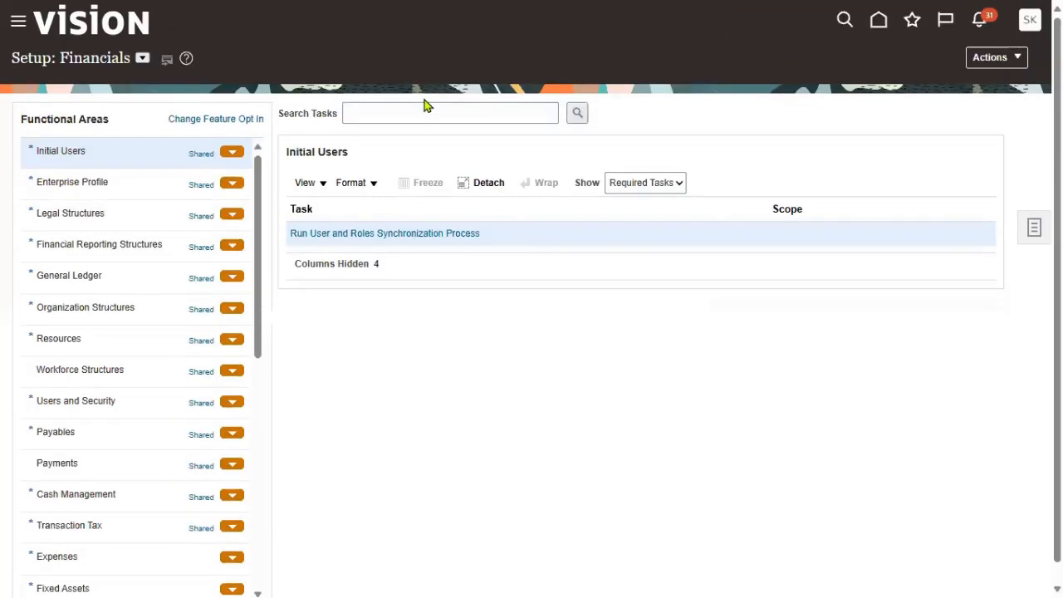
left_click(417, 109)
type("data")
left_click(398, 163)
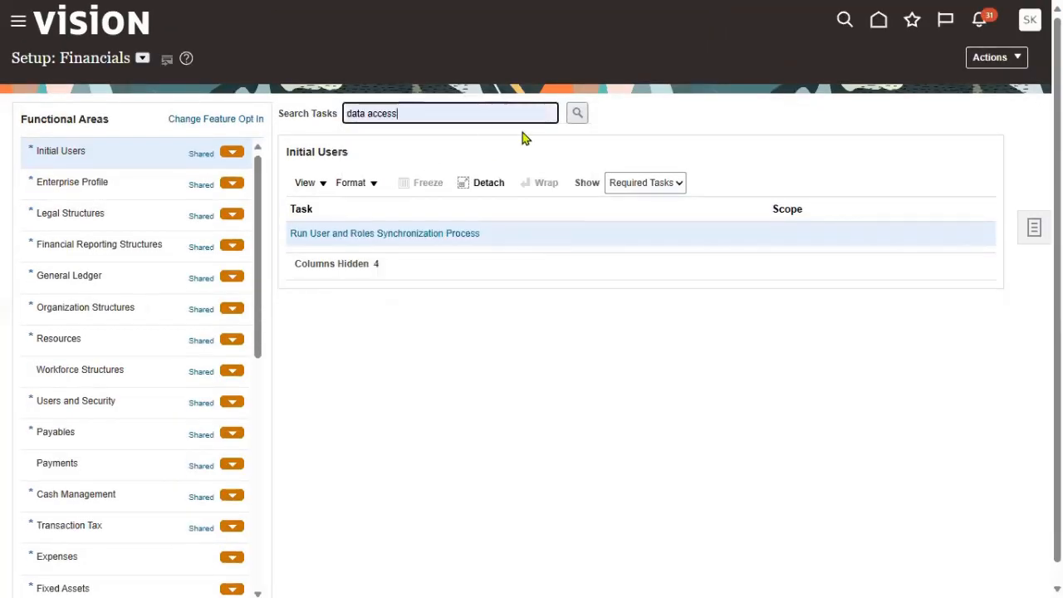
left_click(577, 113)
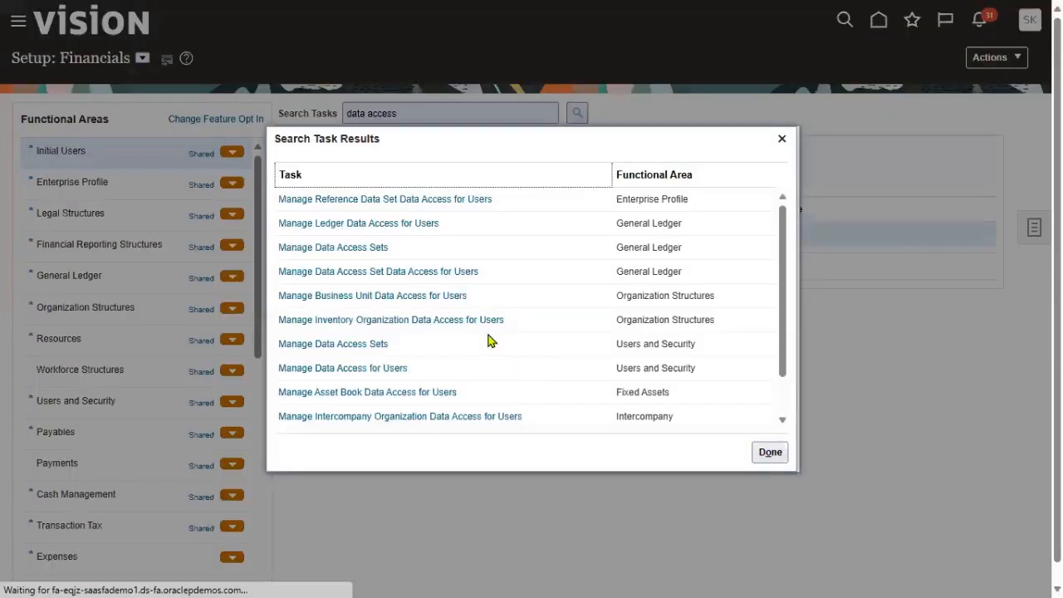
left_click(384, 370)
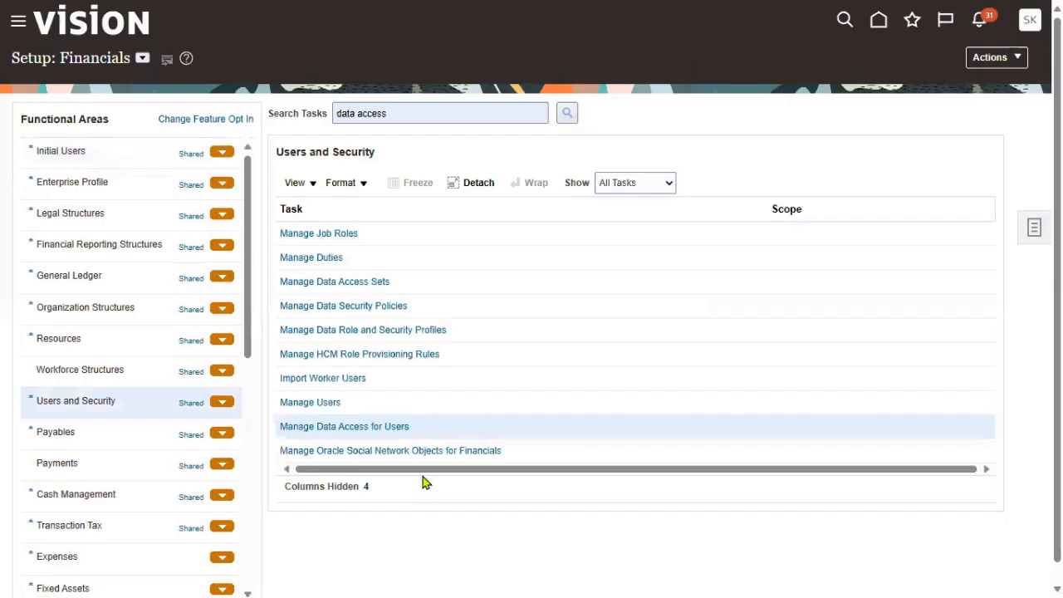
left_click(395, 428)
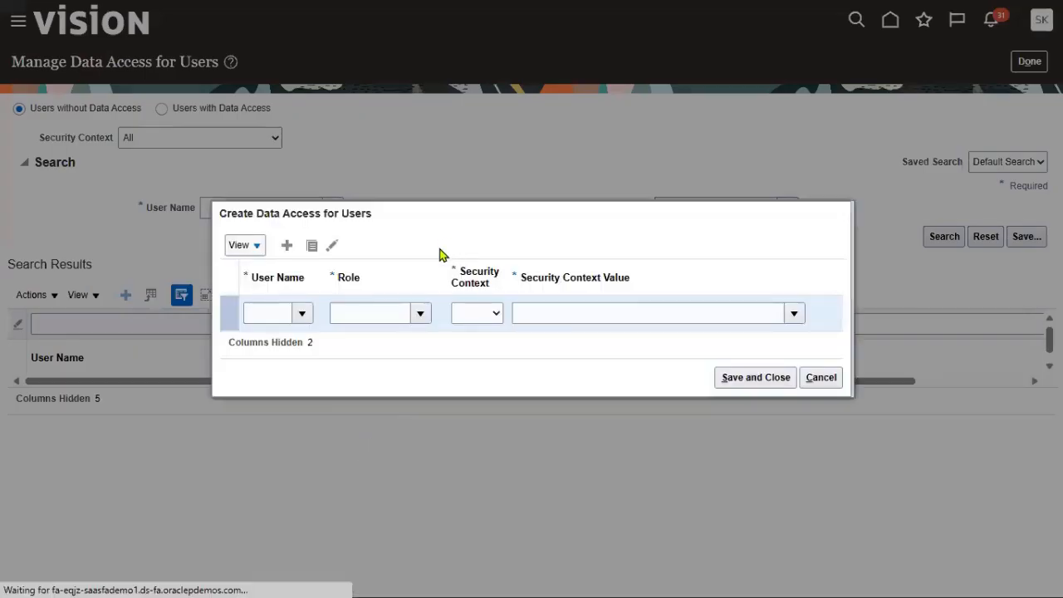
Step: In the new data access row, search for the accountant's user name and select the matching user
left_click(280, 311)
type("CHANDRA")
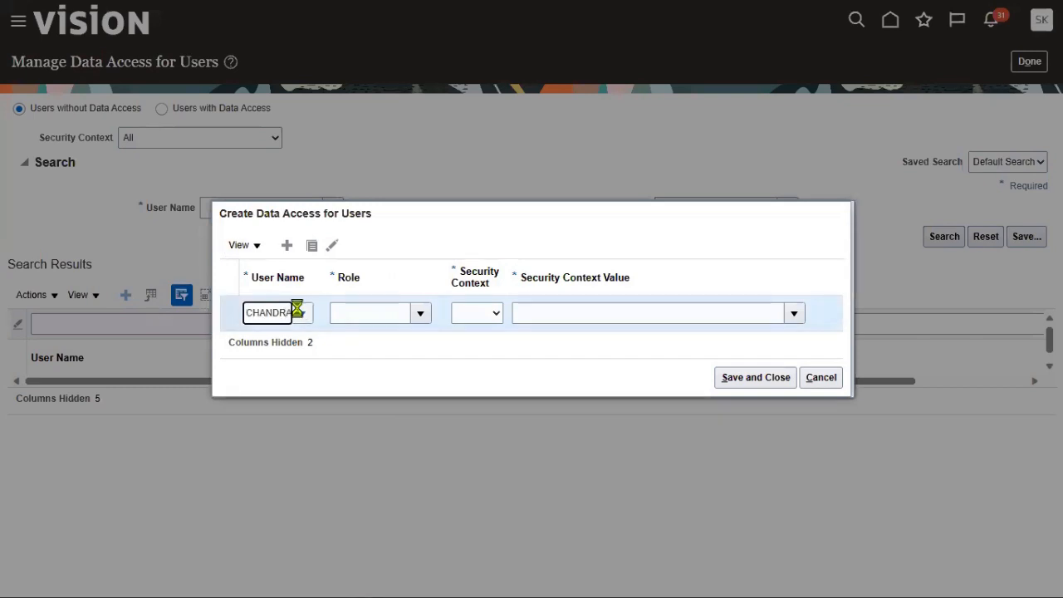
key("Tab")
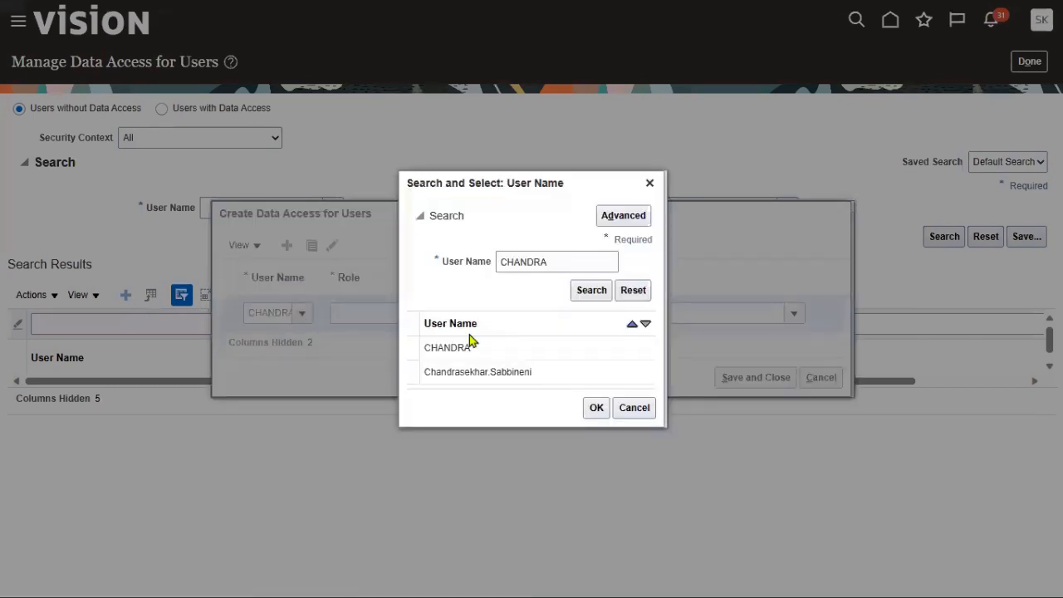
left_click(487, 356)
left_click(594, 406)
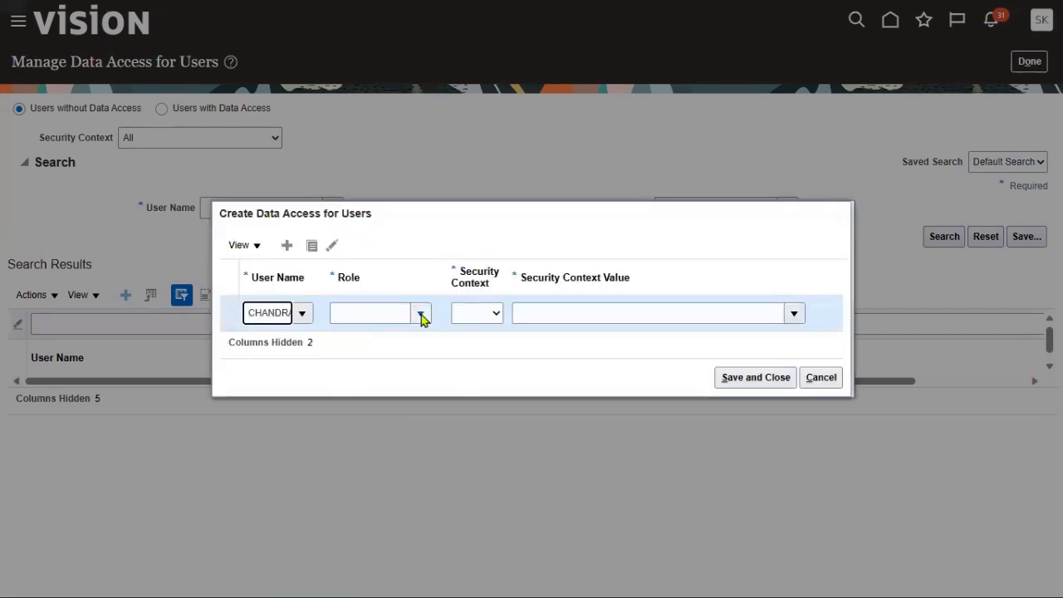
Step: Give the row the General Accountant role, the data access set security context and the value US RC SLA EUR
left_click(421, 314)
left_click(444, 370)
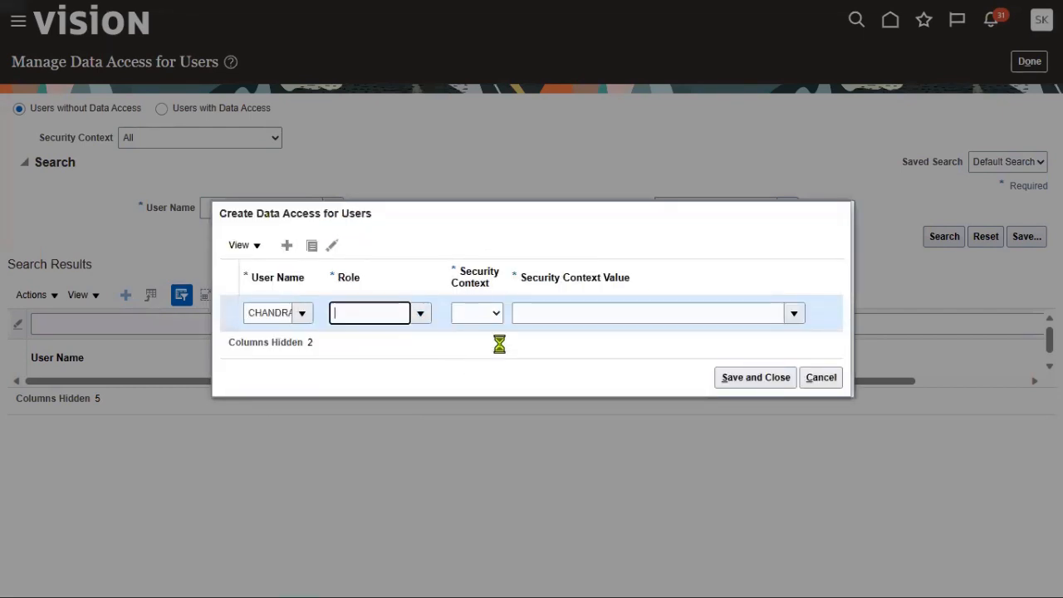
left_click(493, 316)
left_click(491, 342)
left_click(550, 315)
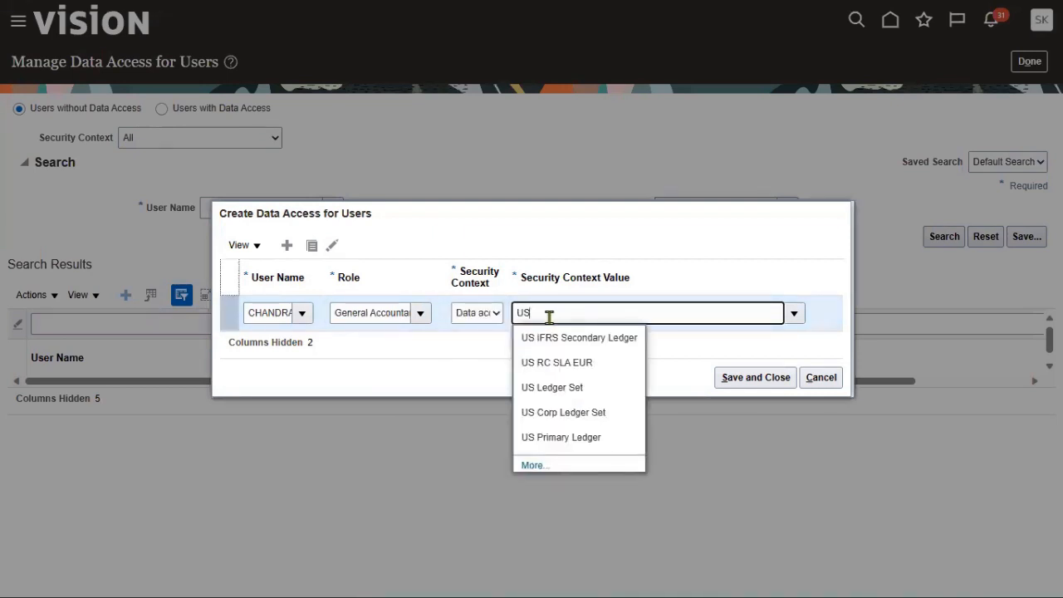
left_click(547, 369)
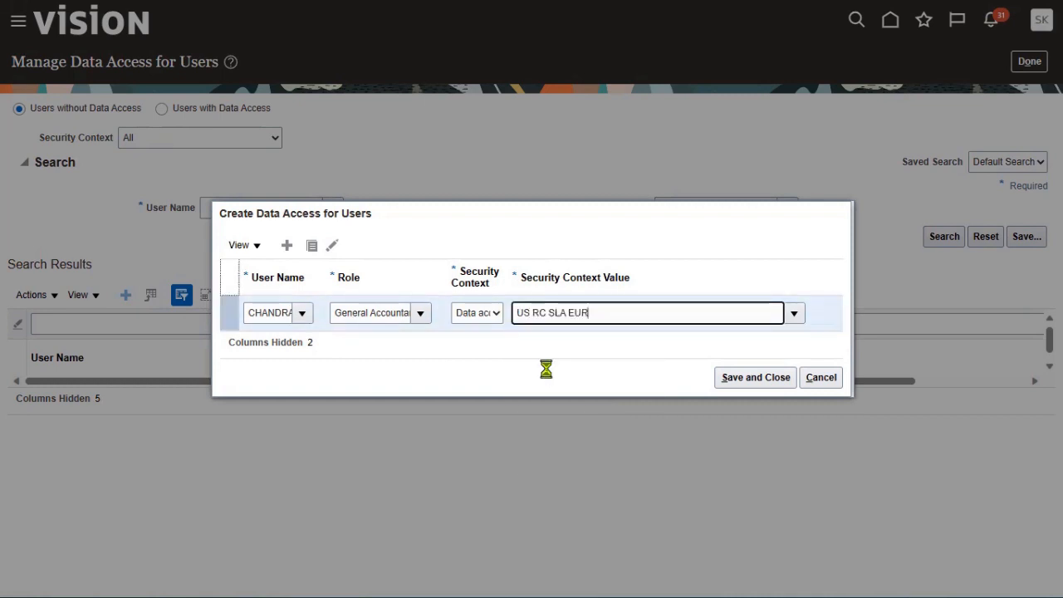
Step: Duplicate the data access row, assign the General Accounting role and data access set US RC SLA EUR, and save both rows
left_click(312, 247)
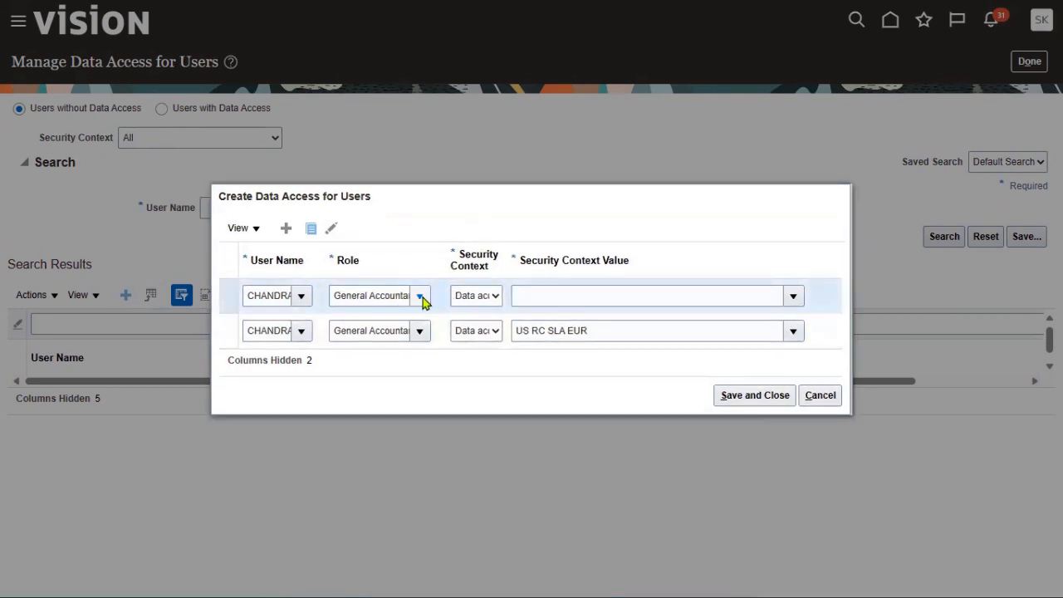
left_click(423, 295)
left_click(440, 382)
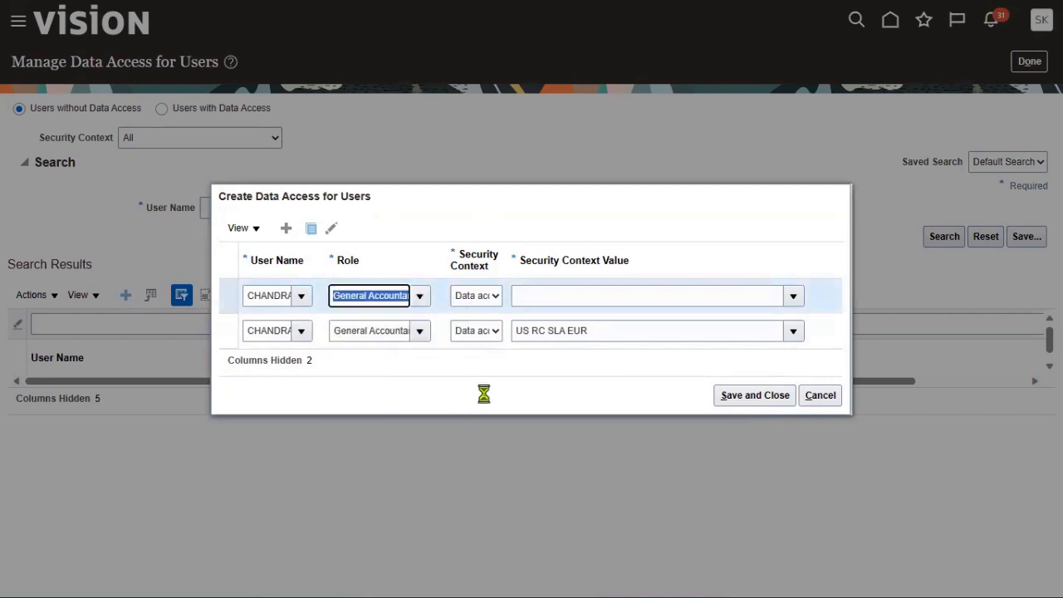
left_click(496, 297)
left_click(488, 327)
left_click(544, 297)
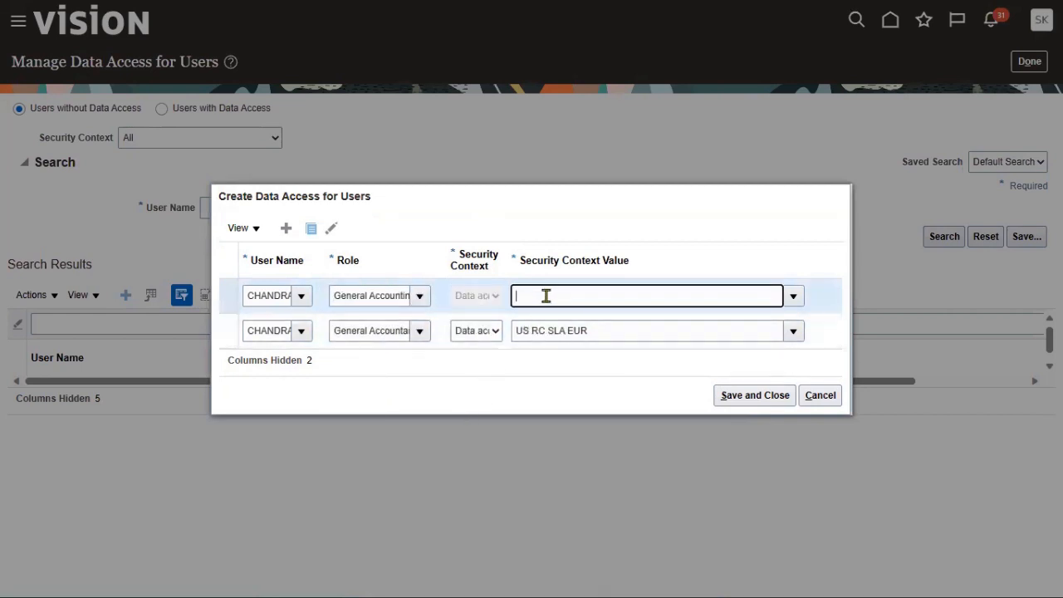
type("US RC")
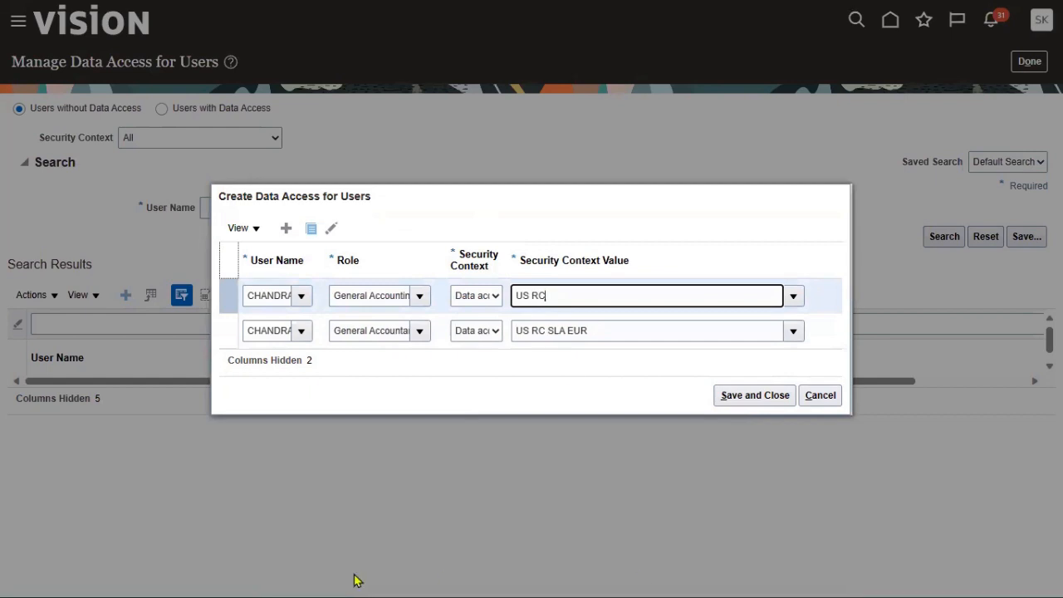
left_click(579, 330)
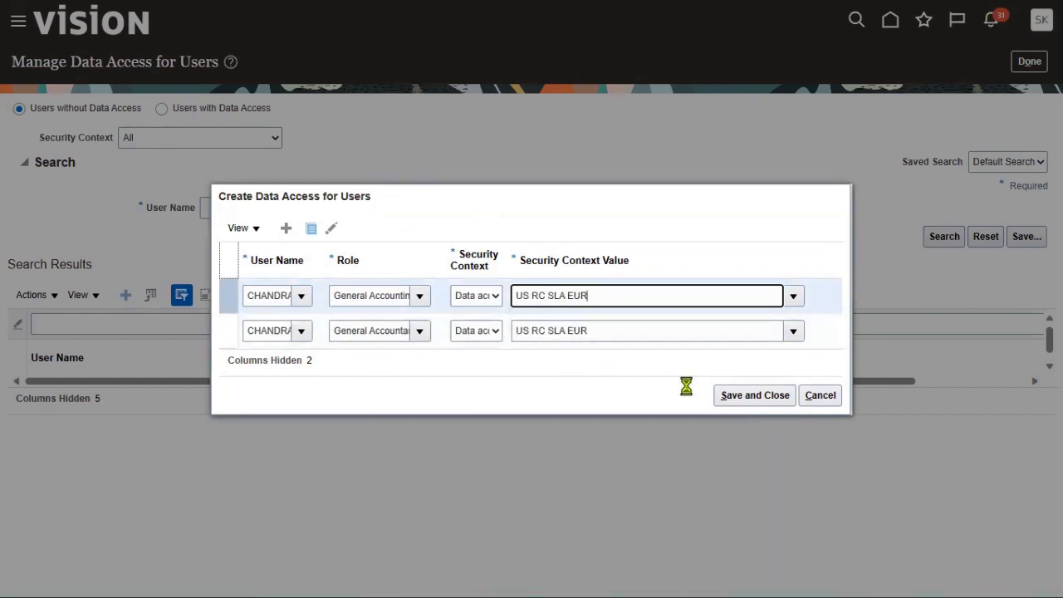
left_click(745, 396)
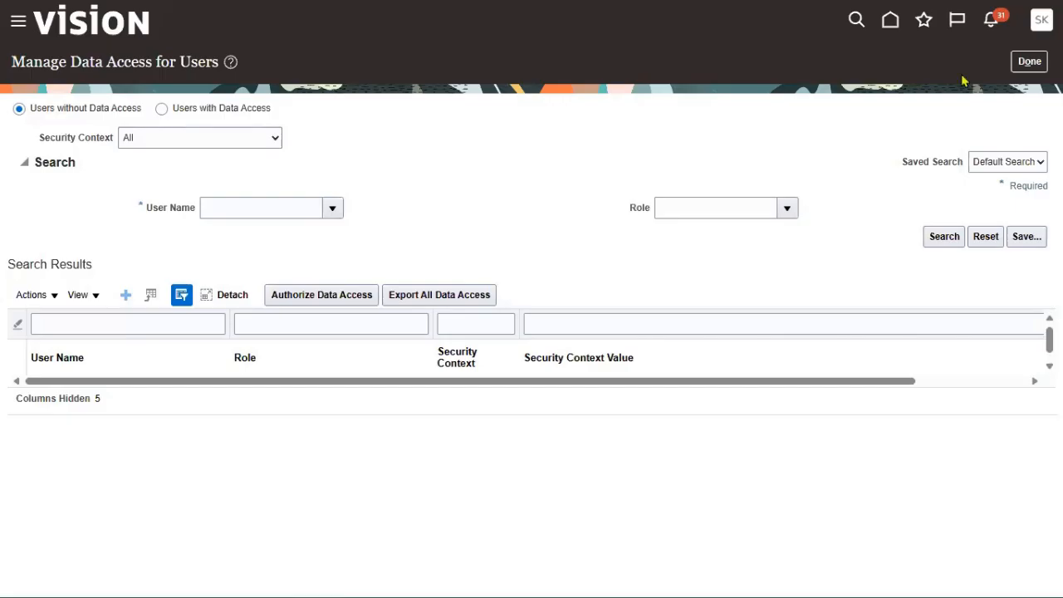
Step: Finish the data access setup and, under Initial Users, run the User and Roles Synchronization Process by submitting Retrieve Latest LDAP Changes
left_click(1028, 63)
left_click(134, 152)
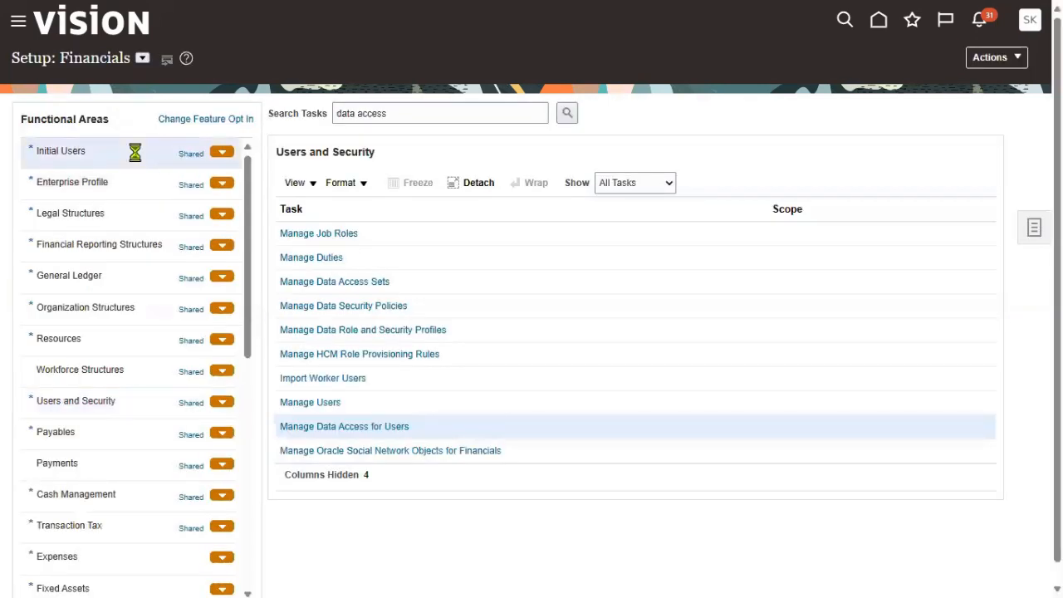
left_click(367, 233)
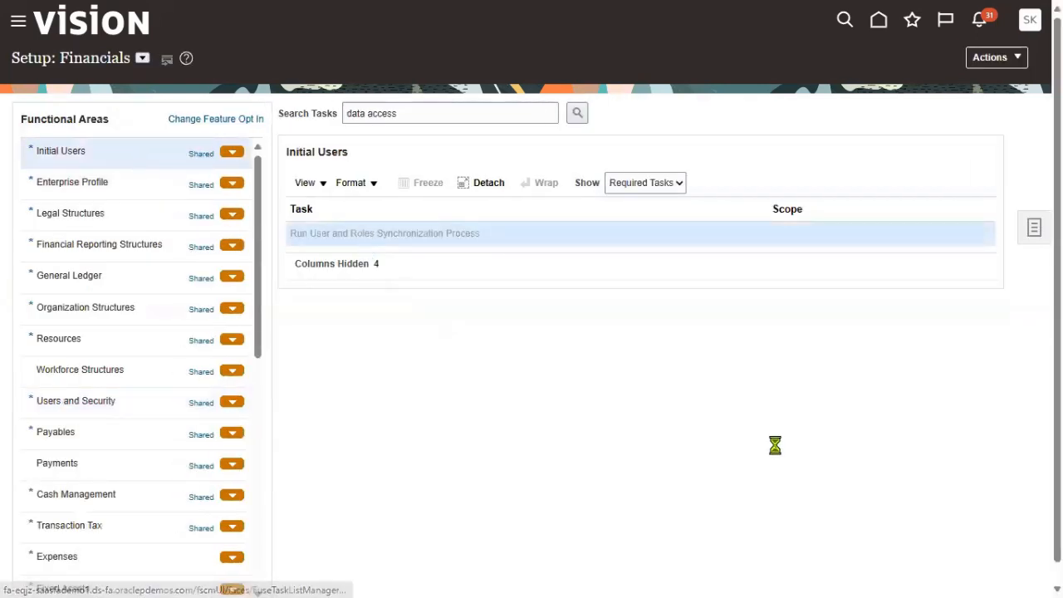
left_click(960, 77)
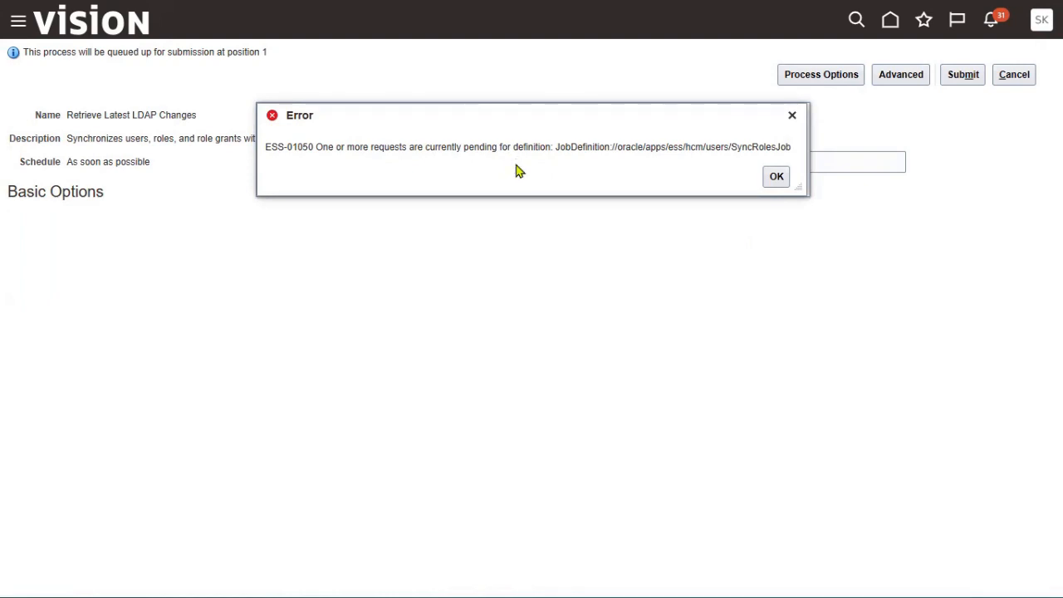
left_click(779, 182)
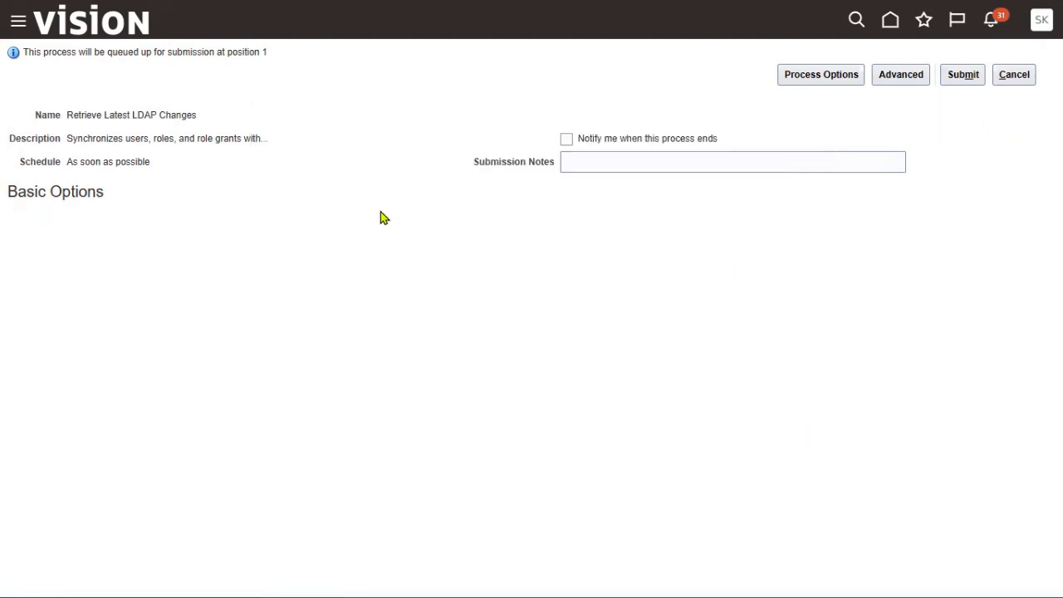
left_click(16, 23)
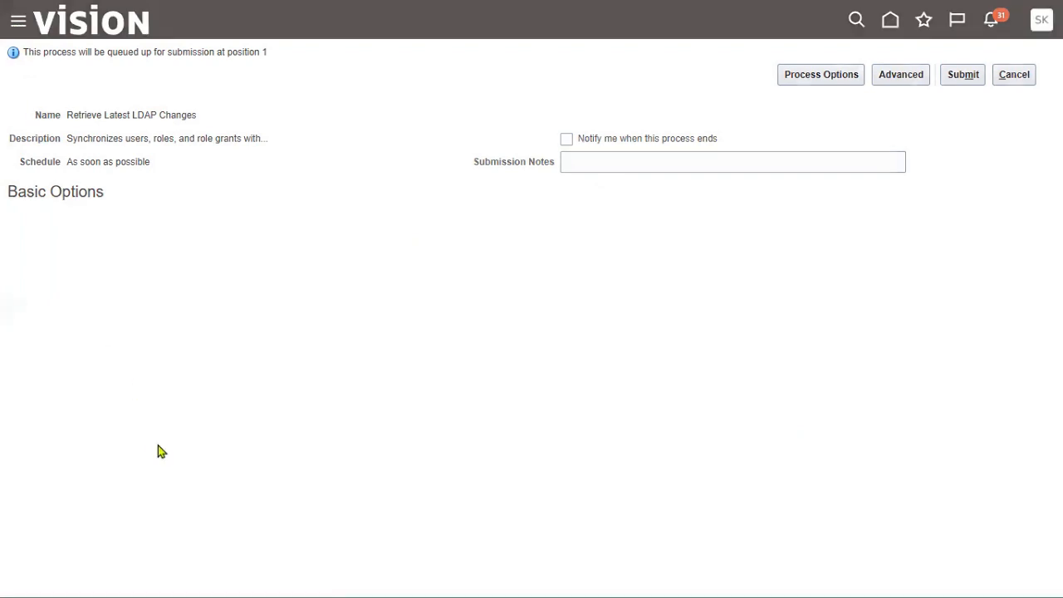
scroll(119, 548, "down", 5)
scroll(108, 499, "down", 1)
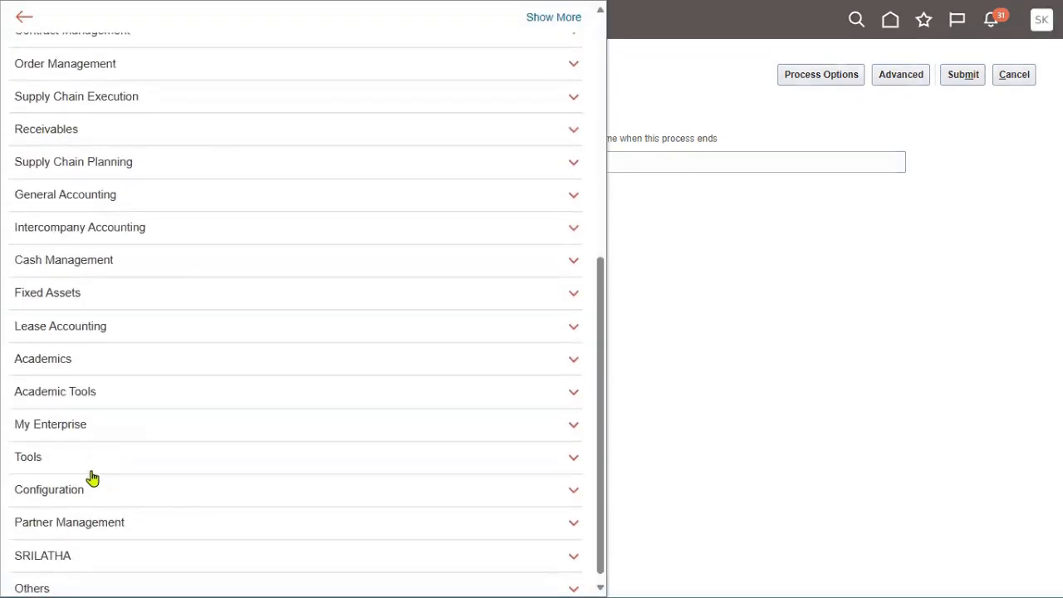
left_click(81, 455)
scroll(254, 328, "down", 3)
left_click(133, 338)
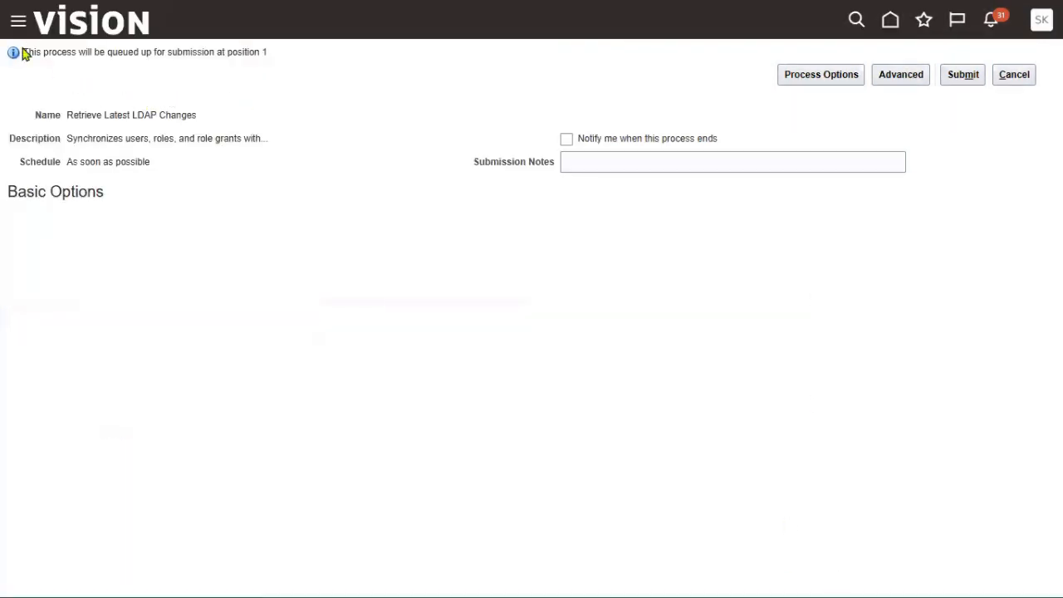
Step: Try submitting Retrieve Latest LDAP Changes again, dismiss the error and return to the Financials setup
left_click_drag(24, 51, 249, 67)
left_click_drag(73, 52, 263, 90)
left_click(257, 106)
left_click(957, 79)
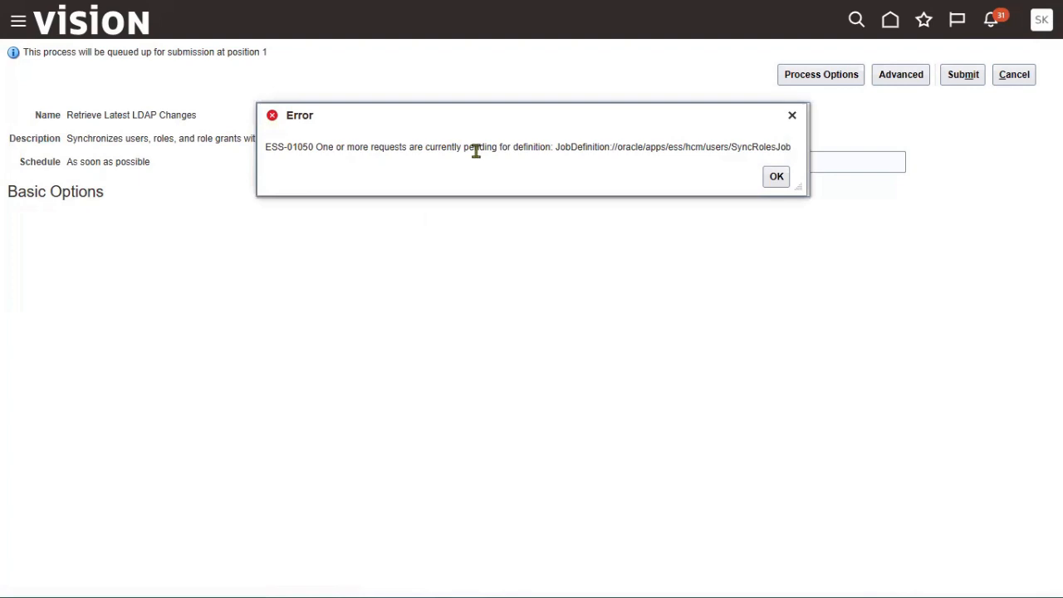
left_click(775, 176)
left_click(998, 77)
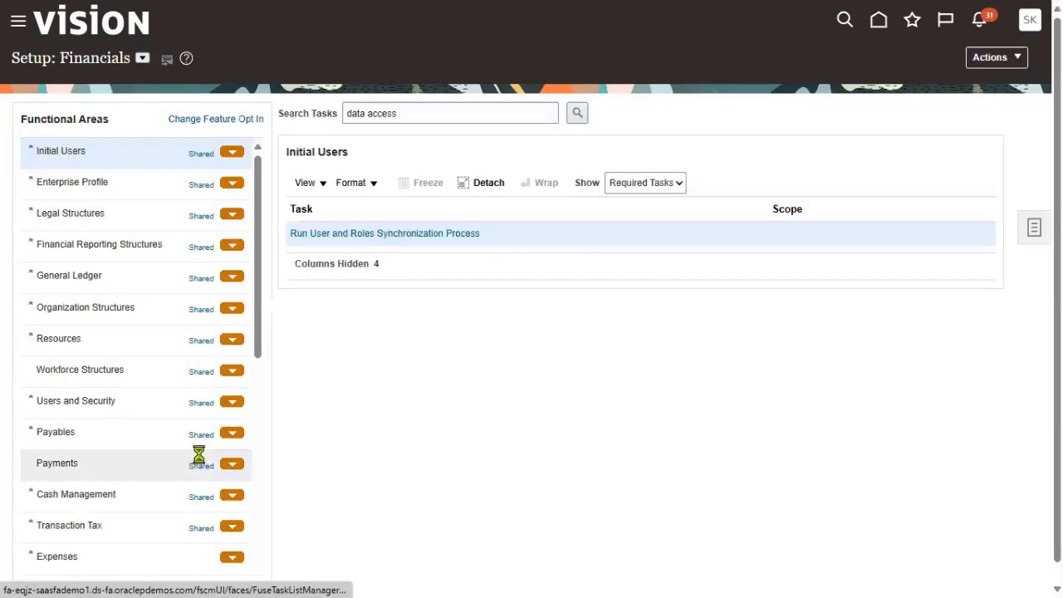
Step: Open Scheduled Processes and check the status of the Retrieve Latest LDAP Changes process
scroll(198, 421, "down", 8)
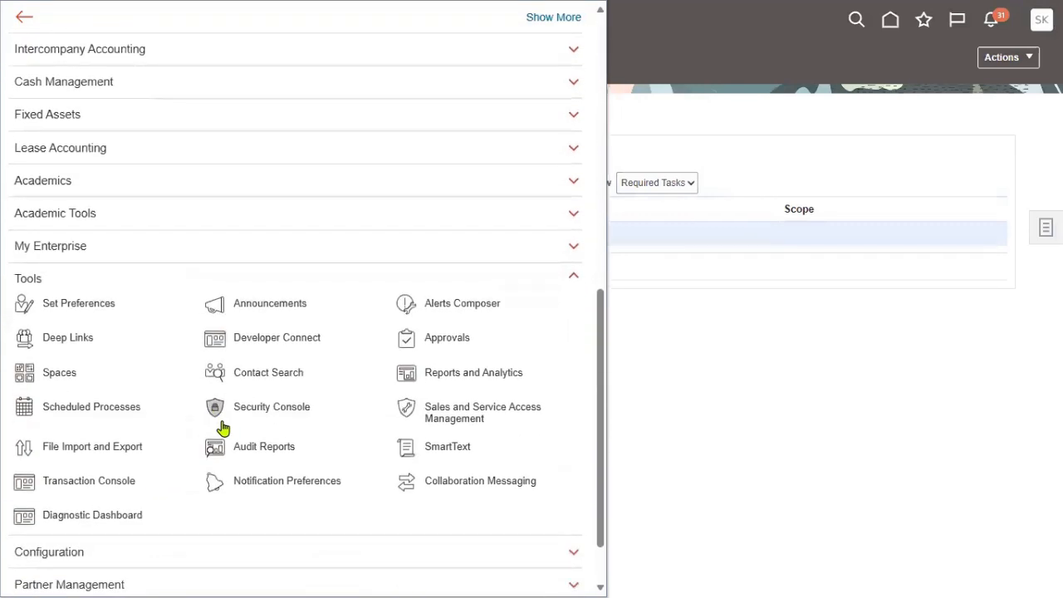
left_click(129, 412)
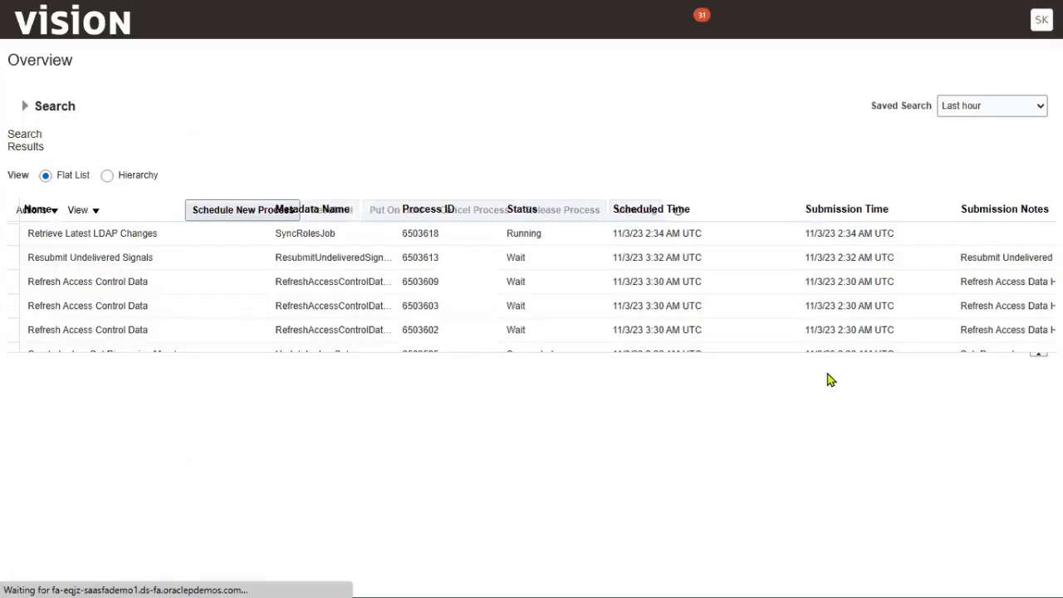
left_click(247, 259)
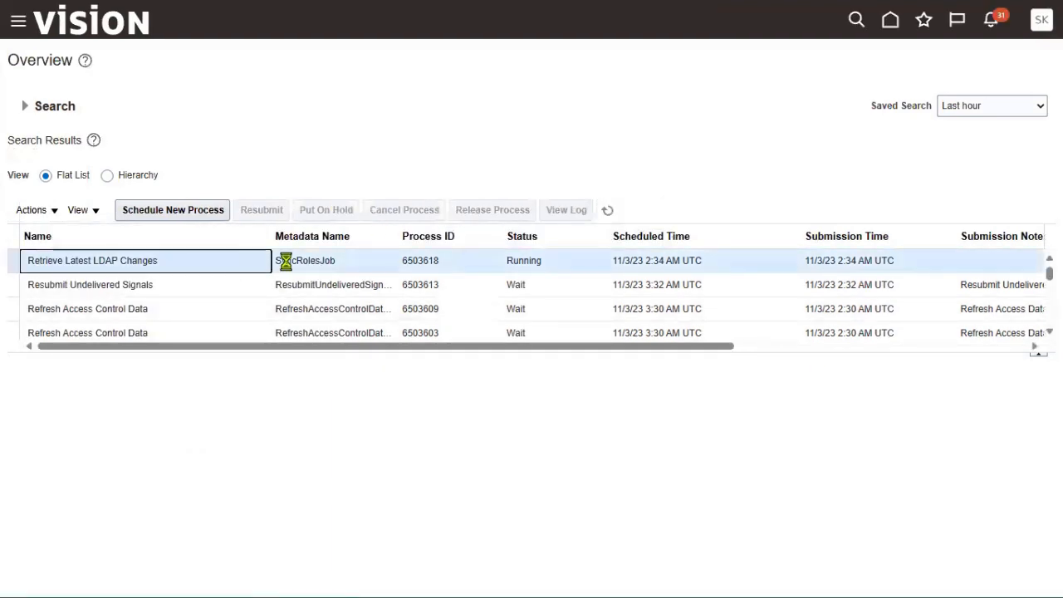
double_click(525, 259)
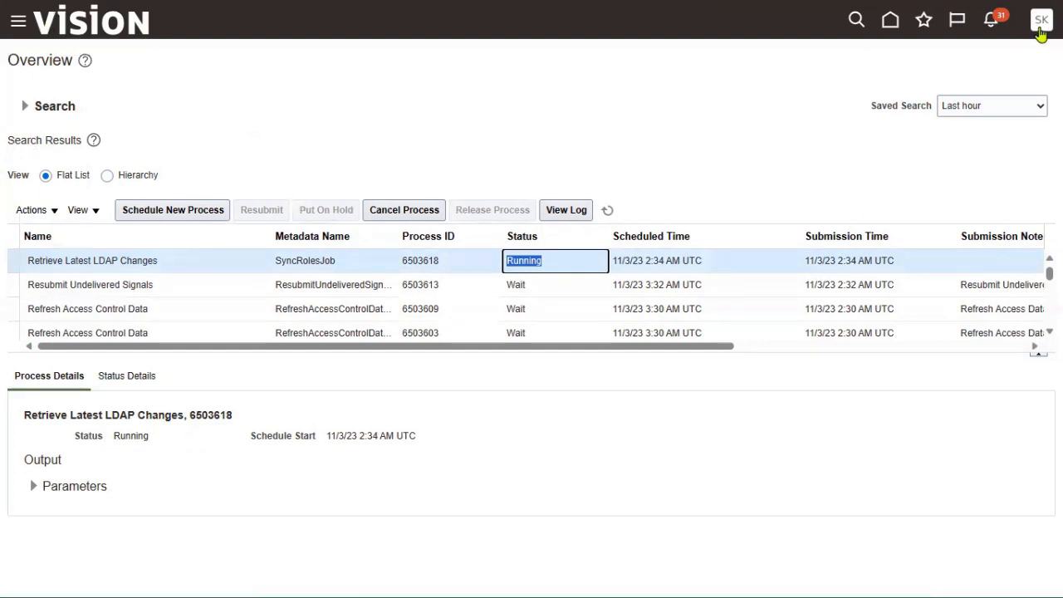
Step: Sign out, confirm the logout, and sign in as the accountant with the saved user ID and password
left_click(1041, 32)
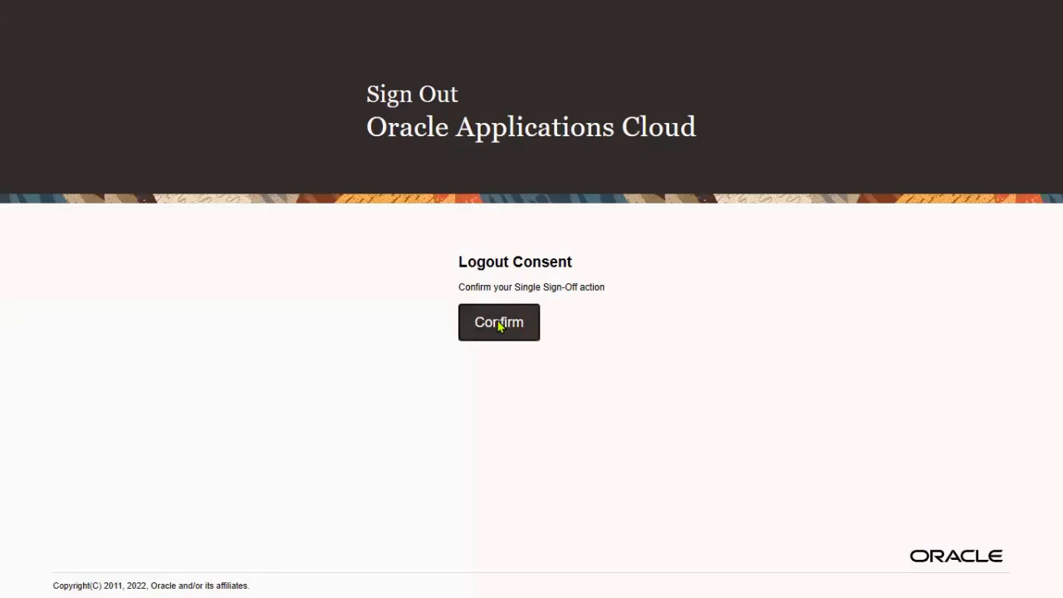
left_click(499, 325)
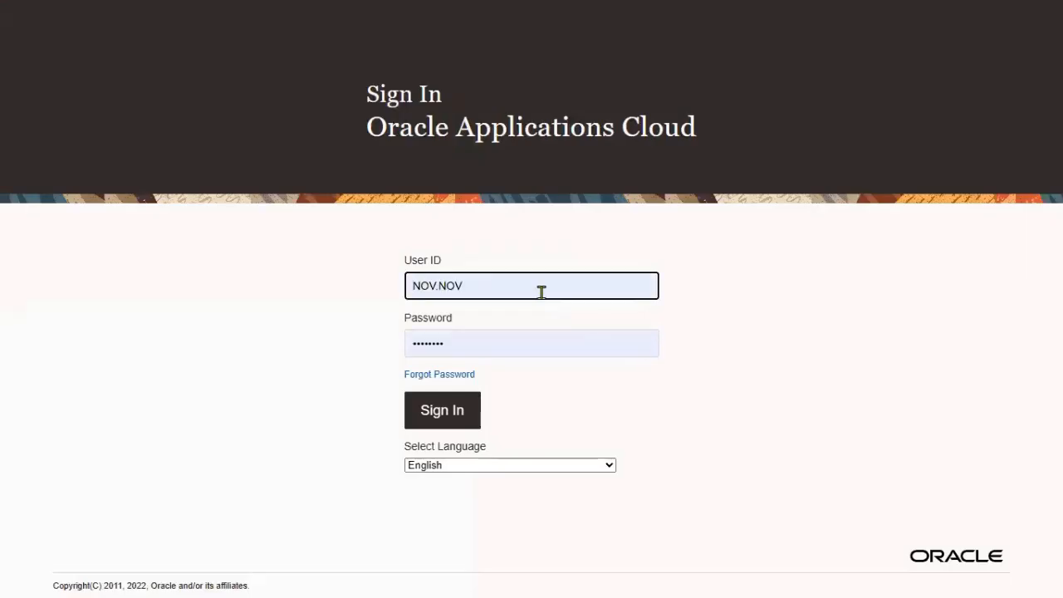
double_click(541, 289)
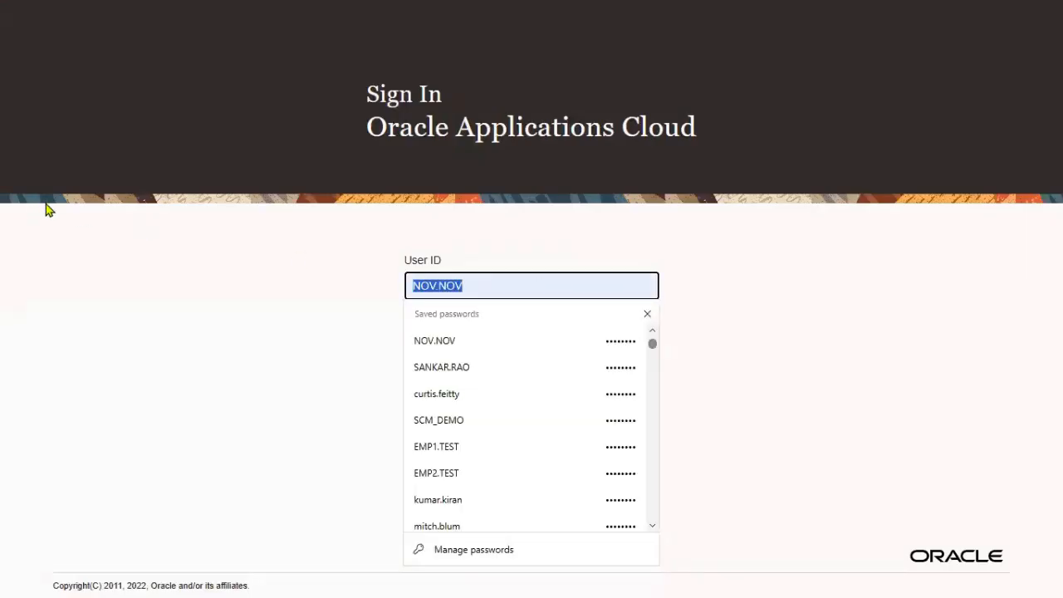
type("CHAND")
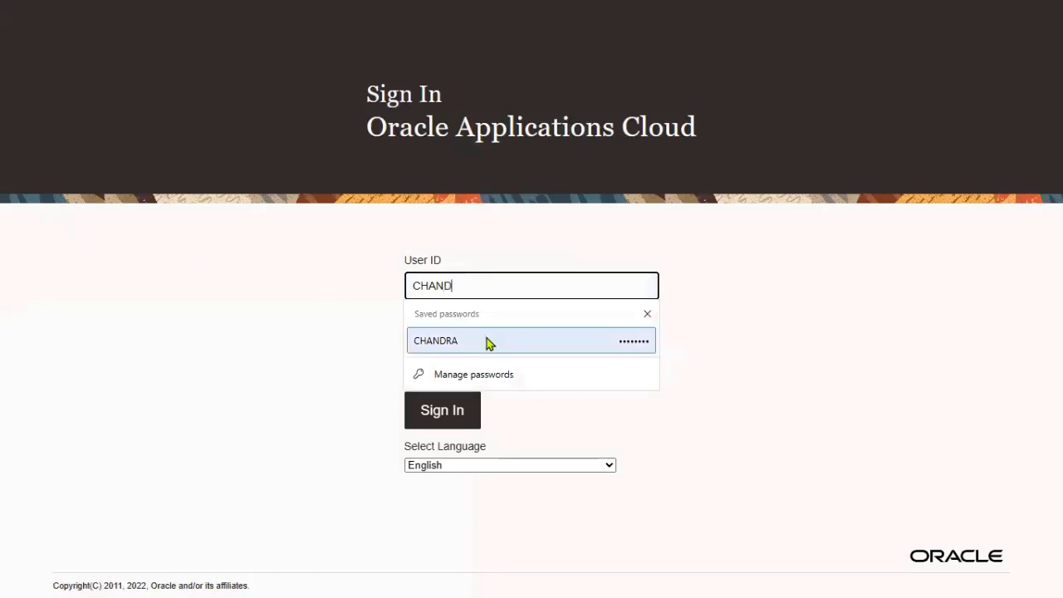
left_click(488, 341)
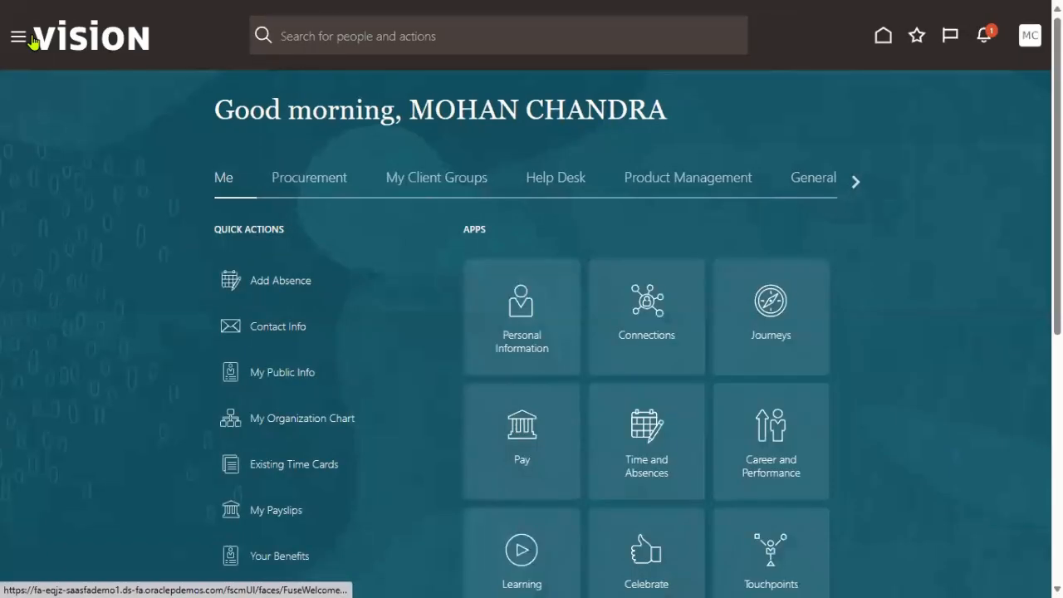
Step: Open Period Close under General Accounting and check which ledgers are offered for Close Status
left_click(18, 38)
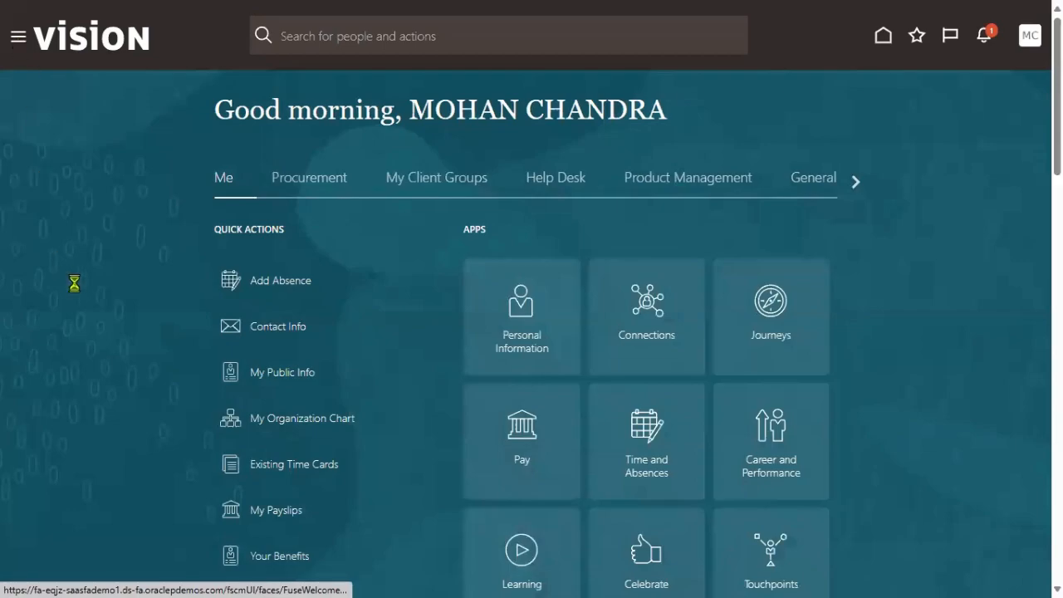
left_click(121, 248)
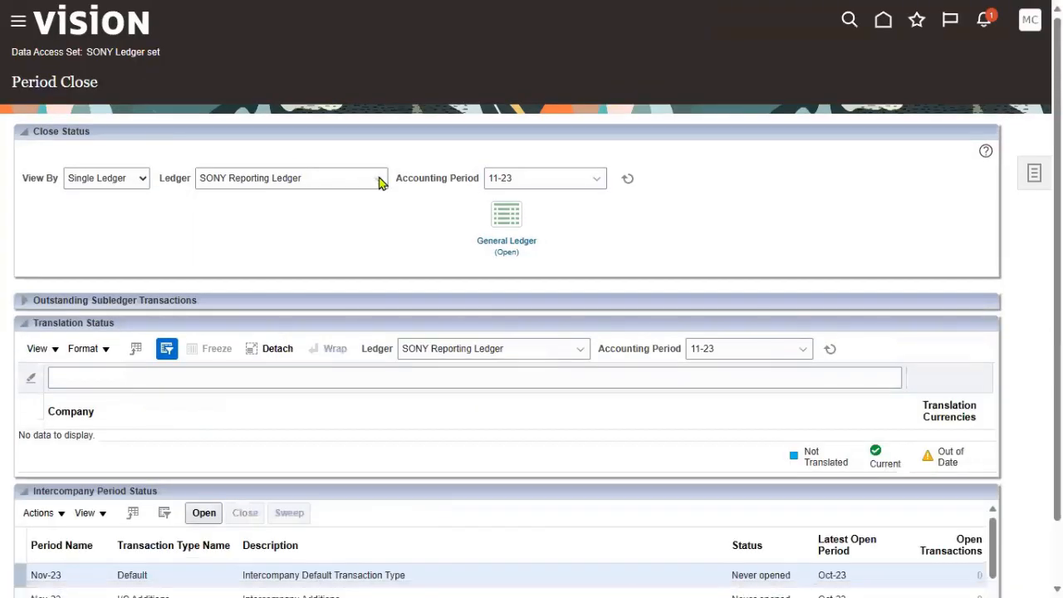
left_click(379, 180)
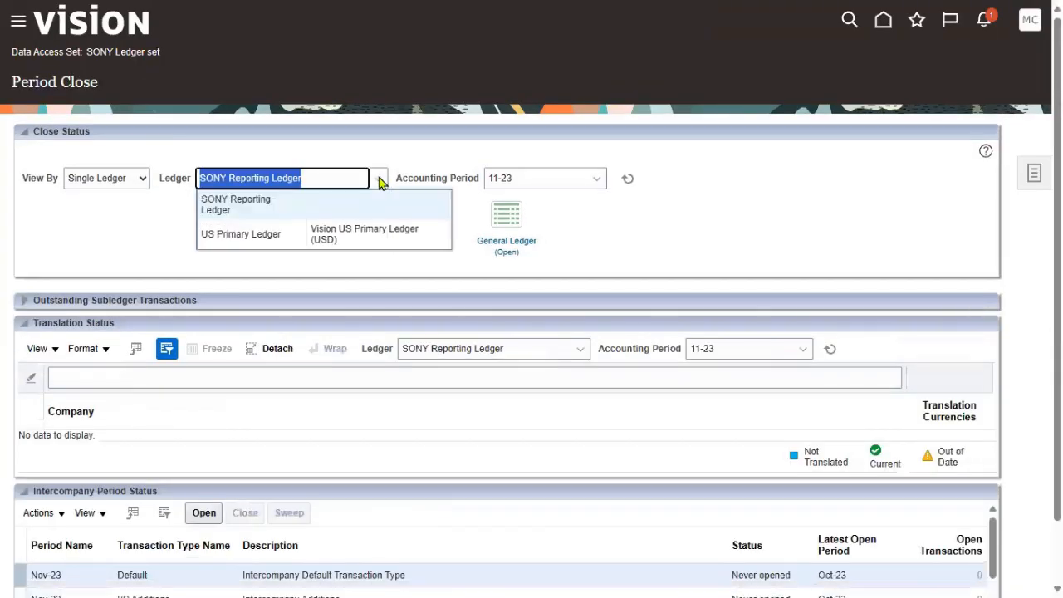
left_click(347, 133)
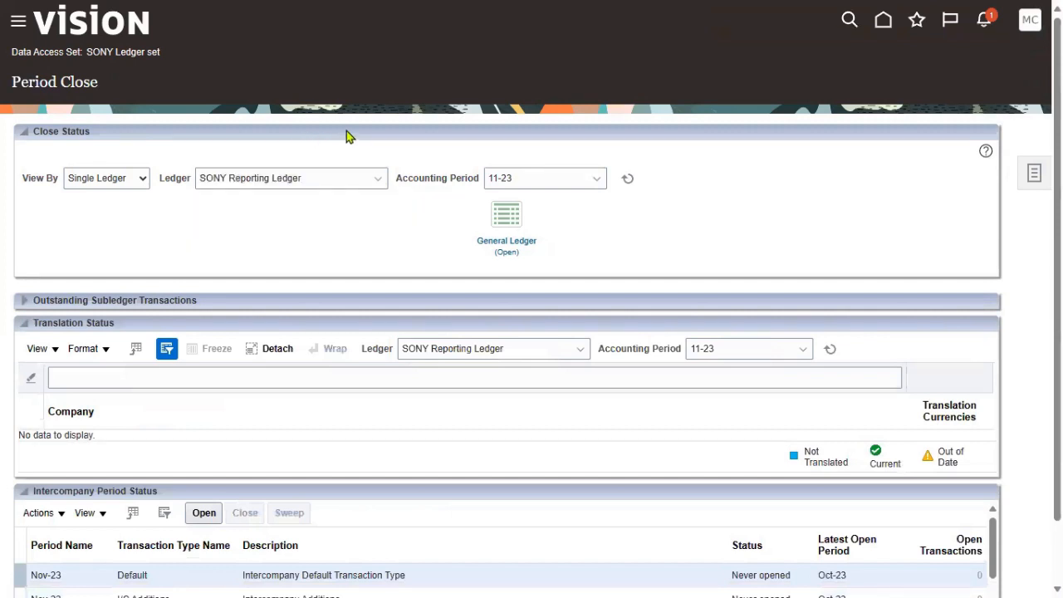
left_click(380, 183)
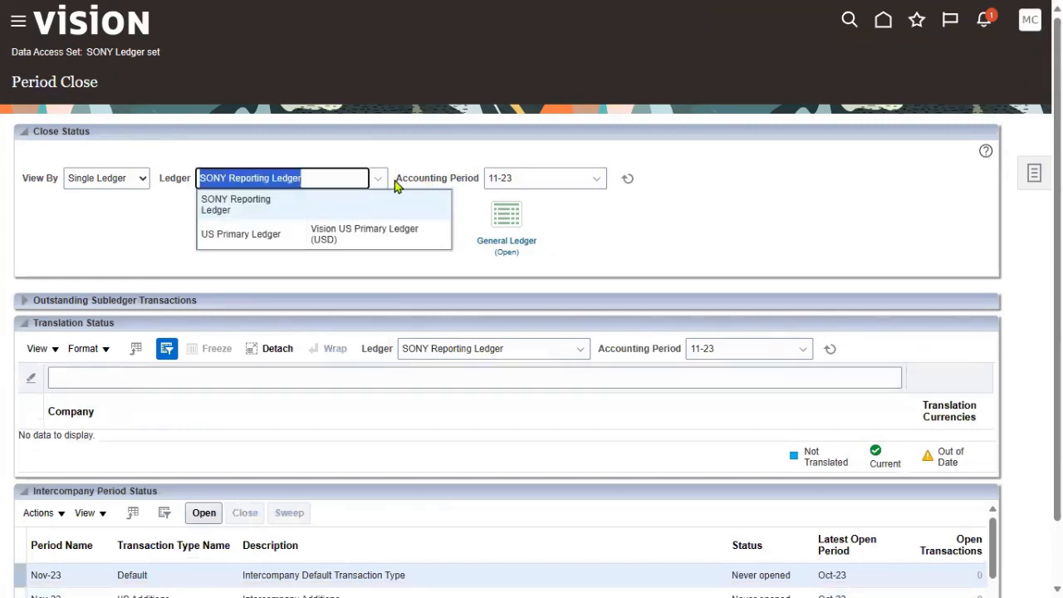
left_click(467, 150)
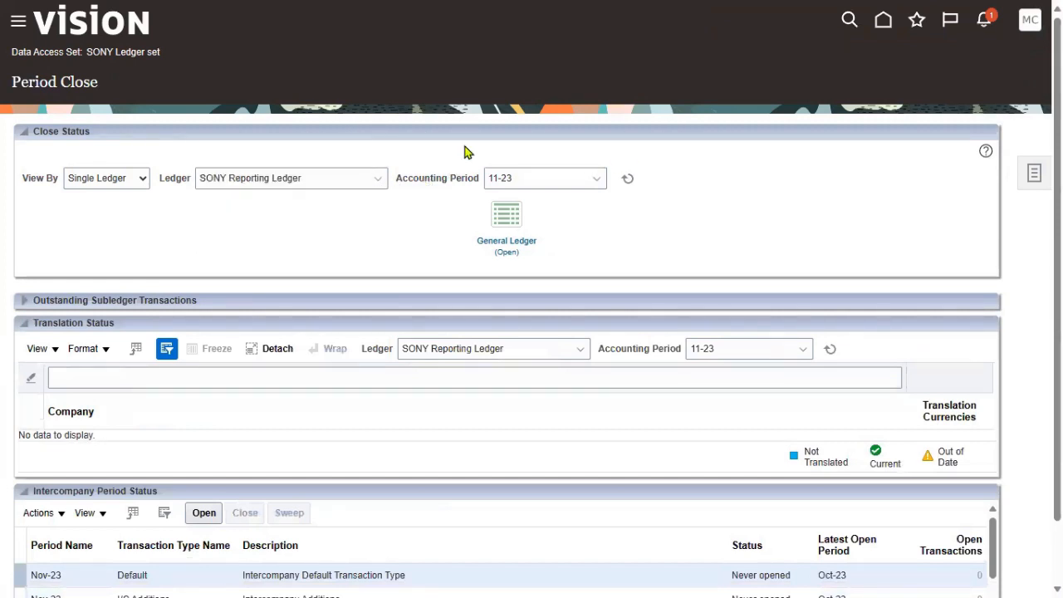
Step: Open Journals, check whether US RC SLA EUR is offered as a data access set, and leave the selection unchanged
left_click(31, 18)
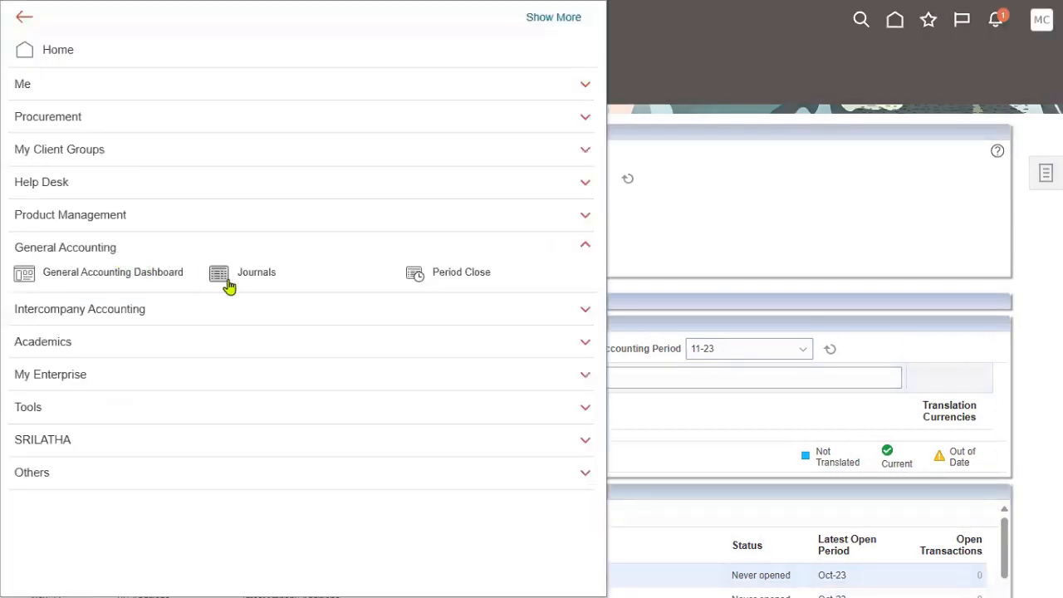
left_click(227, 281)
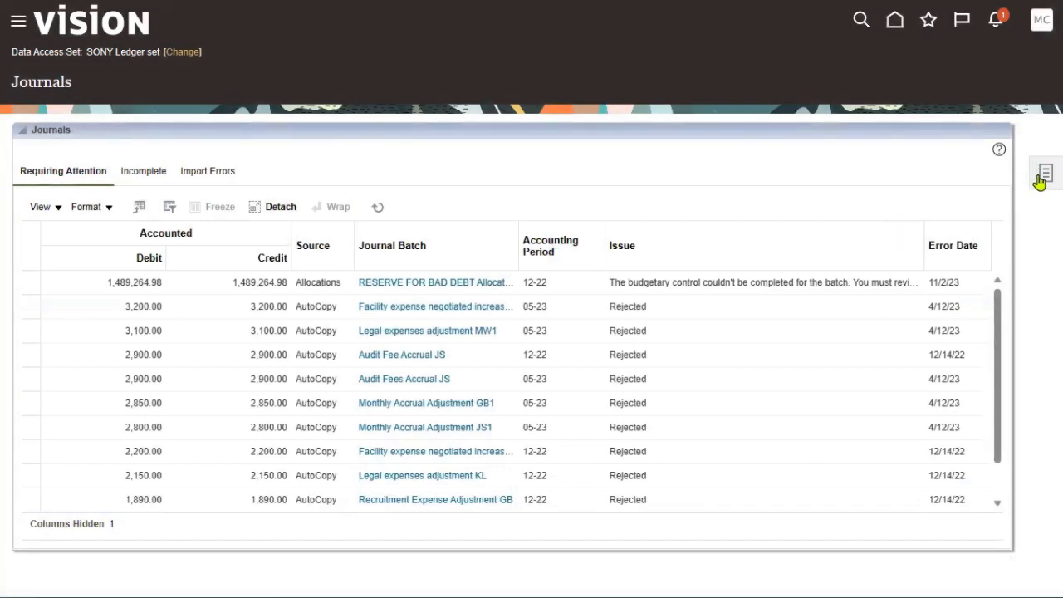
left_click(264, 75)
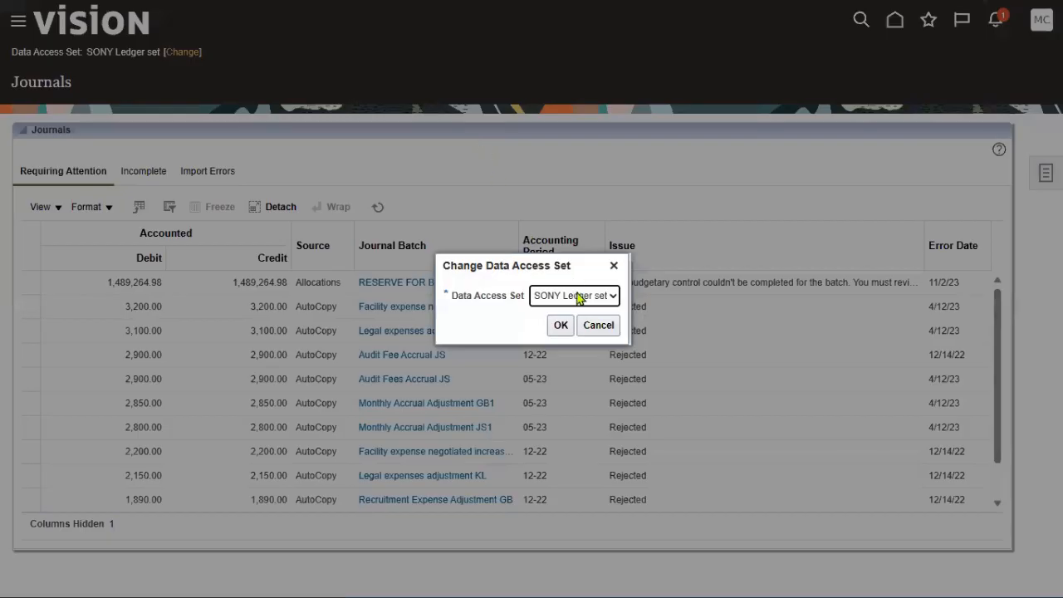
left_click(579, 296)
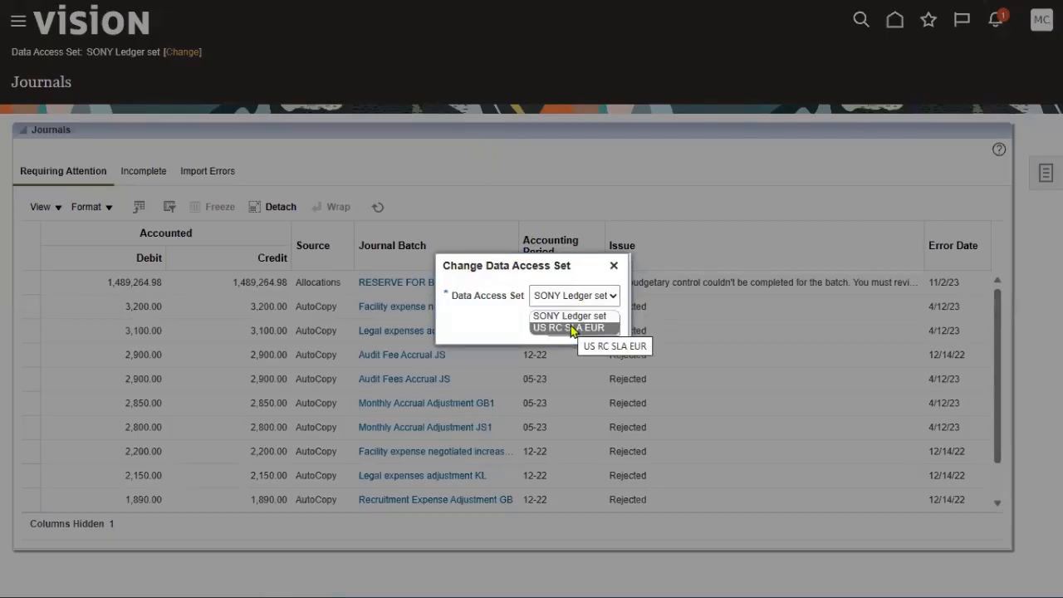
left_click(614, 265)
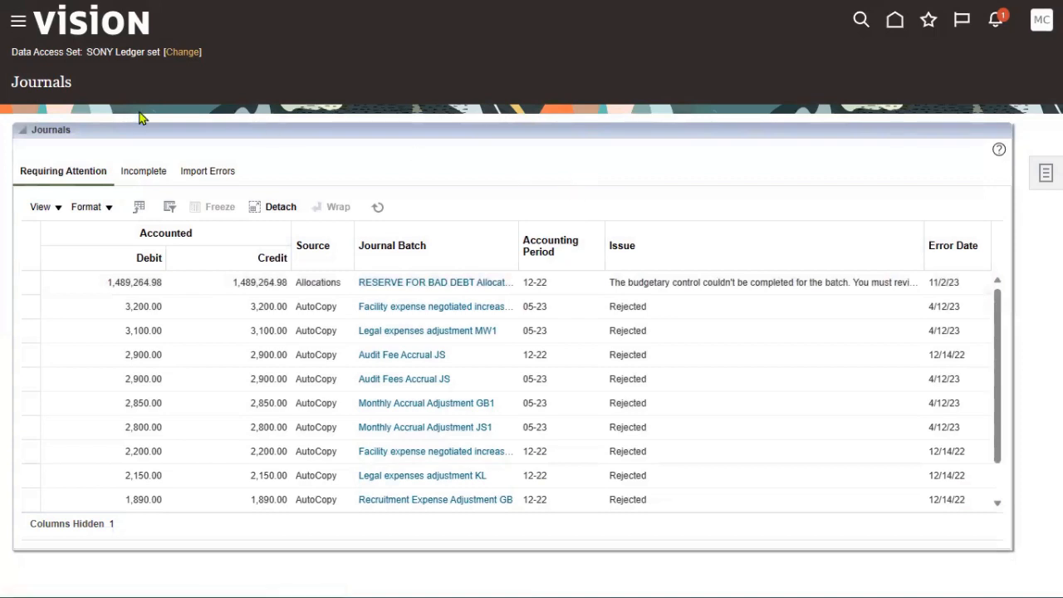
Step: Return to Period Close, view the close status by Related Ledgers and select the US RC SLA EUR ledger
left_click(18, 21)
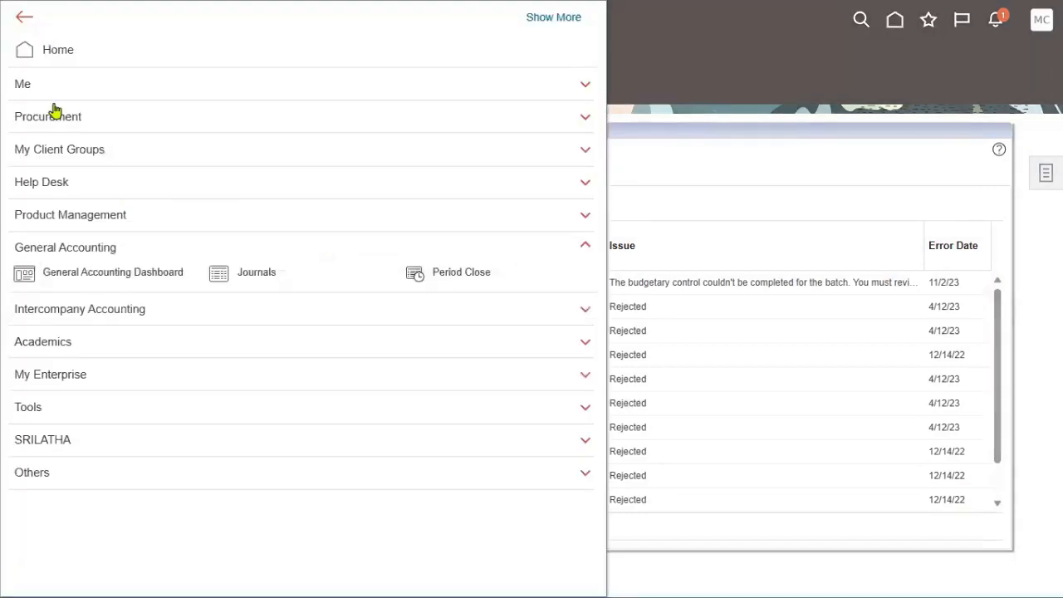
left_click(476, 281)
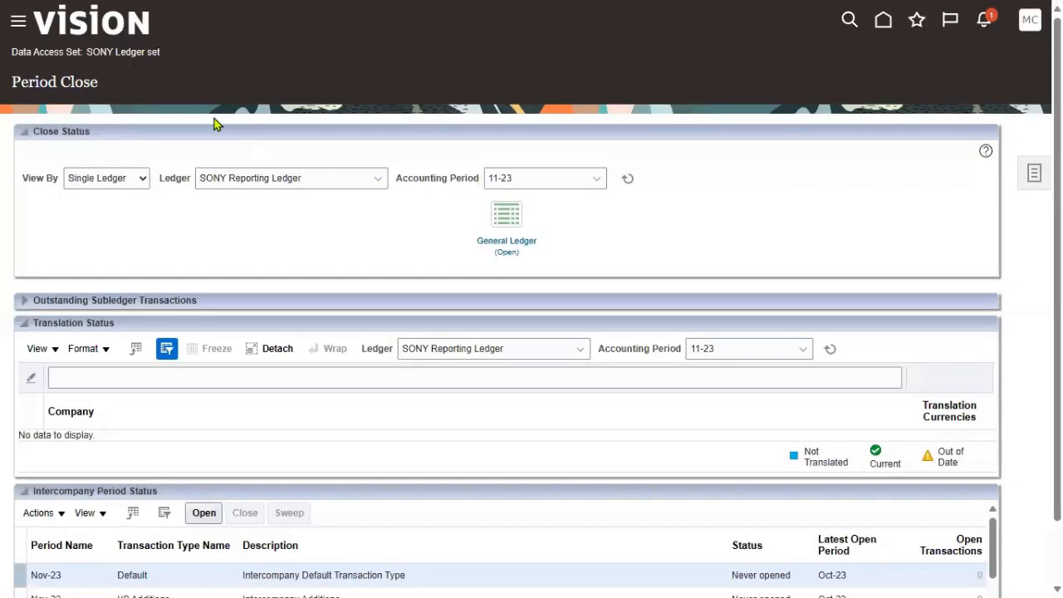
left_click(143, 179)
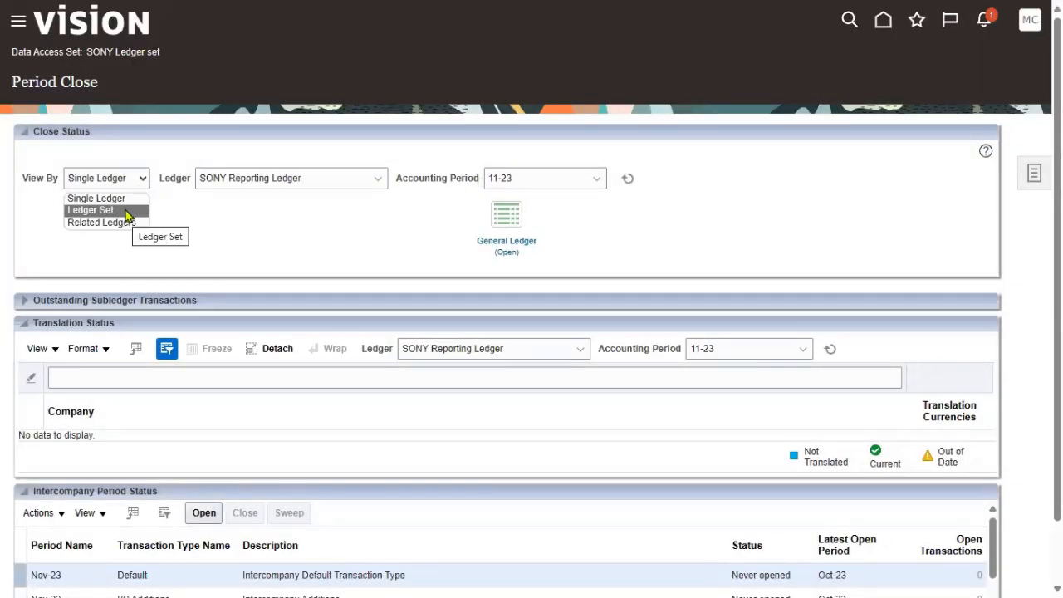
left_click(306, 174)
left_click(314, 176)
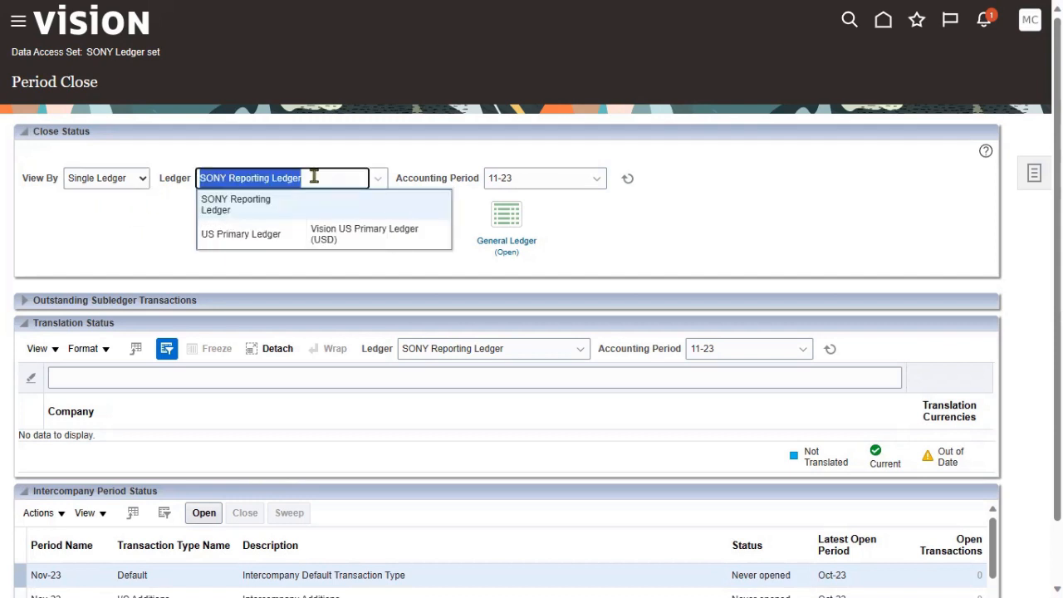
left_click(138, 183)
left_click(121, 222)
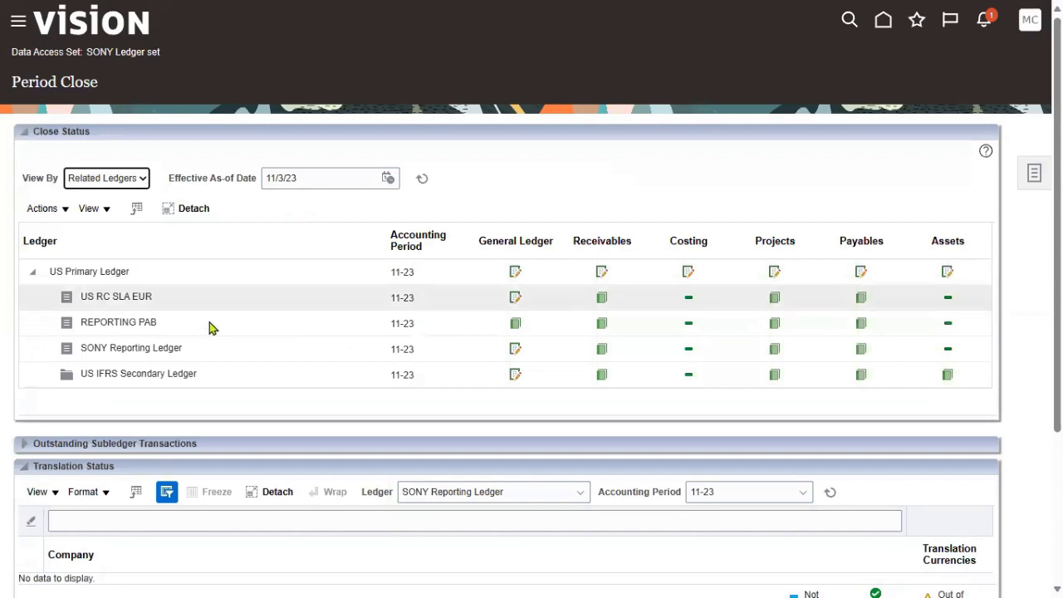
left_click(176, 301)
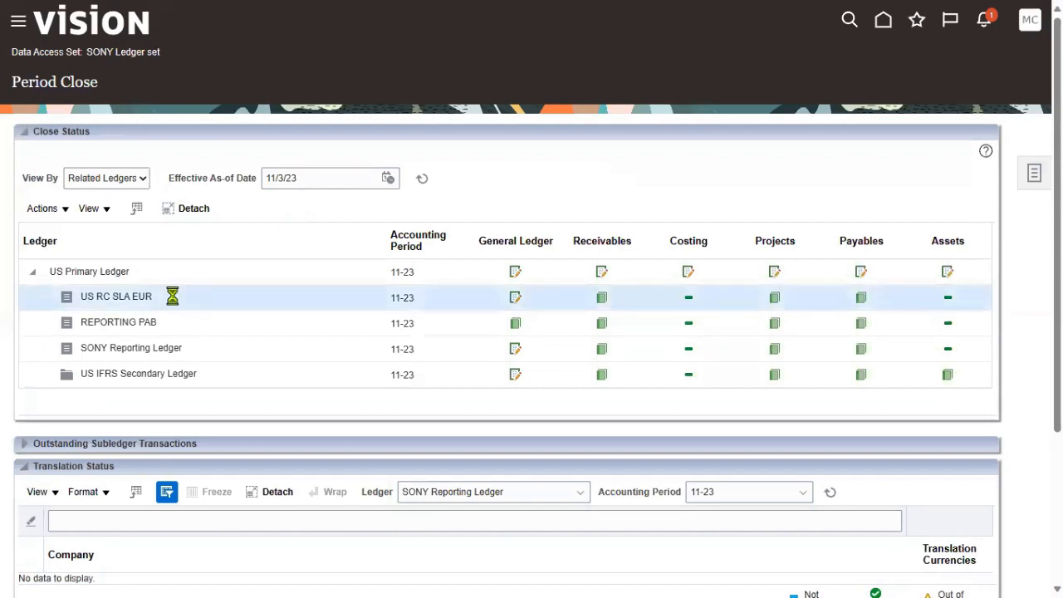
Step: Open the General Ledger period statuses for US RC SLA EUR, select period 11-23 and check which ledgers are offered
left_click(514, 298)
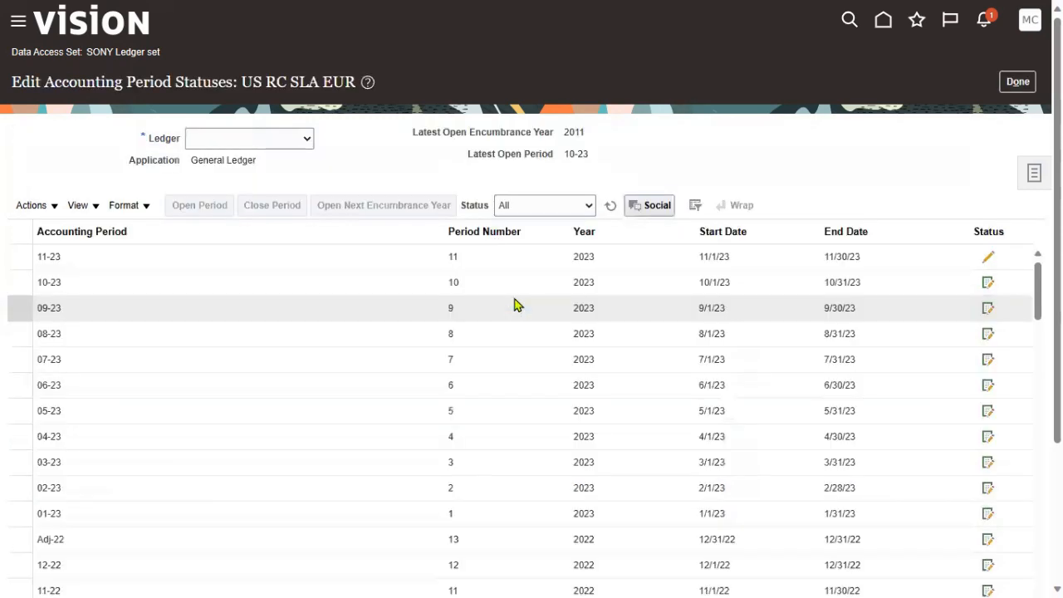
left_click(207, 260)
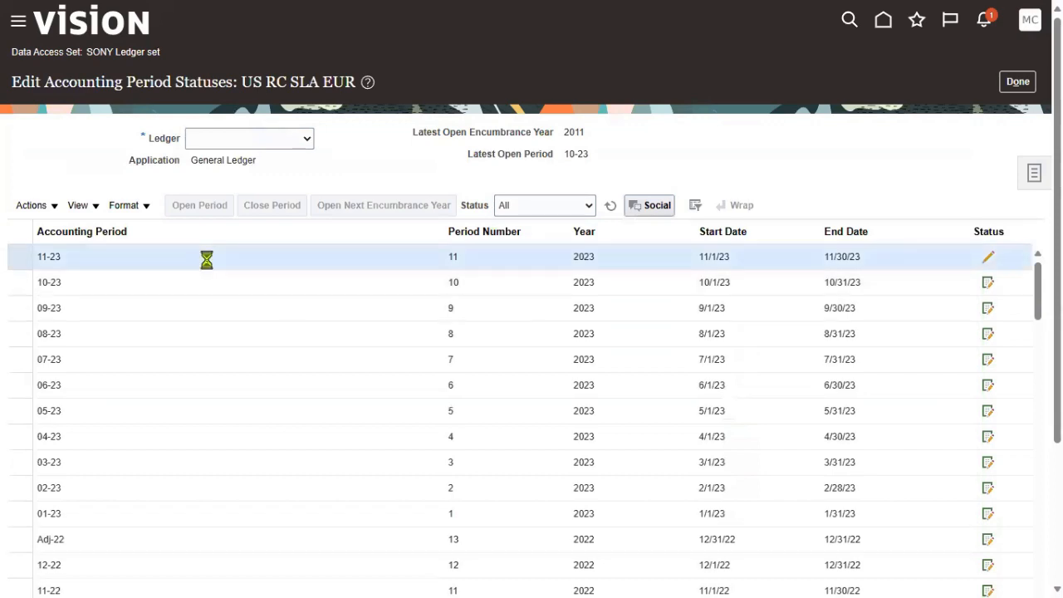
left_click(268, 147)
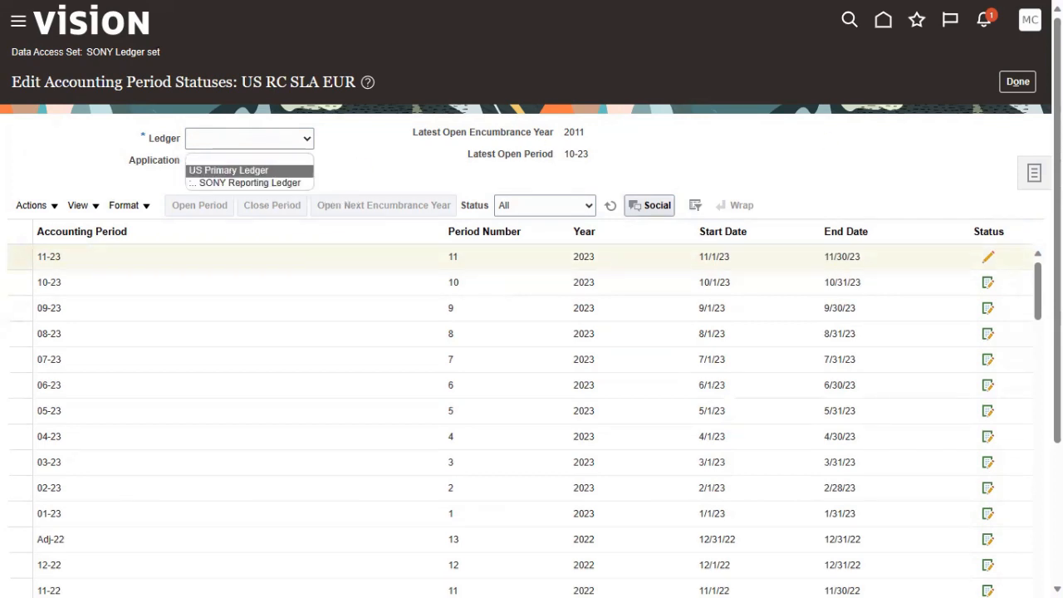
left_click(1022, 87)
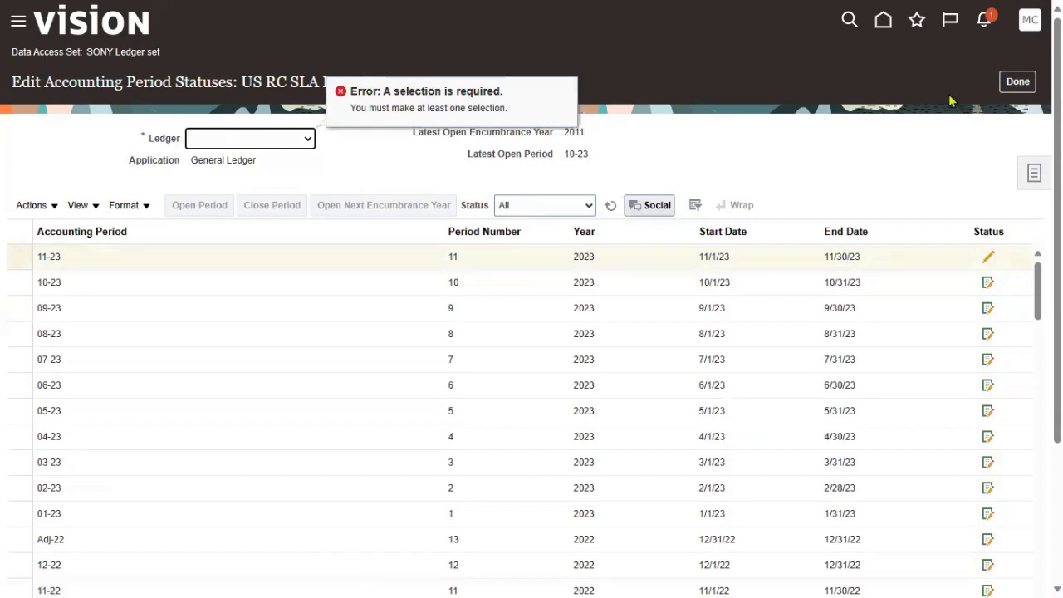
Step: Open Journals under General Accounting and change the data access set to US RC SLA EUR
left_click(16, 25)
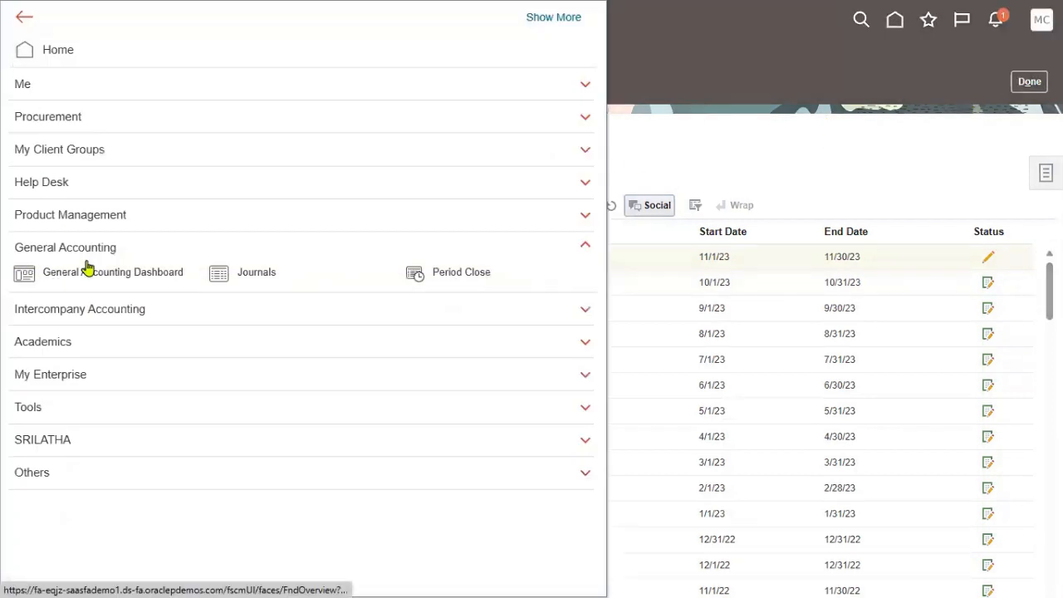
left_click(235, 281)
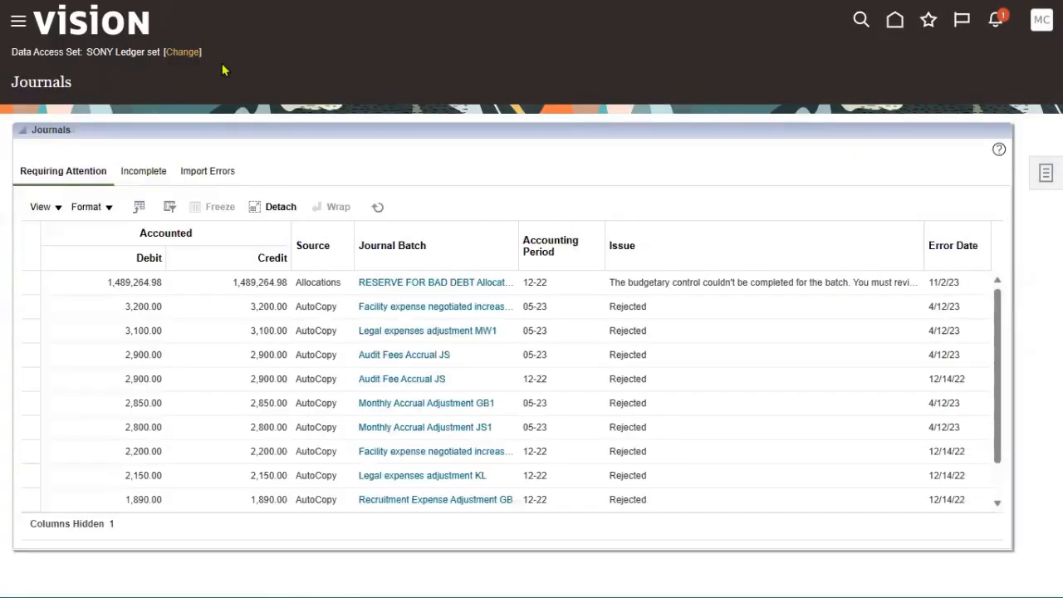
left_click(182, 52)
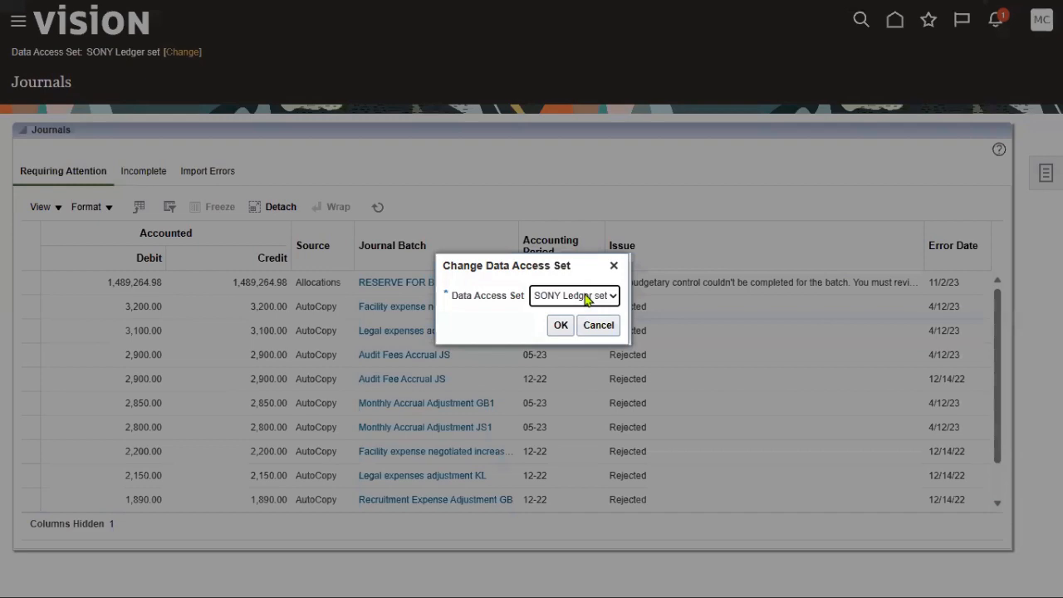
left_click(583, 296)
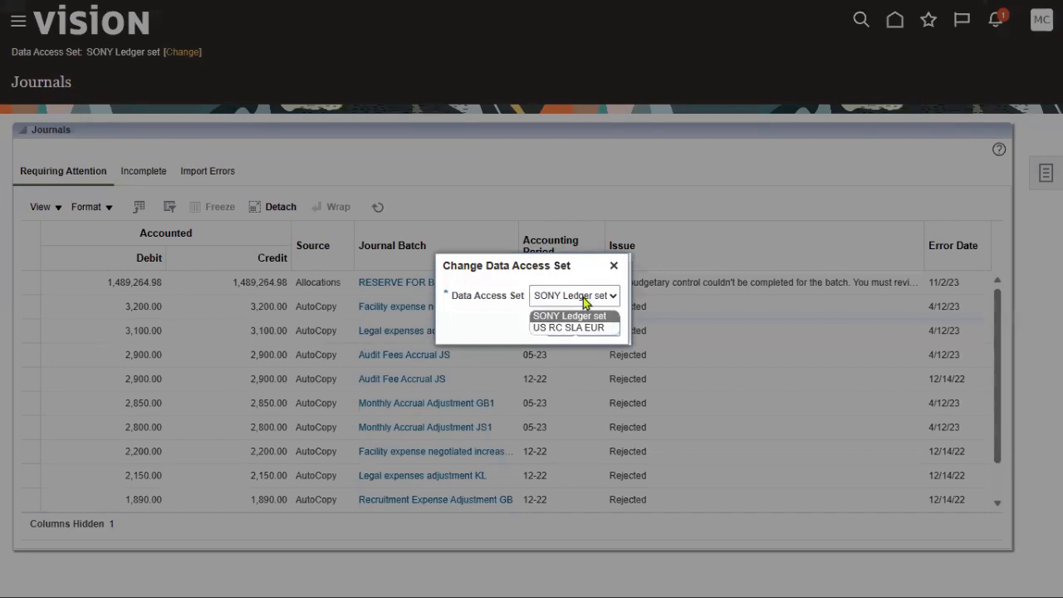
left_click(577, 327)
left_click(560, 327)
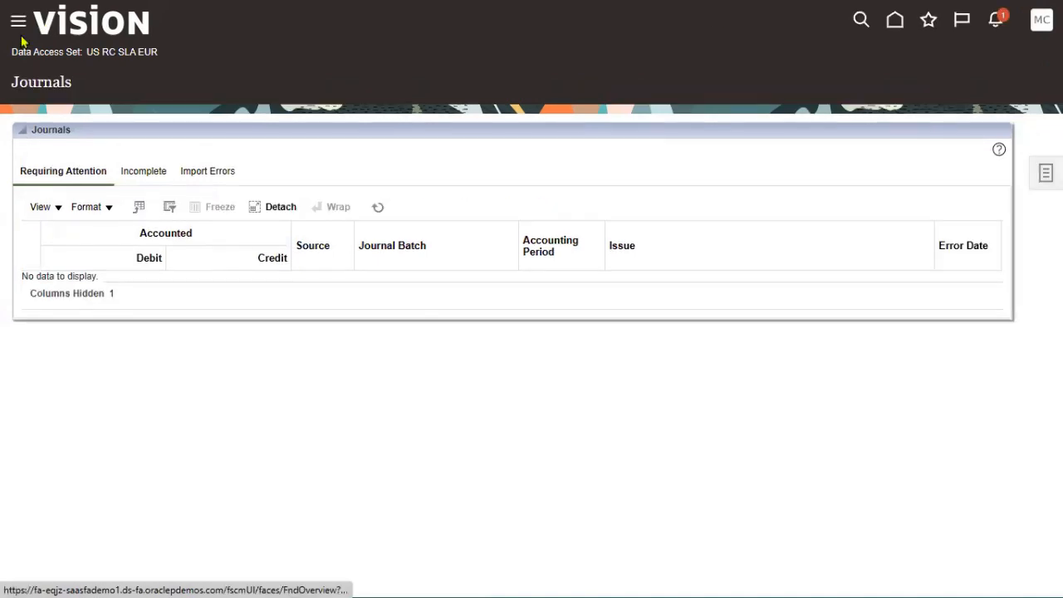
Step: Return to Period Close and open General Ledger period 11-23 for the US RC SLA EUR ledger
left_click(18, 27)
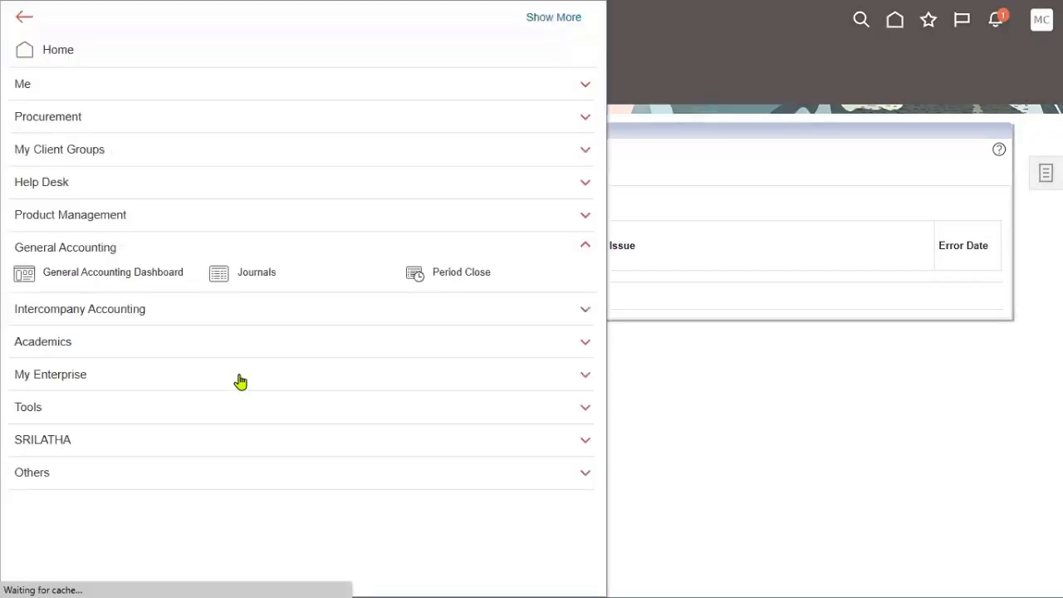
left_click(438, 283)
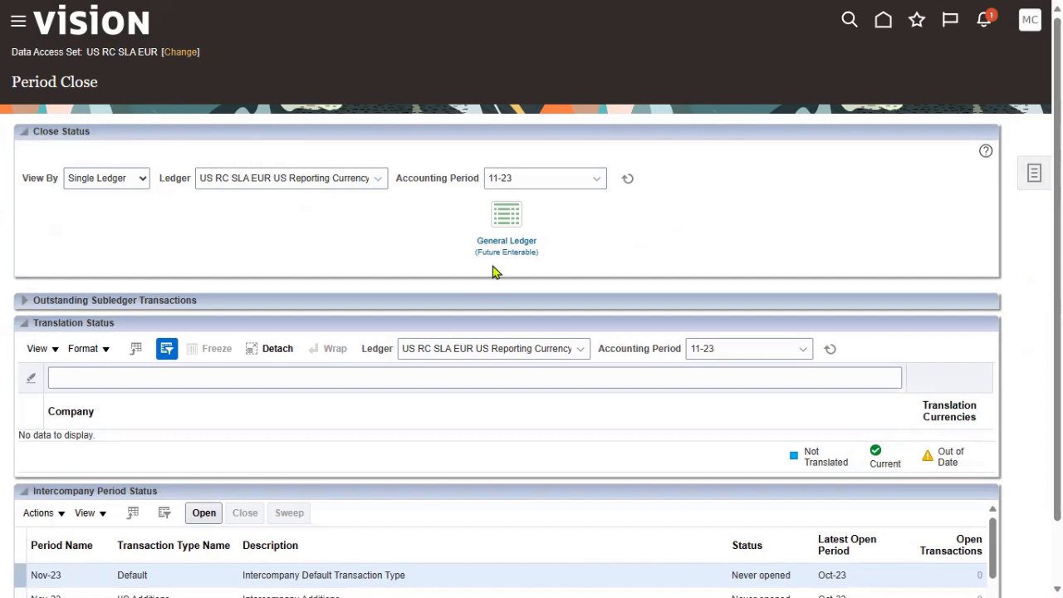
left_click(511, 246)
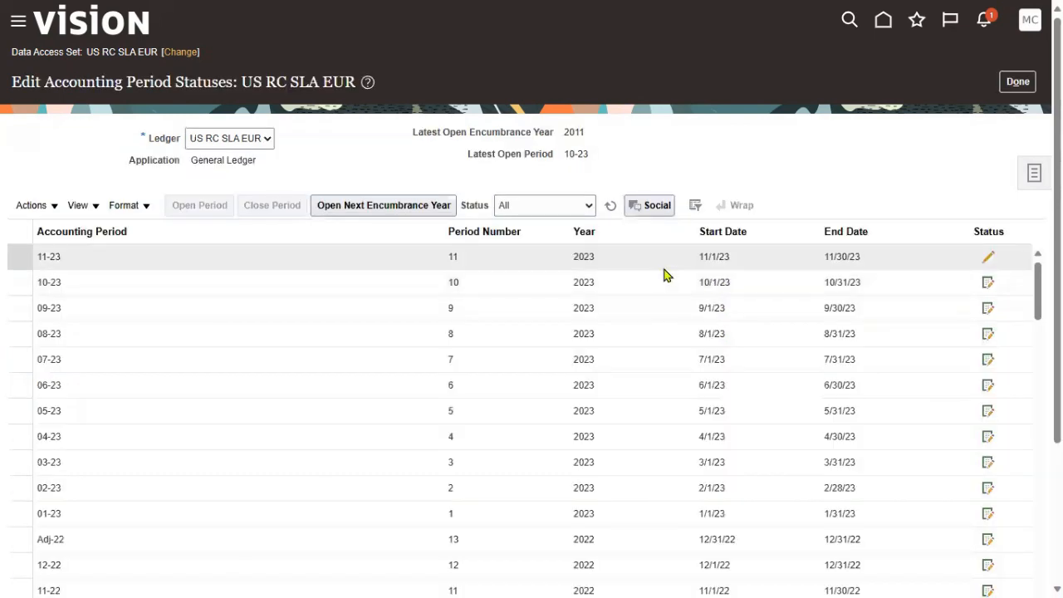
left_click(118, 256)
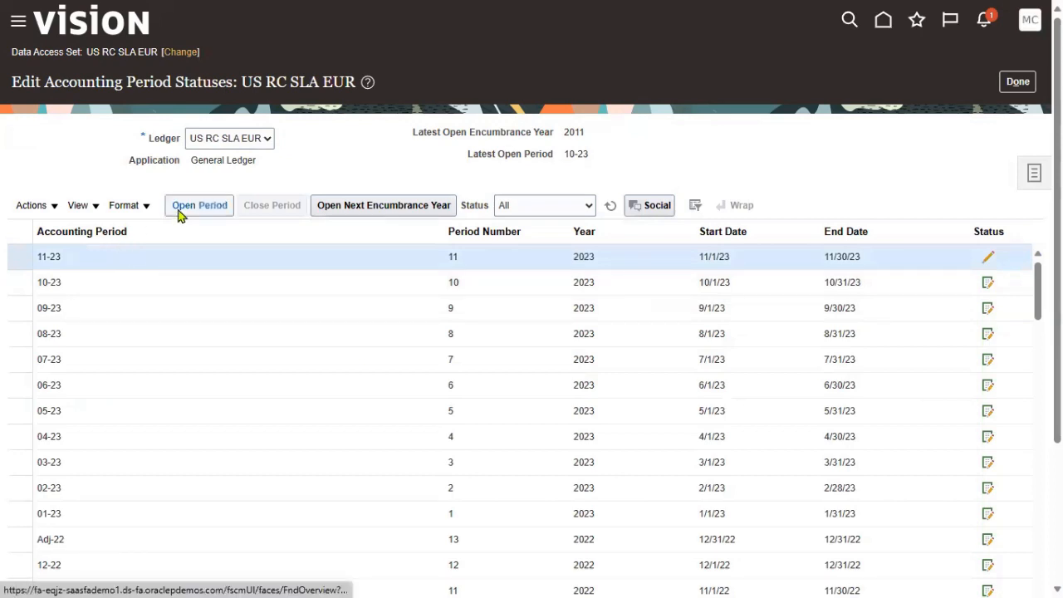
left_click(179, 208)
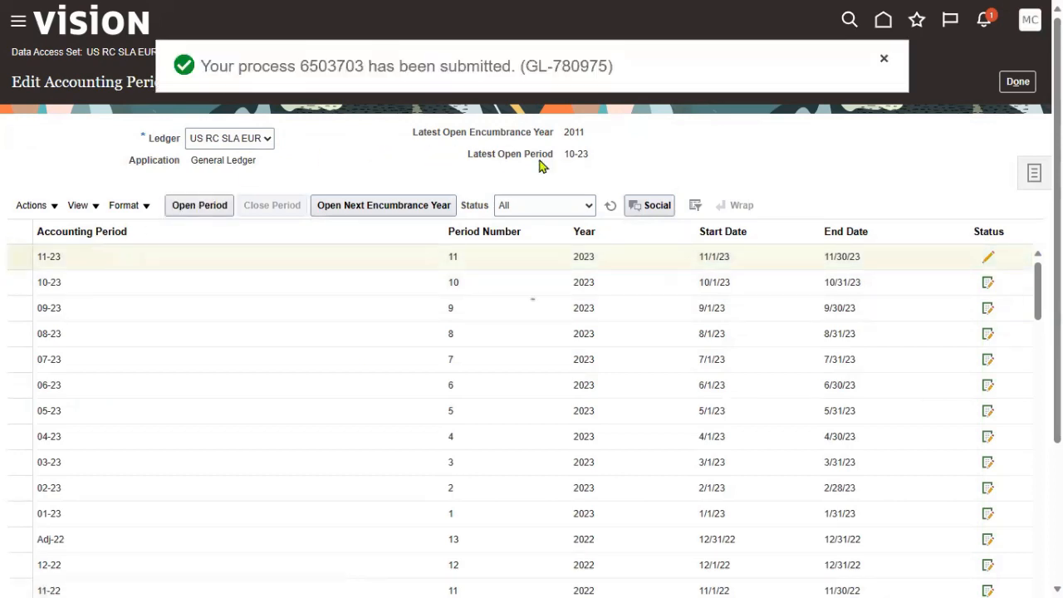
Step: Dismiss the process submission message and refresh the period list repeatedly to check the status of 11-23
left_click(610, 206)
left_click(883, 60)
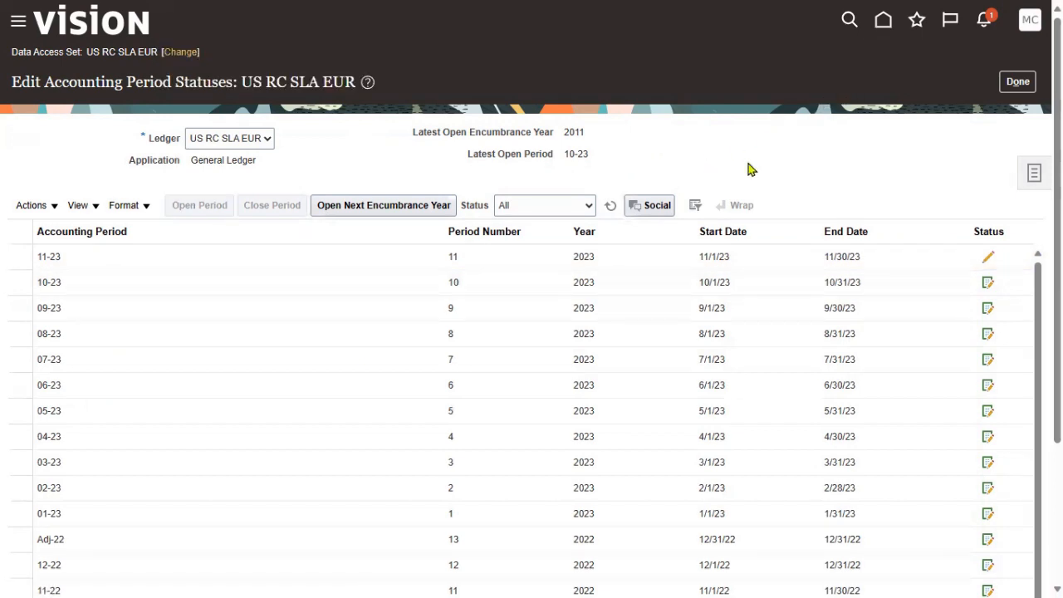
left_click(610, 206)
left_click(610, 206)
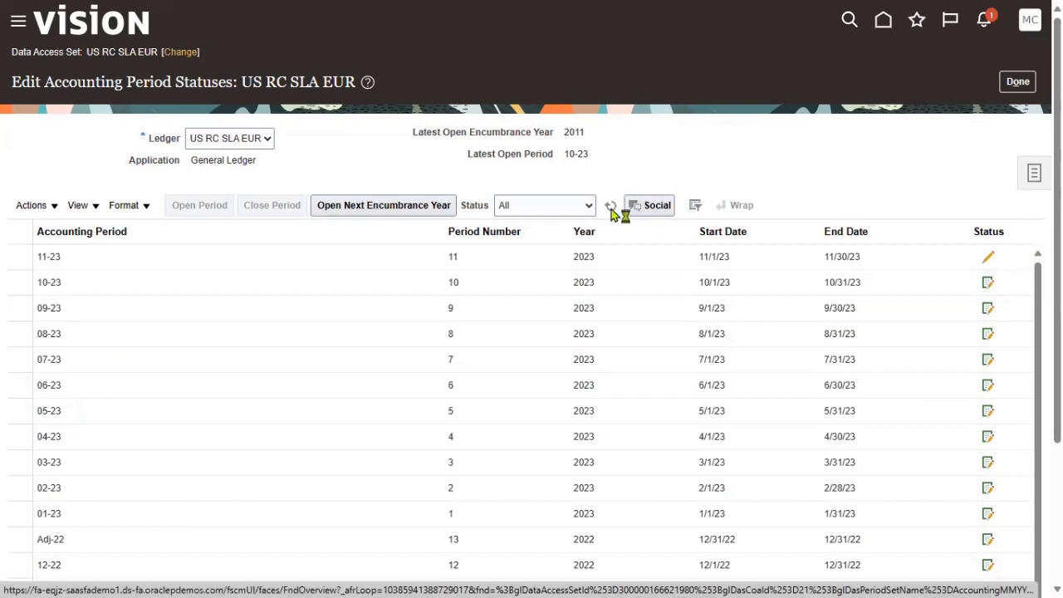
left_click(610, 208)
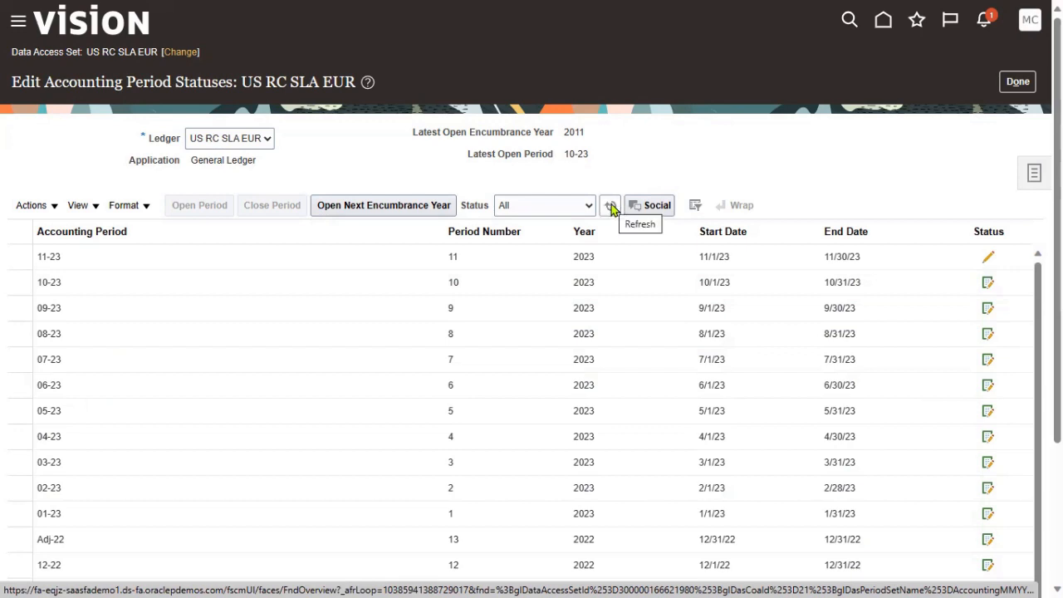
left_click(611, 208)
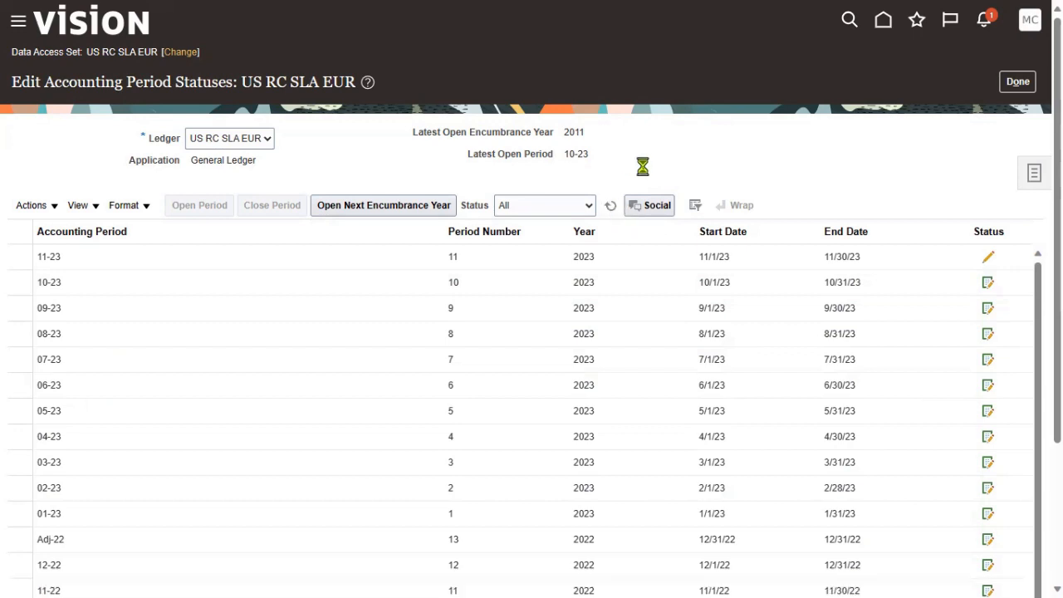
left_click(611, 207)
left_click(611, 207)
left_click(611, 207)
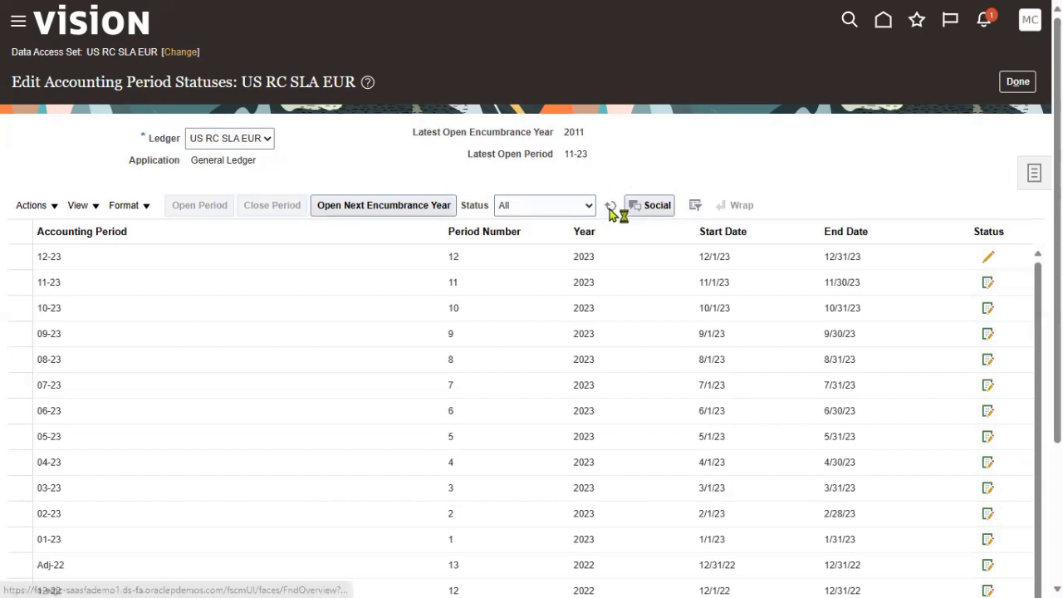
left_click(615, 207)
left_click(613, 207)
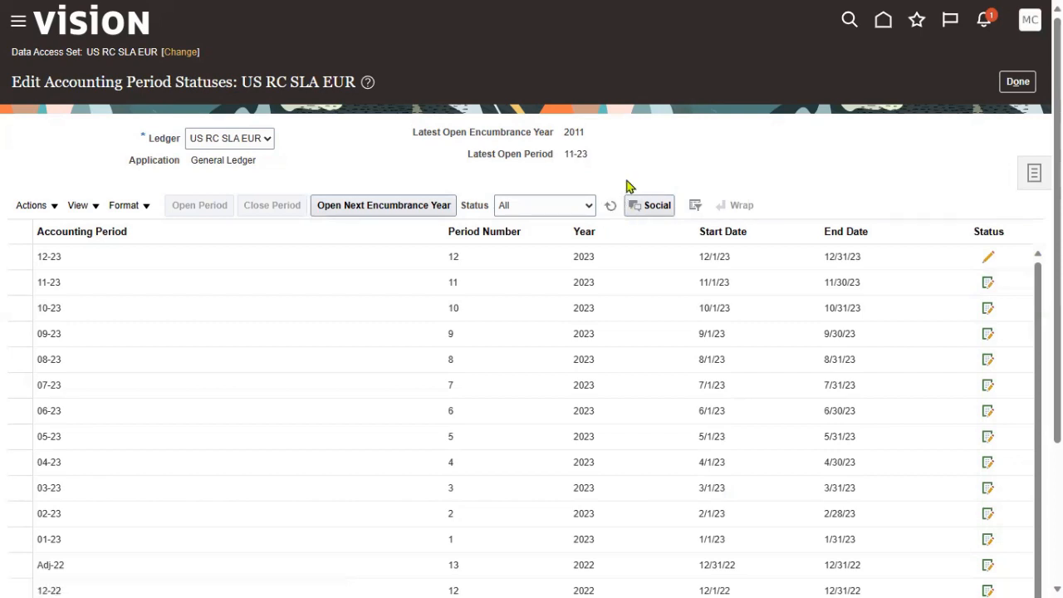
left_click(612, 207)
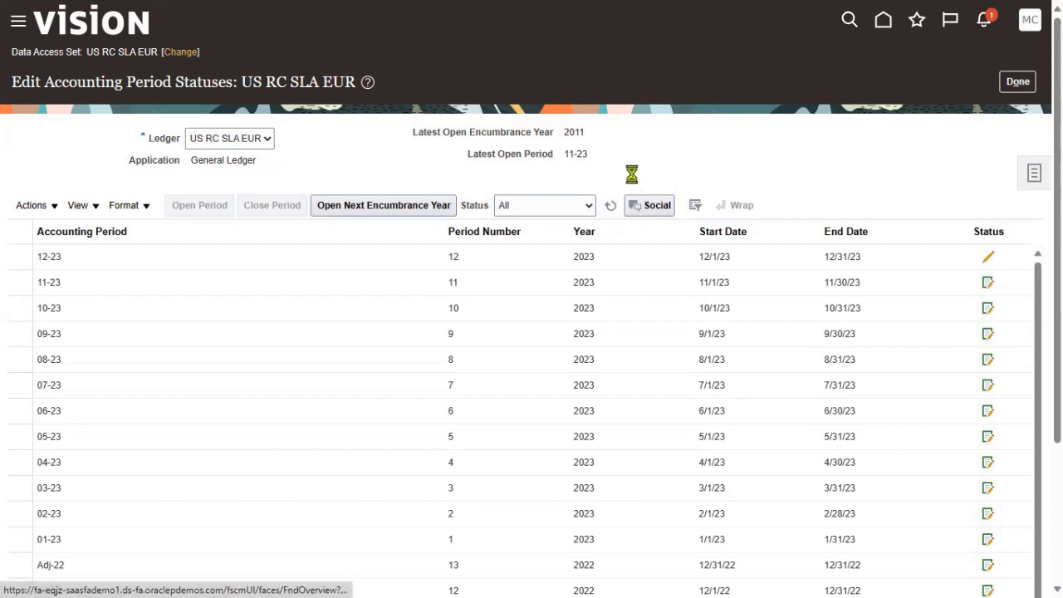
left_click(612, 207)
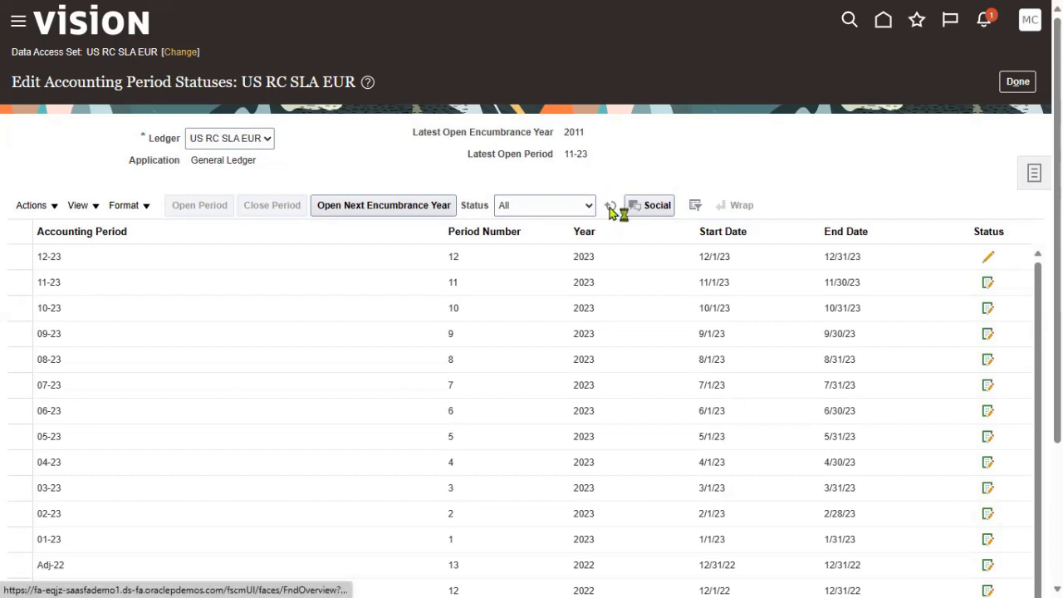
Step: Change the data access set back to SONY Ledger set from Period Close and open Journals
left_click(17, 23)
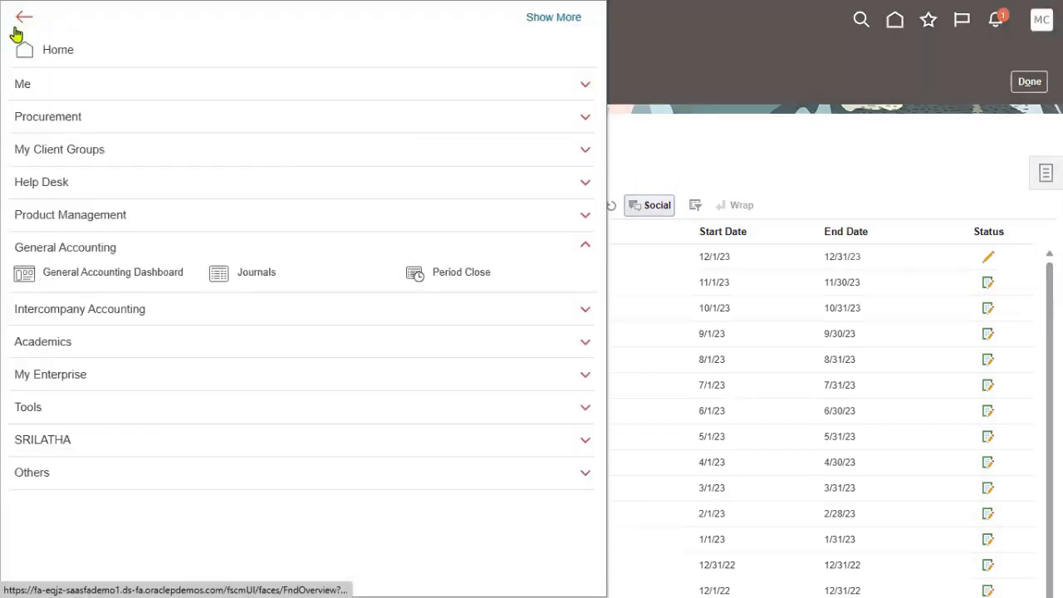
left_click(260, 281)
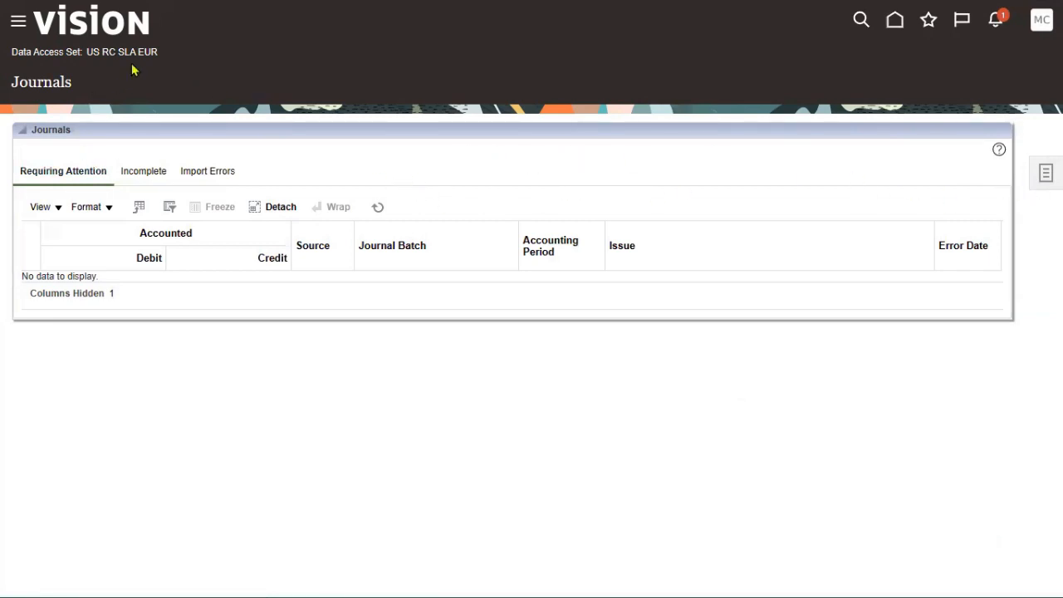
left_click(16, 28)
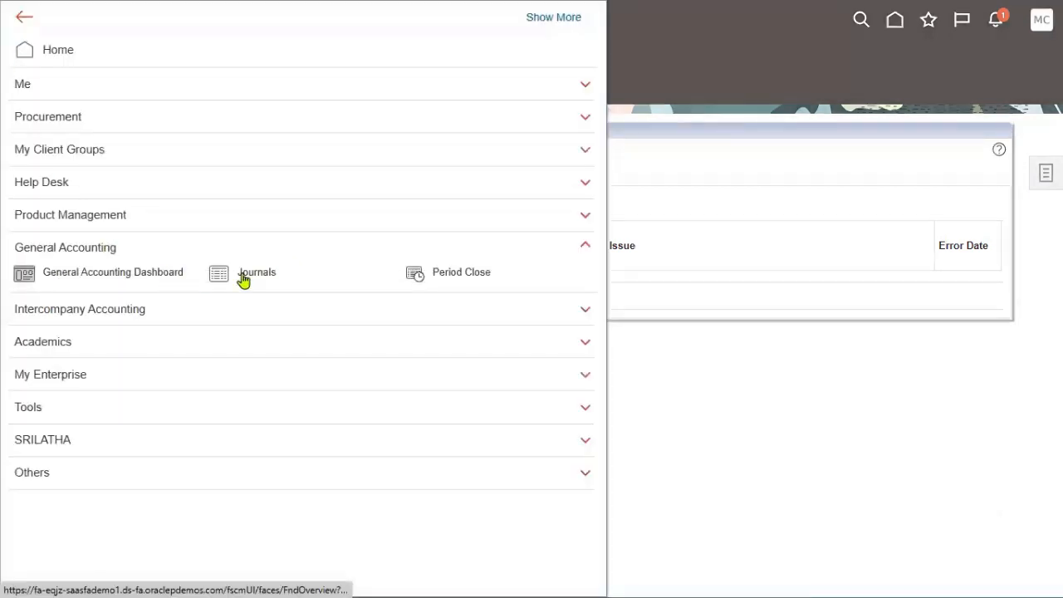
left_click(441, 288)
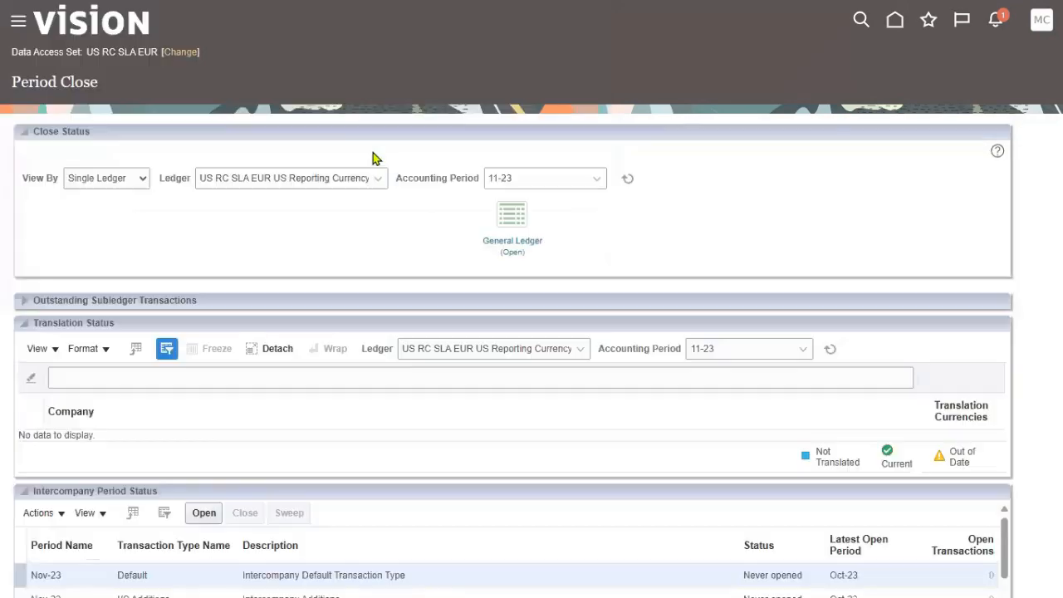
left_click(181, 52)
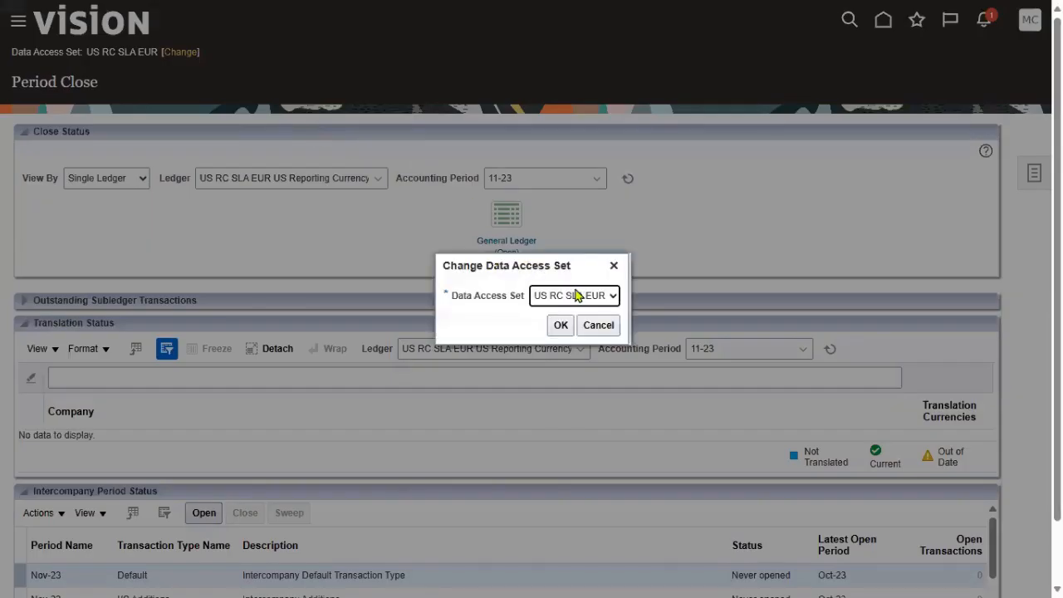
left_click(577, 295)
left_click(569, 315)
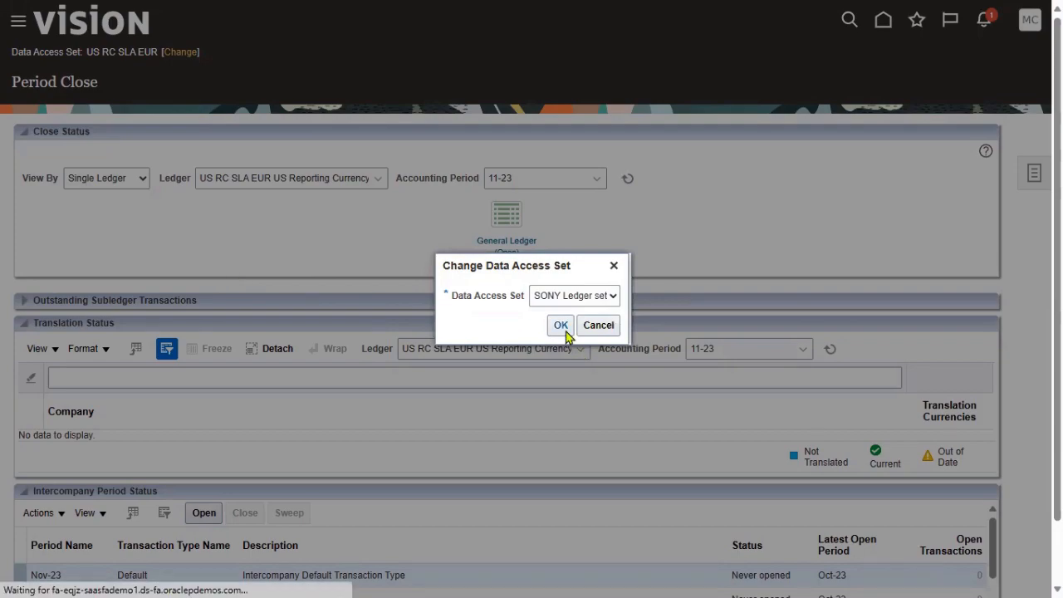
left_click(561, 325)
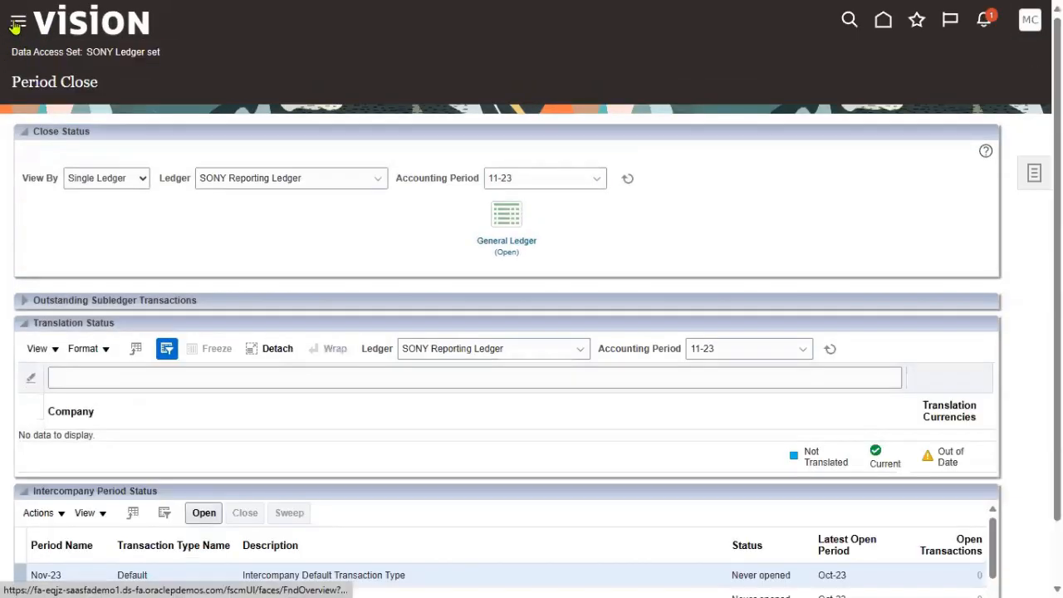
left_click(17, 24)
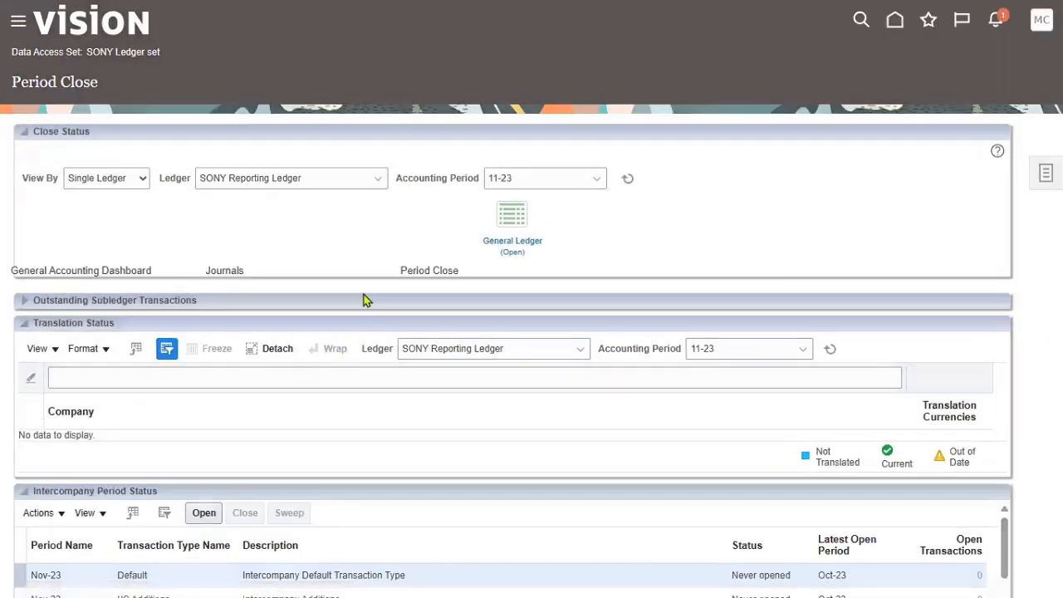
left_click(257, 274)
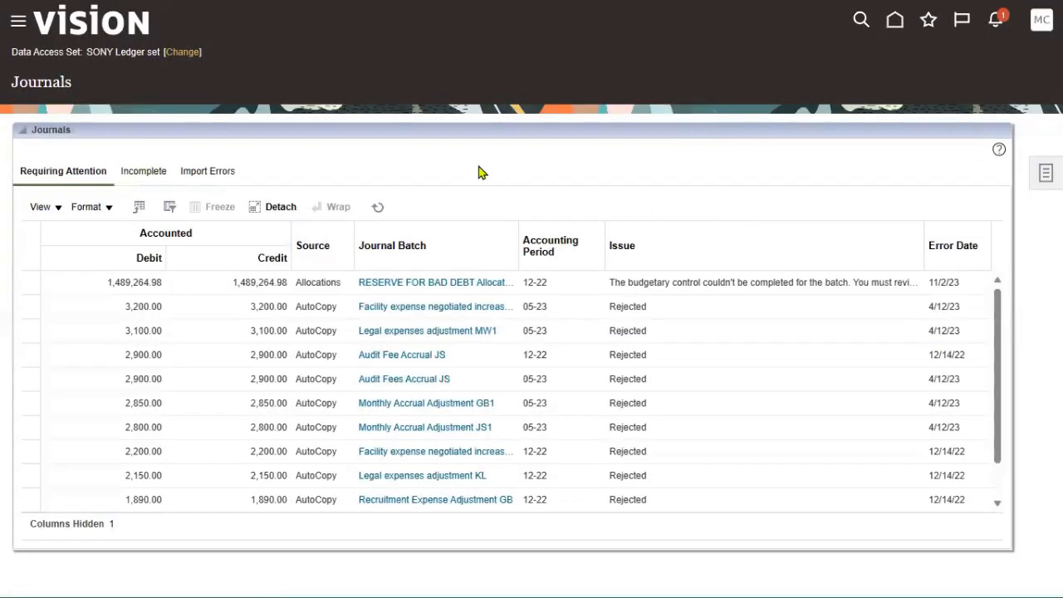
left_click(1046, 172)
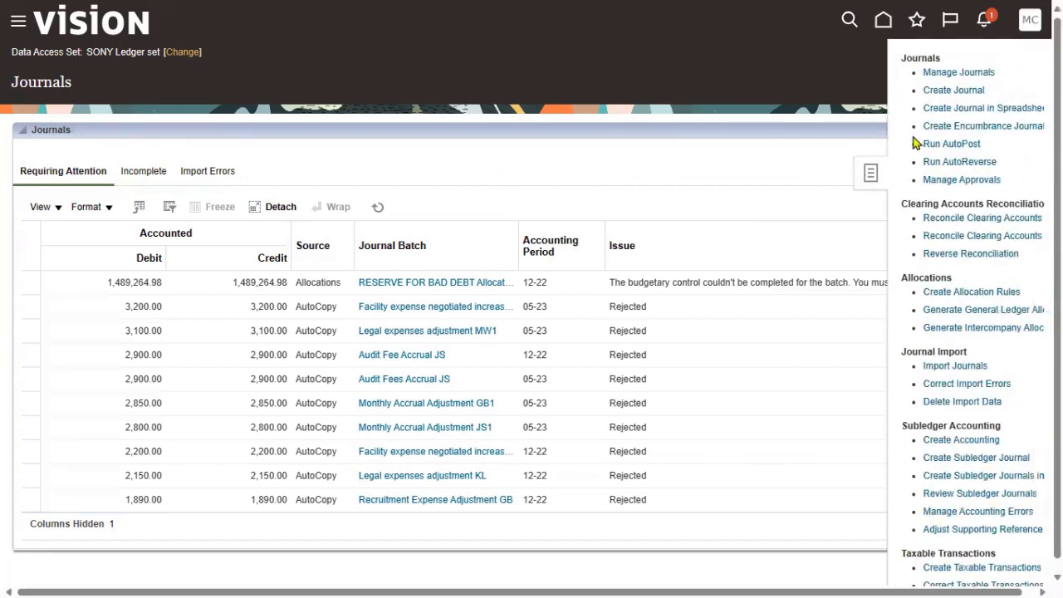
left_click(938, 90)
left_click(312, 167)
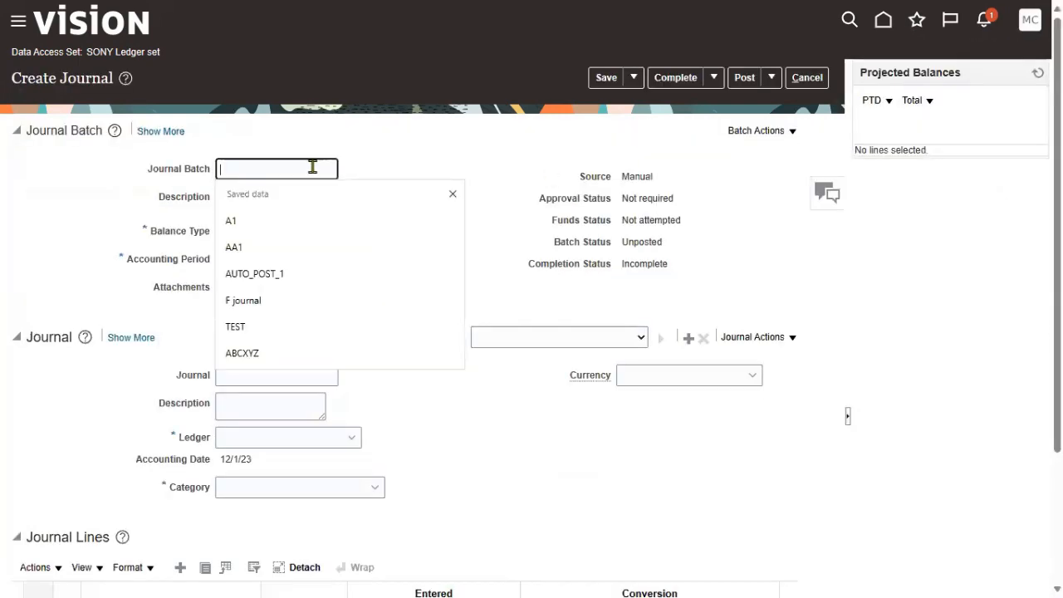
left_click(619, 176)
left_click(806, 78)
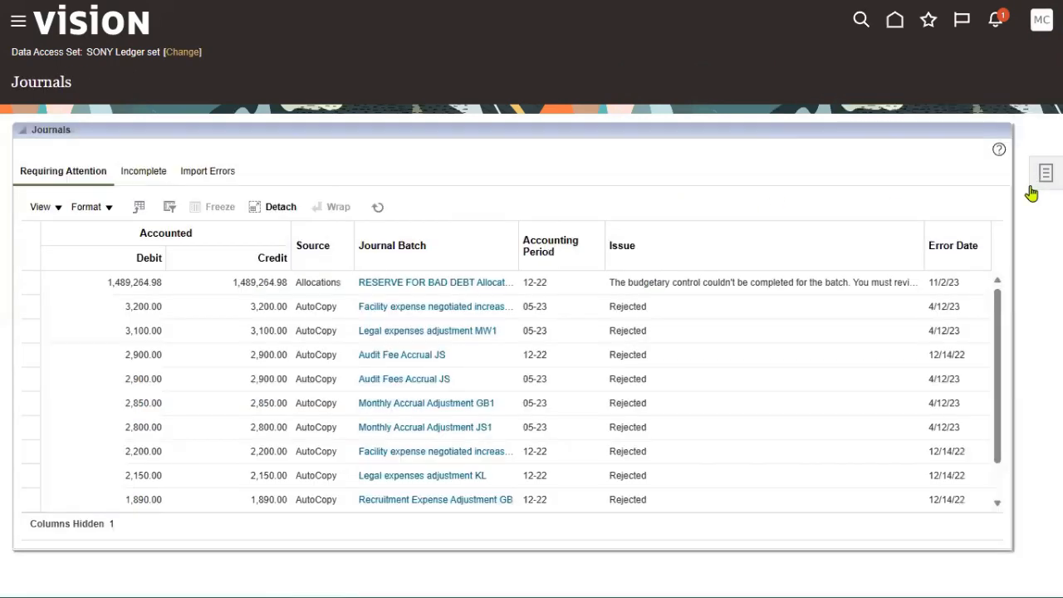
Step: Open Manage Journals and search for journal RTL-2 in accounting period 11-23
left_click(1043, 177)
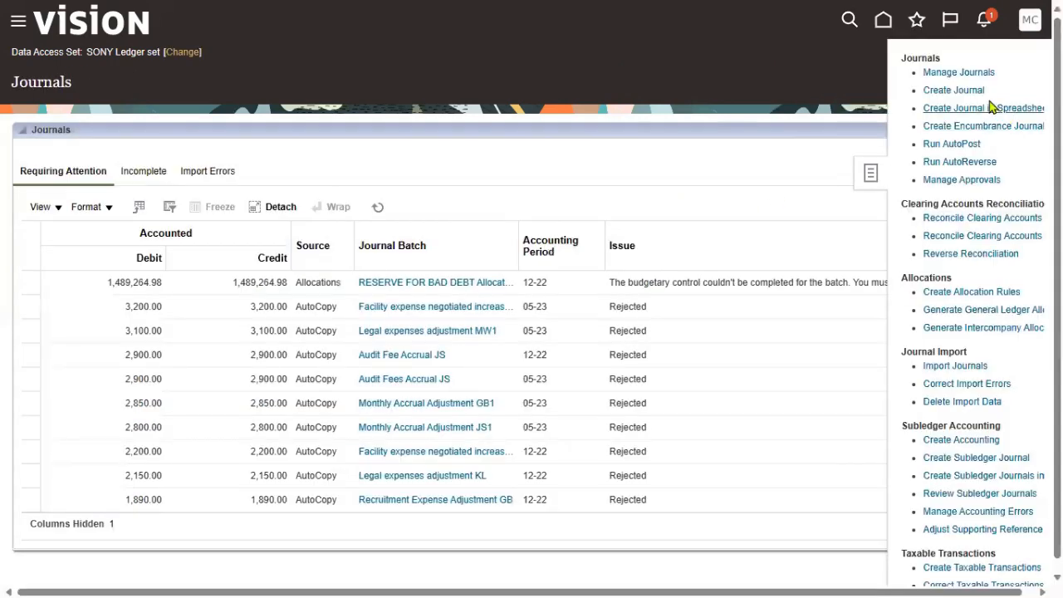
left_click(959, 72)
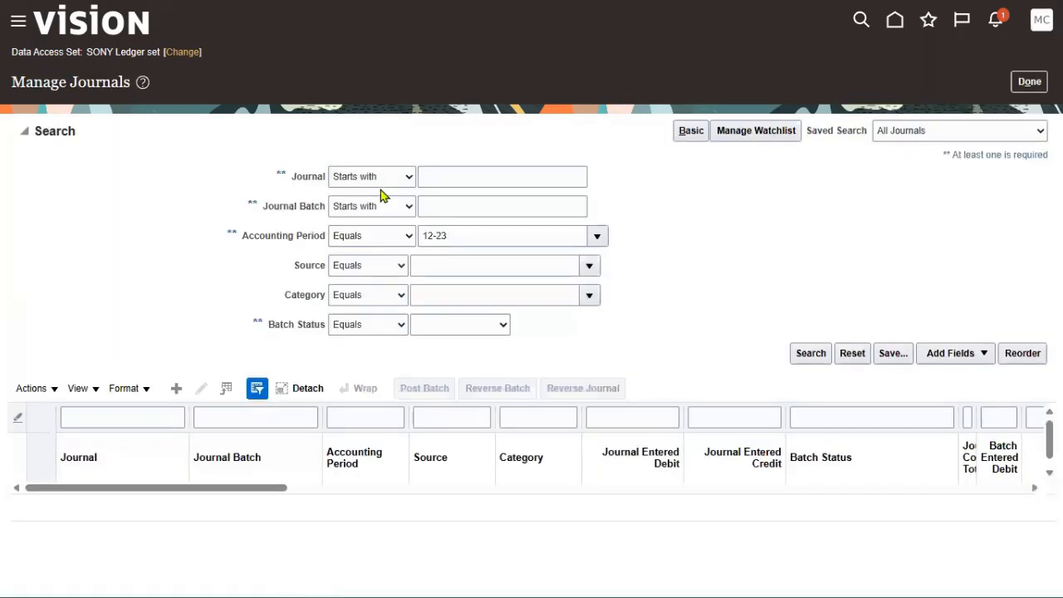
left_click(445, 174)
type("RTL")
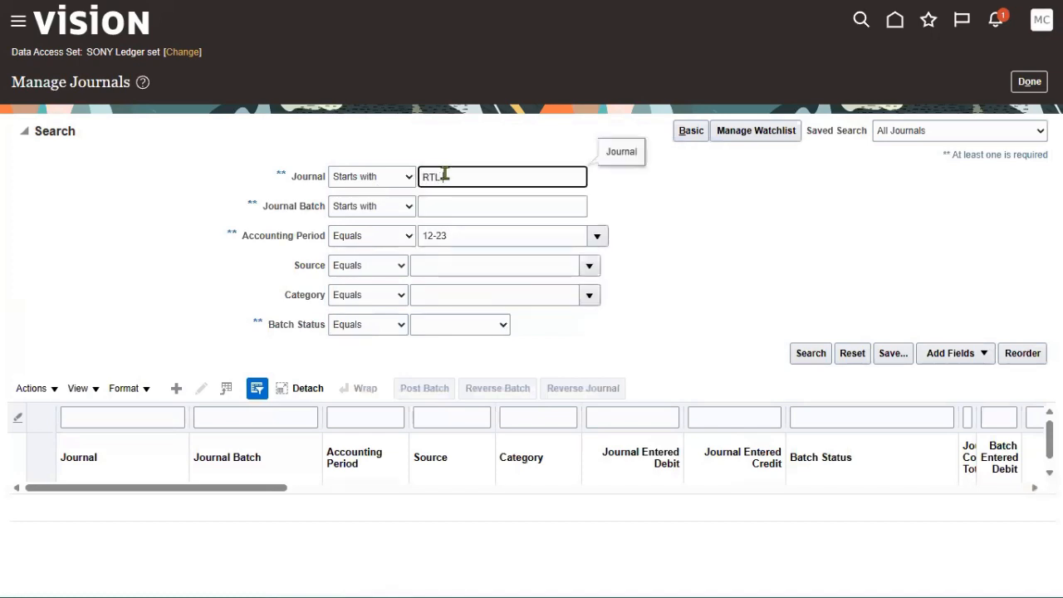
key("Tab")
key("Tab")
key("Tab")
key("Tab")
key("Tab")
key("shift+Tab")
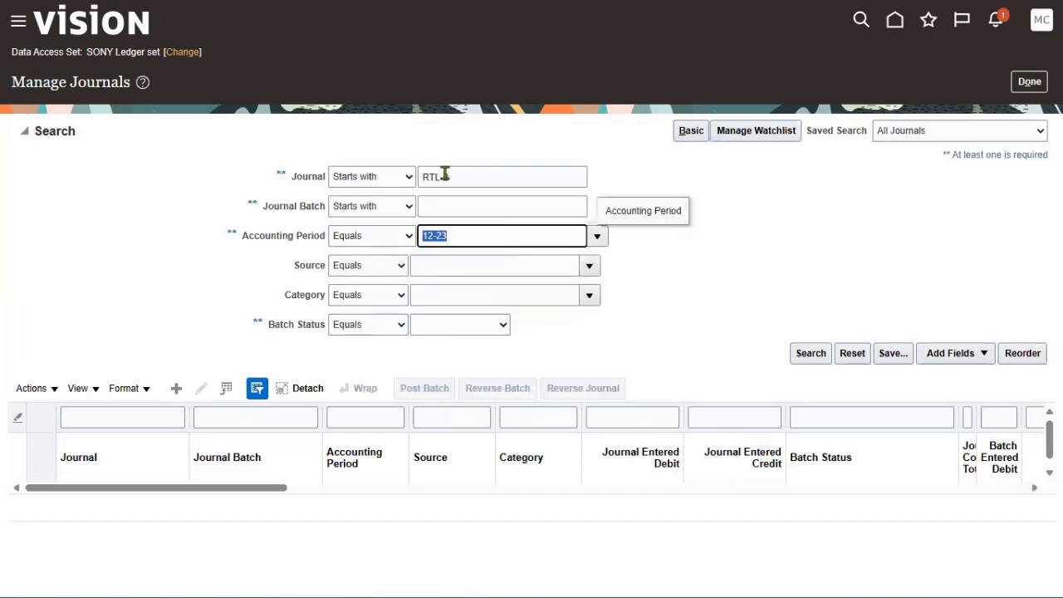
key("Home")
key("BackSpace")
type("1")
left_click(811, 355)
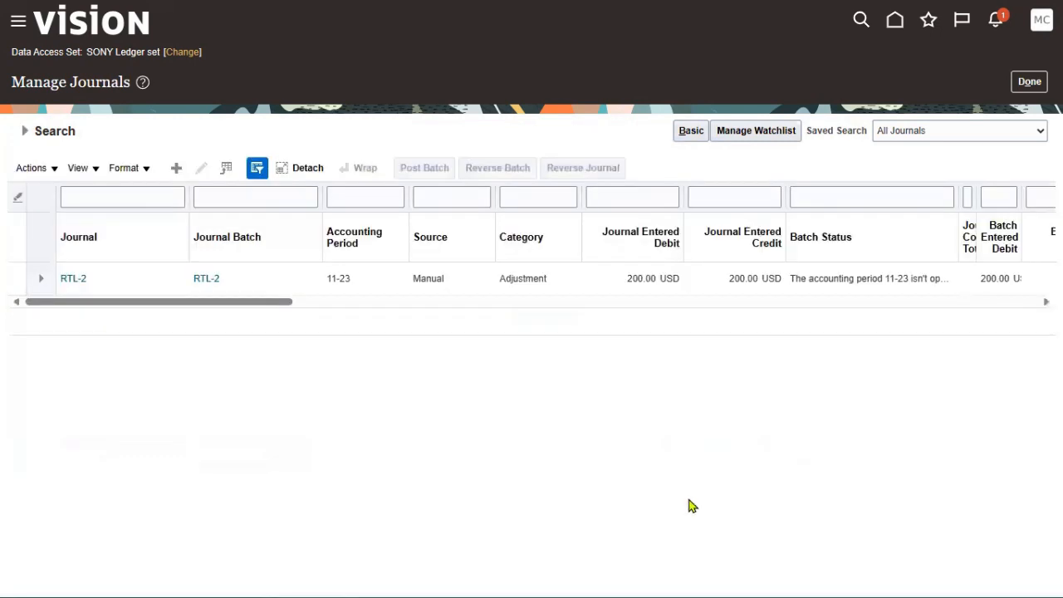
Step: Open journal RTL-2, post its batch, dismiss the process confirmation and return to Manage Journals
left_click(81, 280)
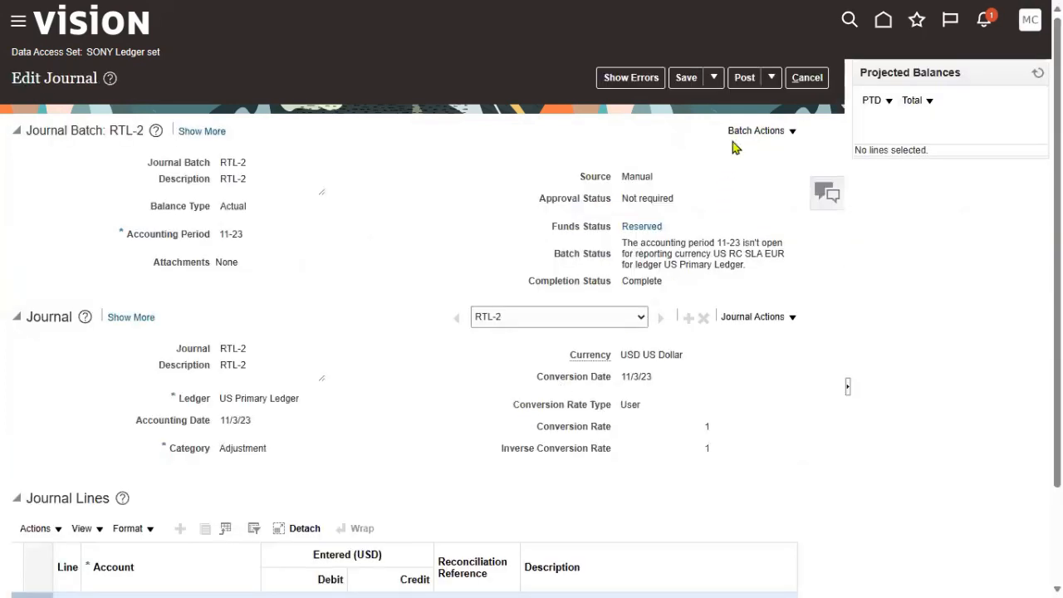
left_click(744, 77)
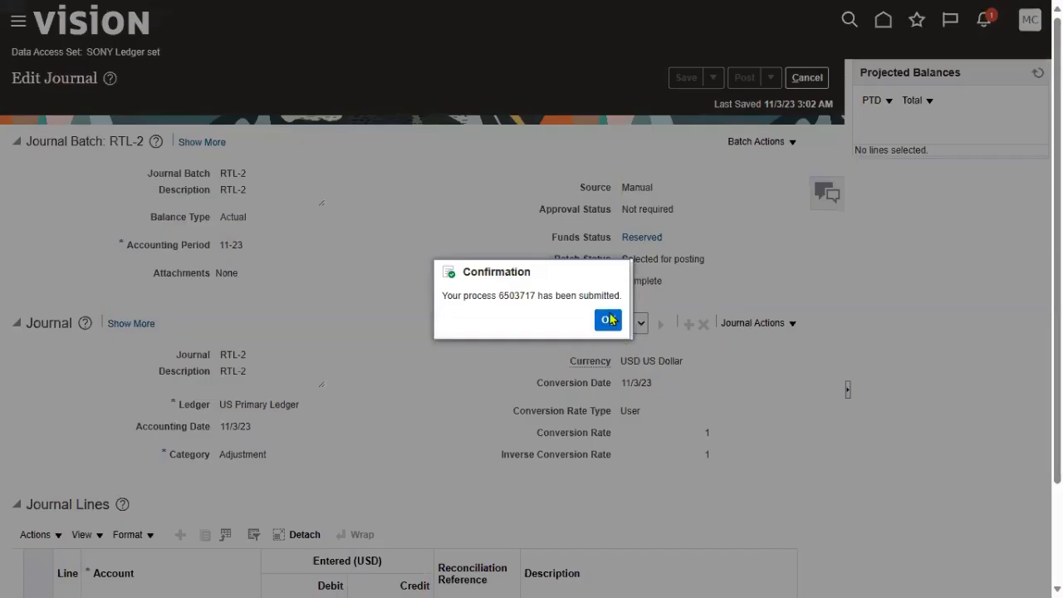
left_click(609, 319)
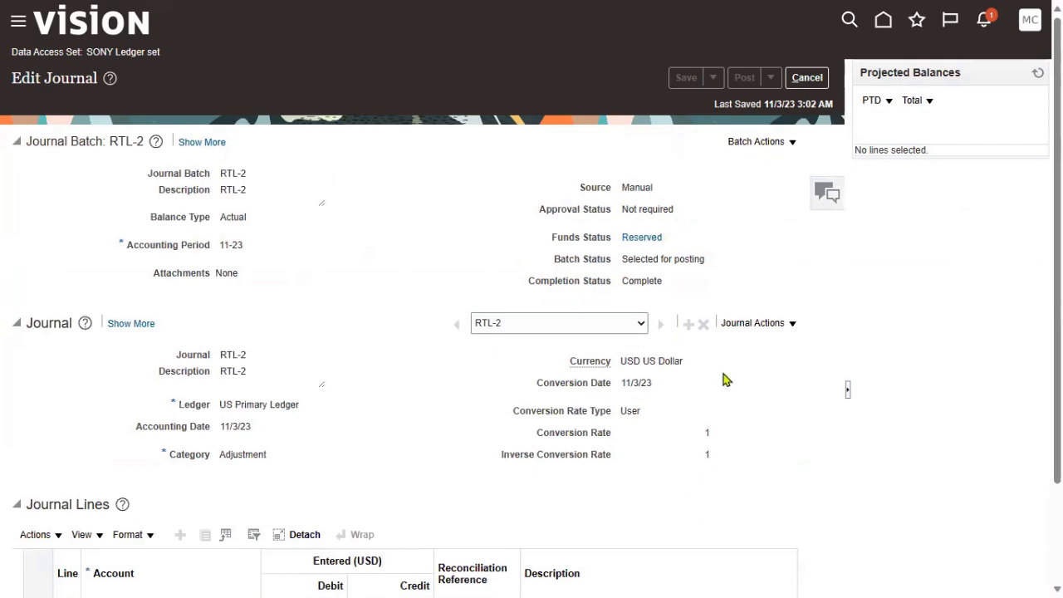
left_click(806, 77)
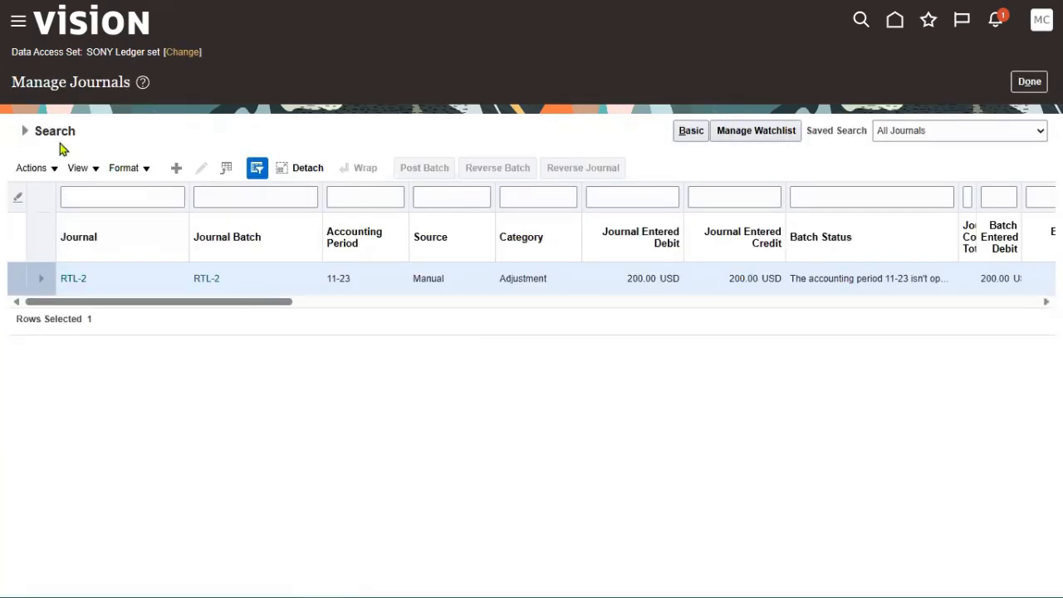
Step: Rerun the journal search for RTL-2 and check its batch status
left_click(34, 133)
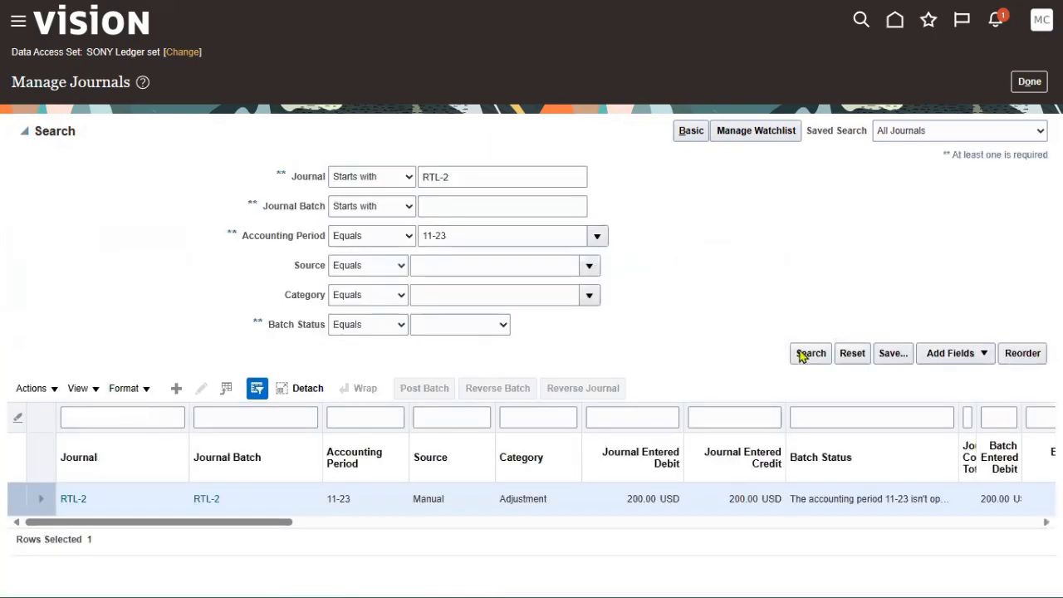
left_click(810, 355)
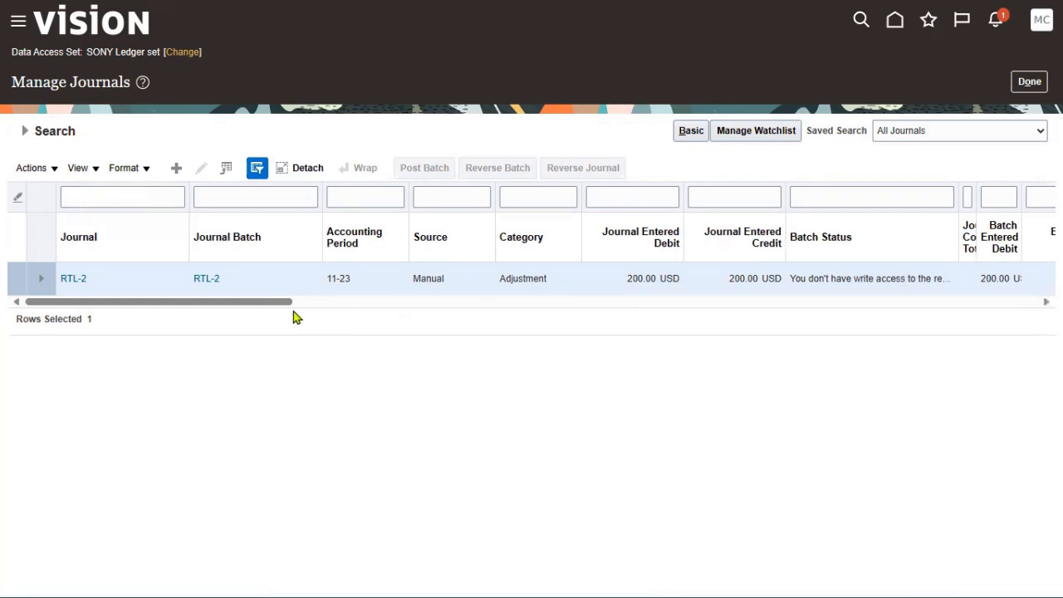
left_click_drag(284, 303, 317, 305)
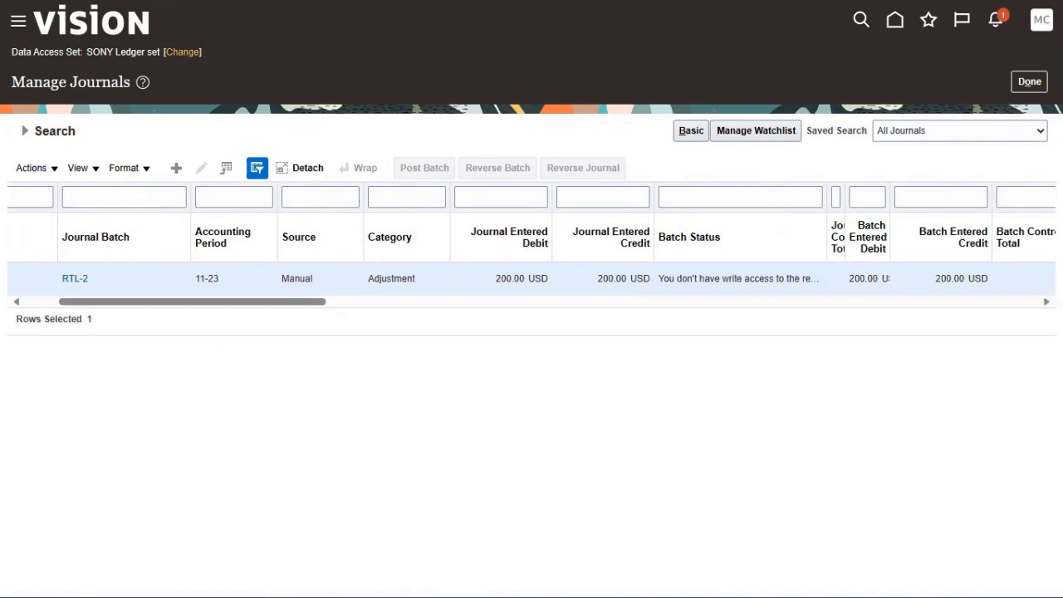
Step: Sign out and sign back in with the saved NOV.NOV user ID and its stored password
left_click(1029, 82)
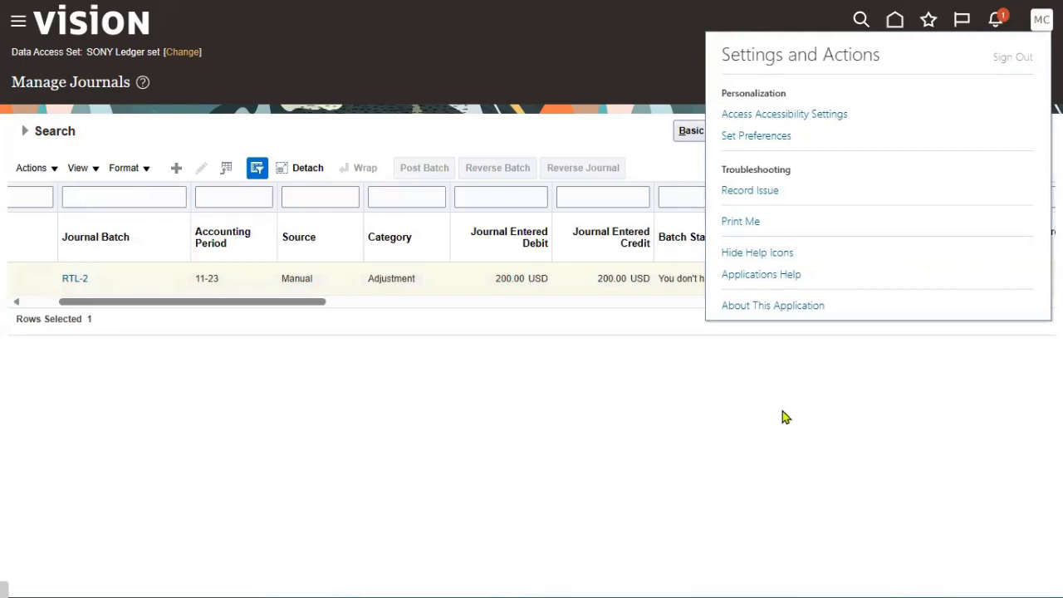
left_click(501, 330)
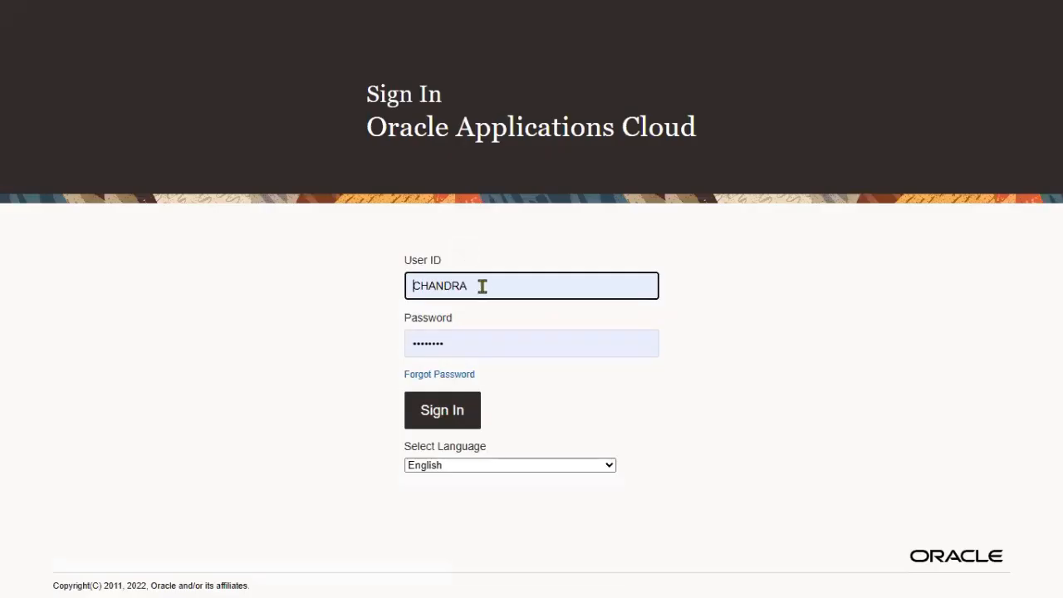
double_click(453, 287)
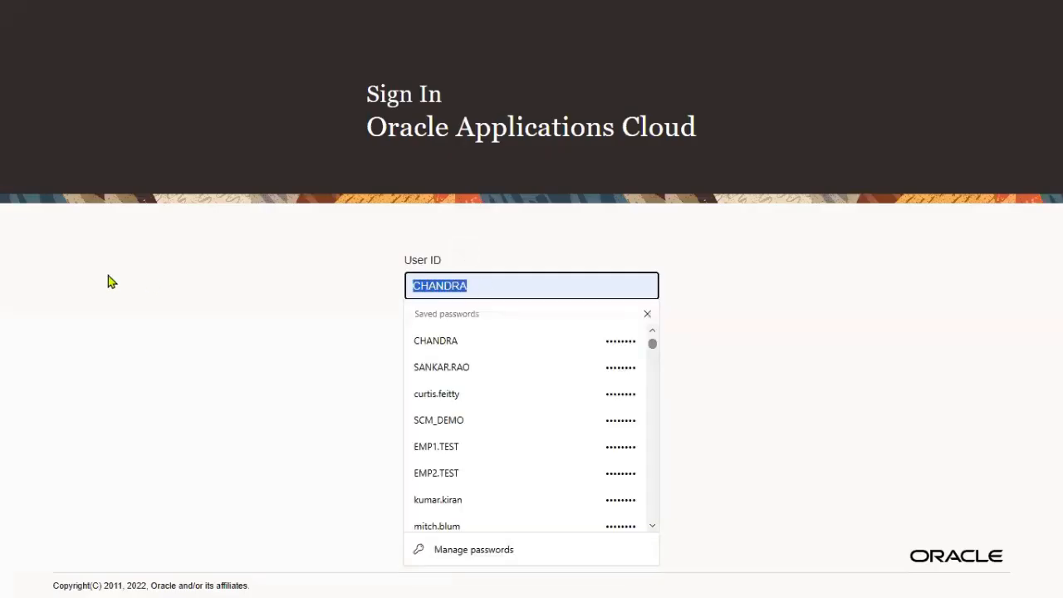
type("NOV")
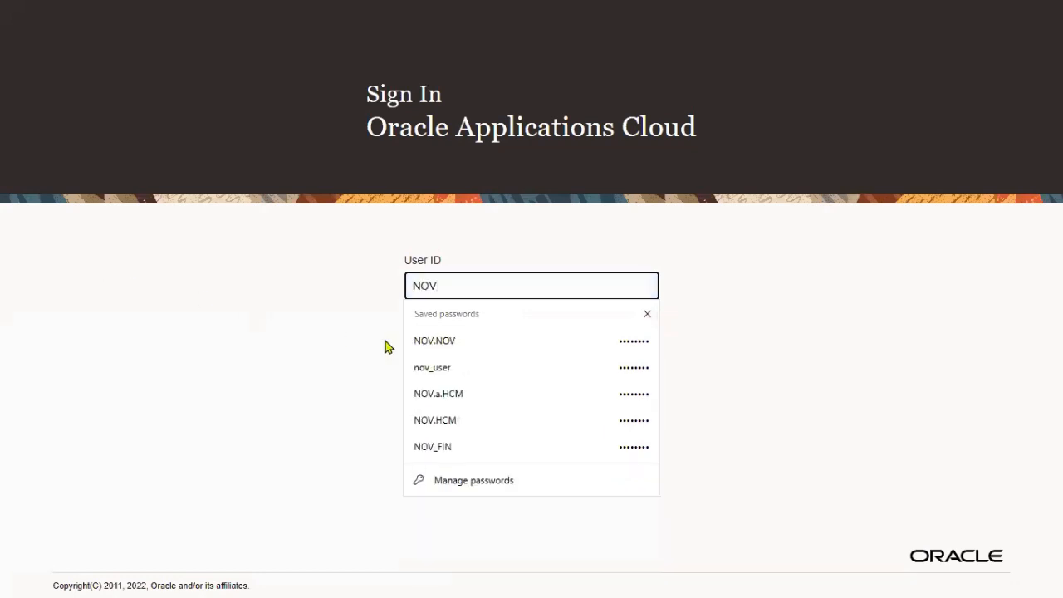
left_click(436, 342)
left_click(443, 418)
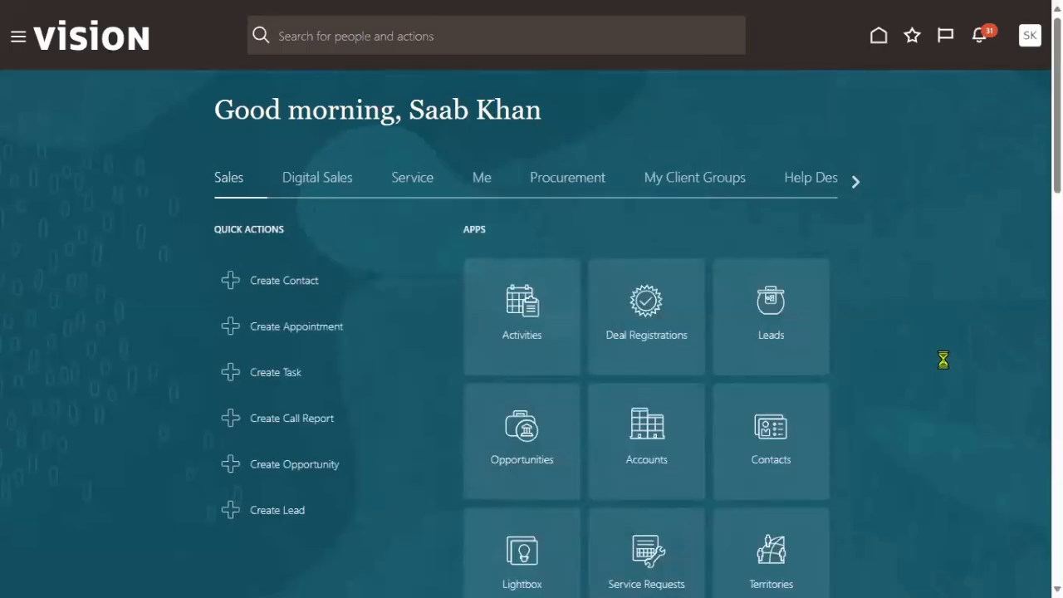
Step: Go to the Financials setup, search tasks for data access, and open Manage Data Access Sets under General Ledger
left_click(789, 273)
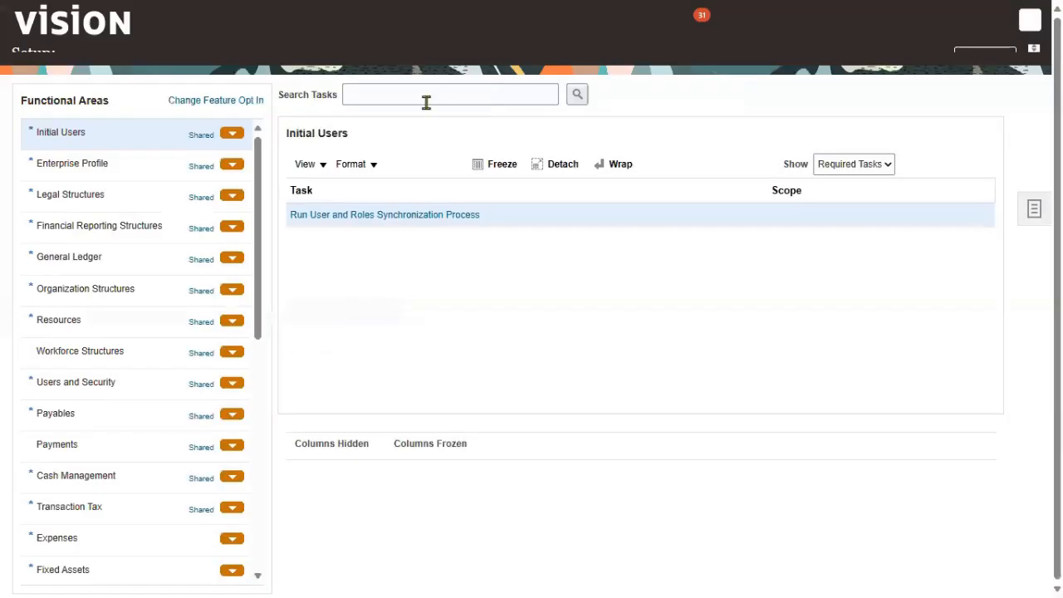
left_click(427, 102)
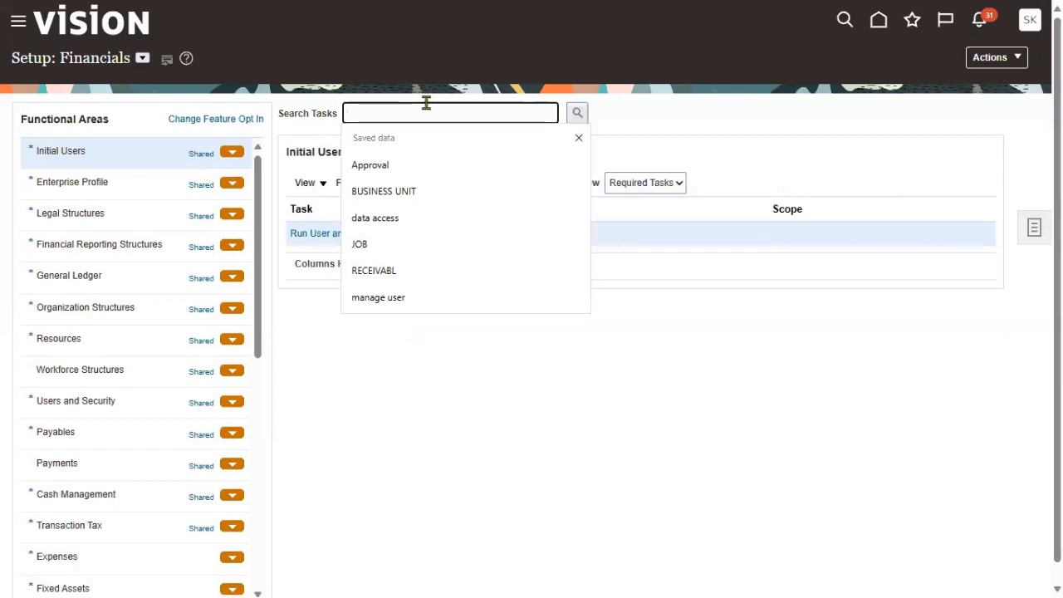
type("data")
left_click(394, 165)
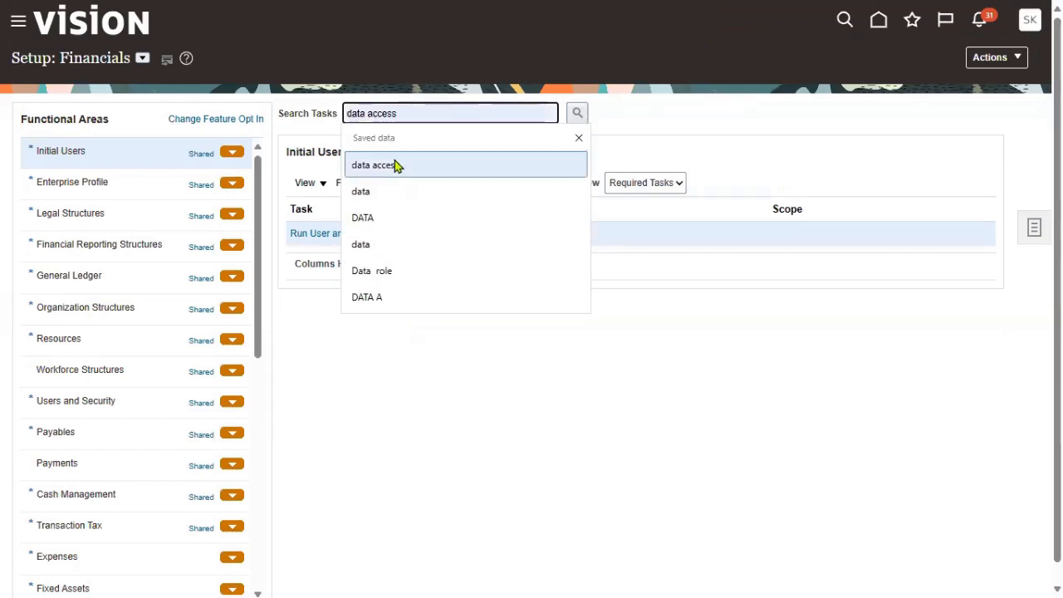
left_click(575, 113)
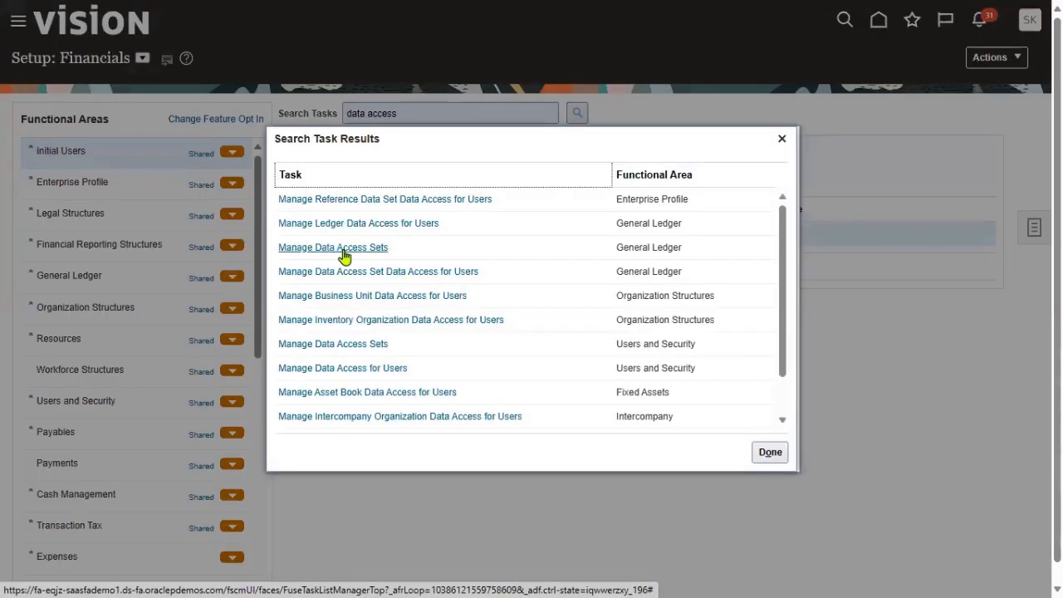
left_click(343, 254)
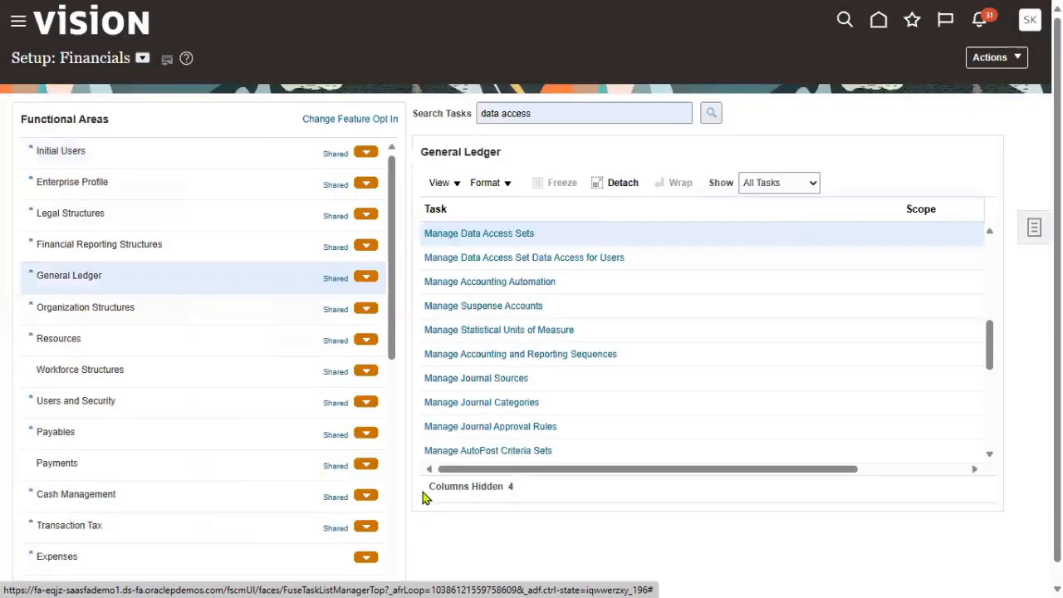
left_click(520, 234)
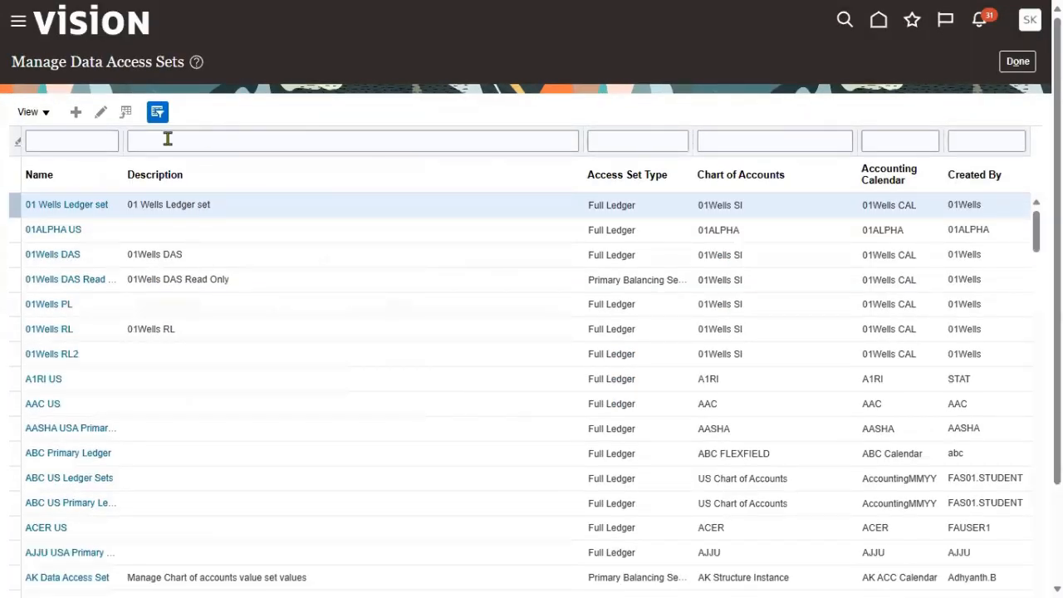
Step: Filter data access sets by description US, review the US RC SLA EUR set's type and privilege, and return to the setup tasks
left_click(168, 139)
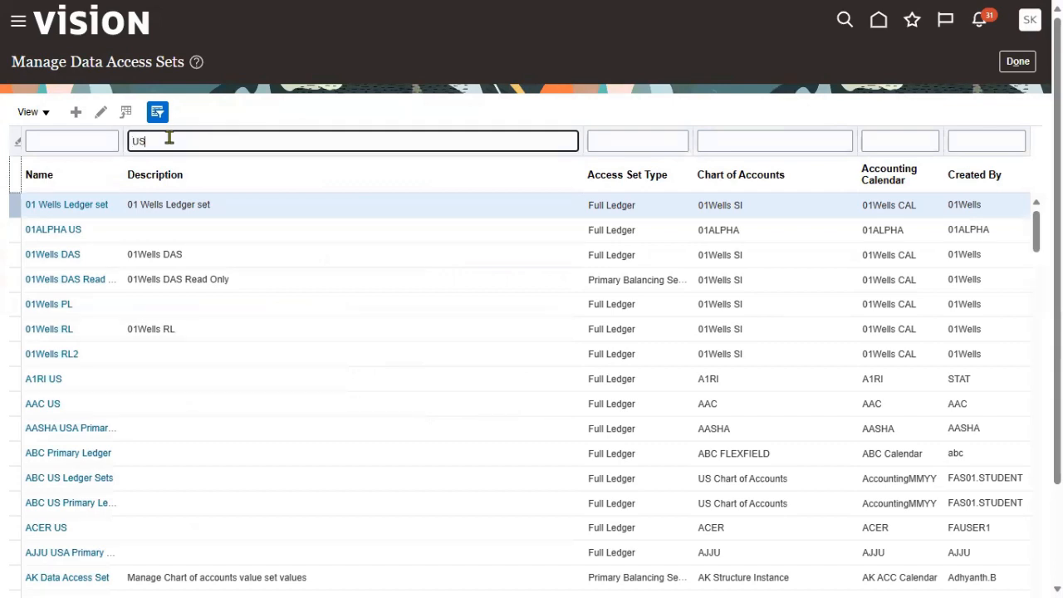
key("Return")
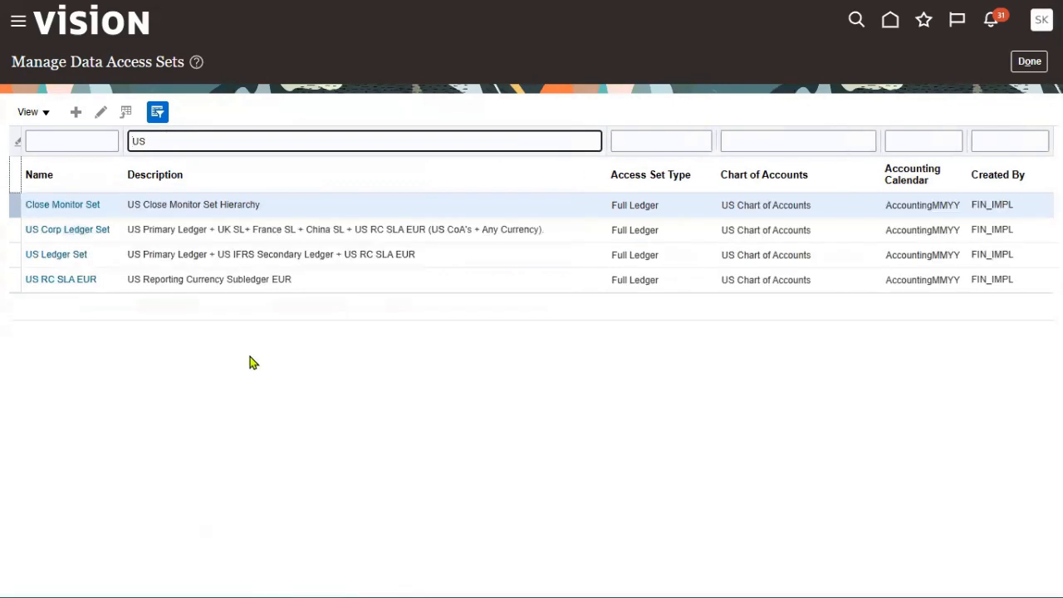
left_click(152, 279)
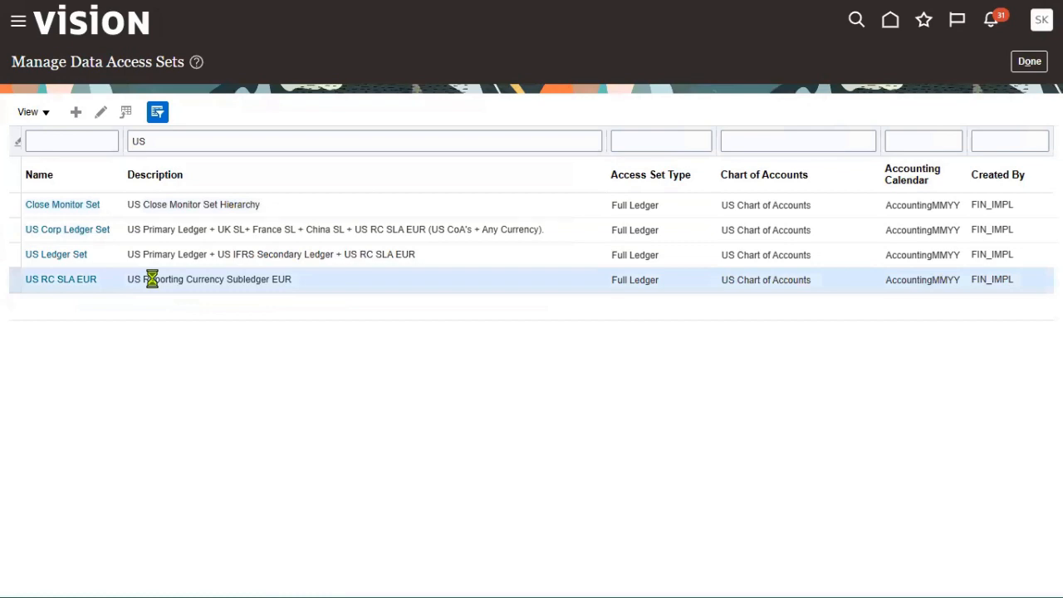
left_click(87, 283)
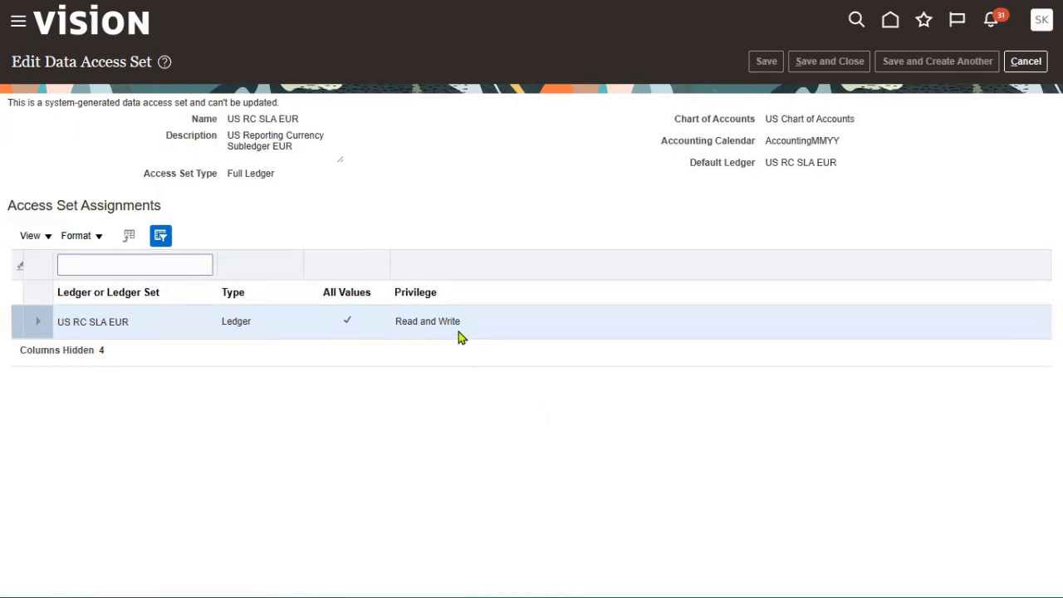
left_click_drag(228, 175, 268, 177)
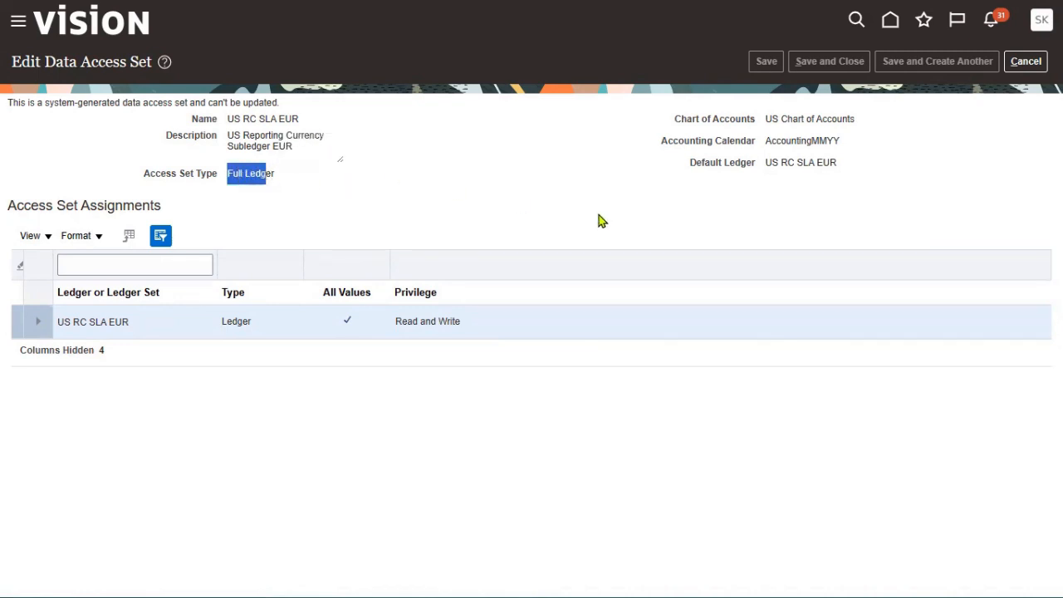
left_click(1024, 63)
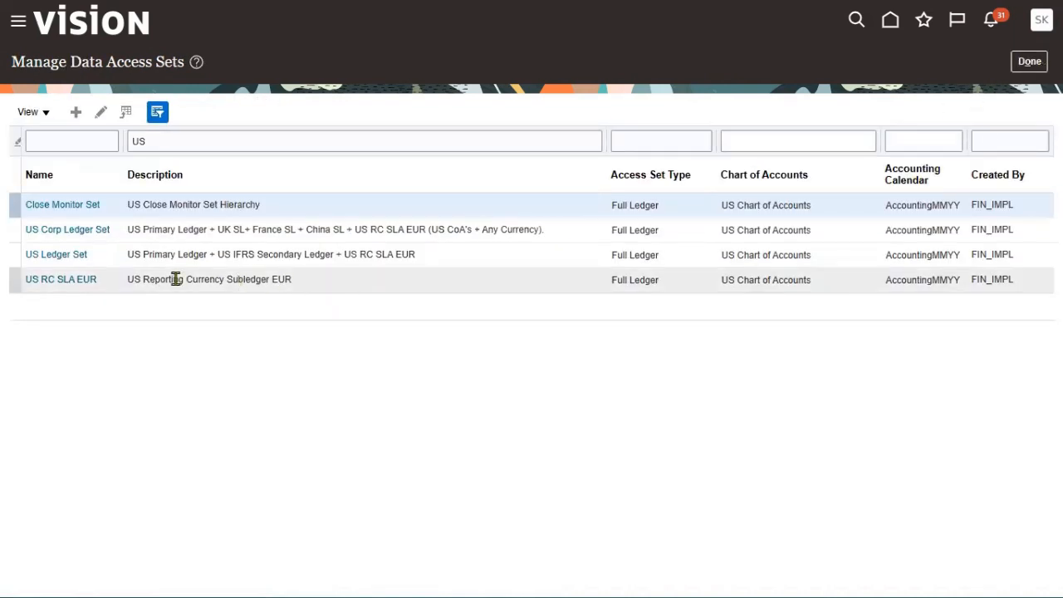
left_click(1034, 71)
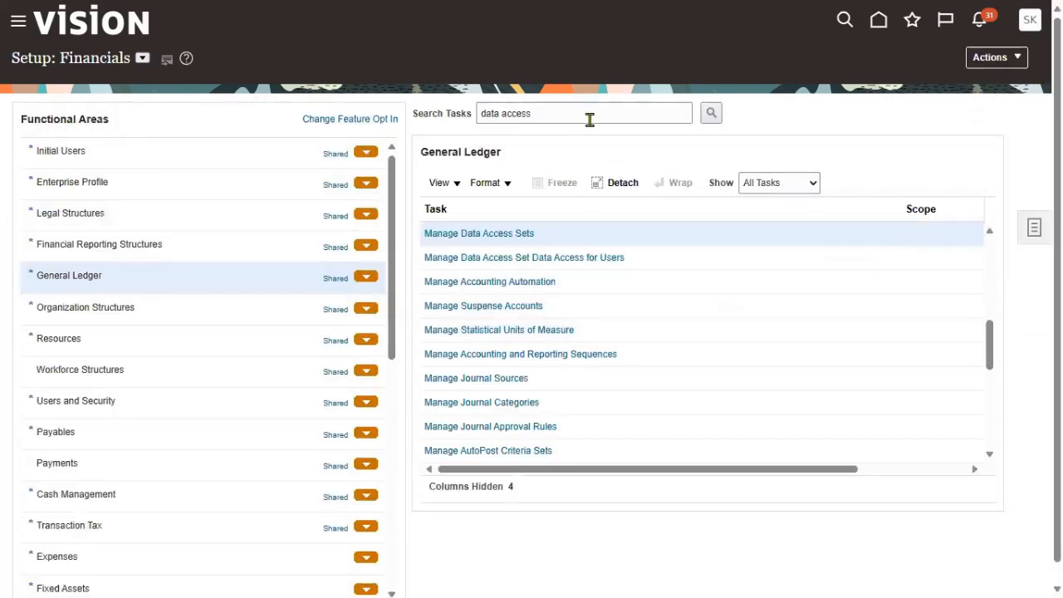
Step: Search setup tasks for Reporting, open Manage Reporting Currencies for US Primary Ledger and select US RC SLA EUR
left_click_drag(589, 119, 295, 120)
type("Reporting")
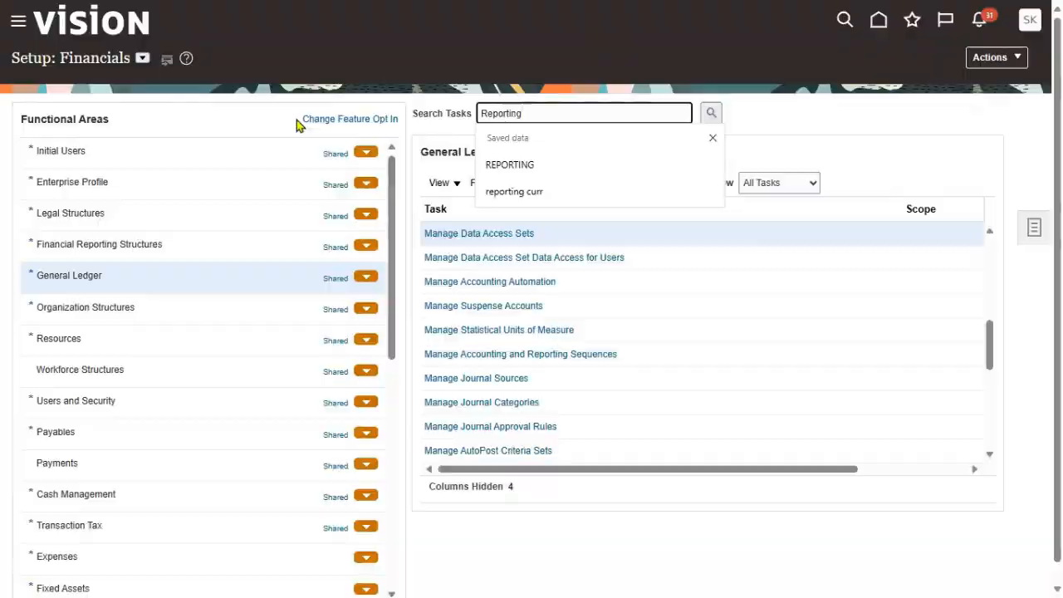
key("Return")
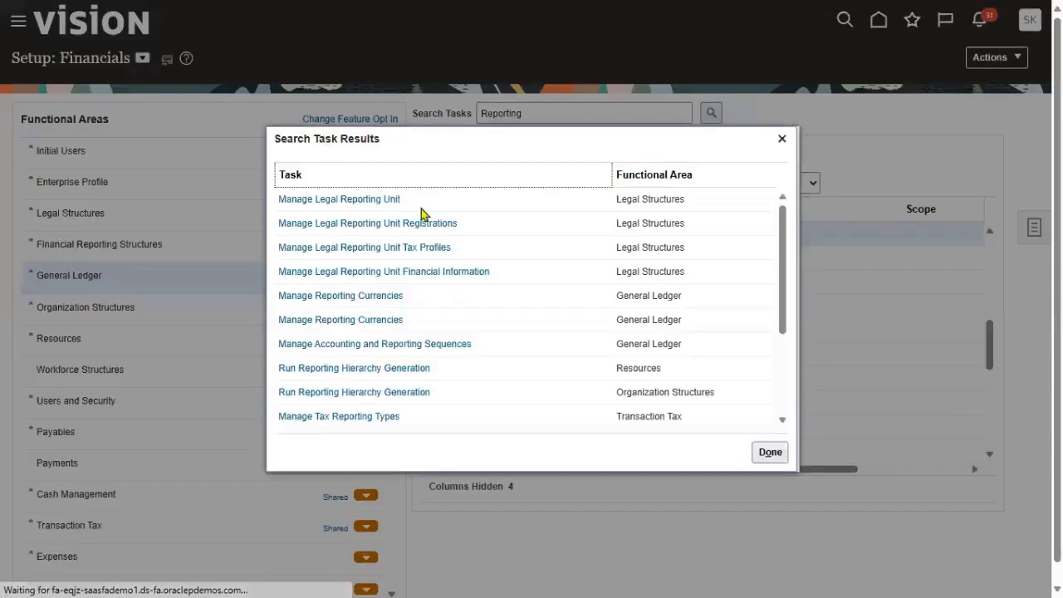
left_click(380, 298)
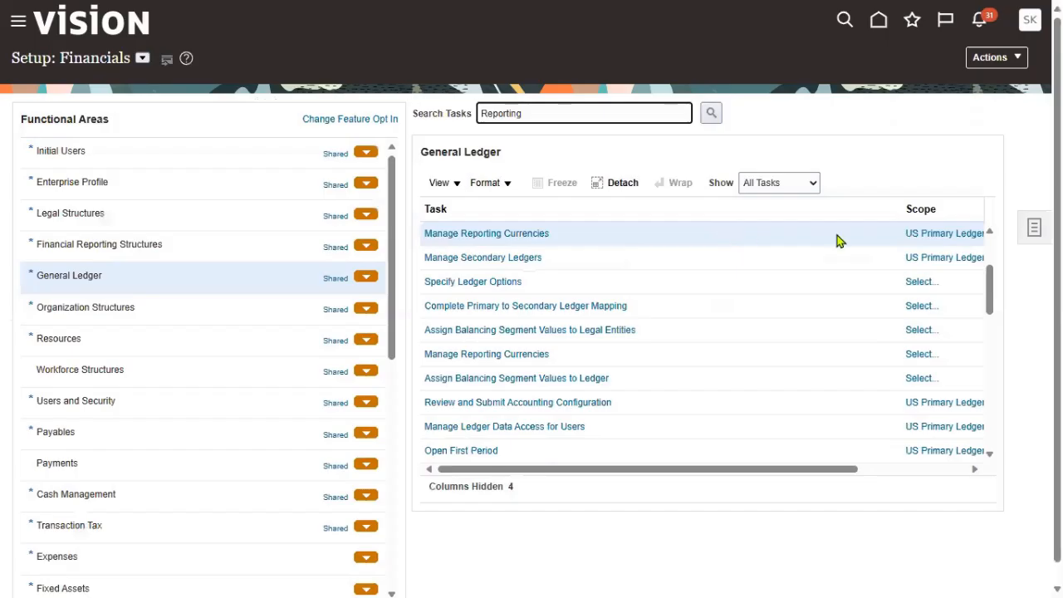
left_click(531, 235)
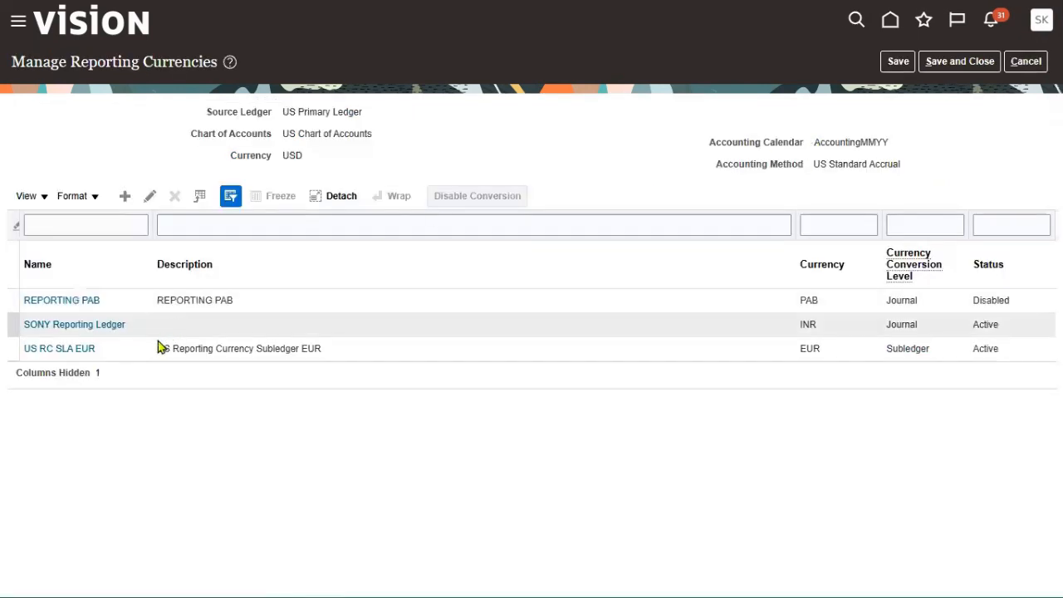
left_click(157, 347)
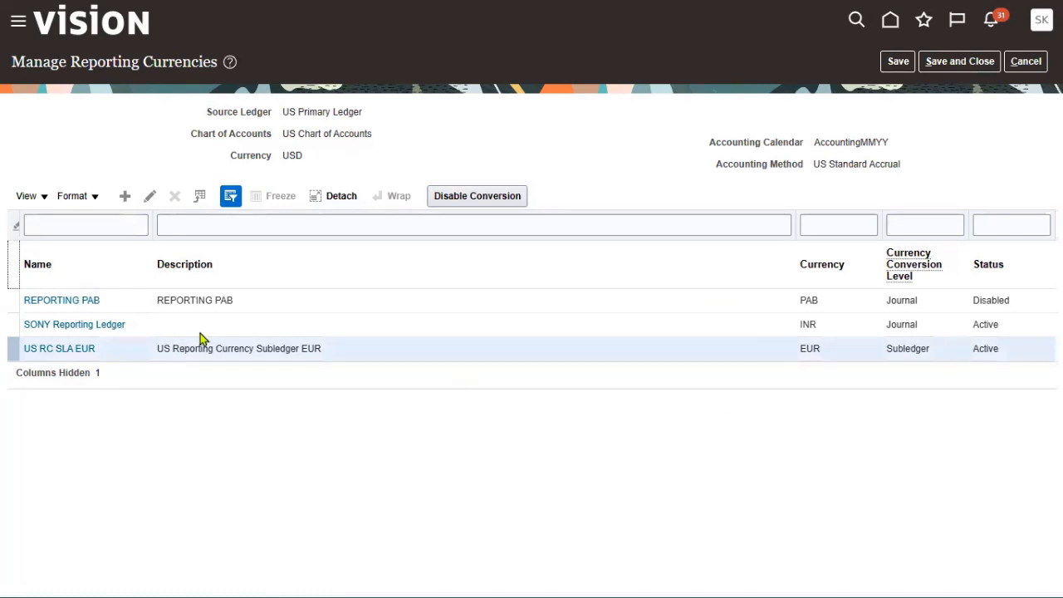
Step: Open the US RC SLA EUR subledger-level reporting currency of US Primary Ledger for editing
left_click(59, 349)
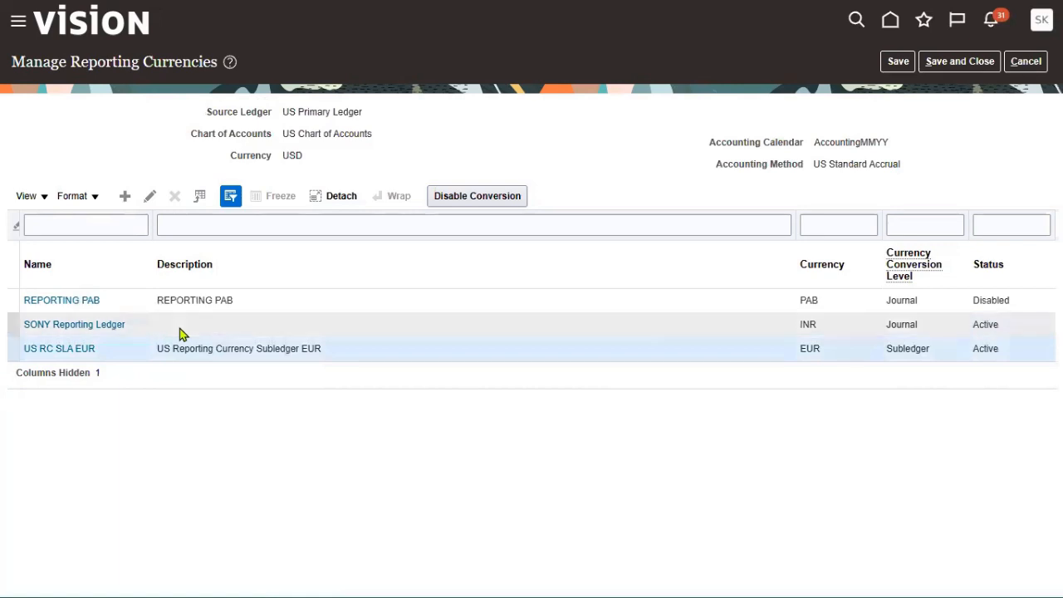
left_click(182, 332)
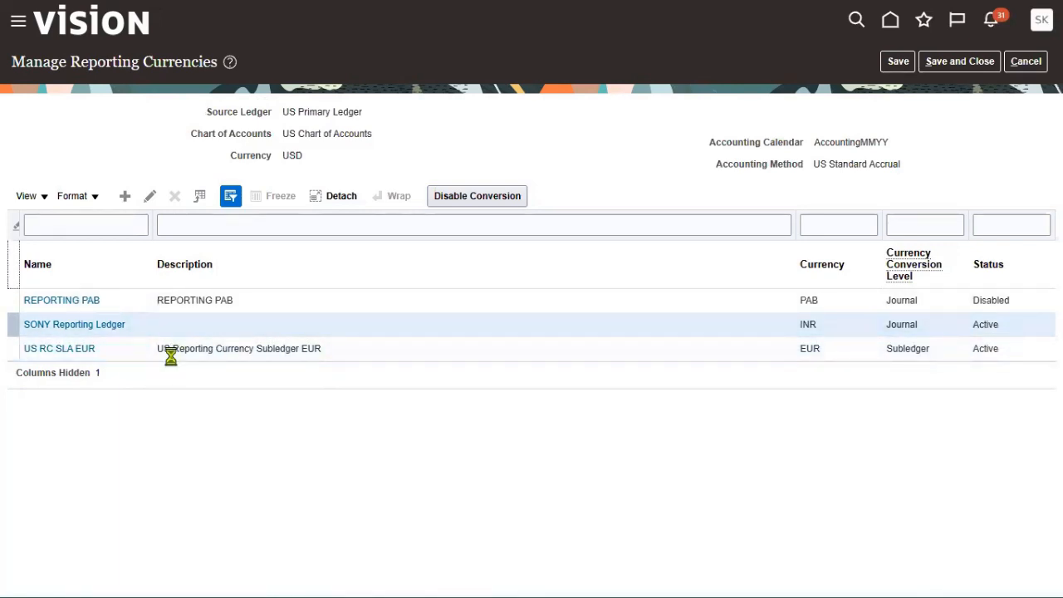
left_click(170, 353)
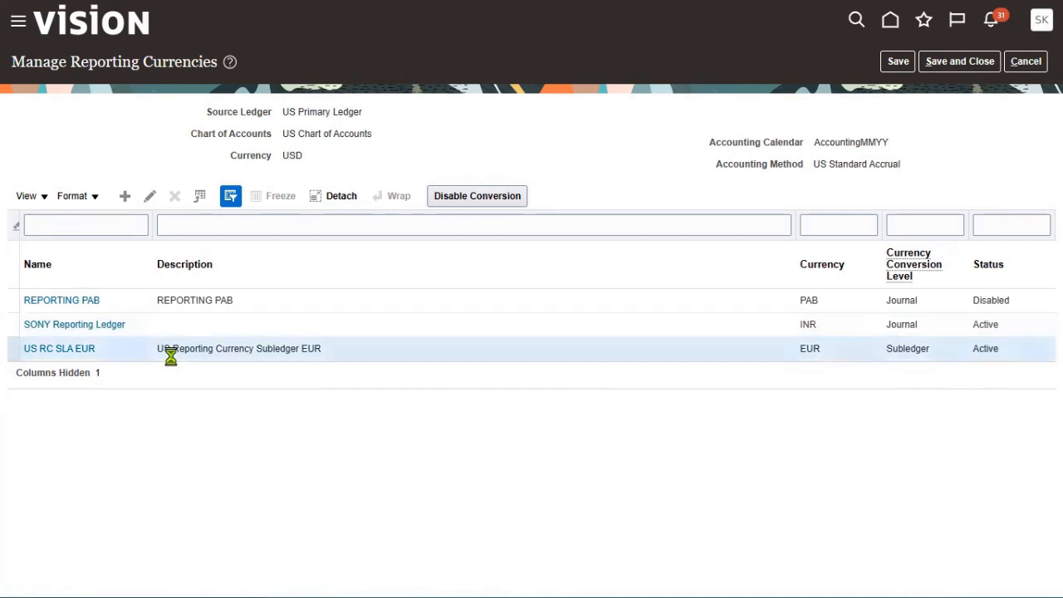
left_click(149, 197)
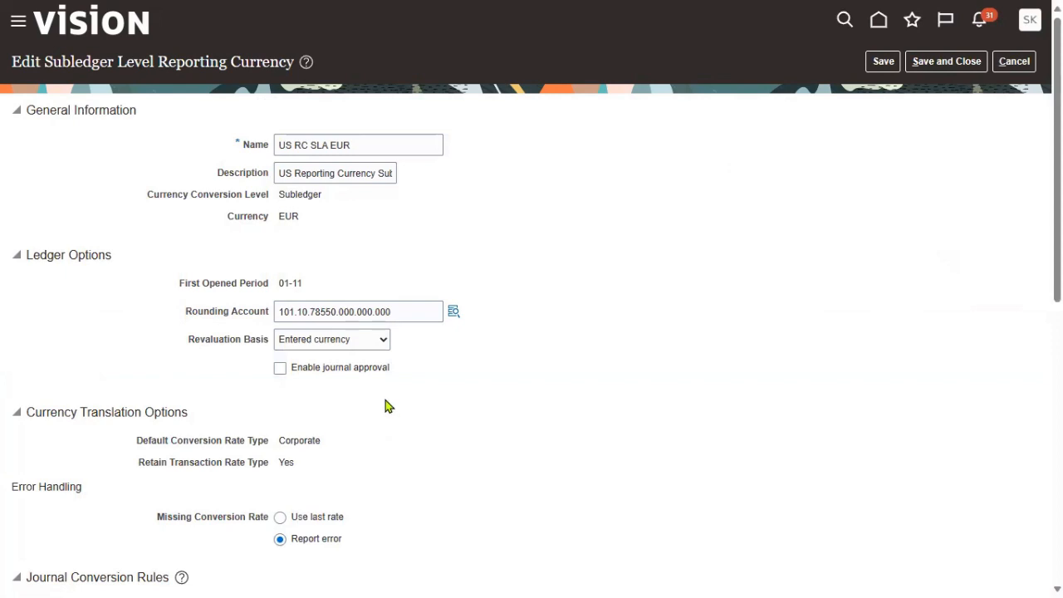
Step: Review US RC SLA EUR's currency conversion level, ledger options, translation options, journal conversion rules, data conversion and sequencing settings
left_click_drag(165, 200, 342, 202)
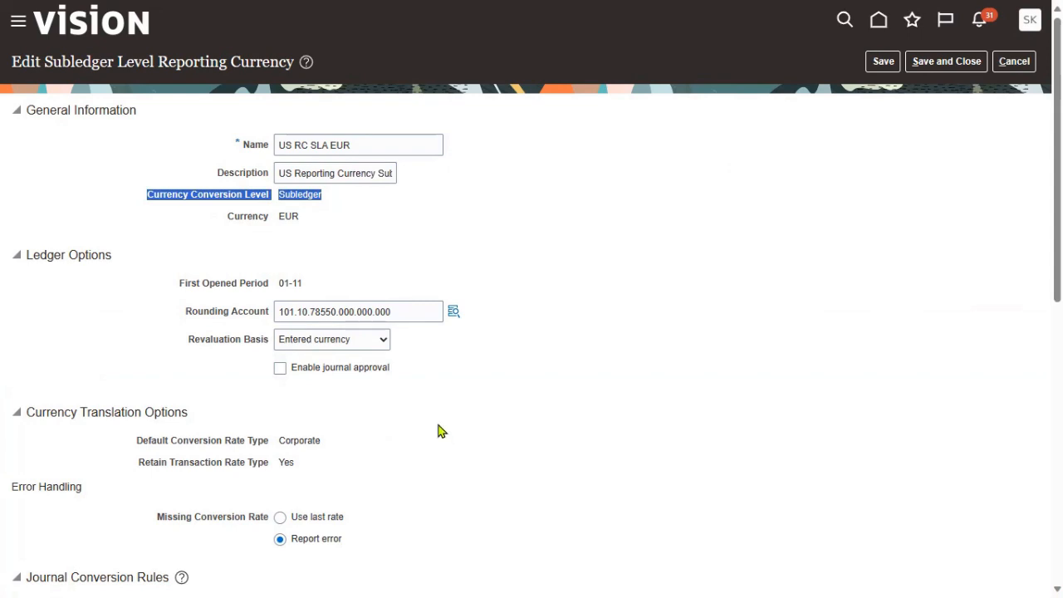
scroll(440, 431, "down", 3)
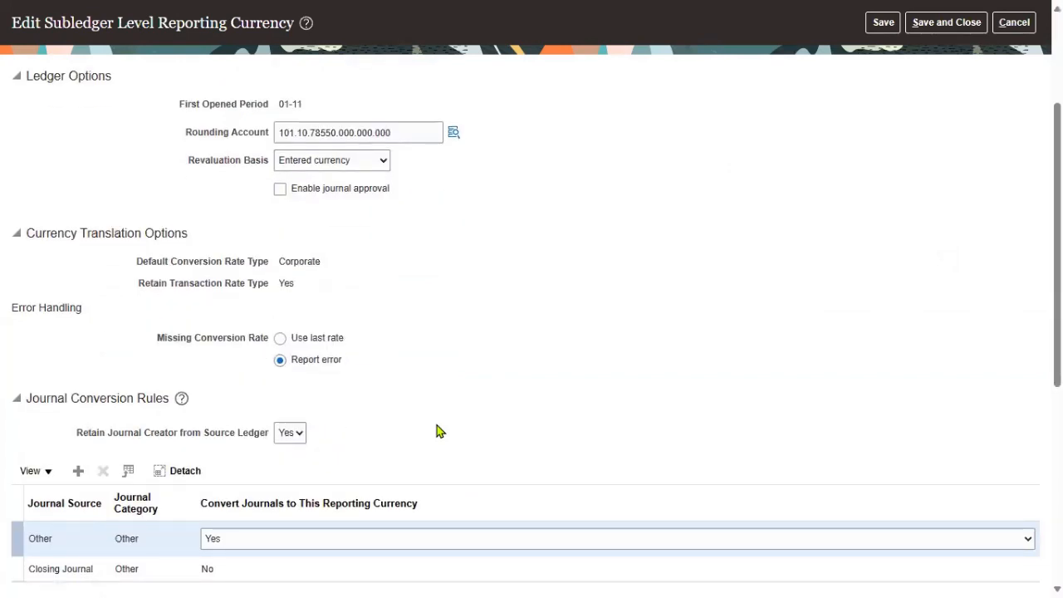
scroll(440, 431, "down", 3)
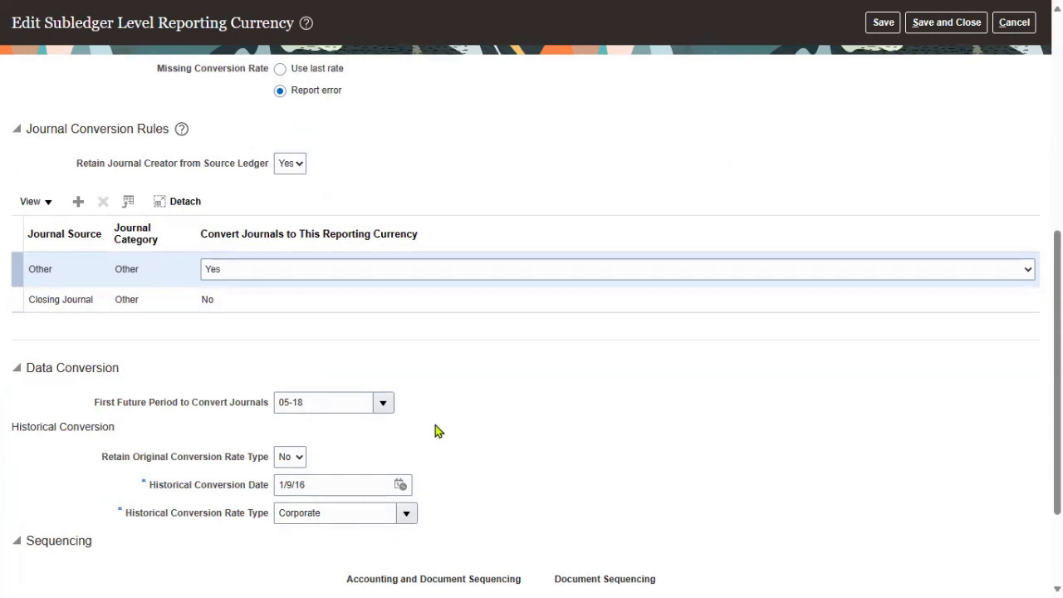
scroll(437, 430, "down", 2)
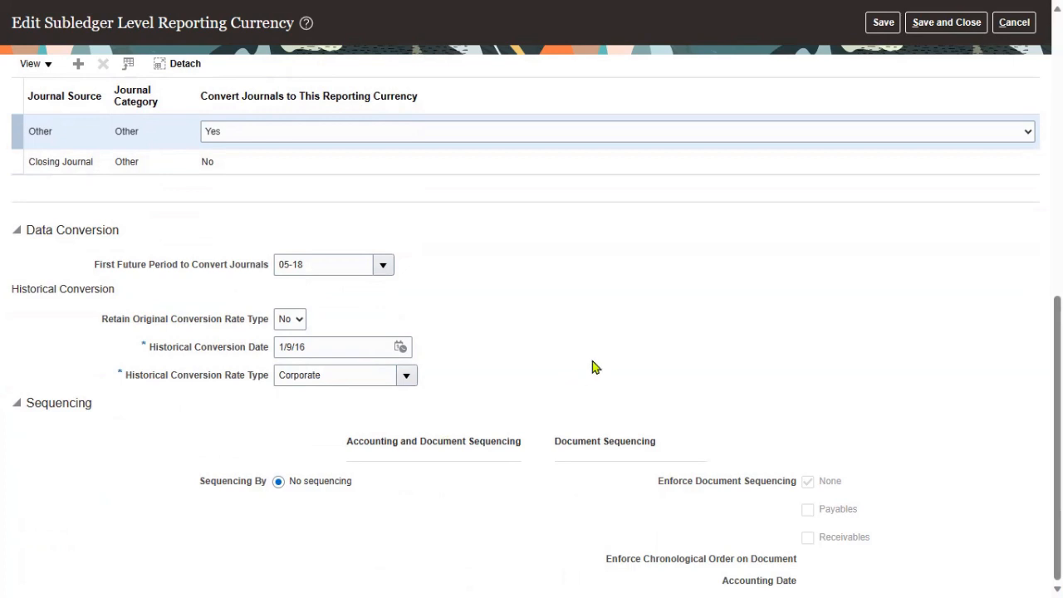
scroll(594, 367, "up", 4)
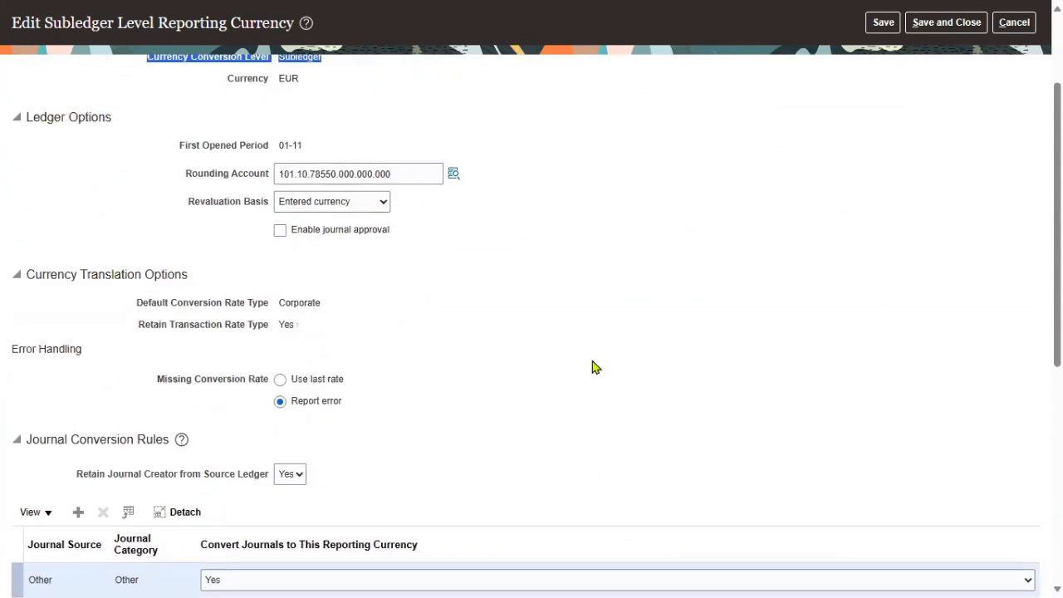
scroll(593, 365, "up", 1)
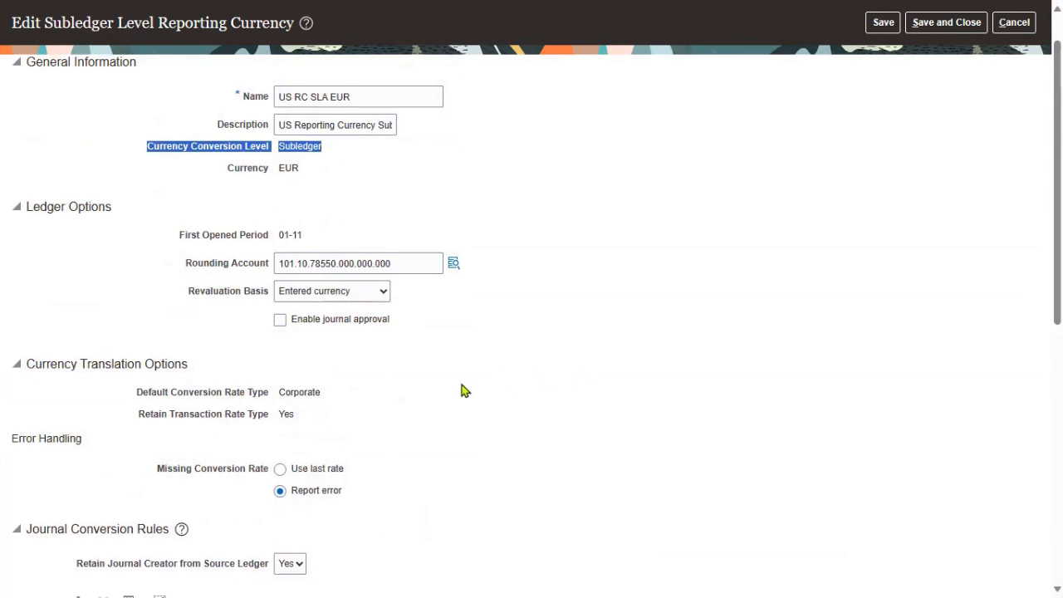
scroll(408, 405, "up", 1)
left_click(592, 282)
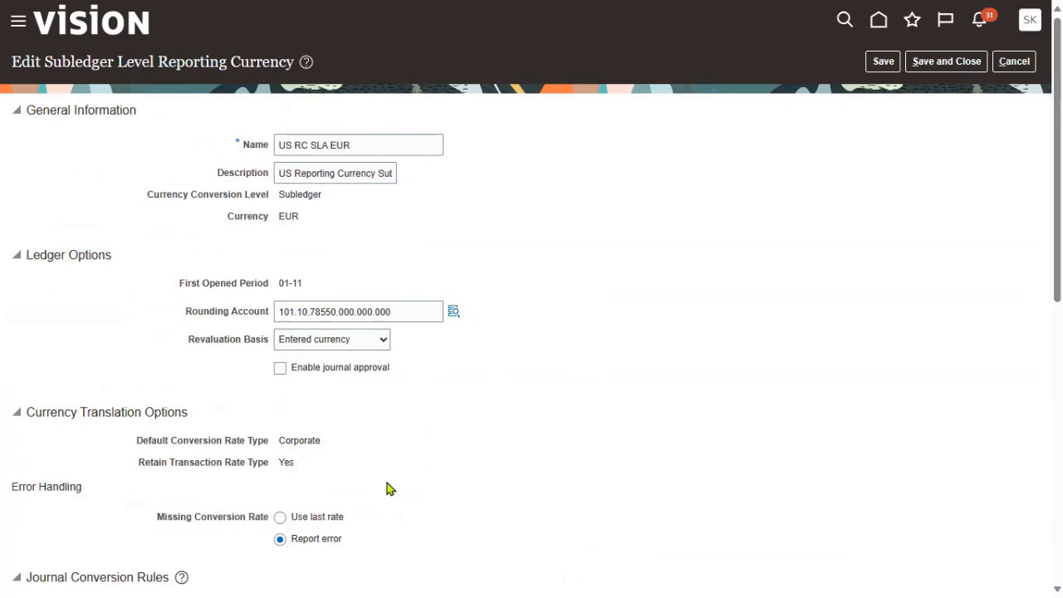
Step: Check US RC SLA EUR's rule for retaining the journal creator from the source ledger, then save and close the reporting currency
scroll(418, 465, "down", 3)
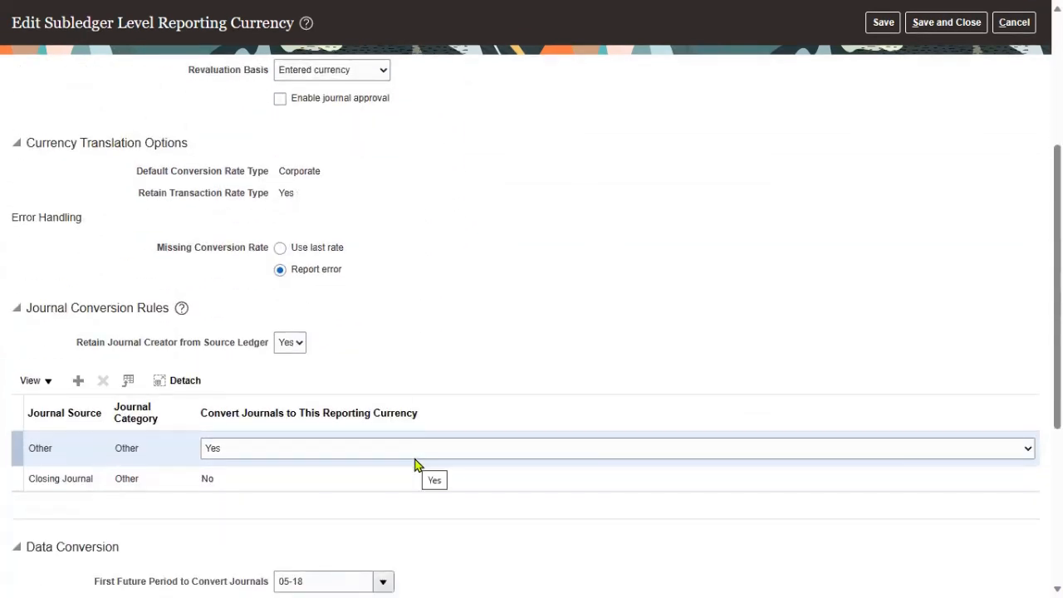
left_click_drag(74, 344, 256, 350)
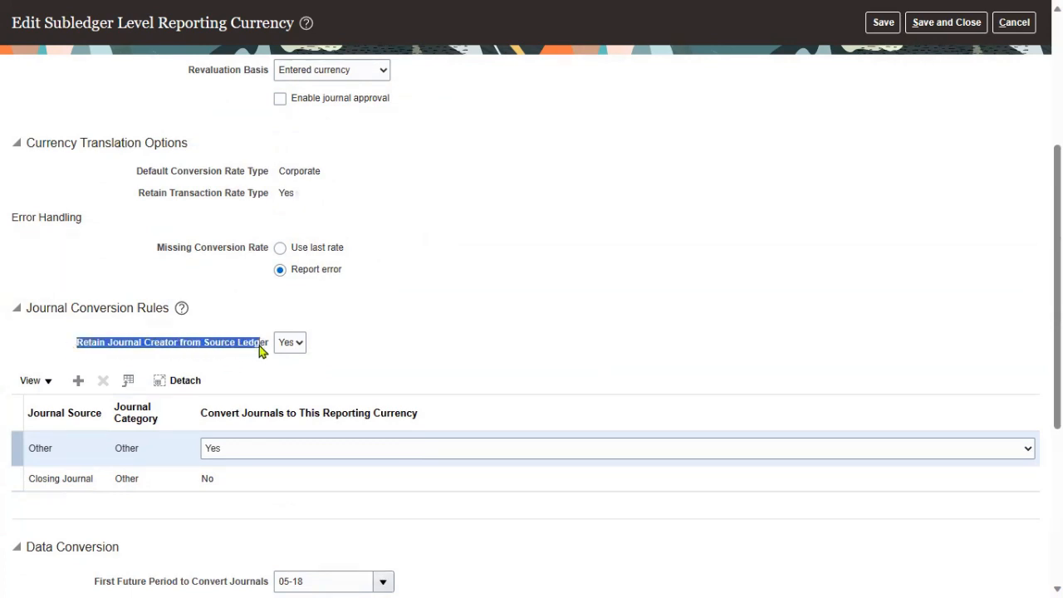
left_click_drag(260, 346, 258, 345)
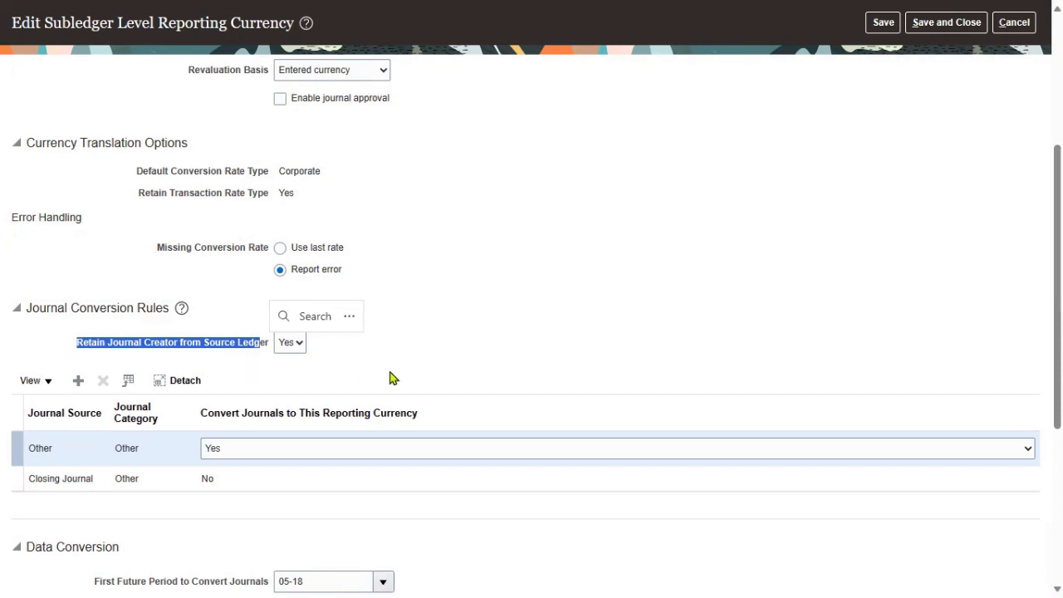
scroll(415, 378, "down", 2)
scroll(685, 411, "up", 5)
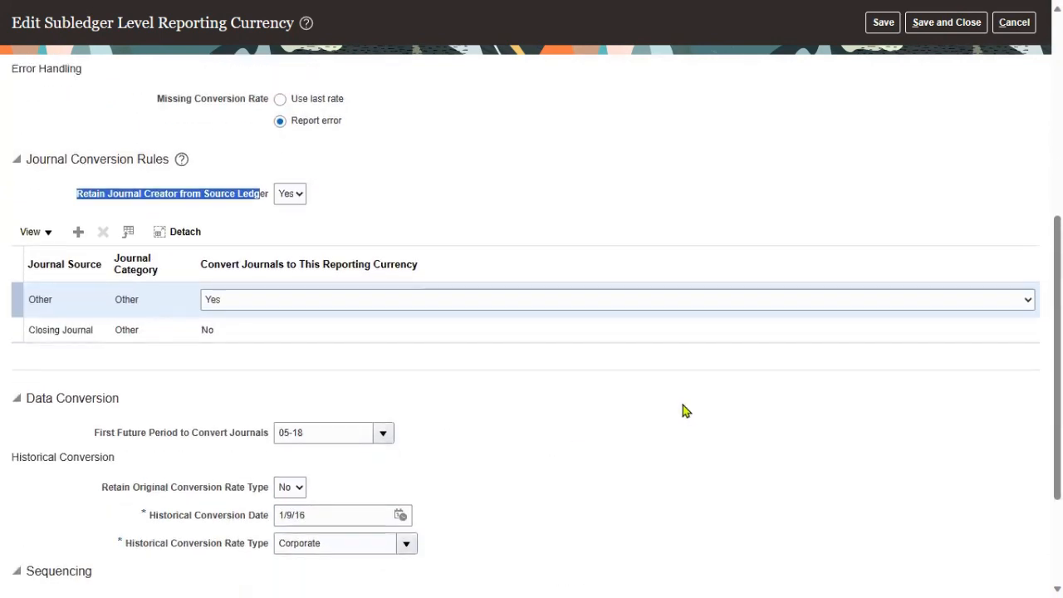
left_click(958, 63)
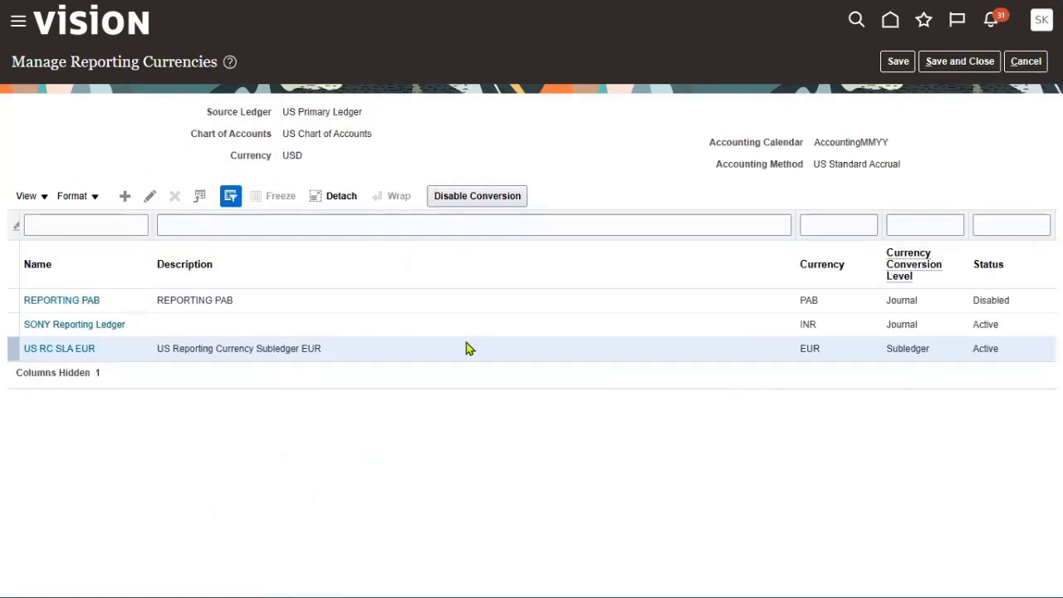
Step: Open the REPORTING PAB reporting currency for editing and set Retain Journal Creator from Source Ledger to Yes
left_click(508, 196)
left_click(480, 198)
left_click(147, 194)
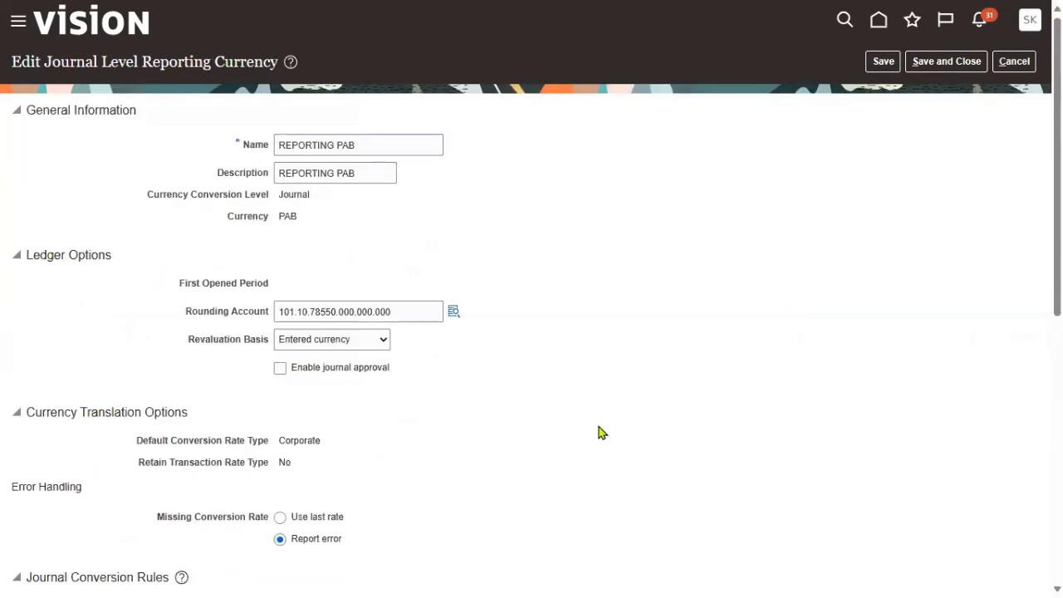
scroll(594, 429, "down", 5)
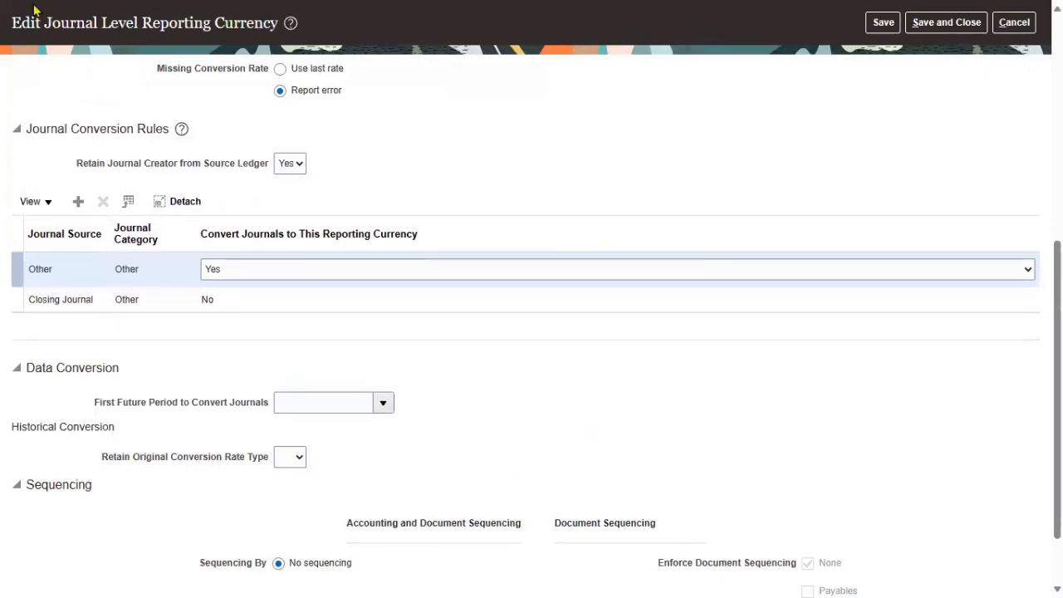
left_click(297, 165)
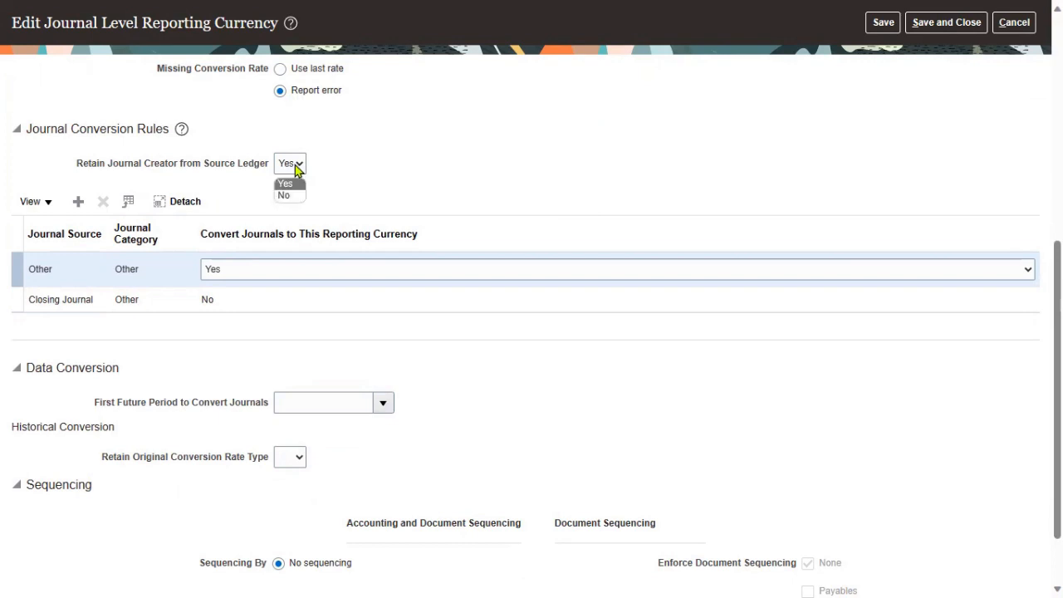
left_click(286, 183)
Step: Add a journal conversion rule to REPORTING PAB with source Manual, category Adjustment and conversion Yes, then save and close it
left_click(78, 201)
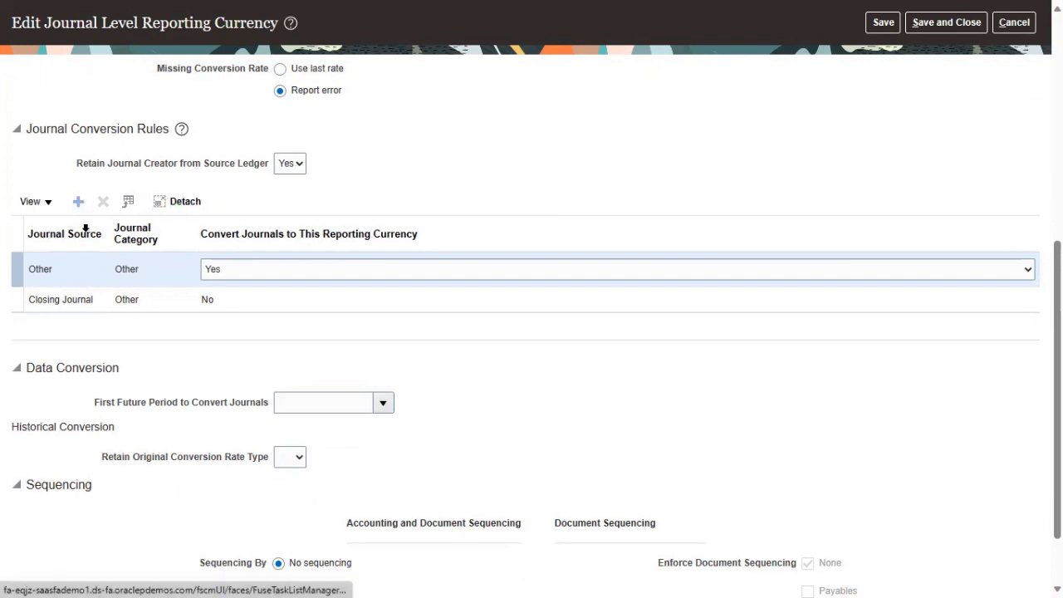
left_click(94, 272)
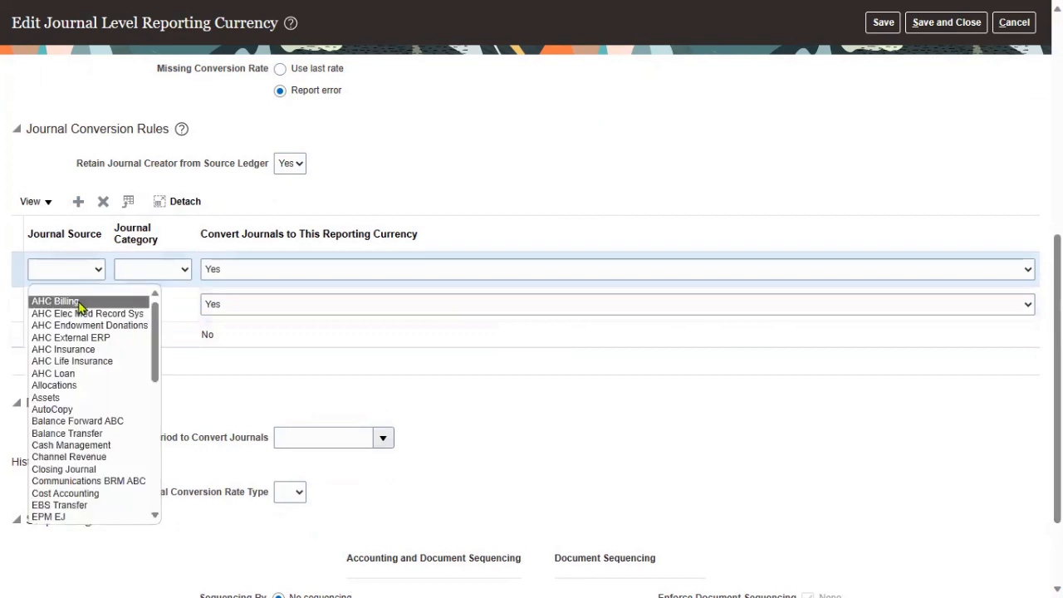
left_click(92, 273)
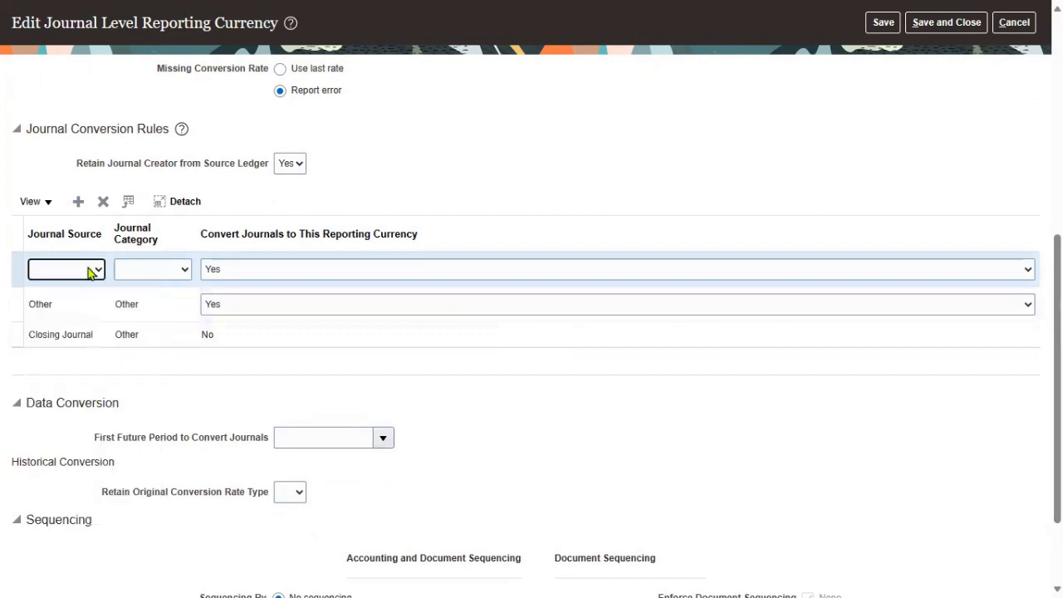
left_click(151, 274)
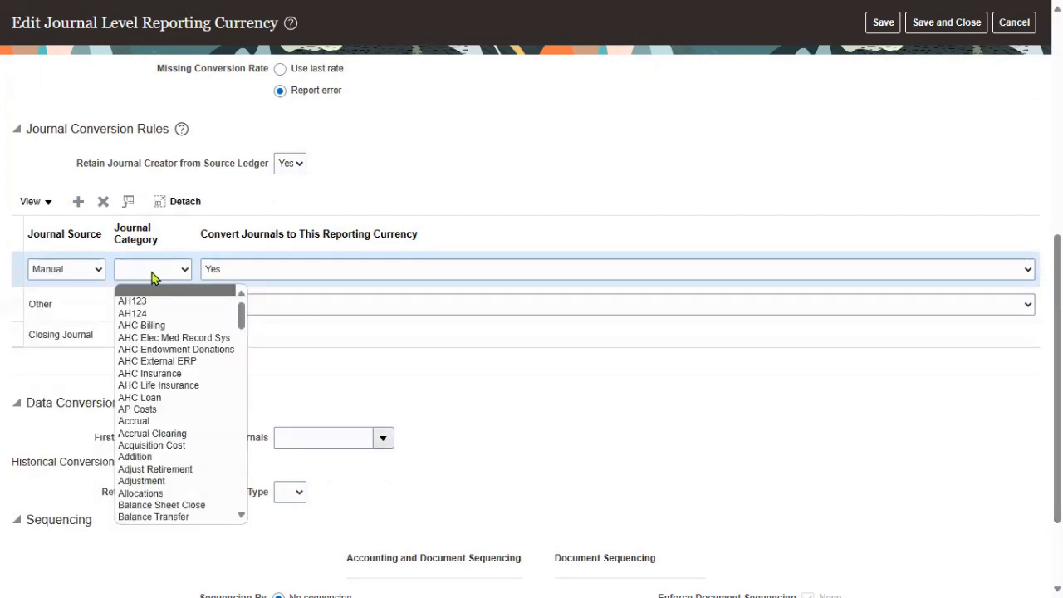
left_click(178, 481)
scroll(742, 185, "up", 5)
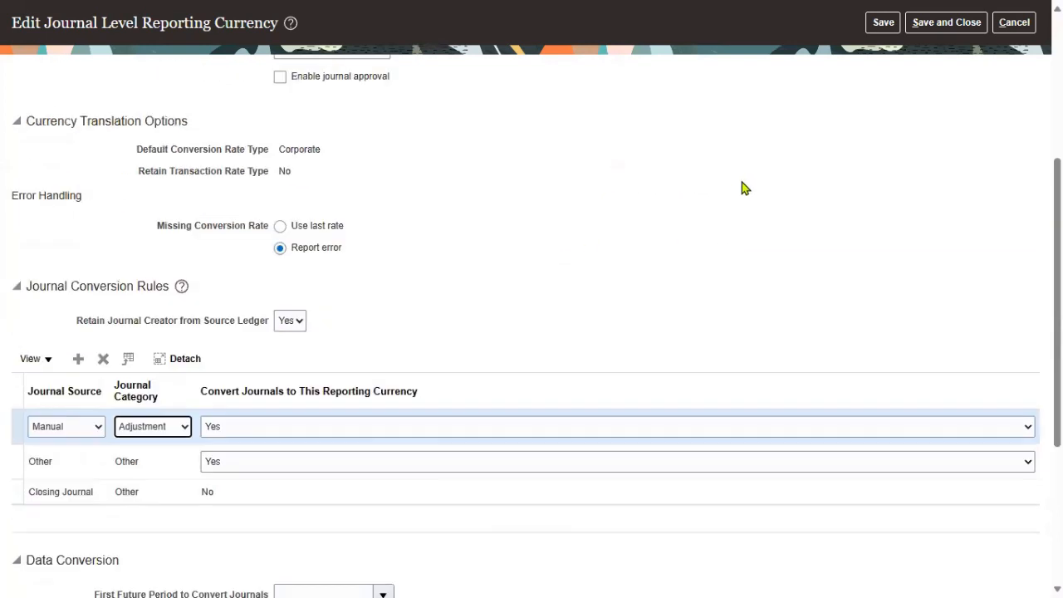
left_click(898, 66)
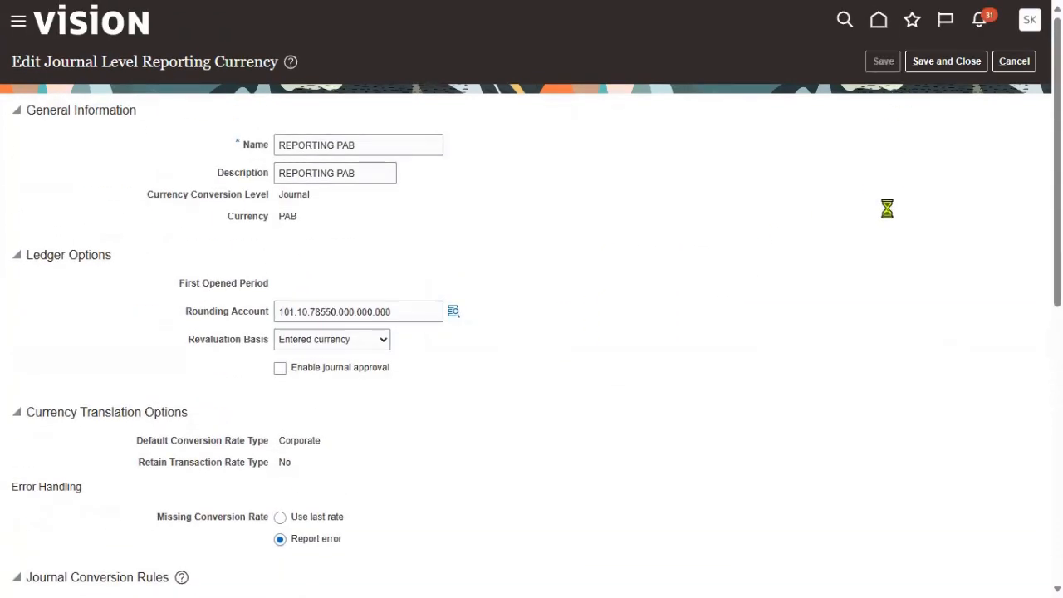
left_click(947, 61)
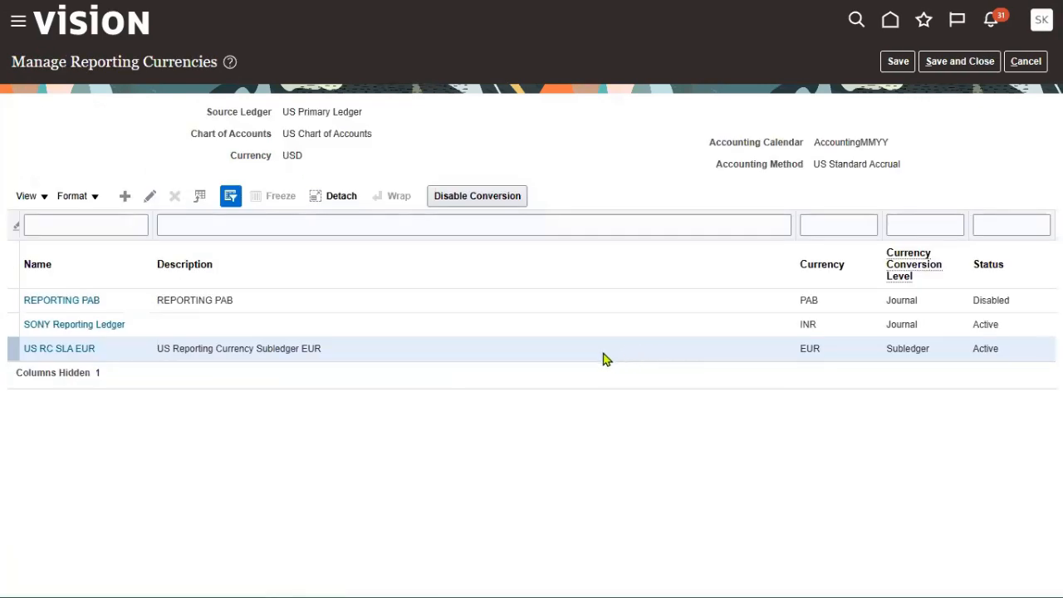
Step: Save and close the reporting currencies, reopen Manage Reporting Currencies for US Primary Ledger to check the list, and cancel out
left_click(928, 67)
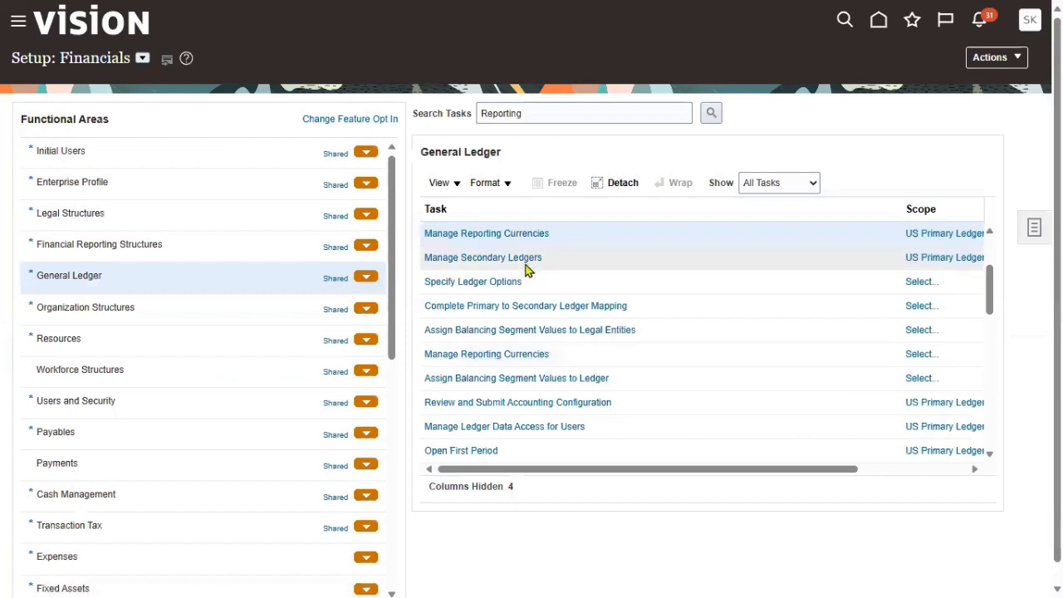
left_click(525, 236)
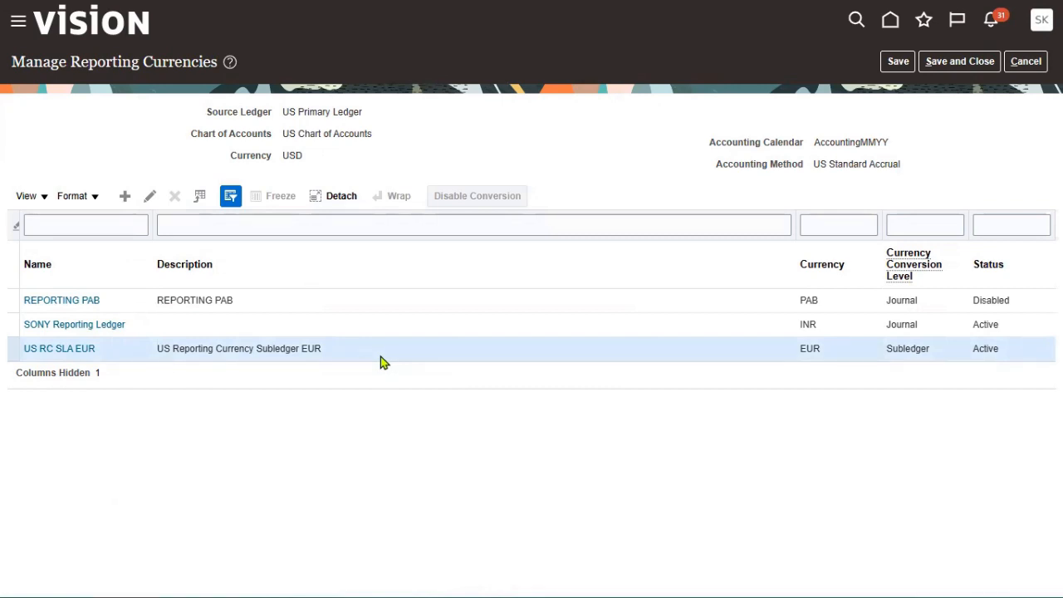
left_click(1027, 61)
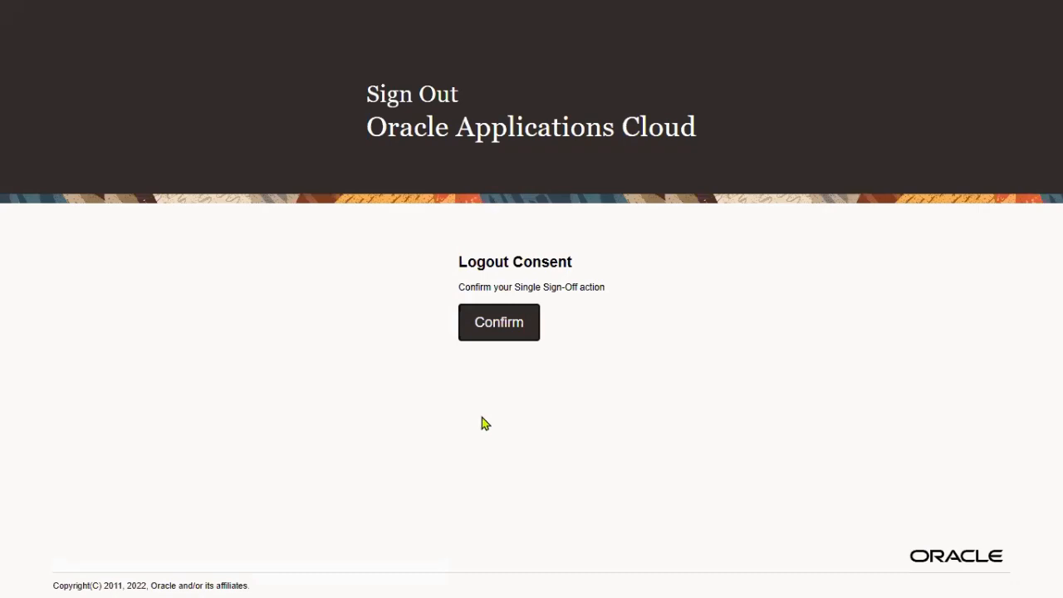
Step: Confirm the sign-out and sign in as a different user with the saved user ID and its stored password
left_click(531, 336)
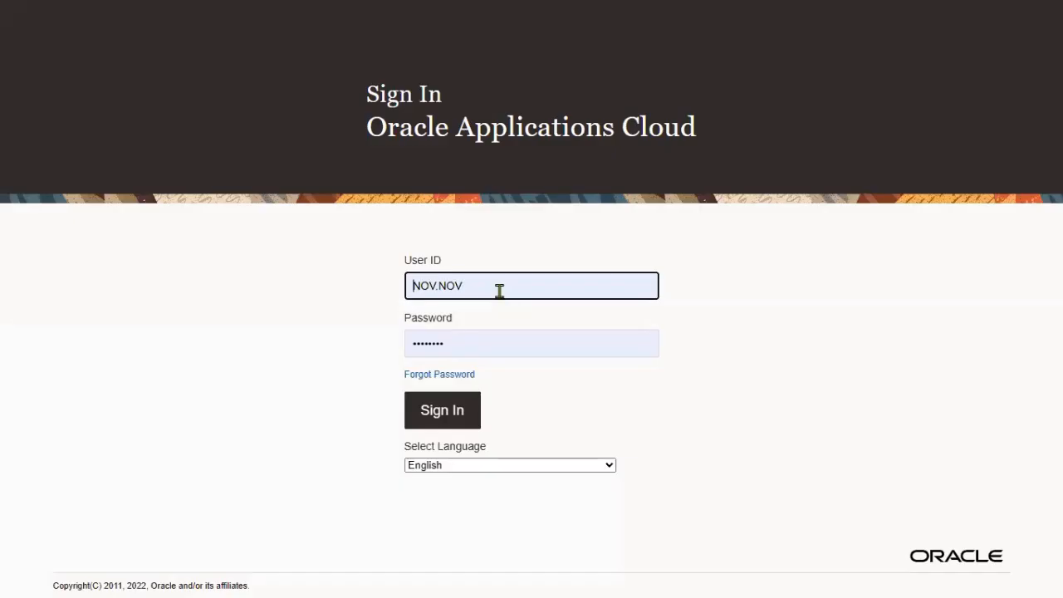
double_click(499, 290)
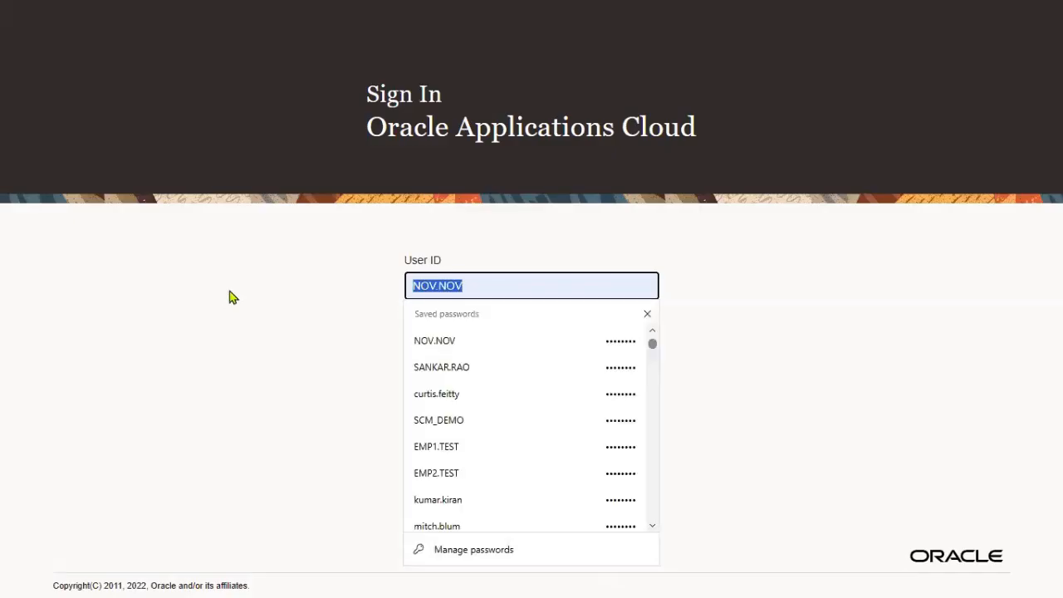
type("chandra")
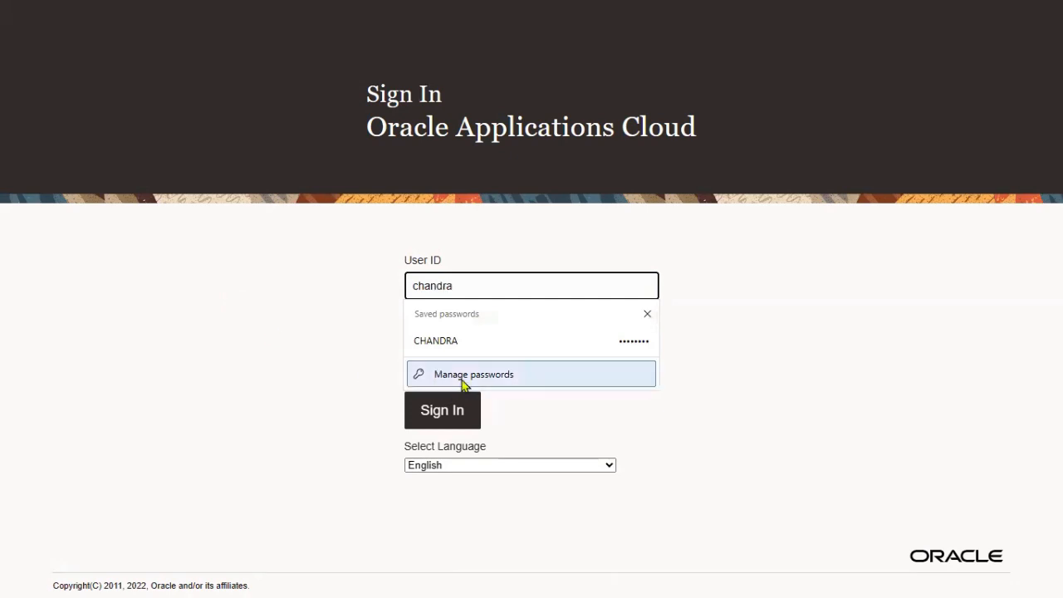
left_click(465, 340)
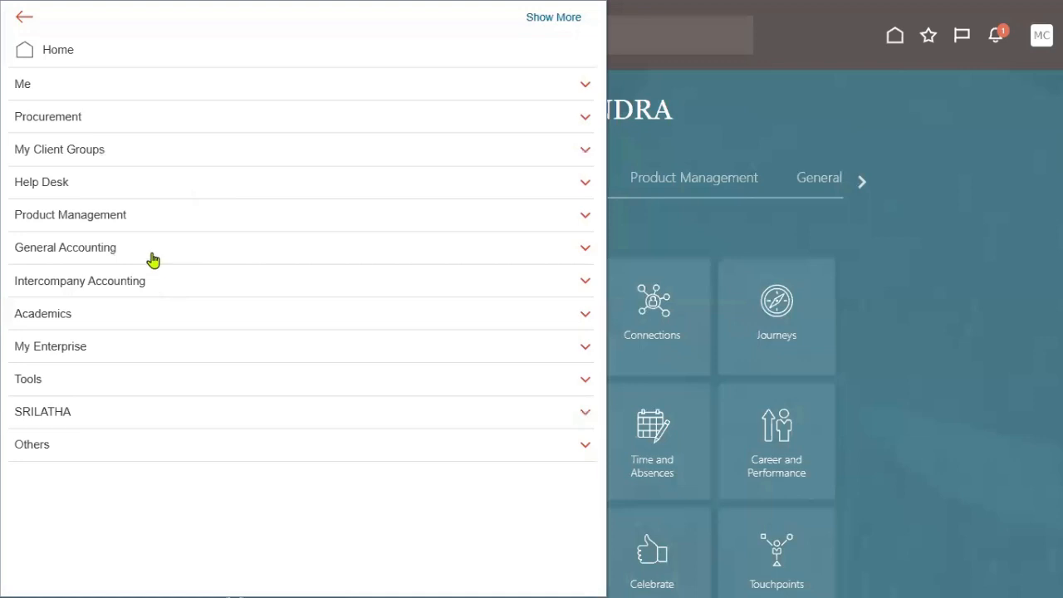
Step: Open the General Accounting journals work area and go to the Manage Journals task
left_click(151, 259)
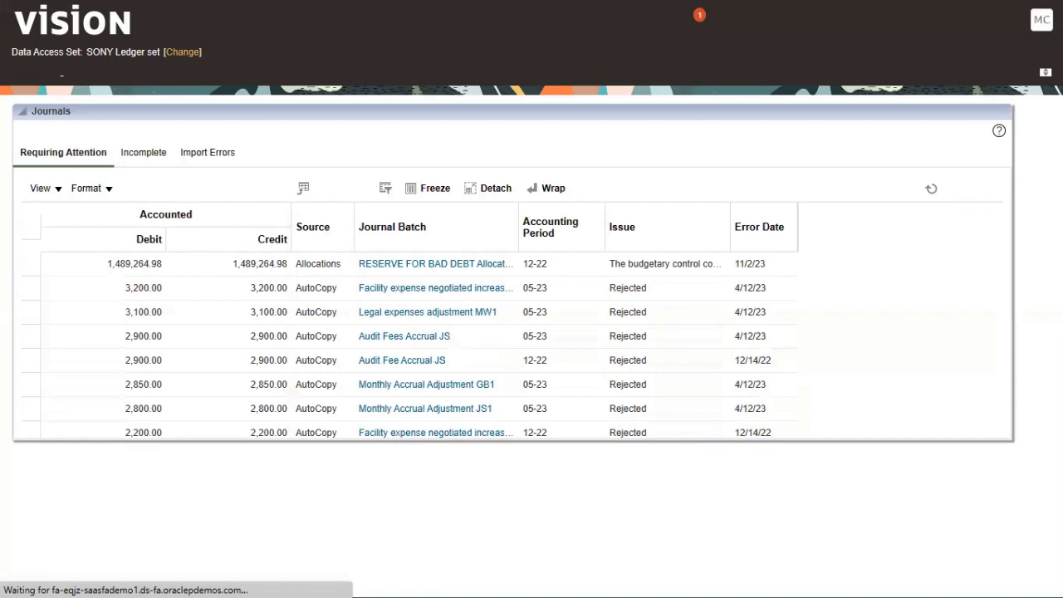
left_click(1037, 172)
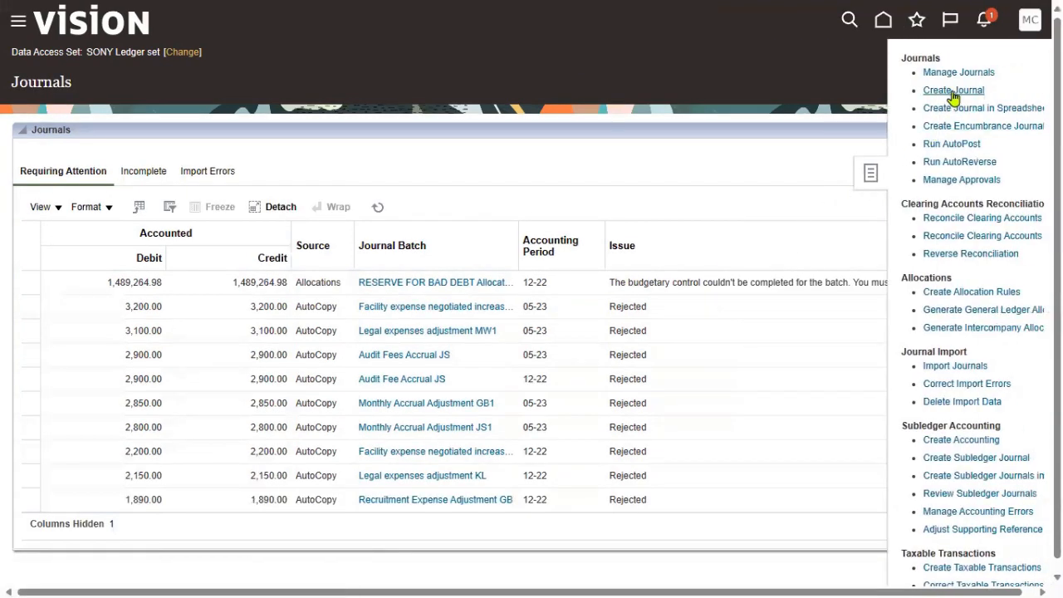
left_click(957, 74)
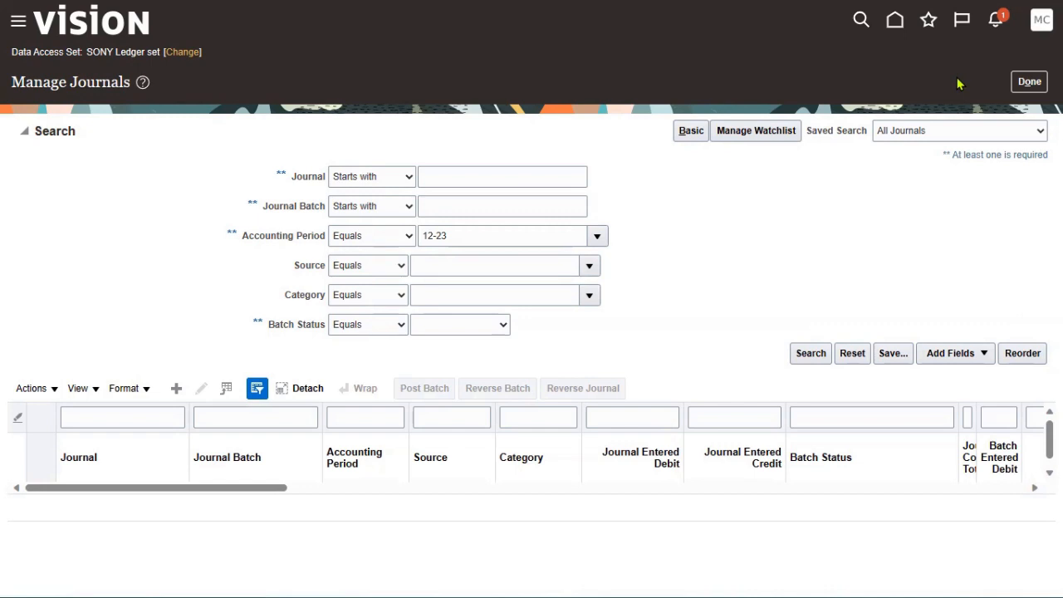
Step: Search for journals whose name starts with rtl-2 in accounting period 11-23
left_click(519, 173)
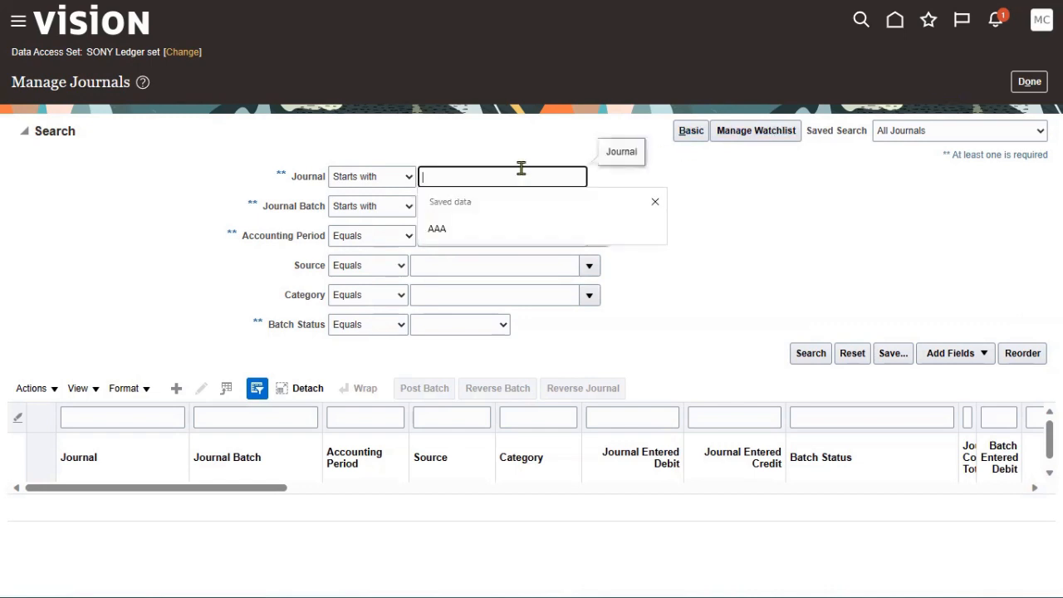
type("re-2")
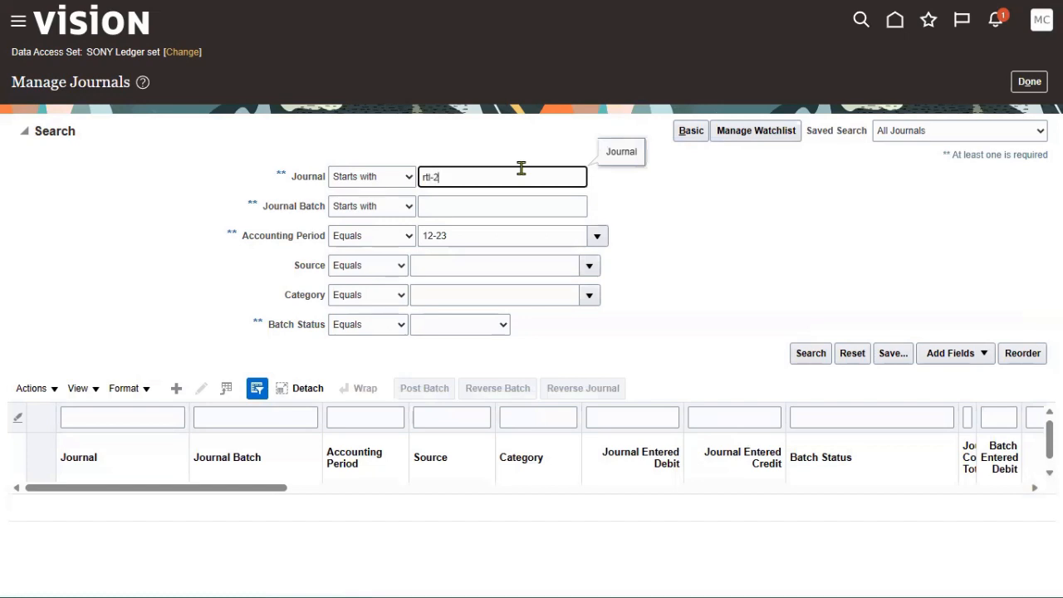
key("Tab")
key("Tab")
key("Tab")
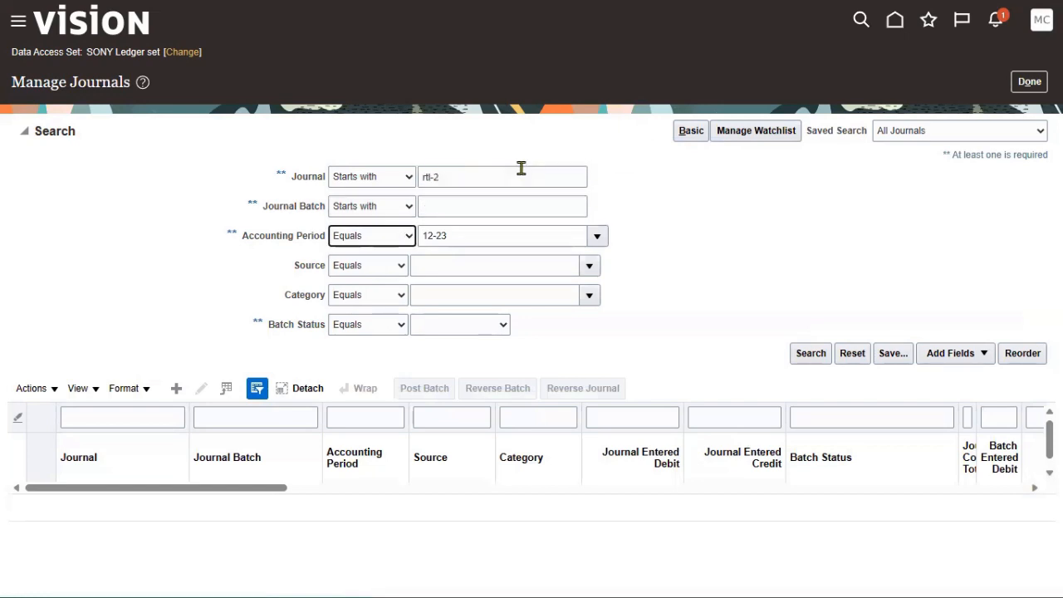
key("Tab")
key("Left")
key("Right")
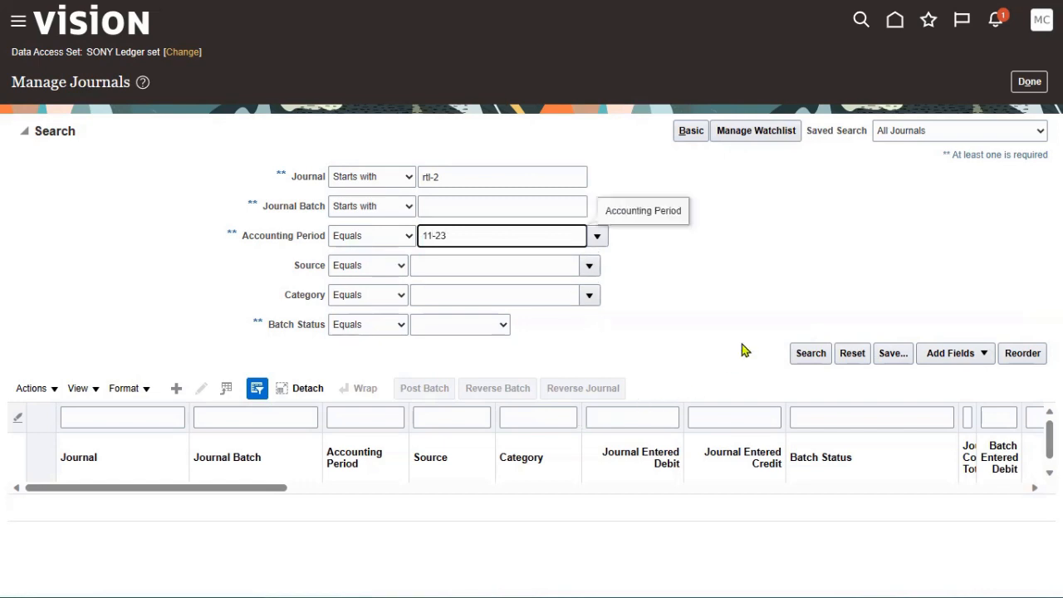
left_click(802, 353)
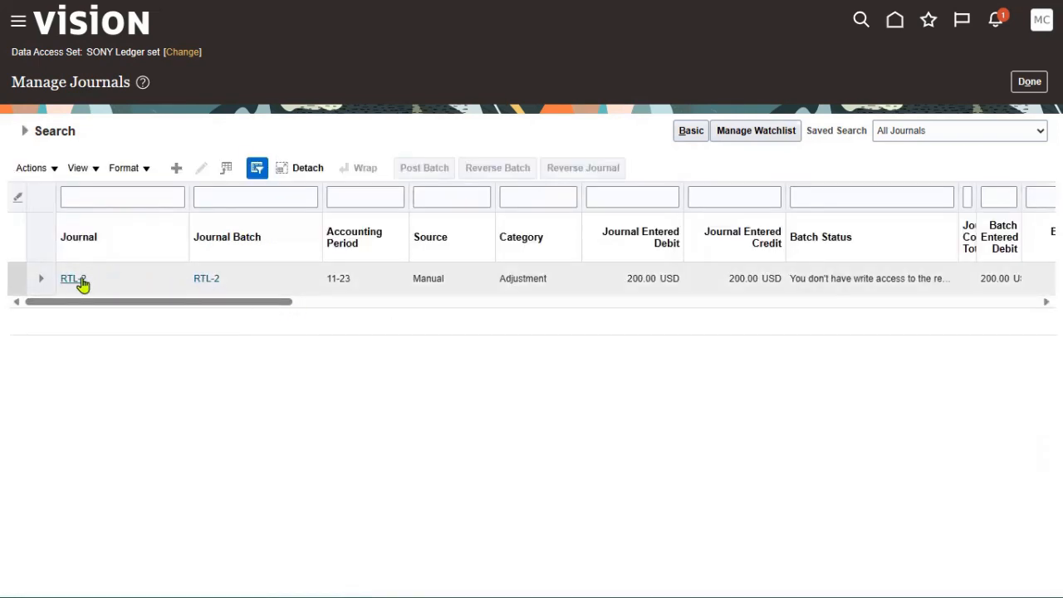
Step: Open journal RTL-2, submit it for posting, acknowledge the confirmation and close the journal
left_click(81, 283)
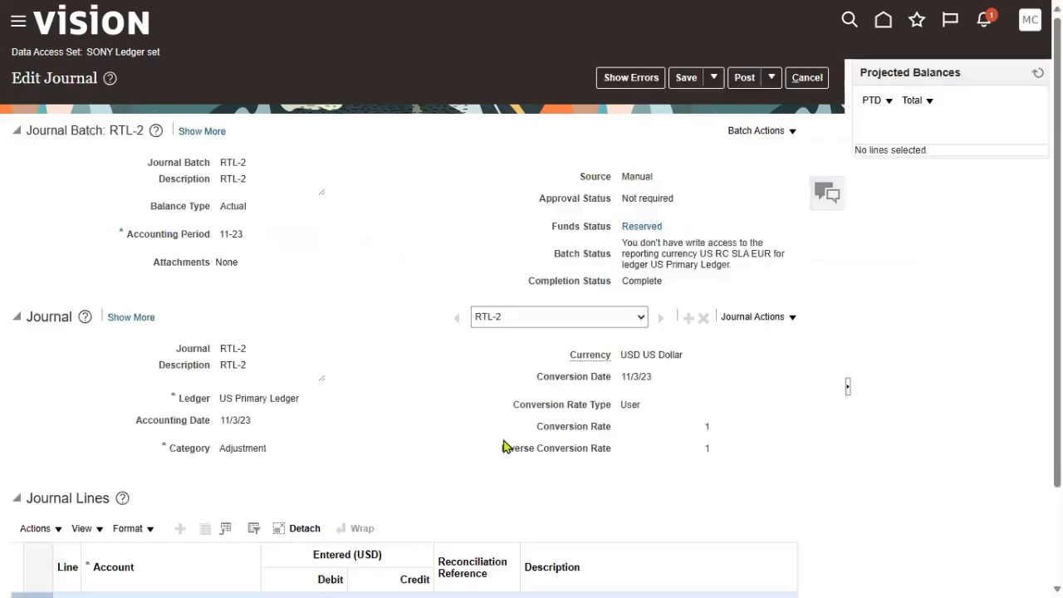
left_click(744, 77)
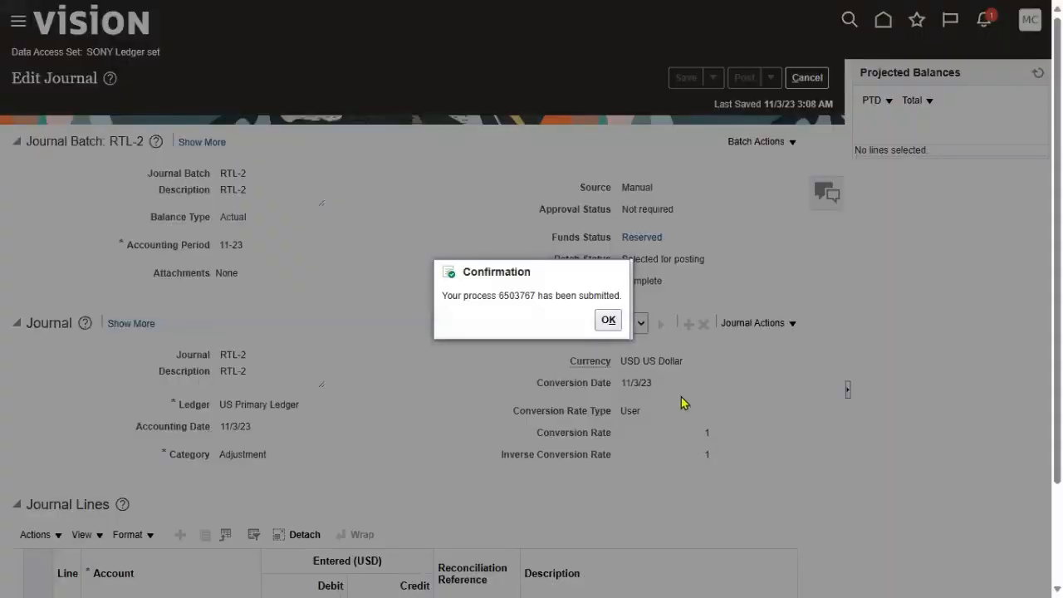
left_click(607, 321)
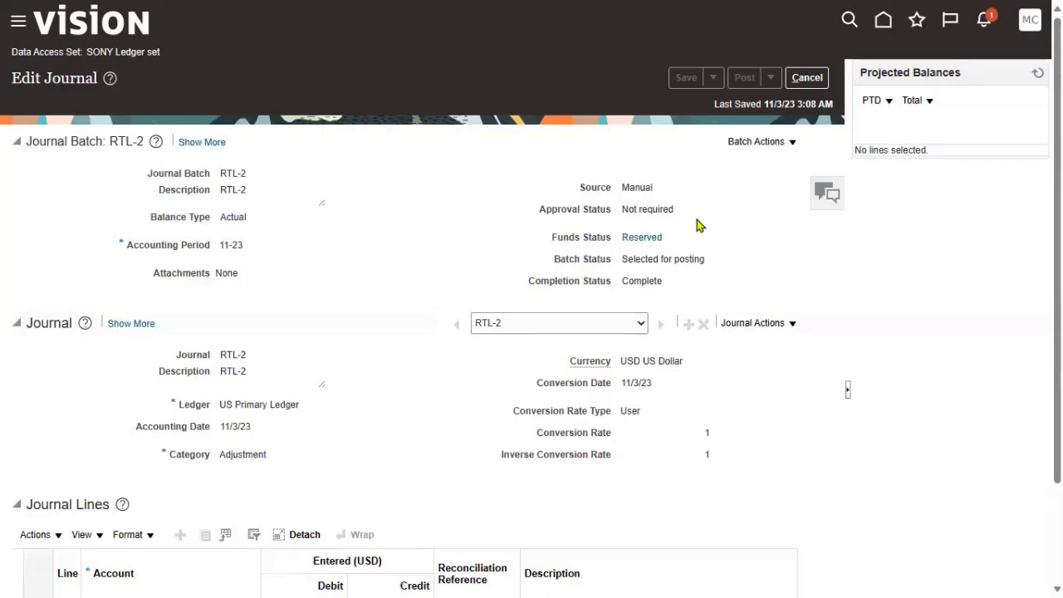
left_click(799, 78)
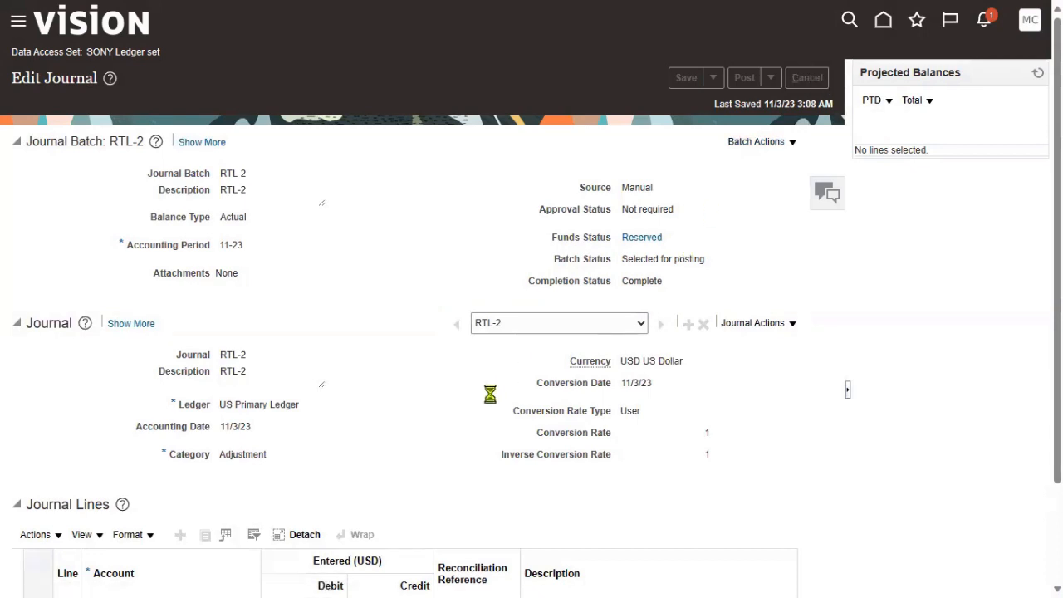
Step: Rerun the rtl-2 journal search to check the batch status after posting
left_click(25, 130)
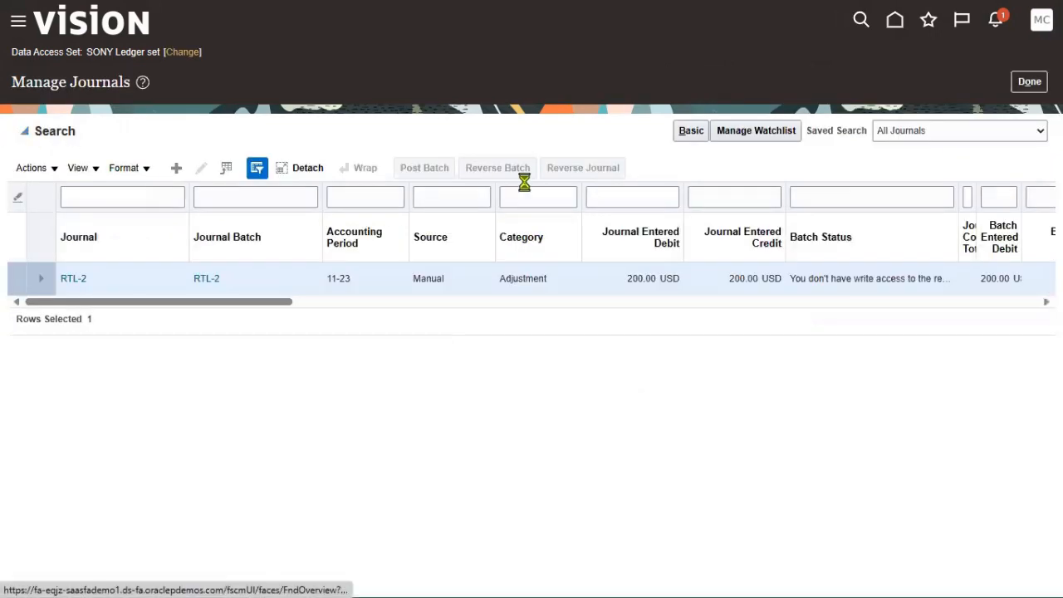
left_click(810, 353)
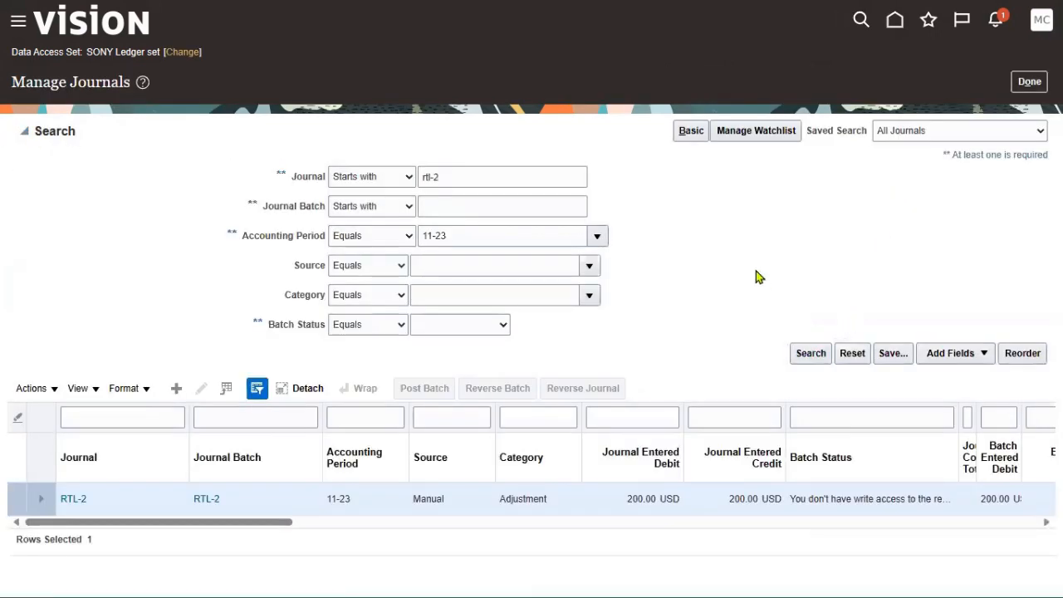
left_click(25, 130)
left_click(807, 356)
left_click(25, 130)
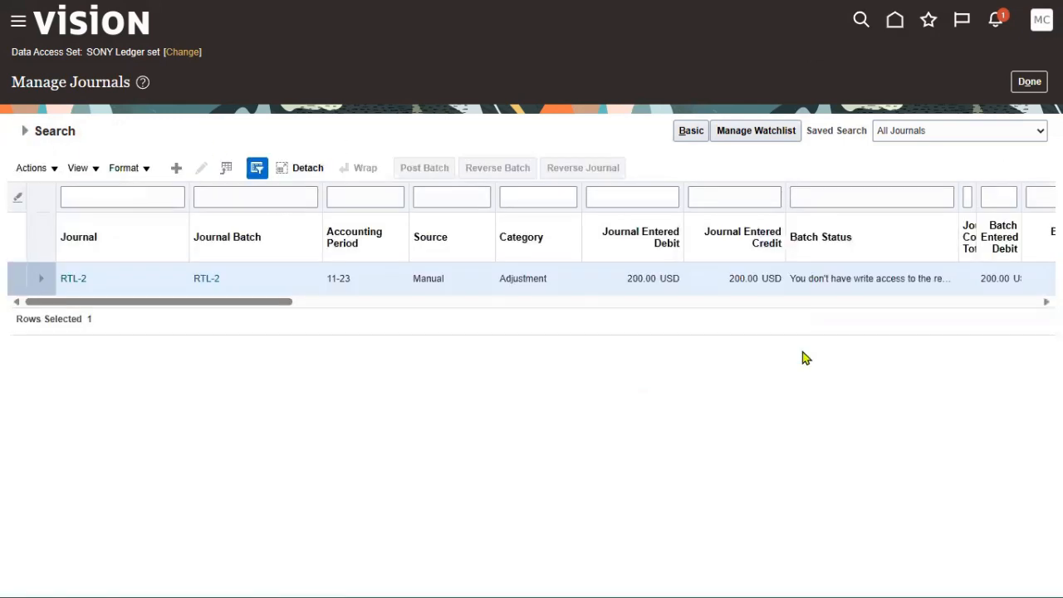
Step: Widen the Batch Status column, look through the RTL-2 row's other columns and refresh the search results
left_click_drag(957, 236, 1038, 237)
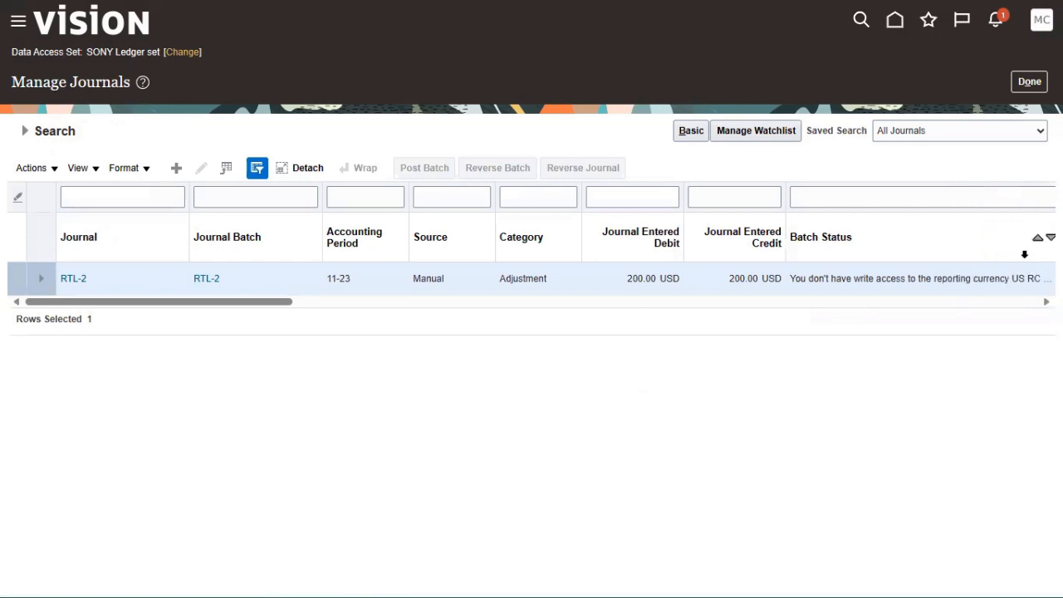
left_click(939, 304)
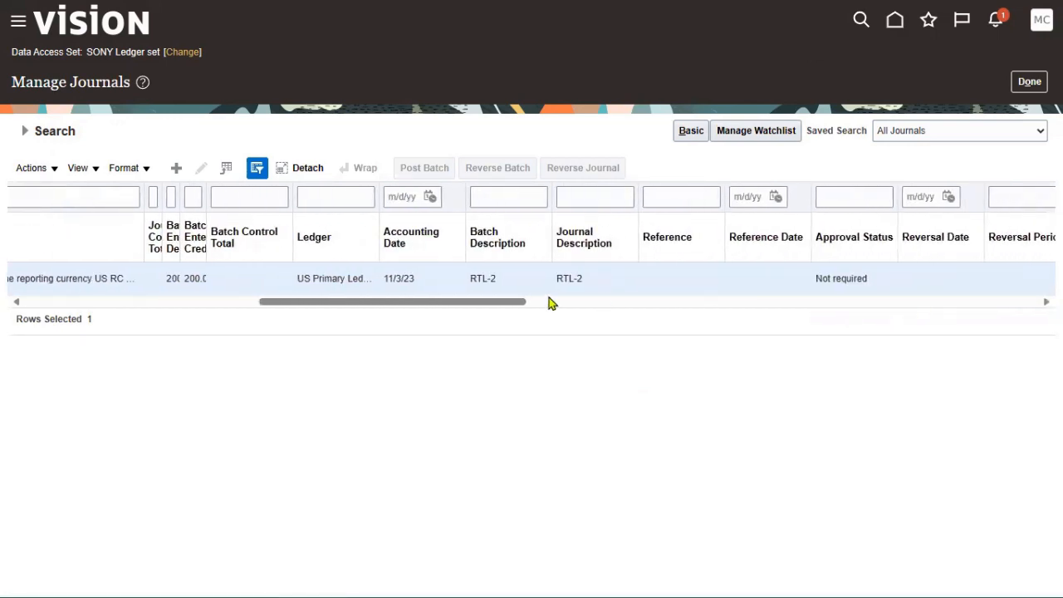
left_click_drag(399, 308, 64, 280)
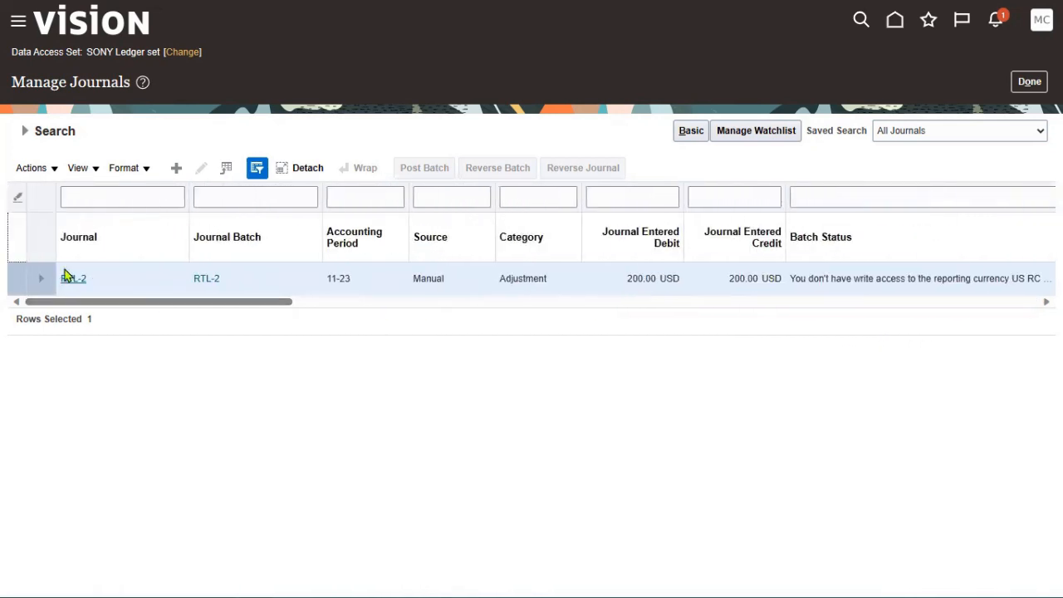
left_click(33, 131)
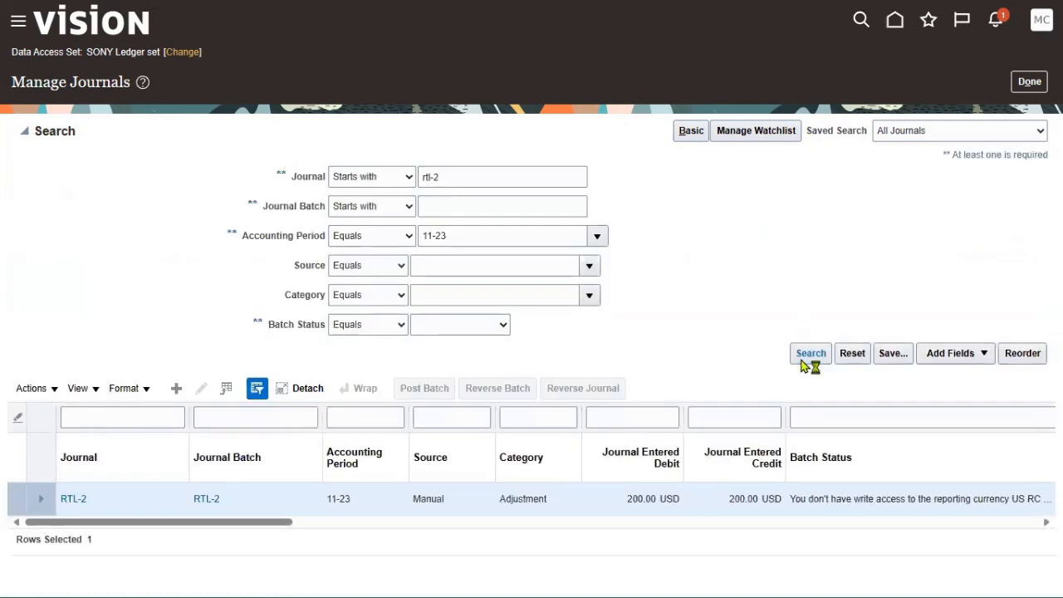
left_click(804, 359)
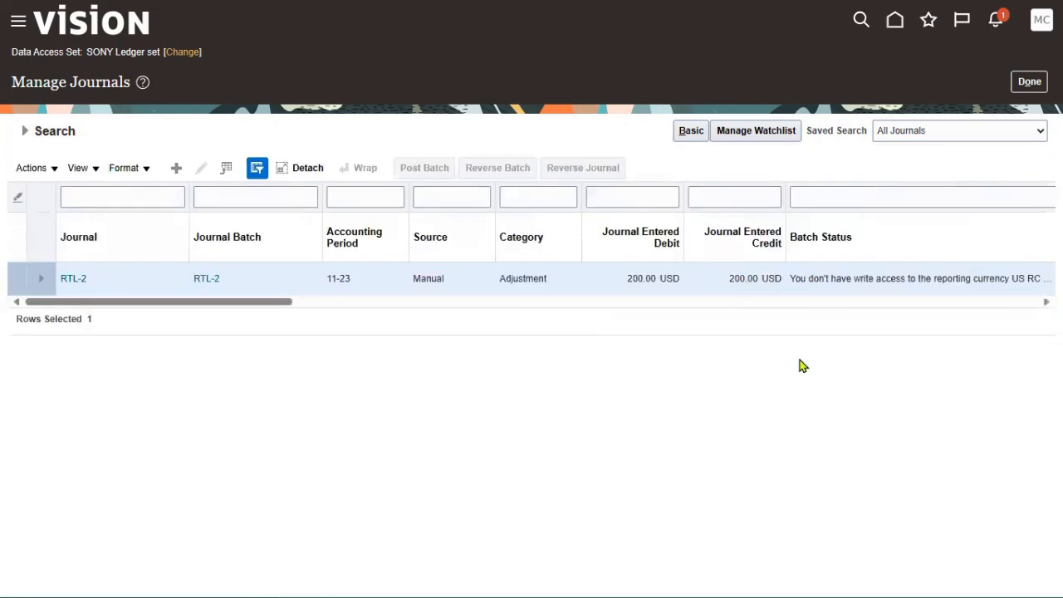
Step: Search for journal rtl-1 in period 11-23, submit it for posting and close the journal
left_click(25, 131)
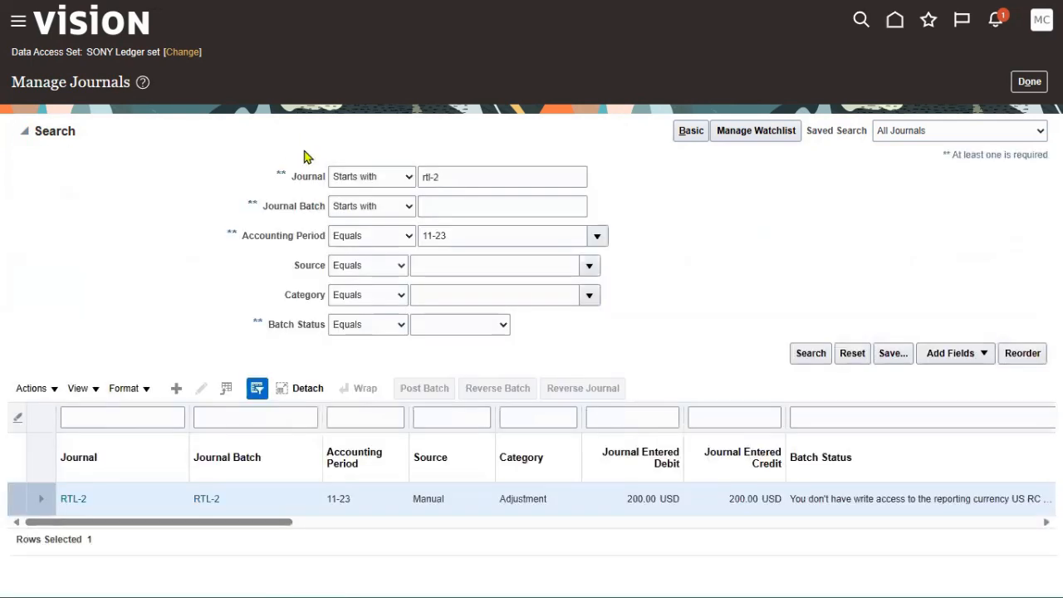
left_click(479, 178)
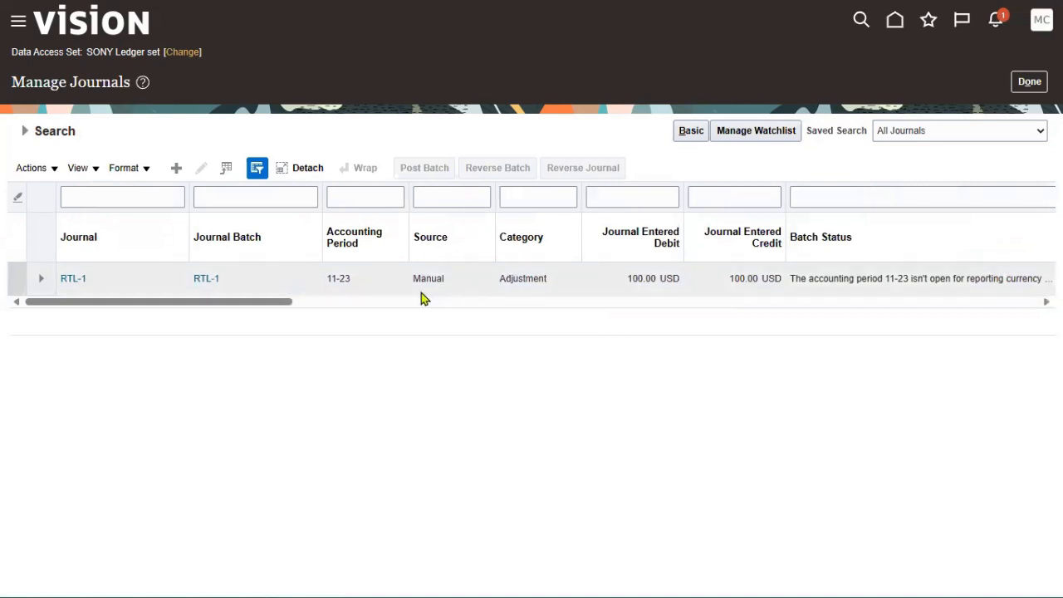
left_click(87, 279)
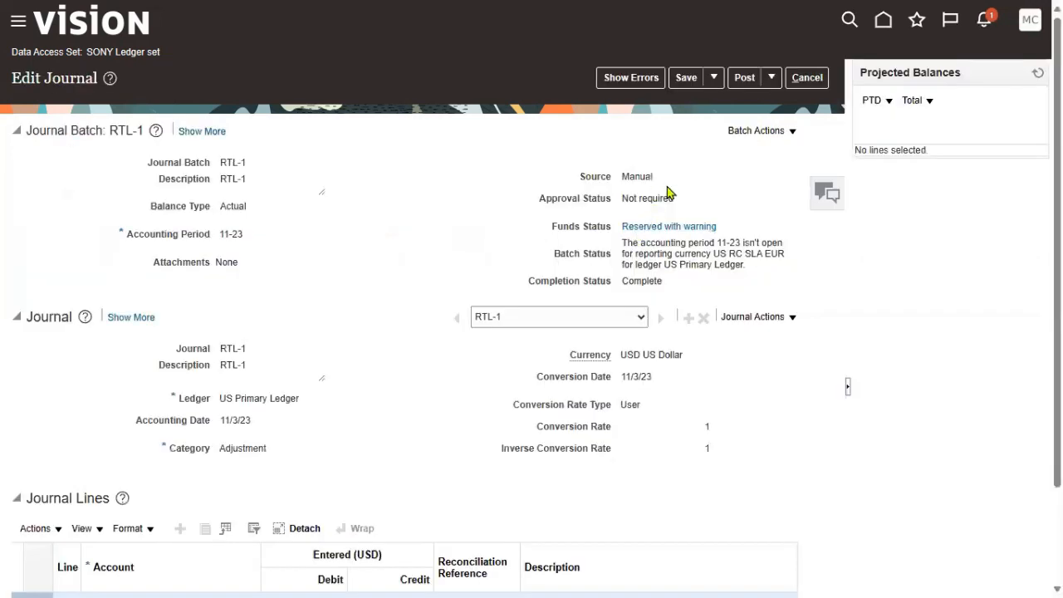
left_click(747, 78)
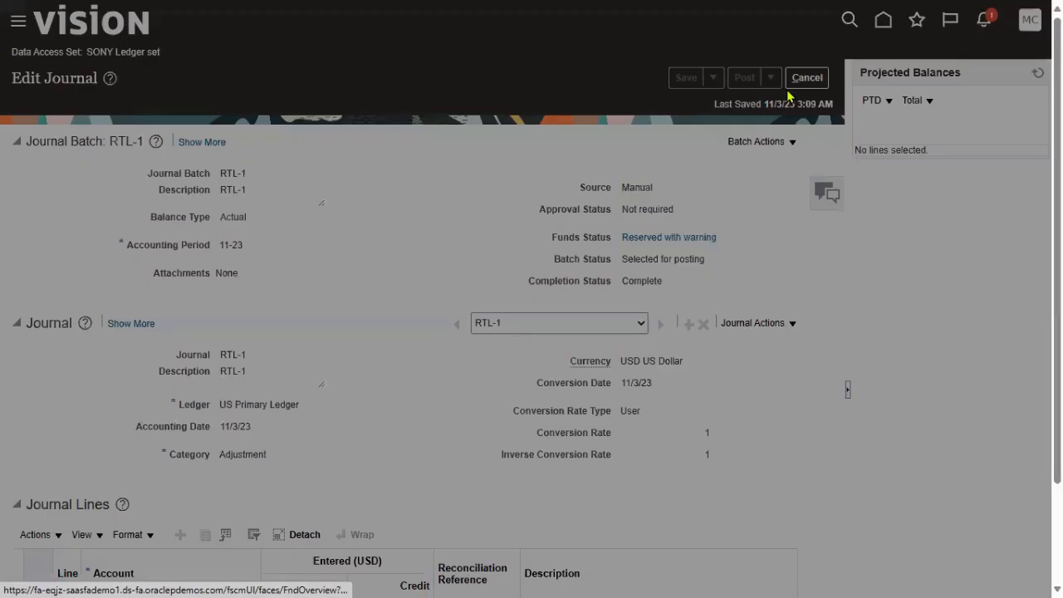
left_click(608, 319)
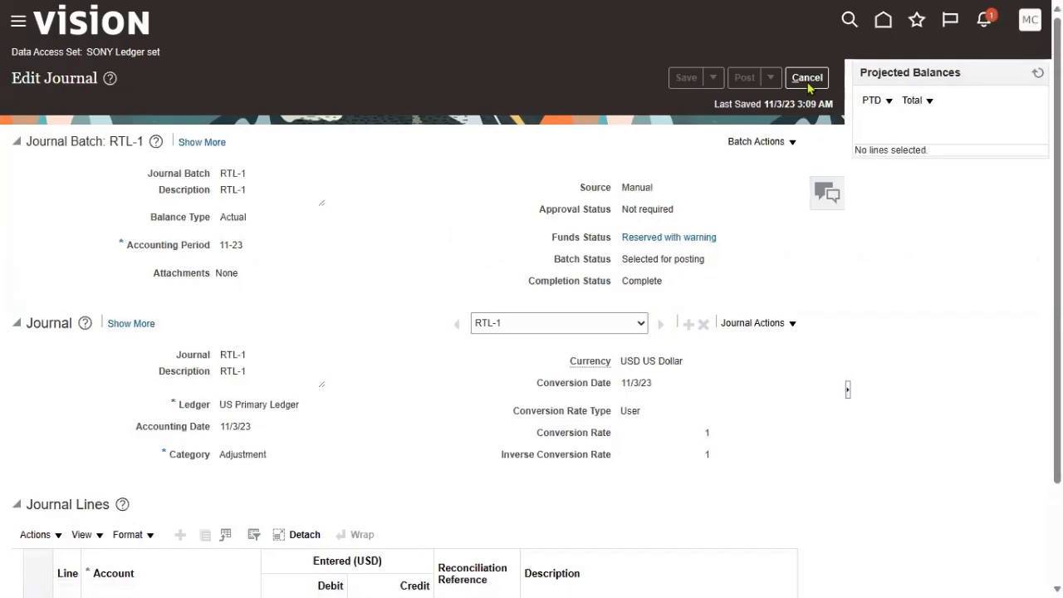
left_click(799, 78)
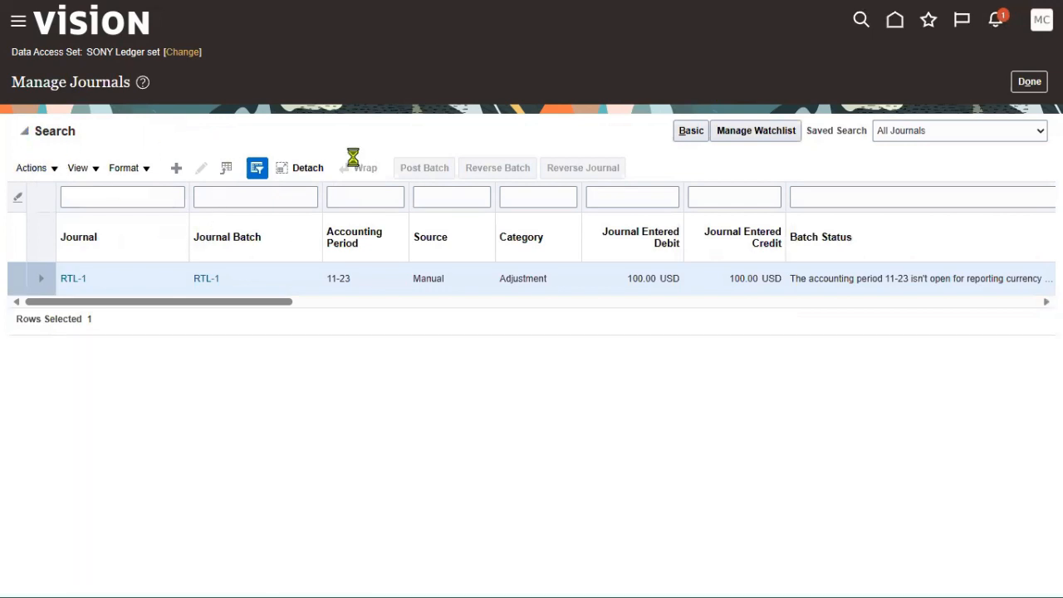
Step: Refresh the rtl-1 search results and examine the full batch status of the journal
left_click(431, 177)
type("rtl-1")
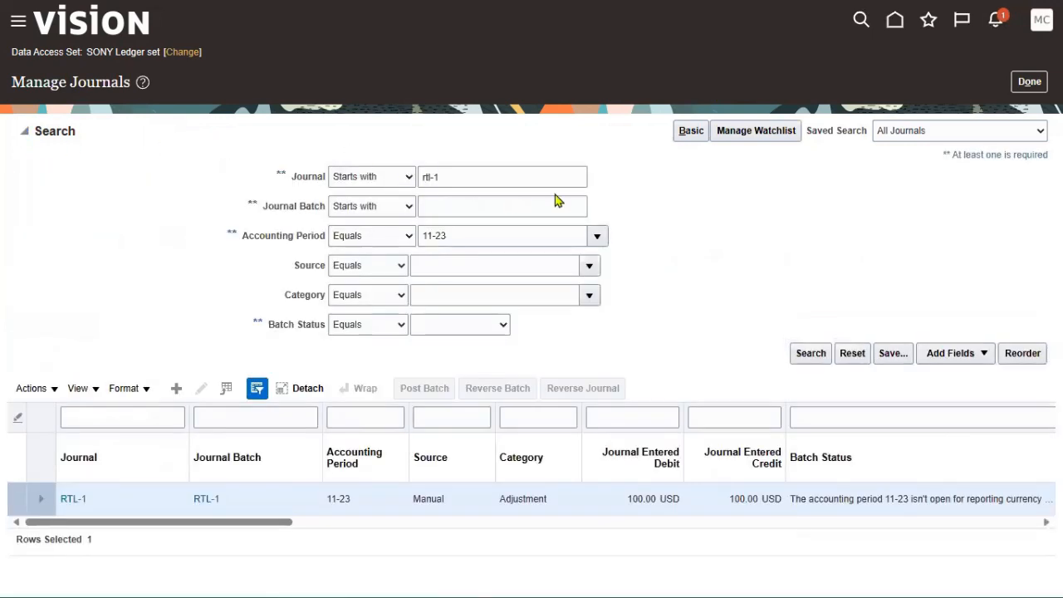
left_click(812, 353)
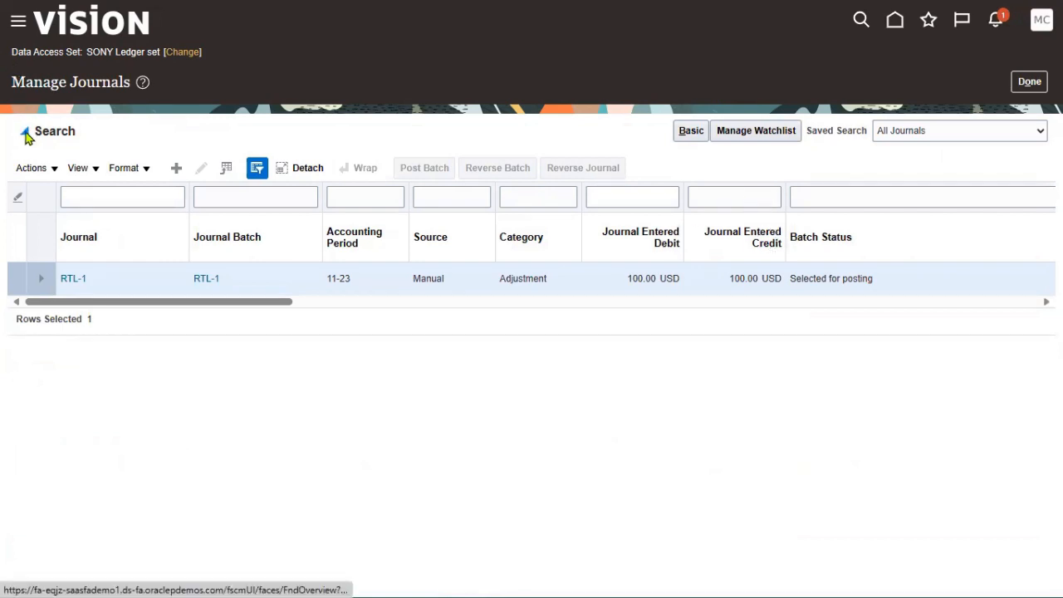
left_click(26, 137)
left_click(814, 354)
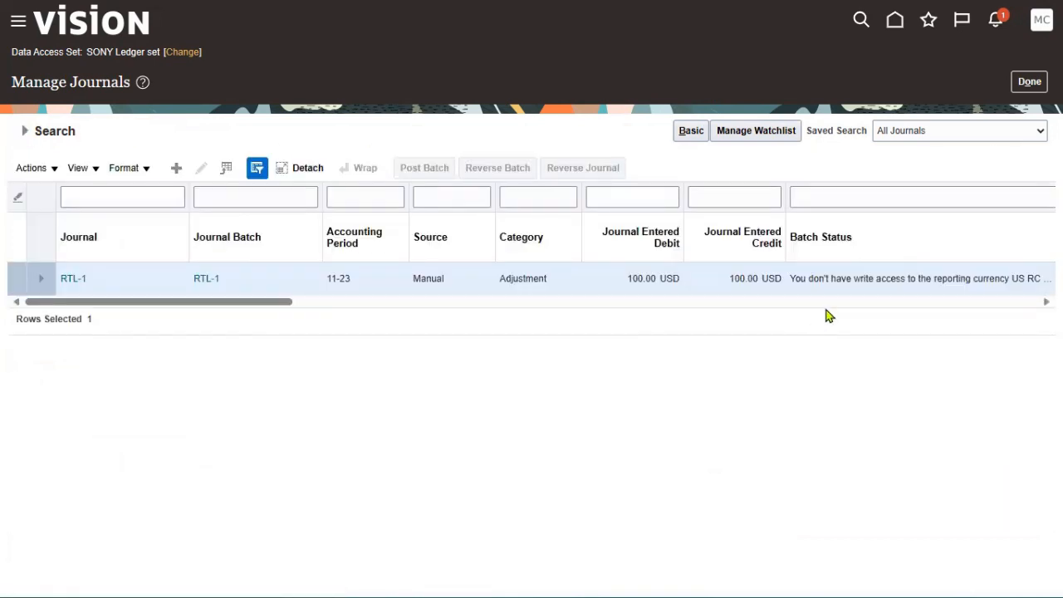
left_click_drag(300, 302, 383, 303)
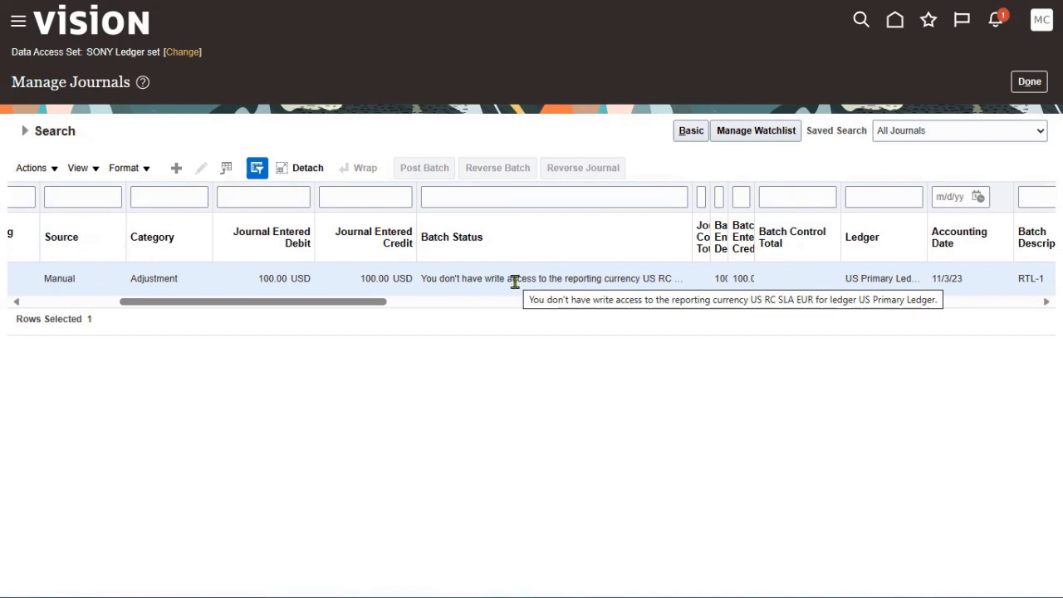
left_click(691, 133)
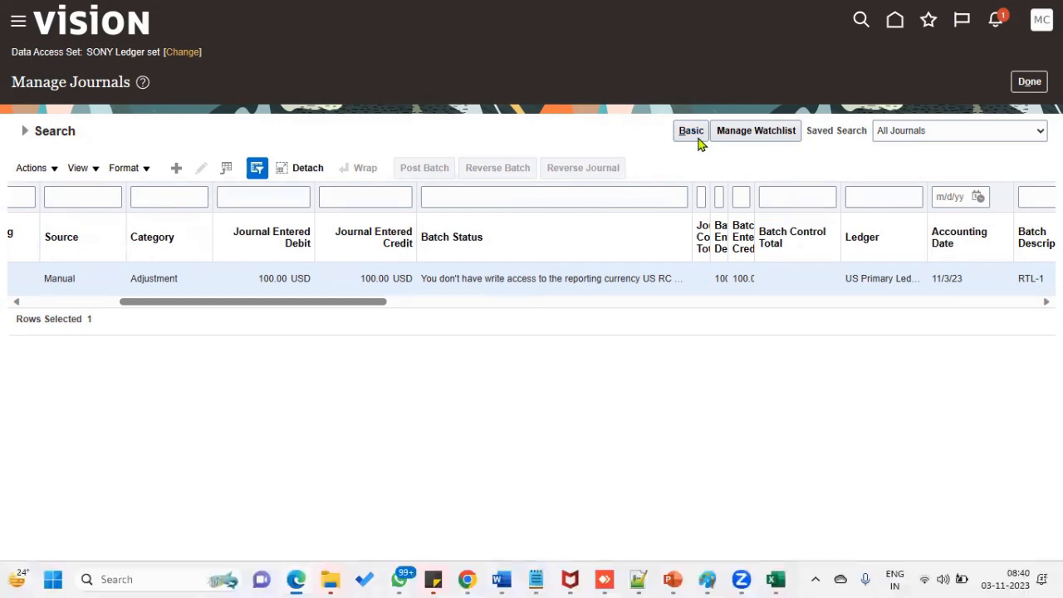